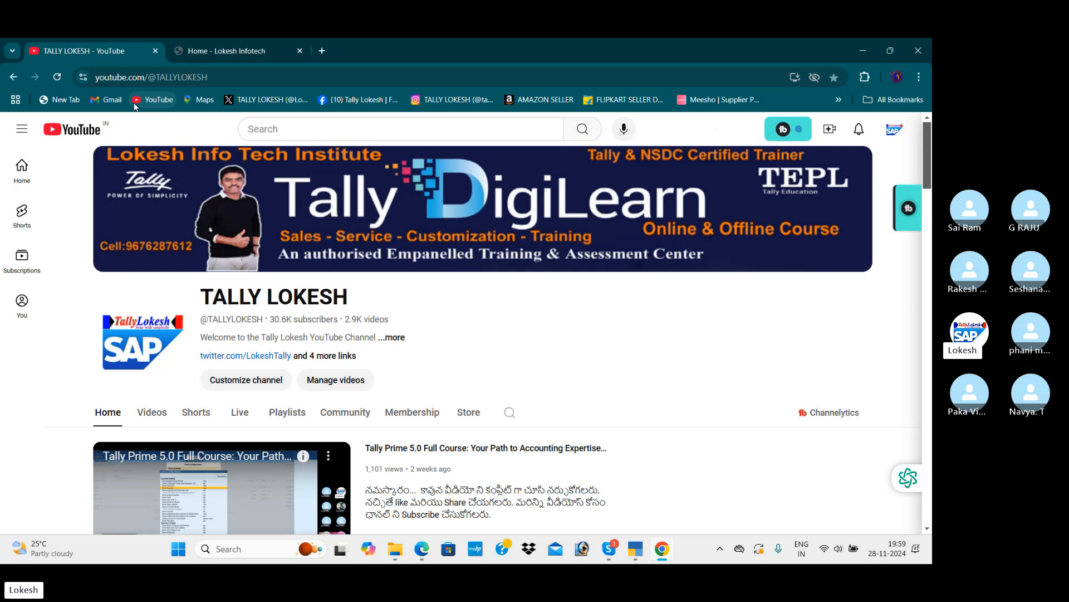
Switch to TallyPrime and load the company LOKESH PVT LTD NOVE 27
left_click(635, 548)
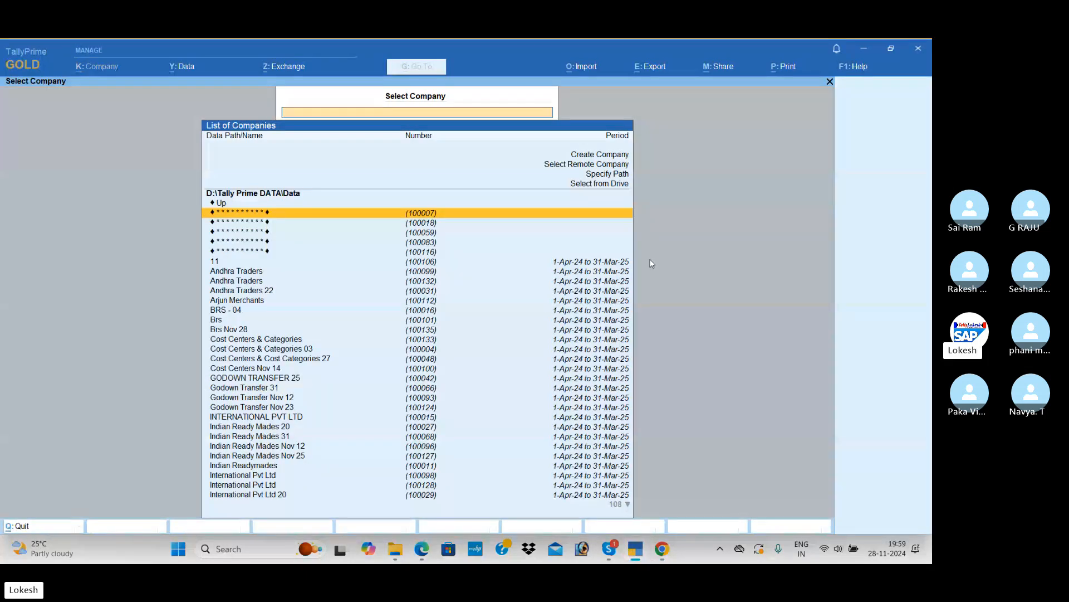
type("lo")
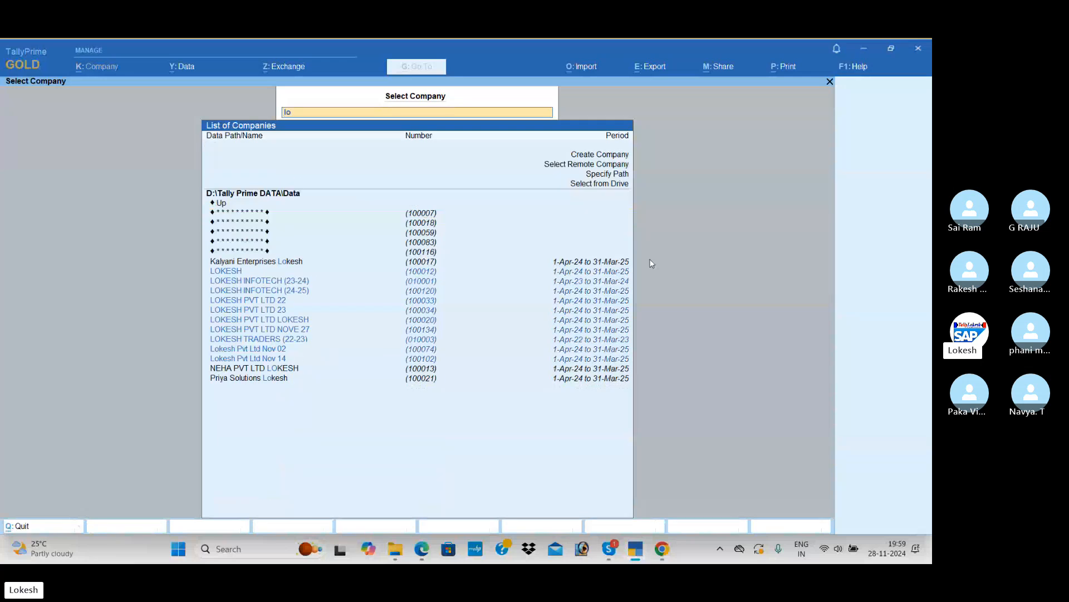
key("Down")
key("Down")
key("Down")
key("Down")
key("Down")
key("Down")
key("Down")
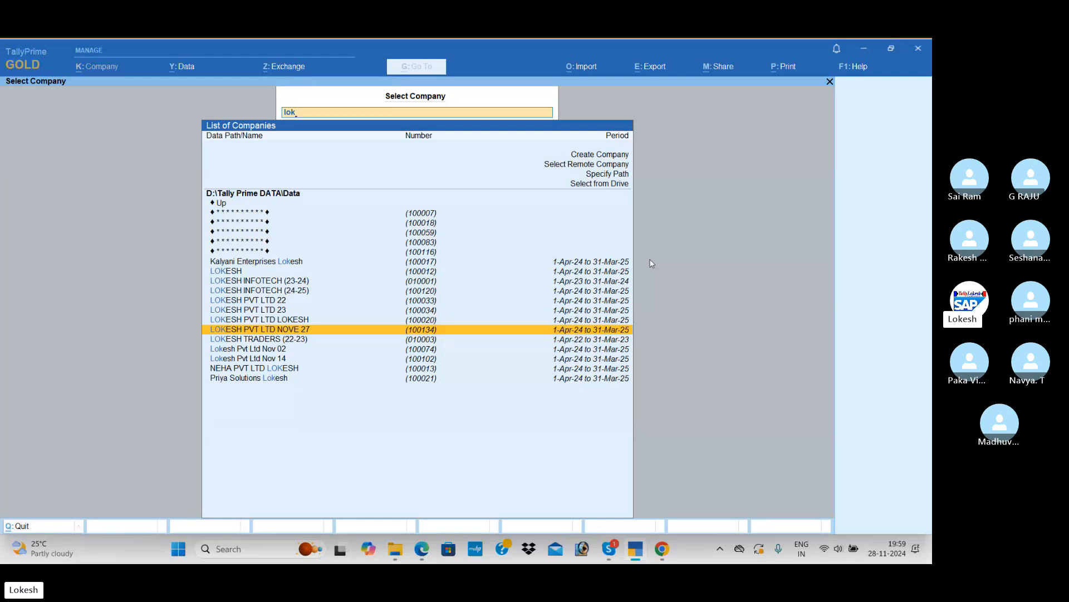
key("Return")
Start a new purchase voucher in voucher entry
key("Down")
key("Down")
key("Down")
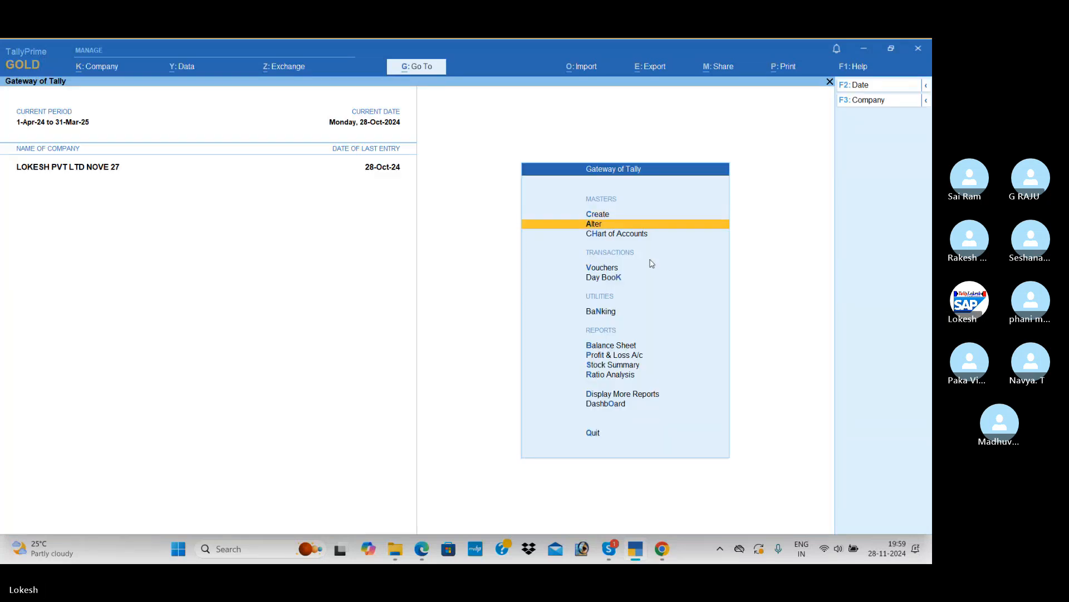
key("Return")
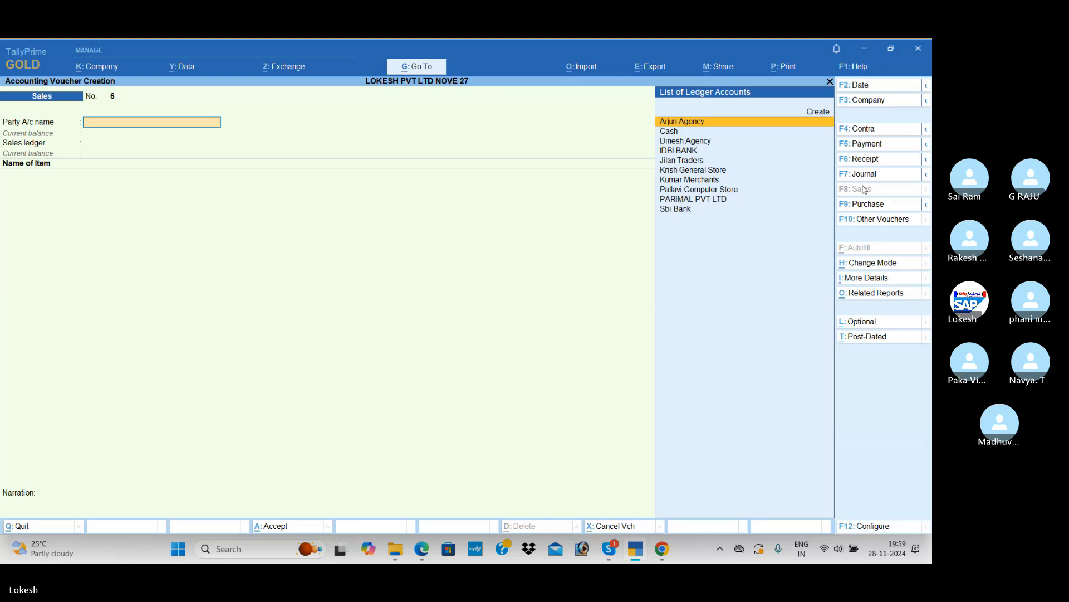
left_click(885, 204)
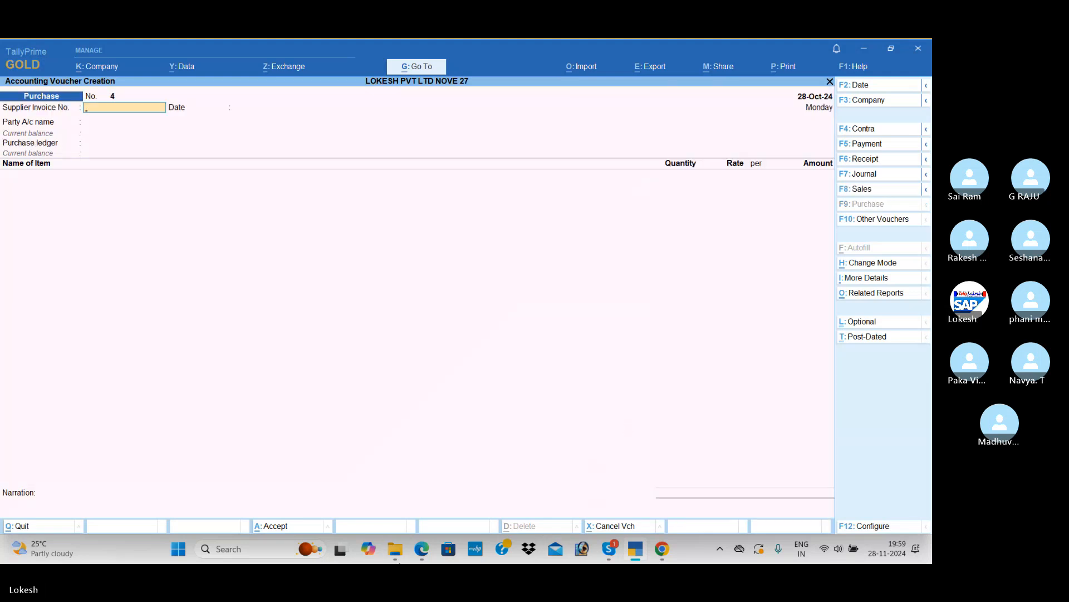
Consult the Srija Agency exempted goods purchase exercise in 30 - DAYS MATERIAL 1.pdf and return to TallyPrime
left_click(423, 555)
scroll(405, 233, "down", 2)
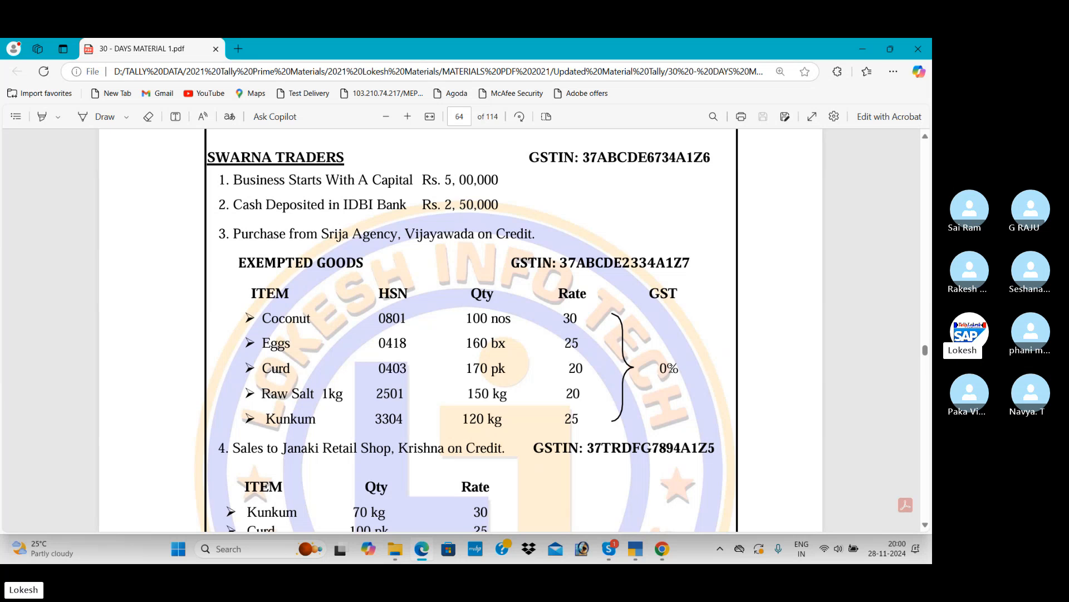
left_click(622, 550)
Leave the supplier invoice number blank and begin a new party ledger named Srija Agency under Sundry Creditors
key("Return")
key("Return")
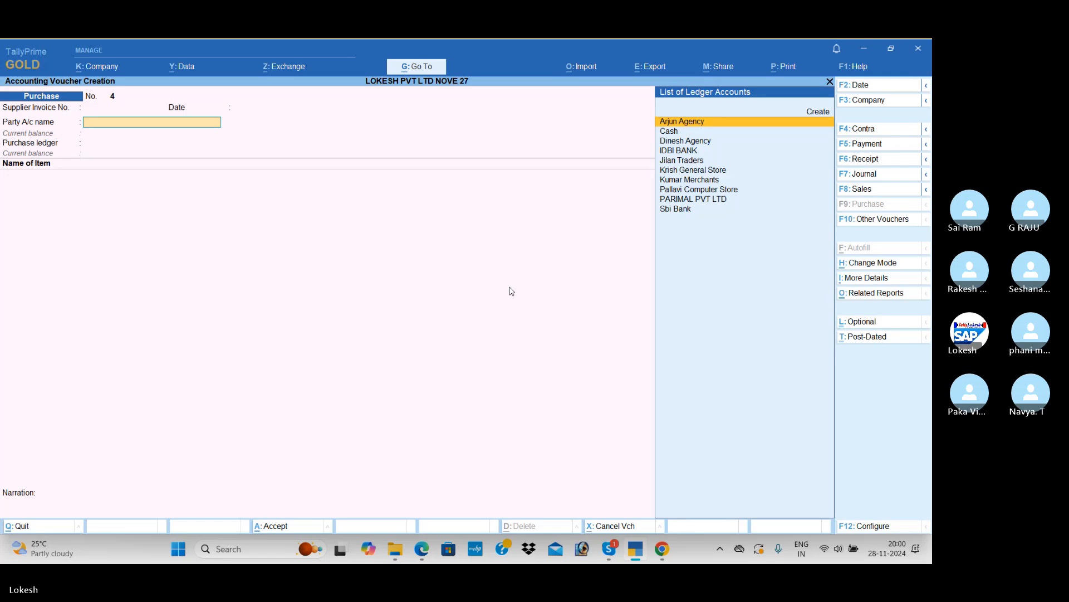
key("alt+c")
type("Srij")
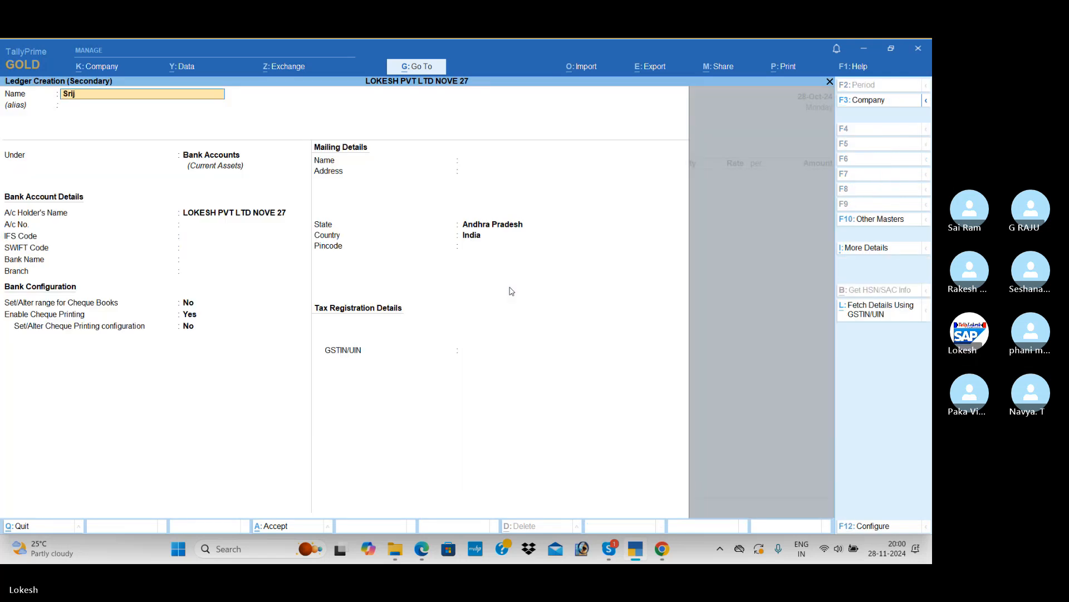
type("a agency")
key("Return")
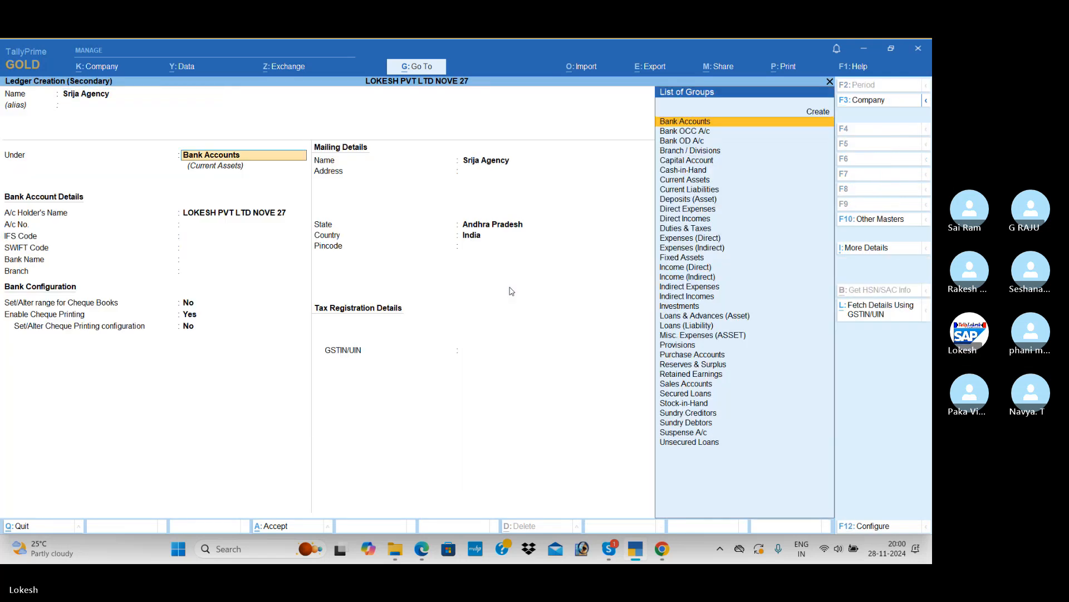
type("Sun")
key("Return")
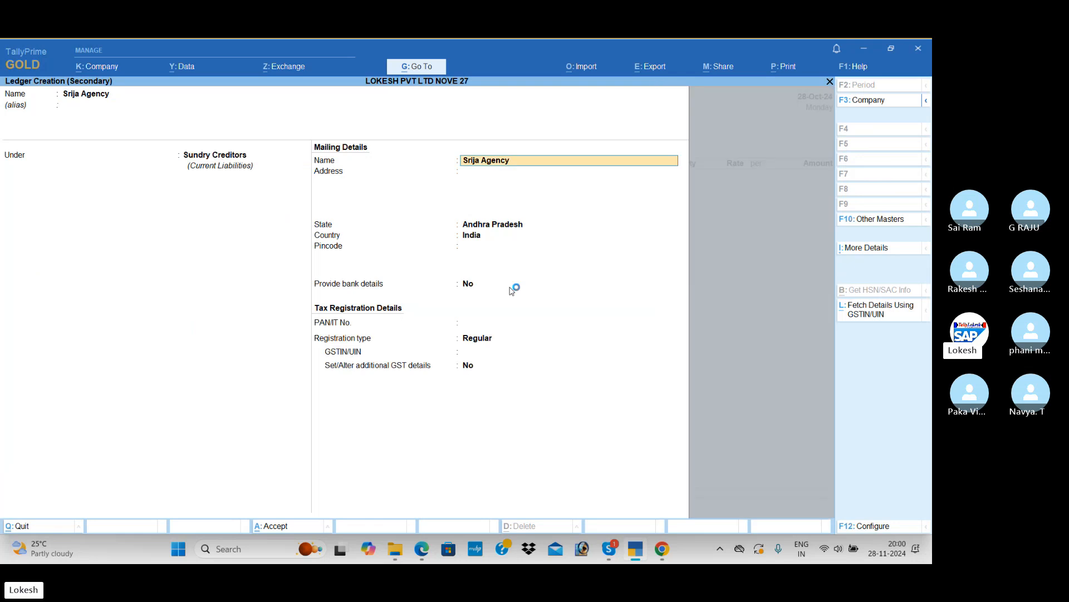
Complete the Srija Agency ledger with the GSTIN from the PDF and accept the blank receipt and party details
key("Return")
key("Return")
key("Return")
key("Return")
key("Return")
key("Return")
key("Return")
key("Return")
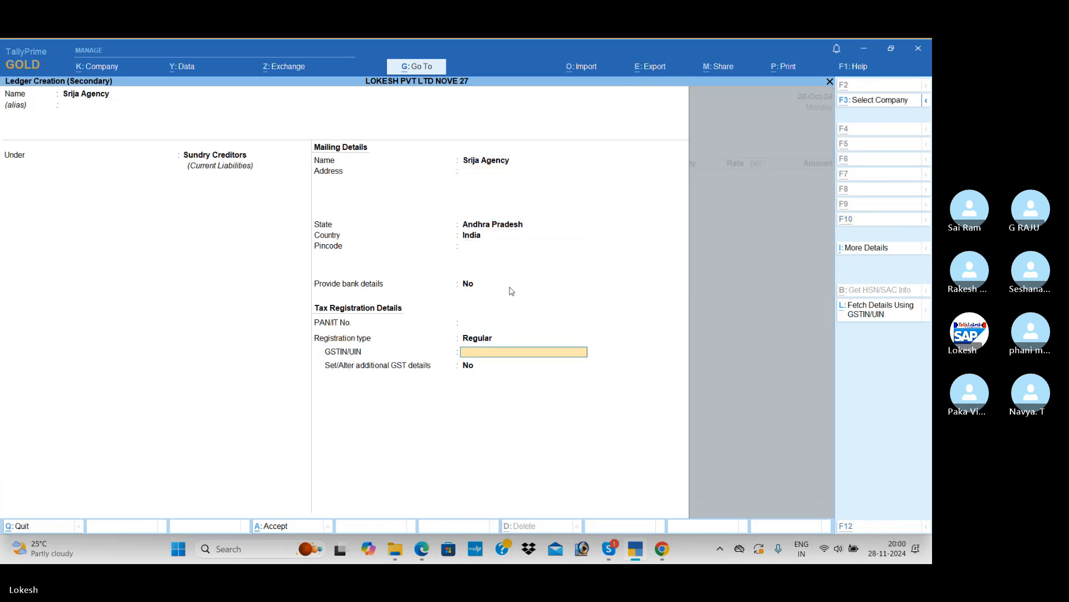
key("alt+Tab")
key("alt+Tab")
type("3")
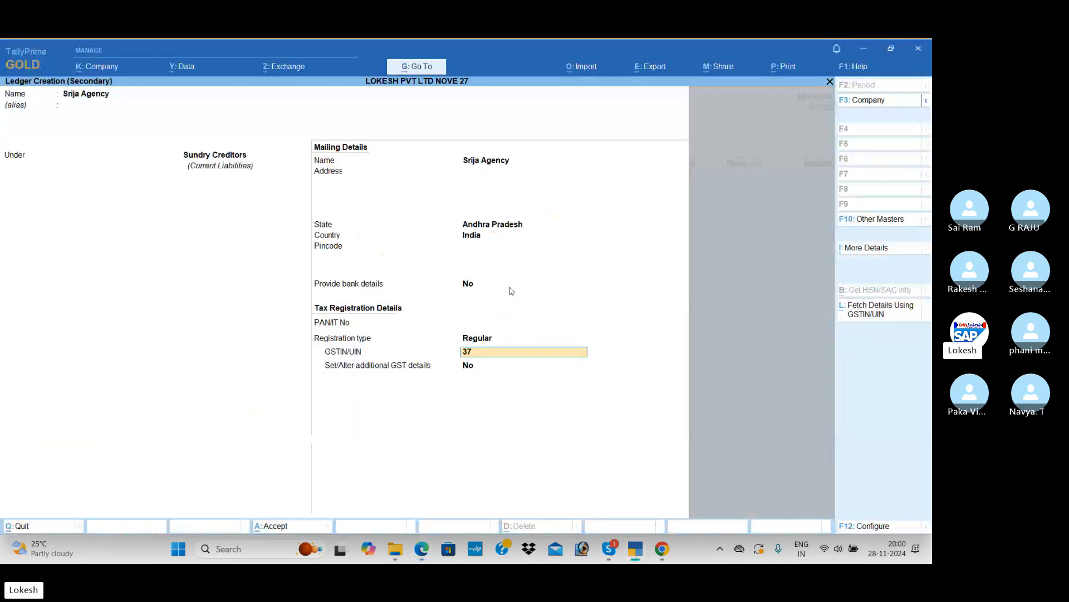
key("Return")
key("Return")
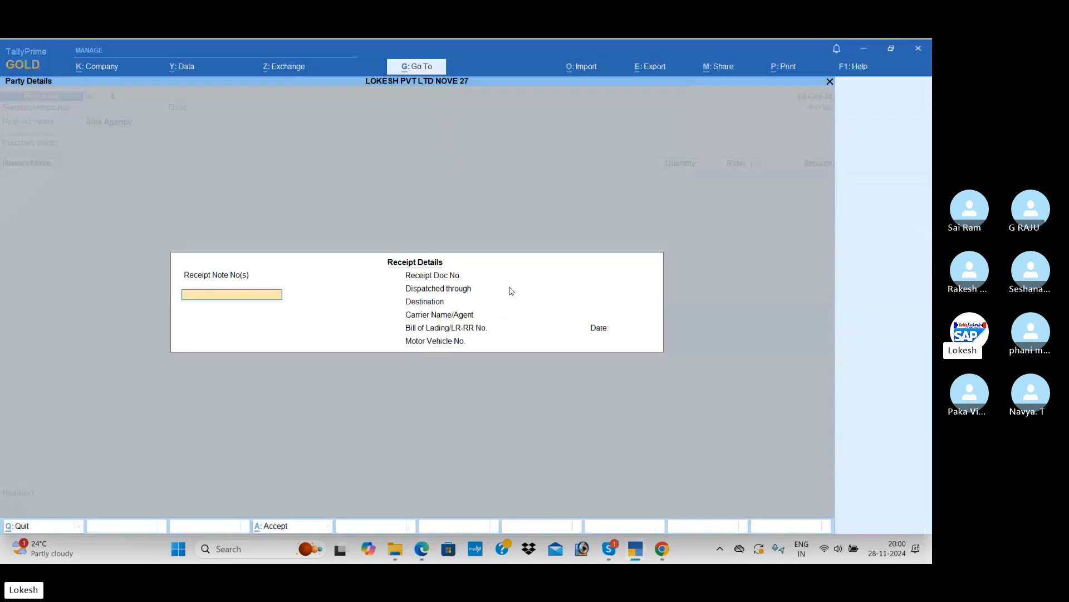
key("Return")
key("ctrl+a")
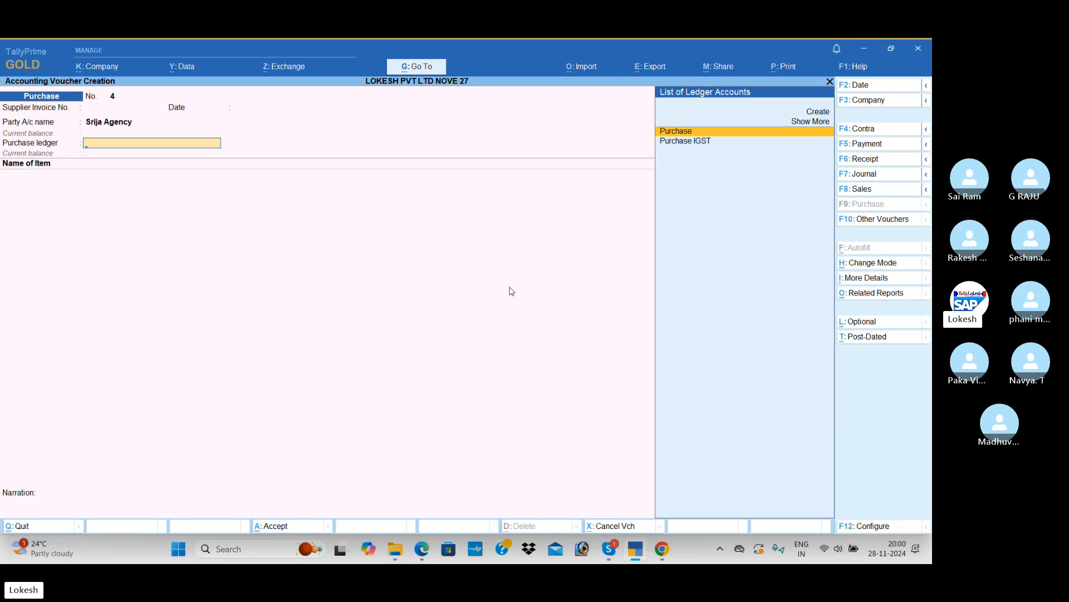
Begin a new purchase ledger named Purchase Exempt under the Purchase Accounts group
key("alt+c")
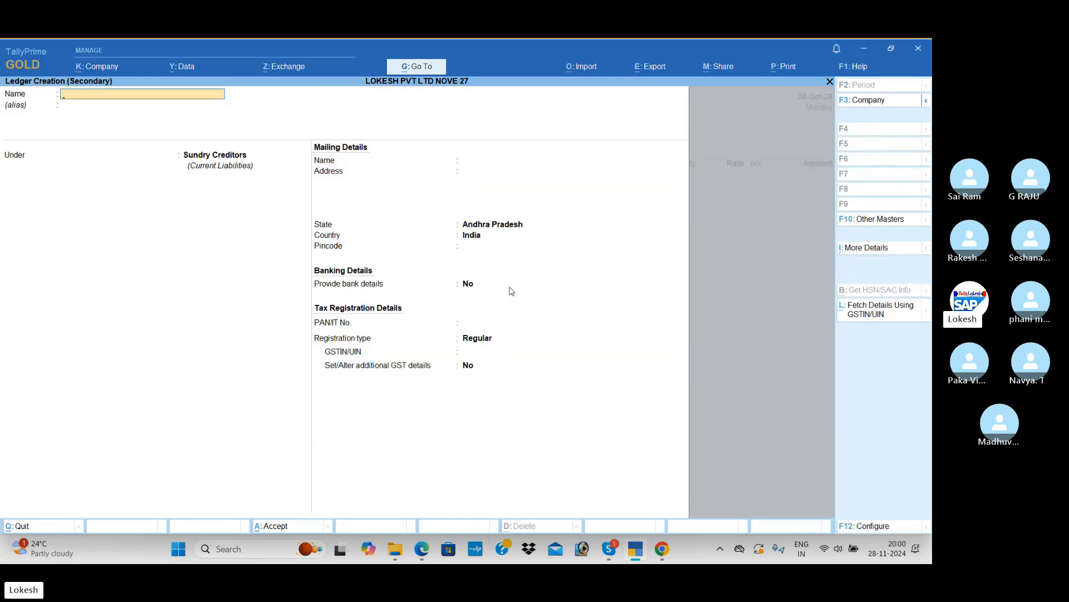
type("Purchase Exempt")
key("Return")
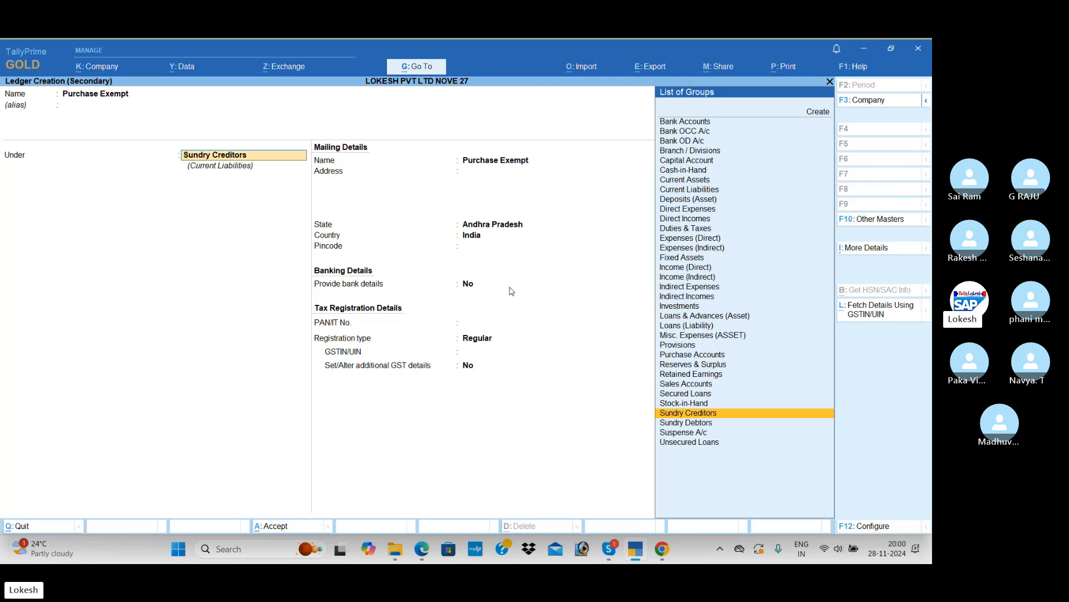
type("Pu")
key("Return")
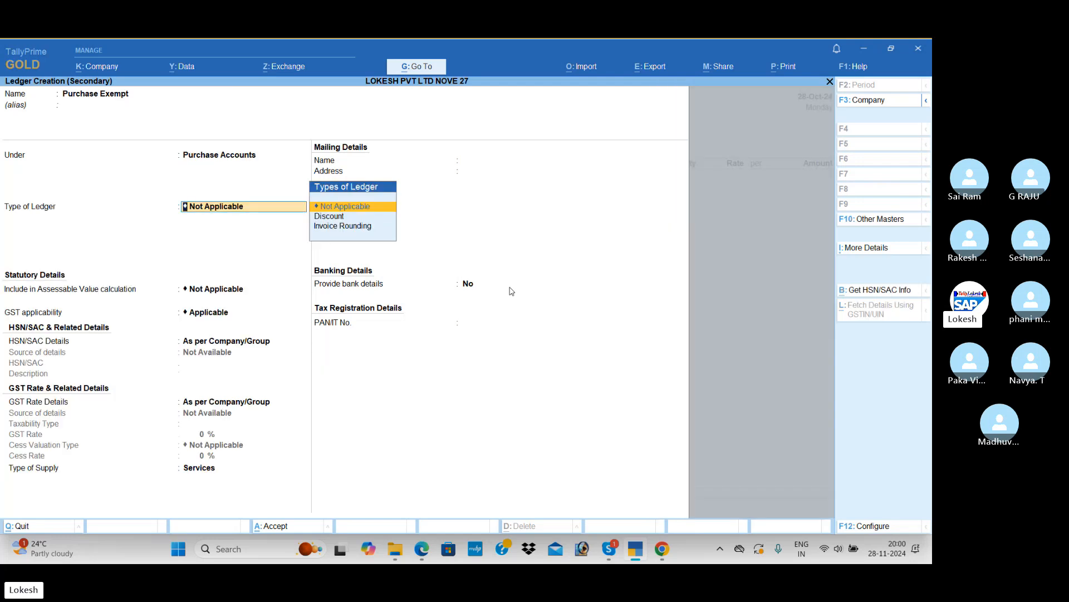
Set the Purchase Exempt ledger's type of supply to Goods, keep its other defaults, and save it
key("Return")
key("Return")
key("Return")
key("Return")
key("Return")
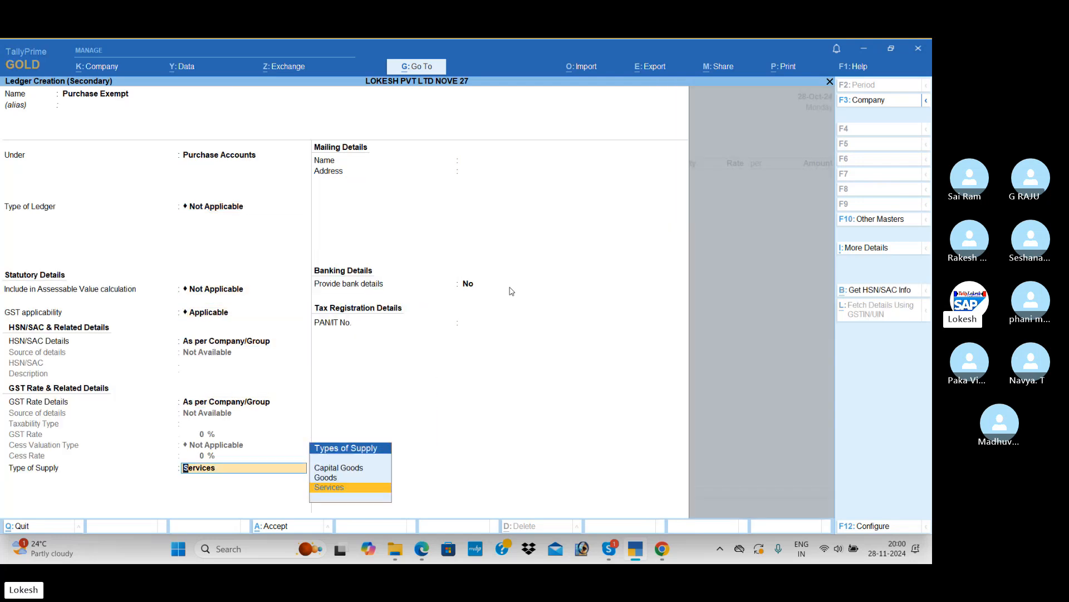
key("Up")
key("Return")
key("Return")
key("Return")
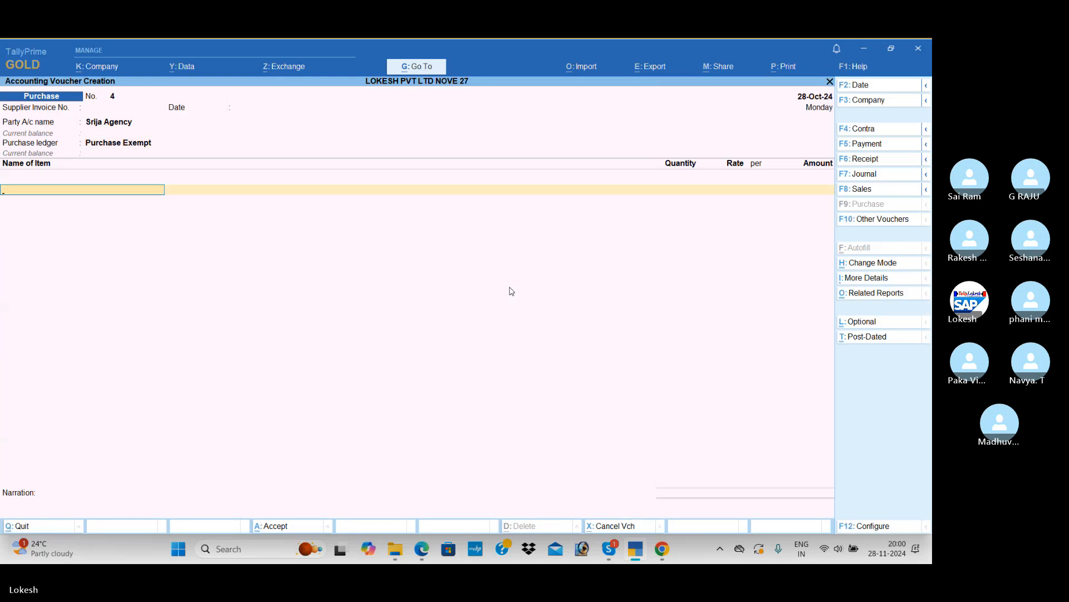
Begin a new stock item for the first purchase line, named Coc1onut, with no alias
key("alt+c")
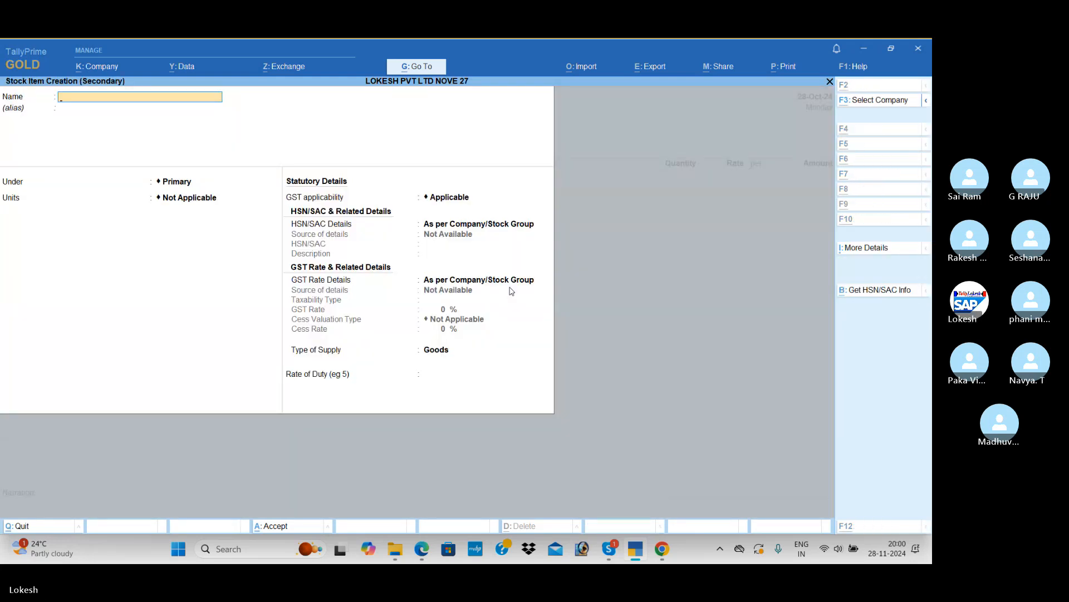
key("alt+Tab")
key("alt+Tab")
type("Co")
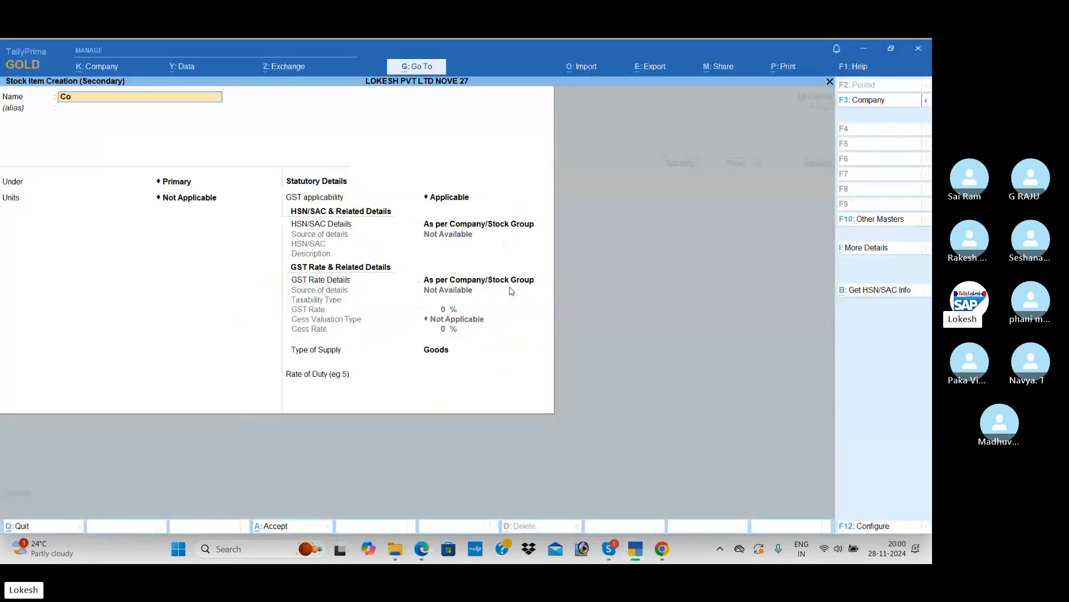
type("conut")
key("Return")
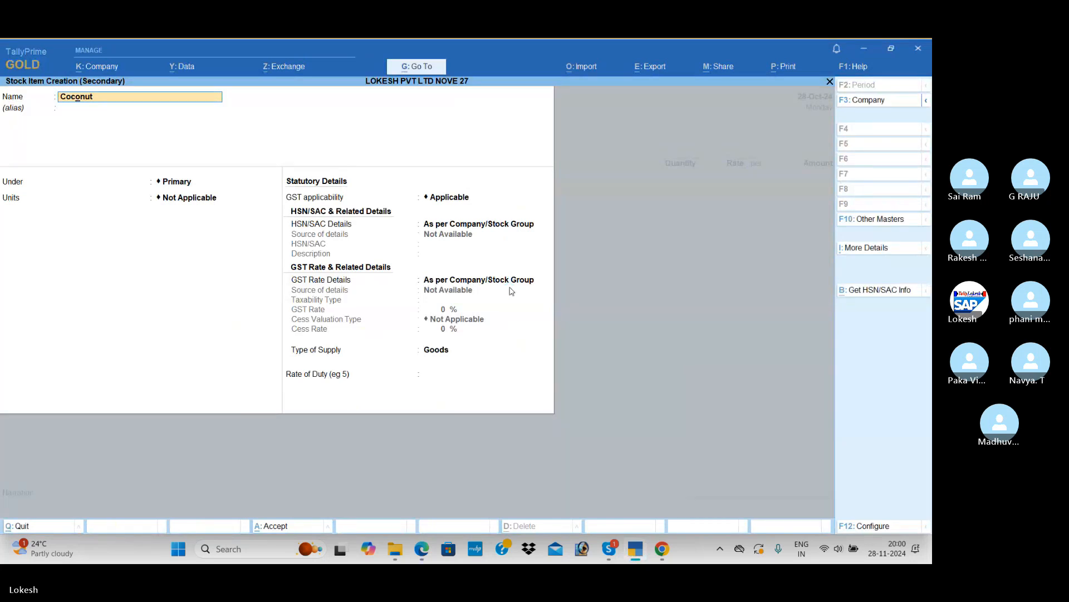
type("1")
key("Return")
key("Return")
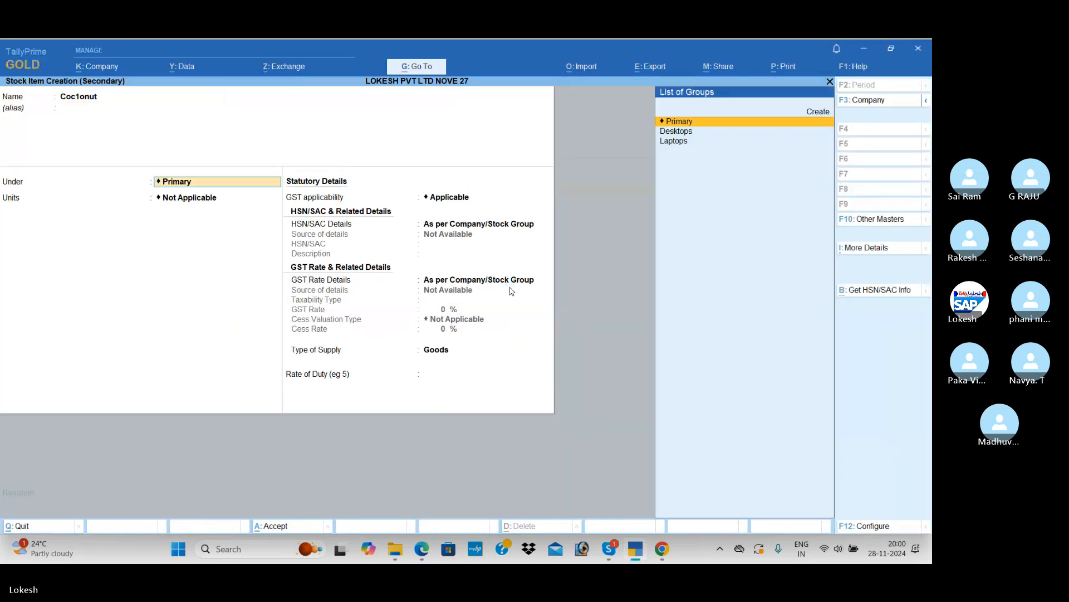
Create a stock group named Exempted Goods under Primary for the new item
key("alt+c")
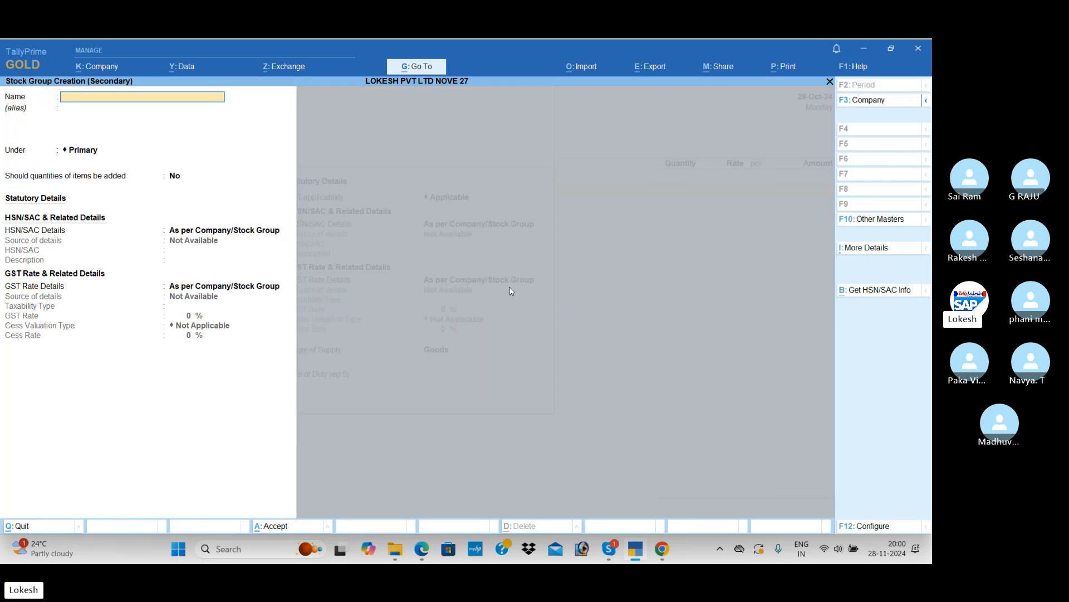
type("Exempted Goods")
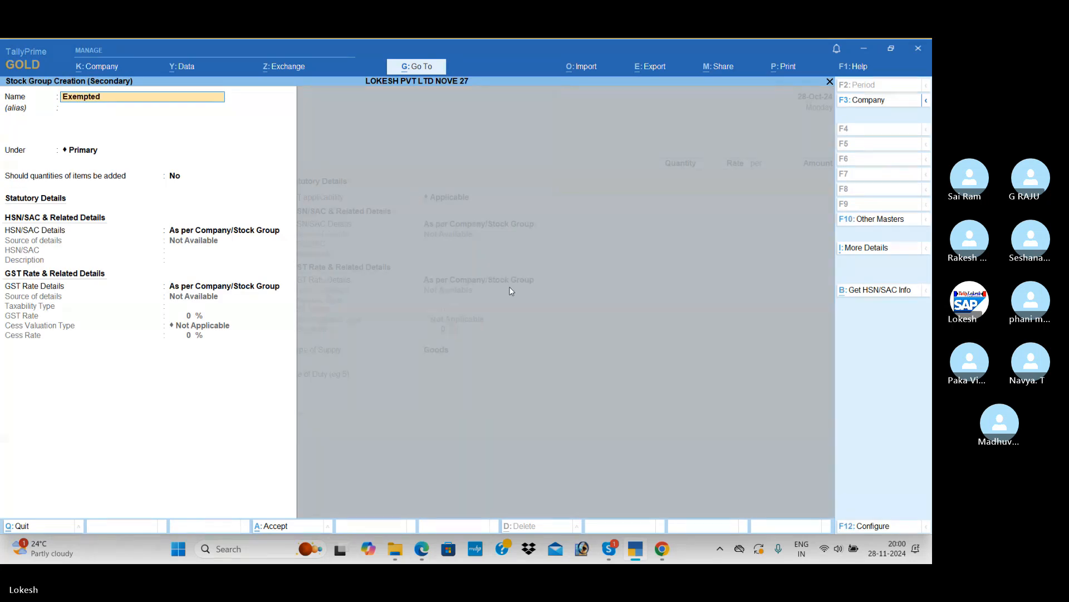
key("Return")
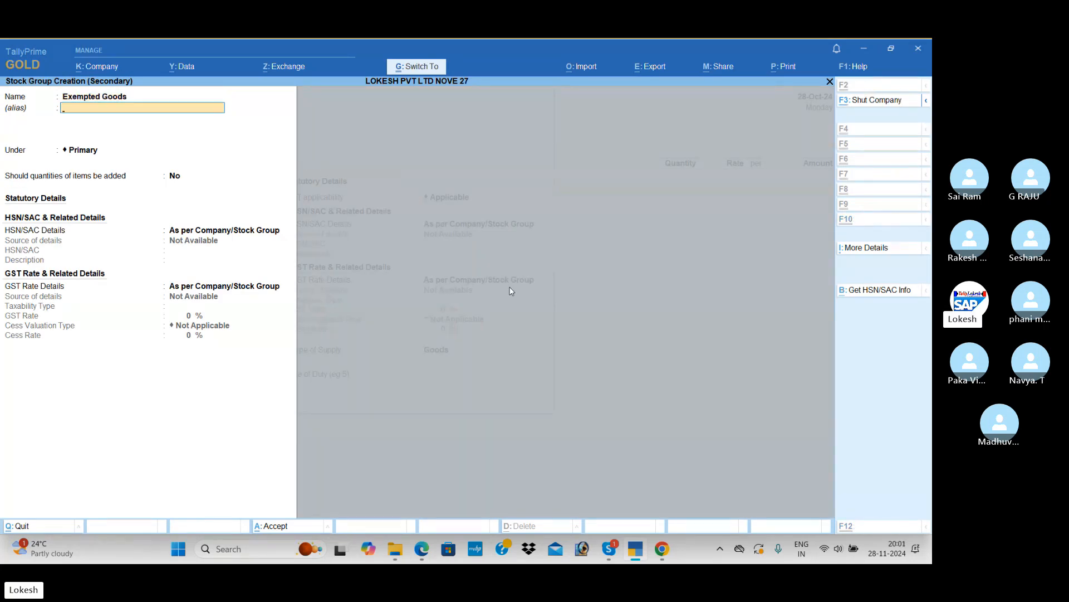
key("ctrl+a")
Check the item's unit in the PDF and set the stock item's units to nos without alternate units
key("Down")
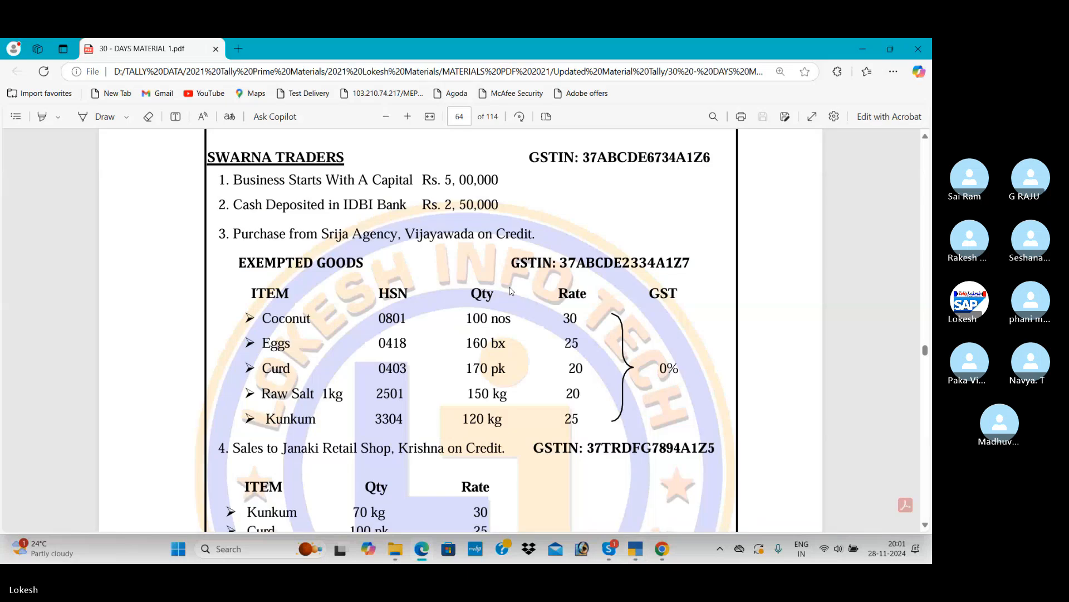
key("Down")
key("Down")
key("Down")
key("Down")
key("Return")
Keep GST applicable and specify HSN/SAC 21478 directly in the stock item
key("Return")
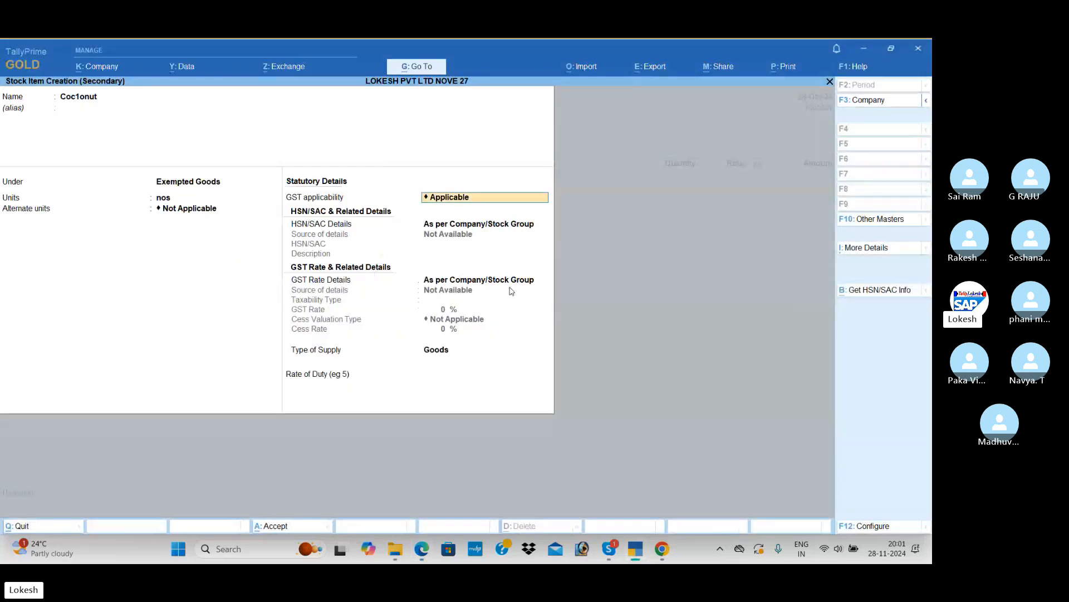
key("Return")
key("Down")
key("Return")
type("21478")
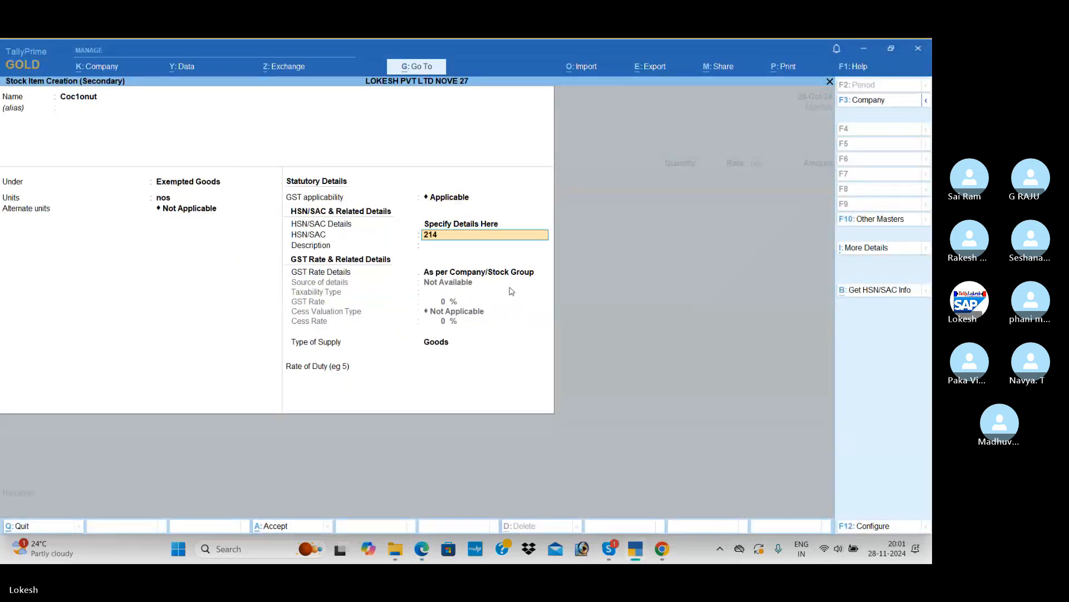
Specify the item's GST rate details with taxability type Exempt, keep the supply type Goods, and save the item
key("Return")
key("Return")
key("Down")
key("Return")
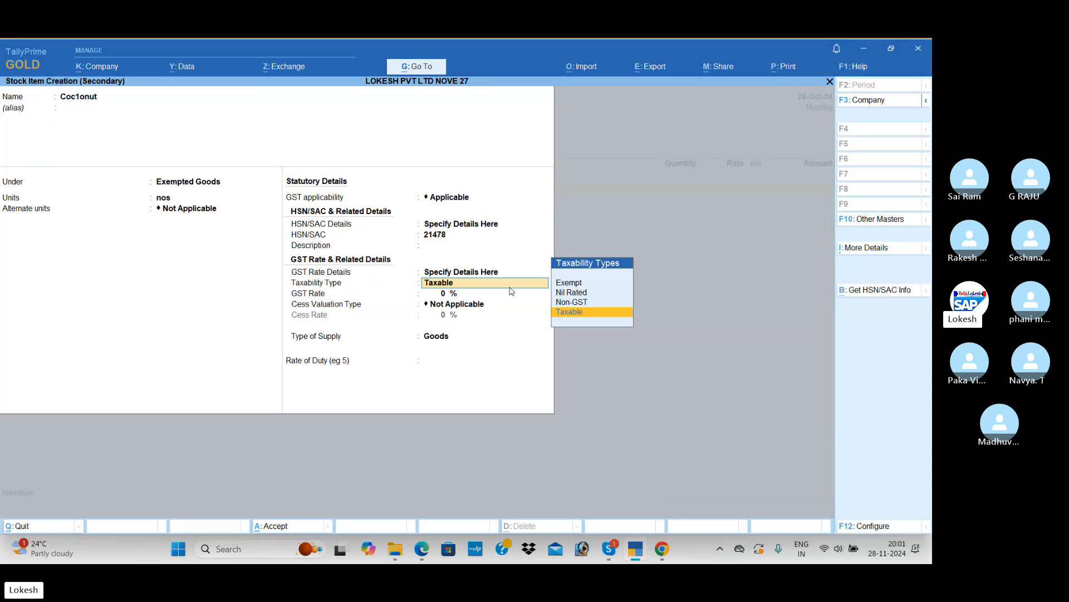
key("Up")
key("Up")
key("Up")
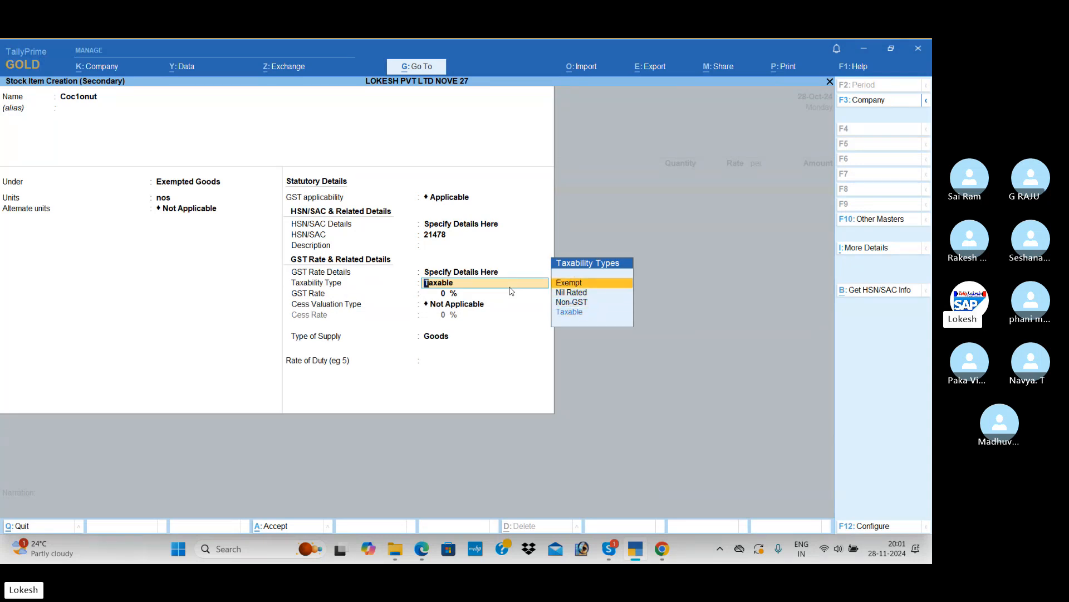
key("Return")
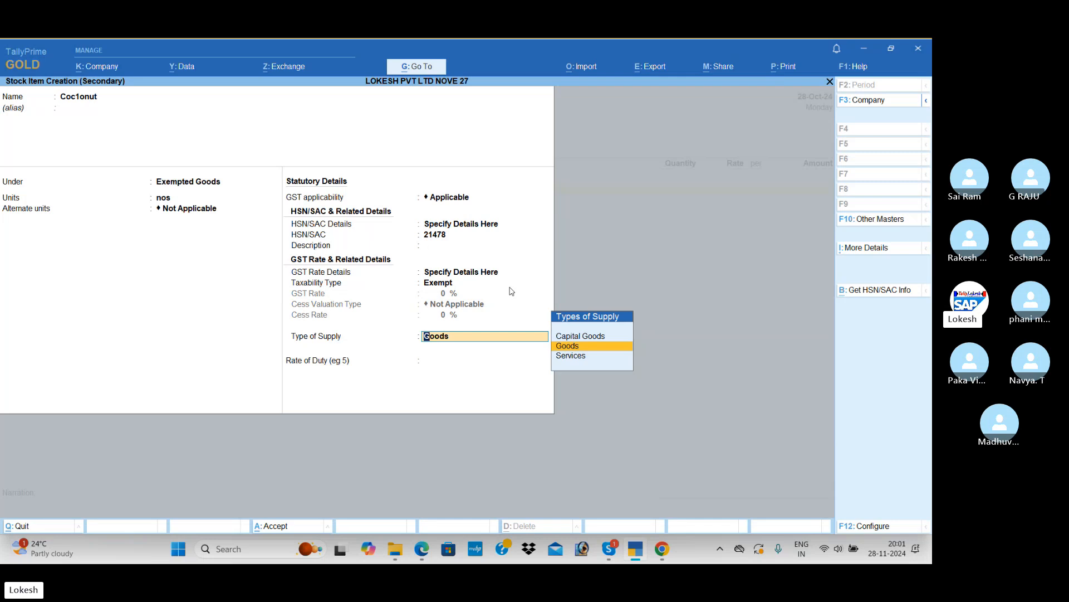
key("Return")
key("Return")
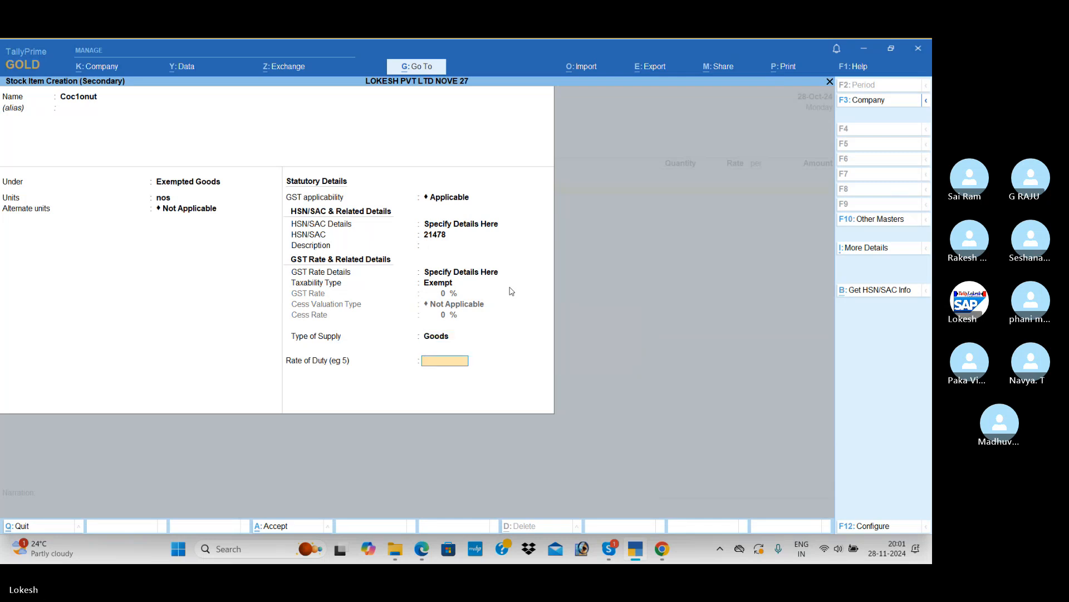
key("Return")
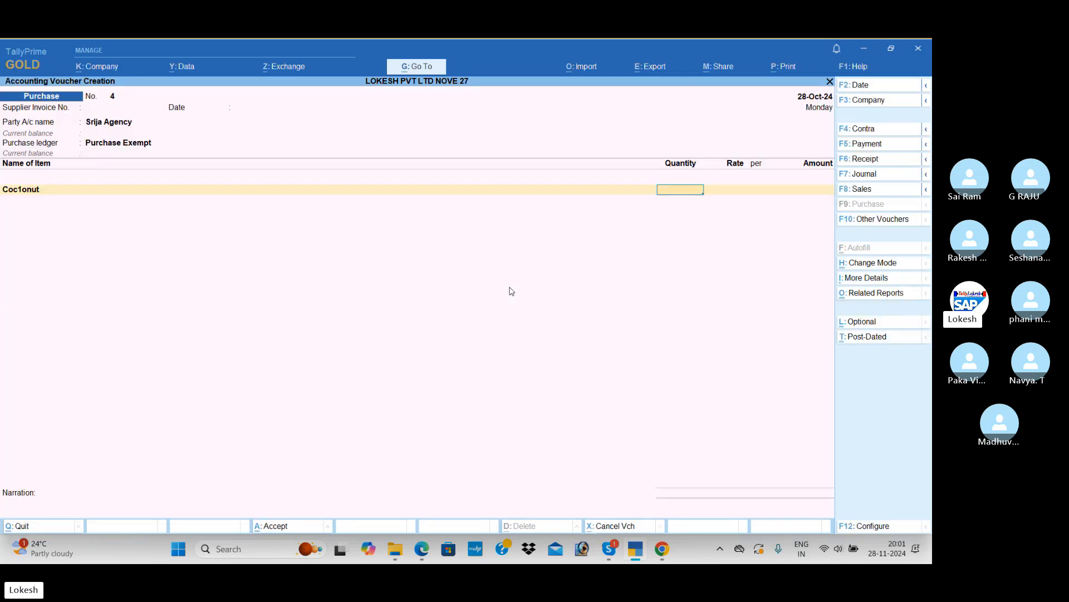
Check Coconut's quantity and rate in the PDF and enter 100 nos at a rate of 30 on its purchase line
key("alt+Tab")
key("alt+Tab")
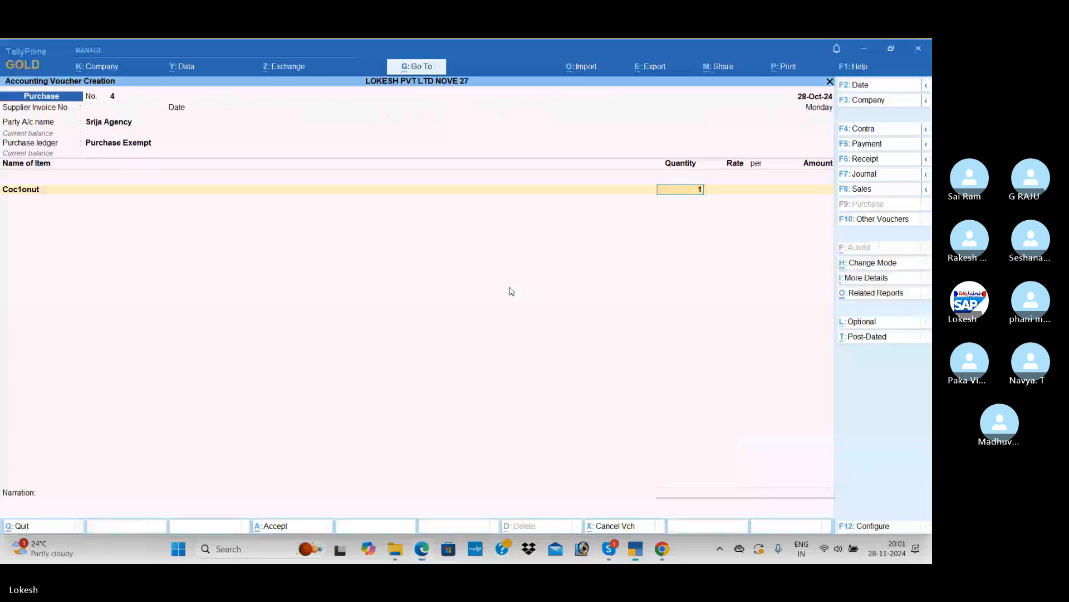
type("100")
key("Return")
type("30")
key("Return")
key("Return")
key("Return")
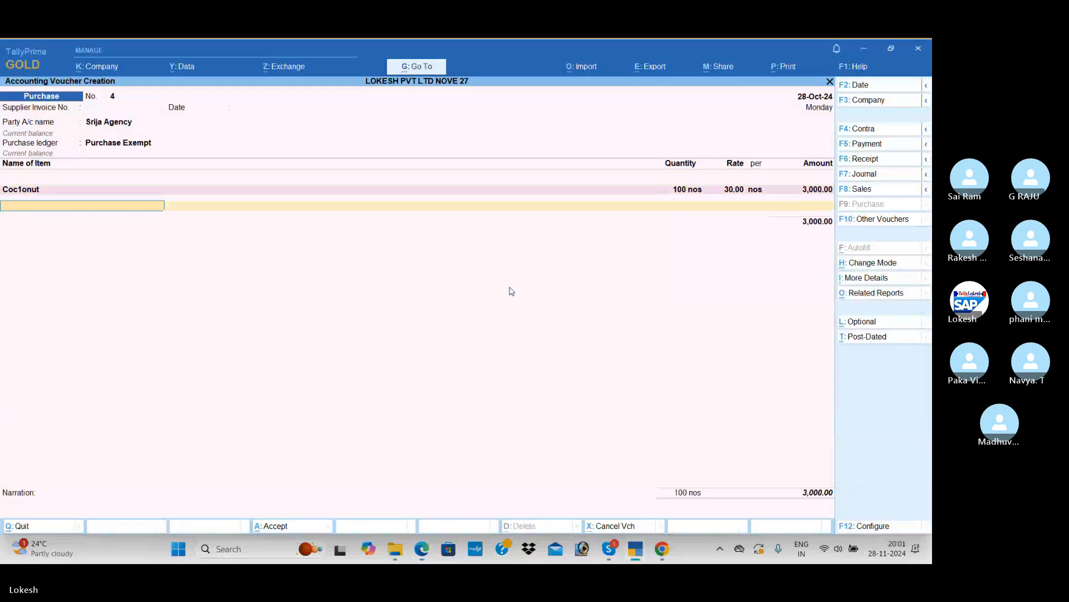
Create a stock item named Eggs1 under the Exempted Goods group for the second purchase line
key("alt+c")
key("alt+Tab")
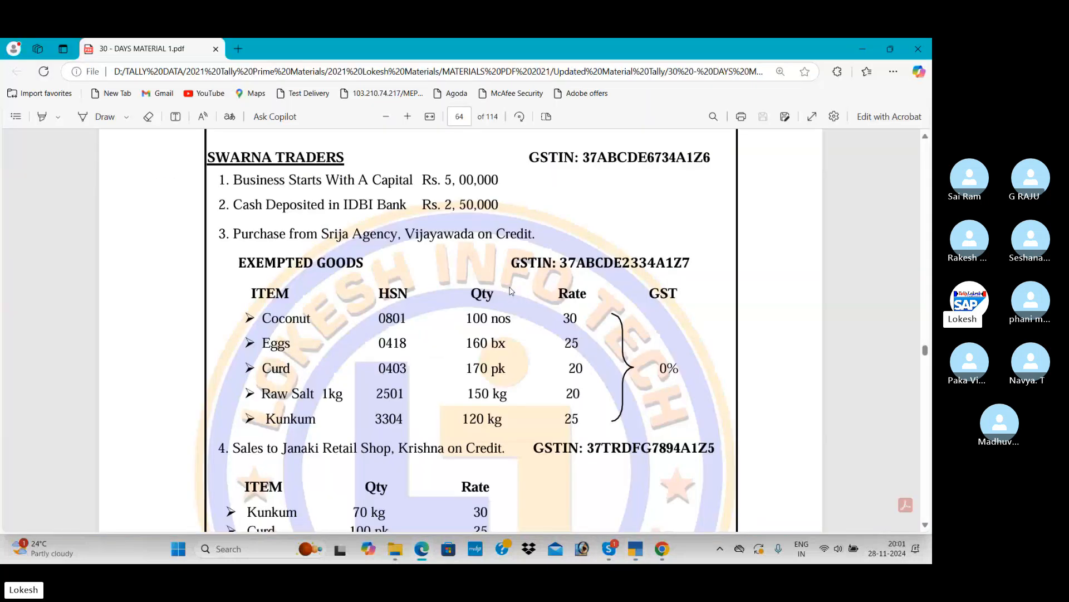
key("alt+Tab")
type("Eggs1")
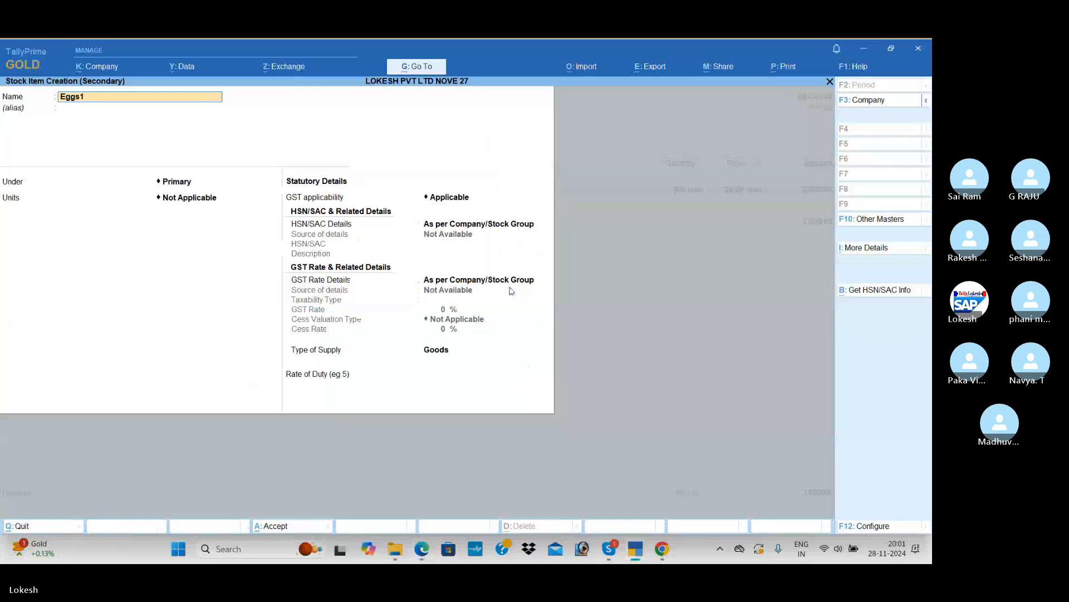
key("Return")
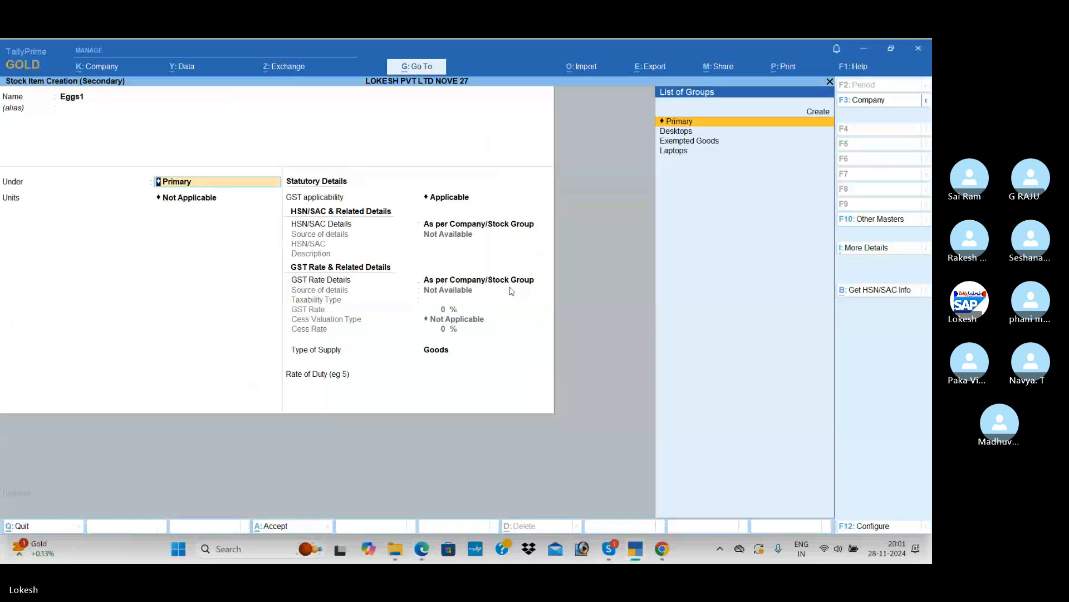
key("Down")
key("Down")
key("Return")
Check the unit for Eggs in the PDF and set the stock item's units to bx without alternate units
key("alt+Tab")
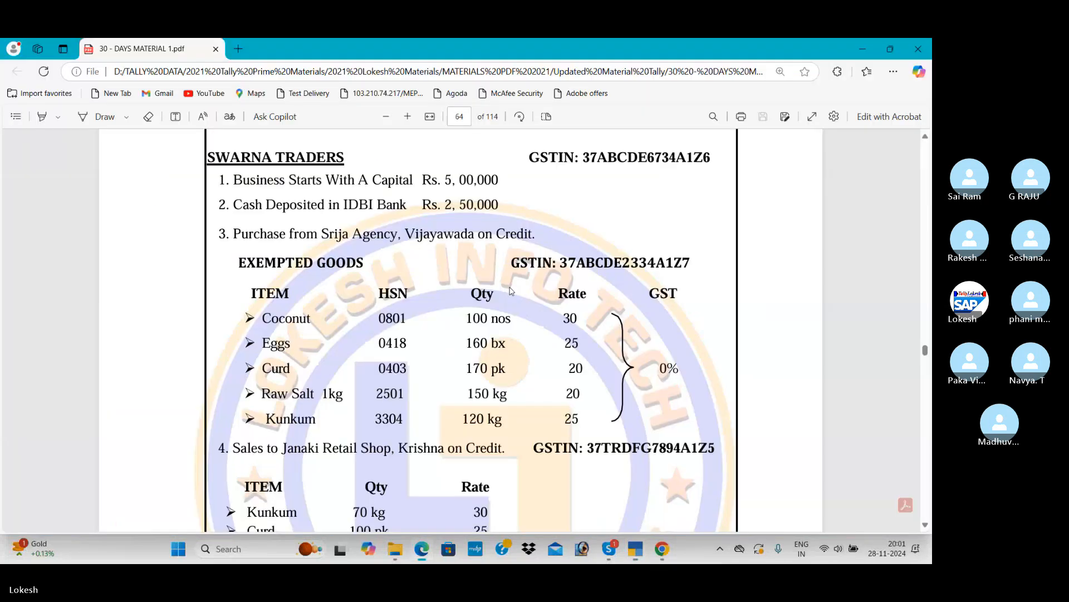
key("alt+Tab")
key("Up")
key("Up")
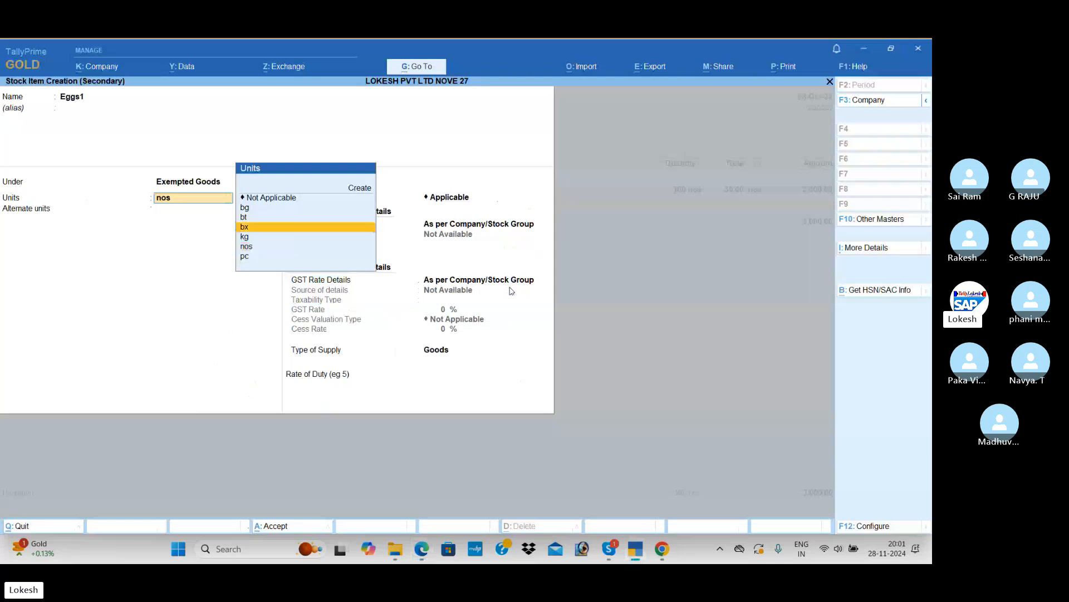
key("Up")
key("Down")
key("Return")
key("Return")
Keep GST applicable for Eggs1 and specify HSN/SAC 6544 directly in the stock item
key("Return")
key("Down")
key("Return")
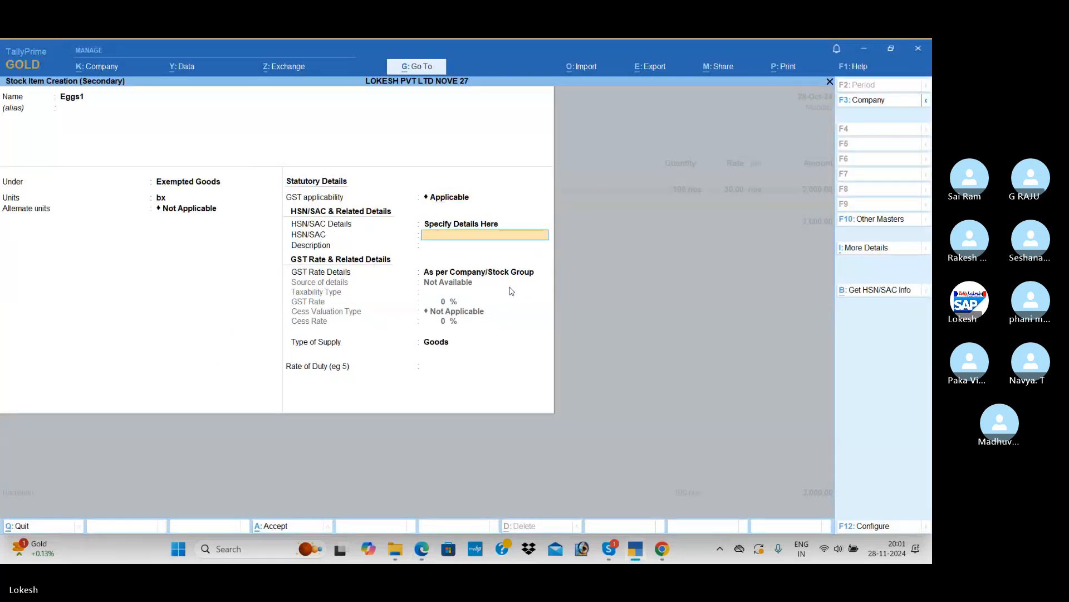
type("6544")
Specify the GST rate details of Eggs1 with taxability type Exempt, keep the supply type Goods, and save the item
key("Return")
key("Return")
key("Down")
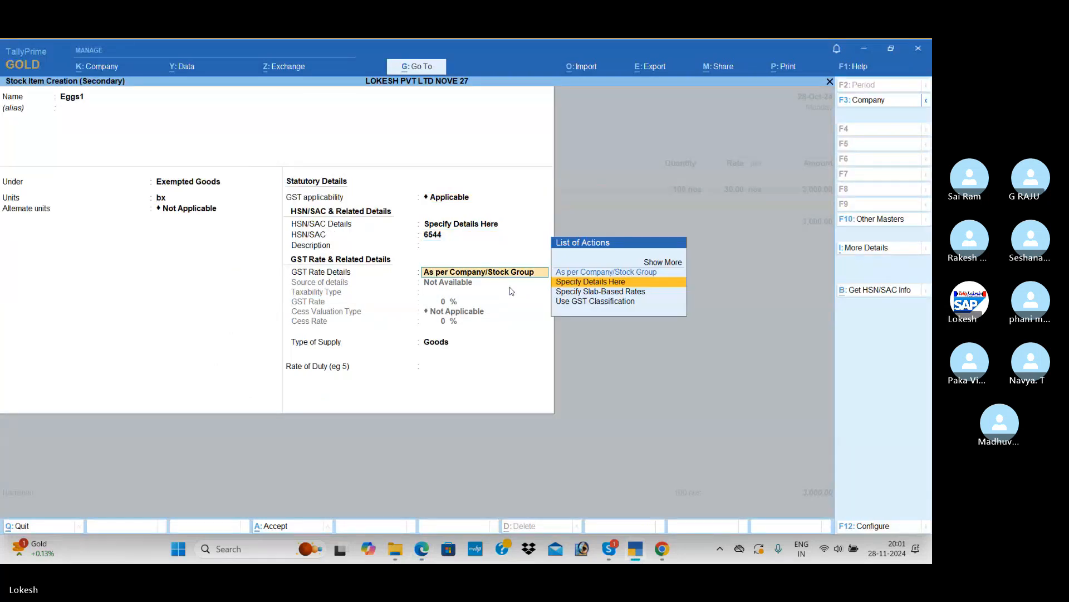
key("Return")
key("Up")
key("Up")
key("Up")
key("Return")
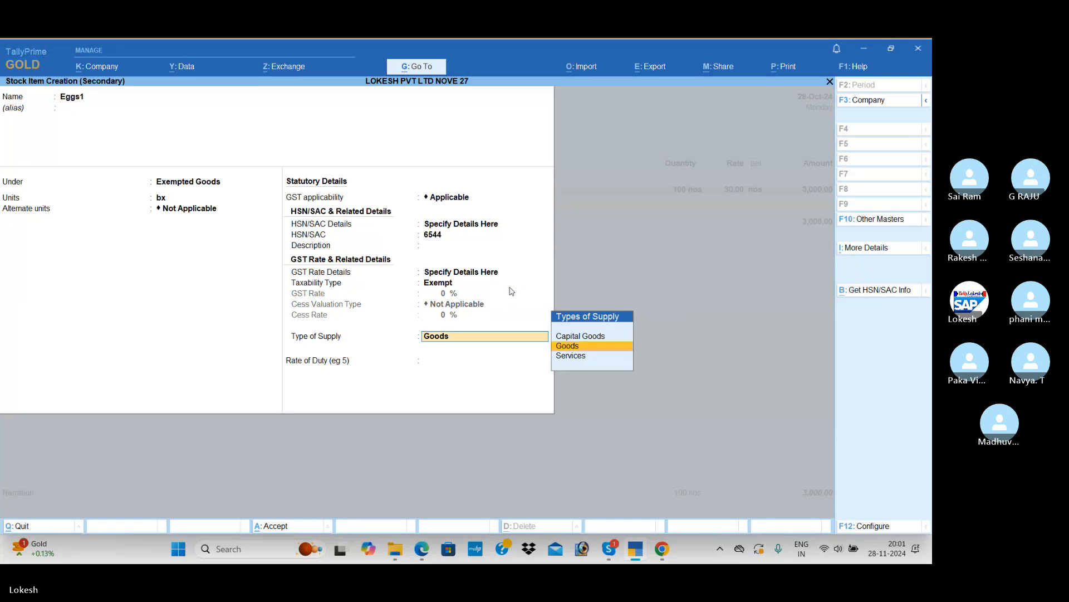
key("Return")
key("Return")
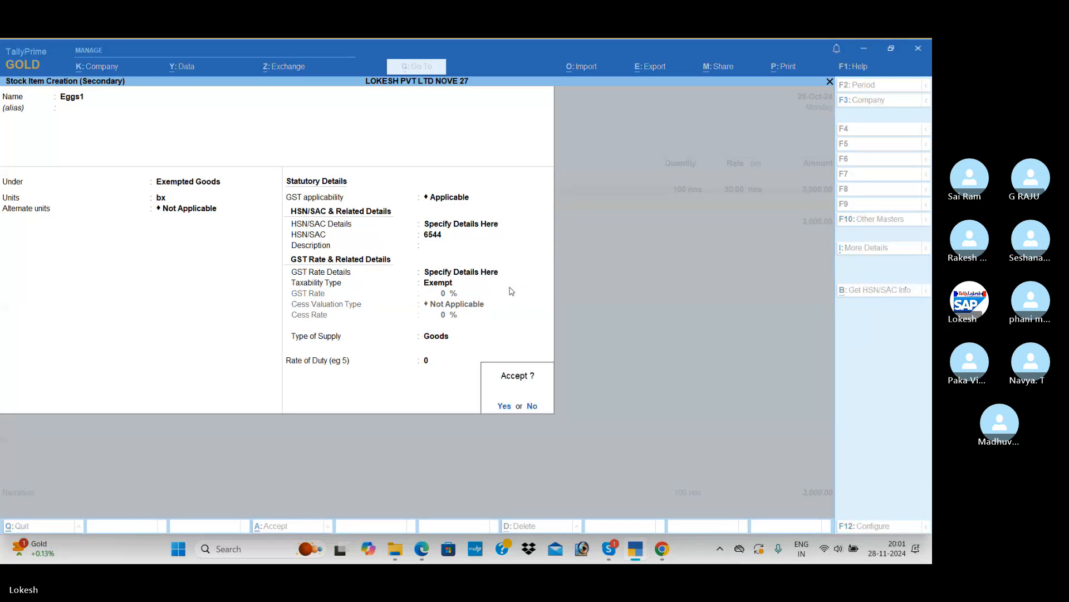
key("Return")
Check the Eggs line in the PDF and enter 160 bx at a rate of 25 for Eggs1 in the purchase voucher
key("alt+Tab")
key("alt+Tab")
type("160")
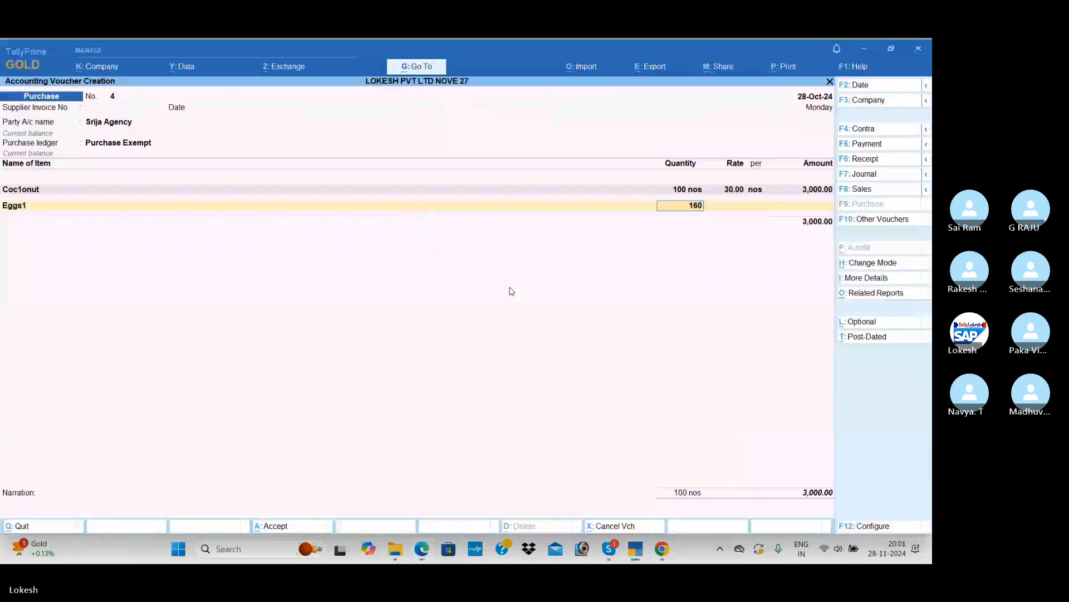
key("Return")
type("250")
key("Return")
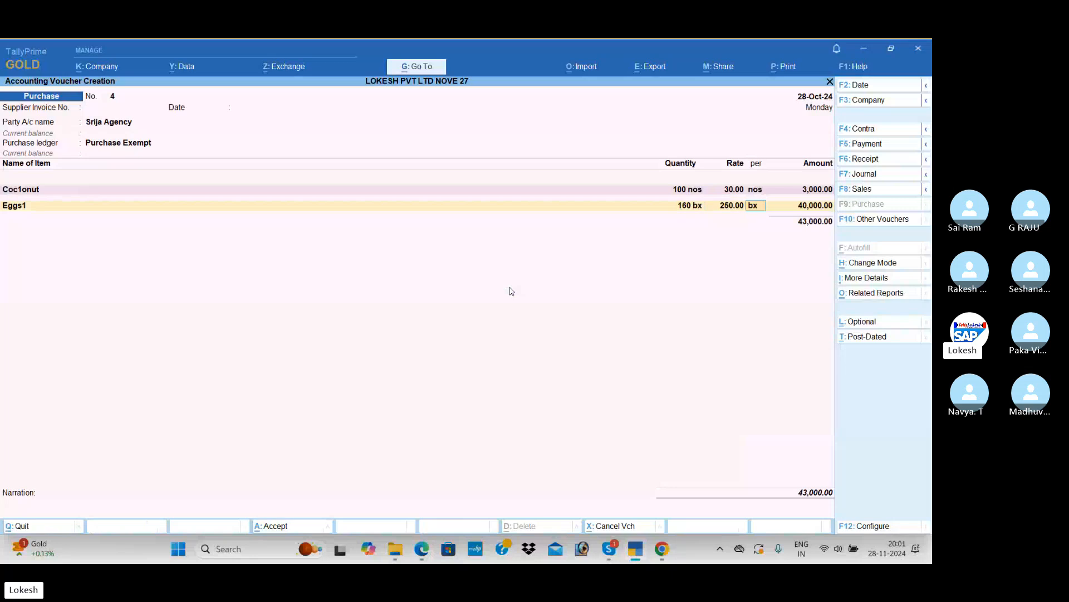
key("BackSpace")
type("25")
key("Return")
key("Return")
key("Return")
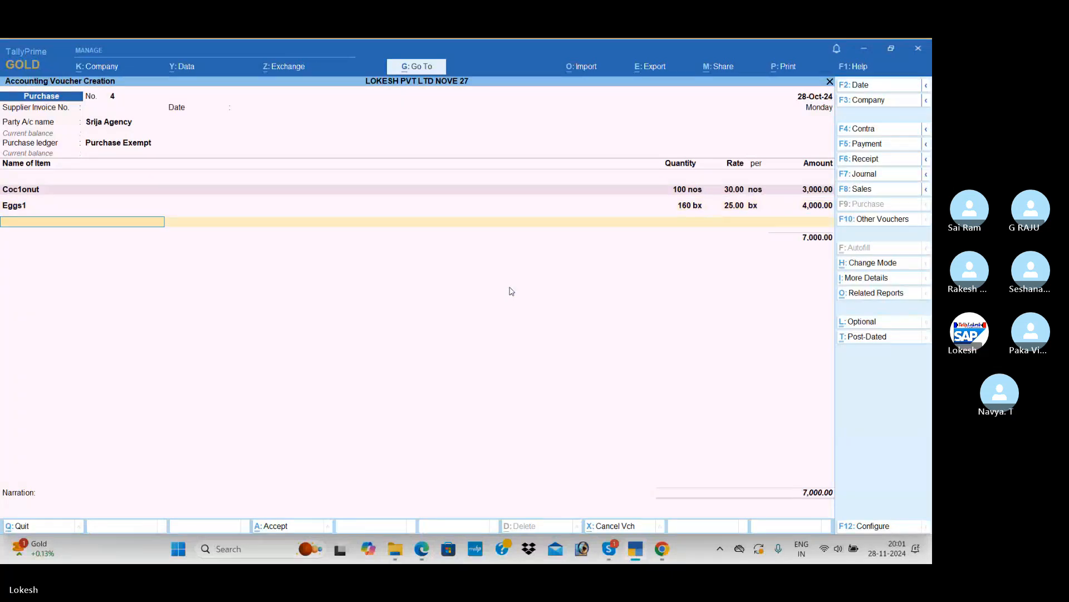
Look up the third item in the PDF and create a stock item named Curd under Exempted Goods
key("alt+c")
key("alt+Tab")
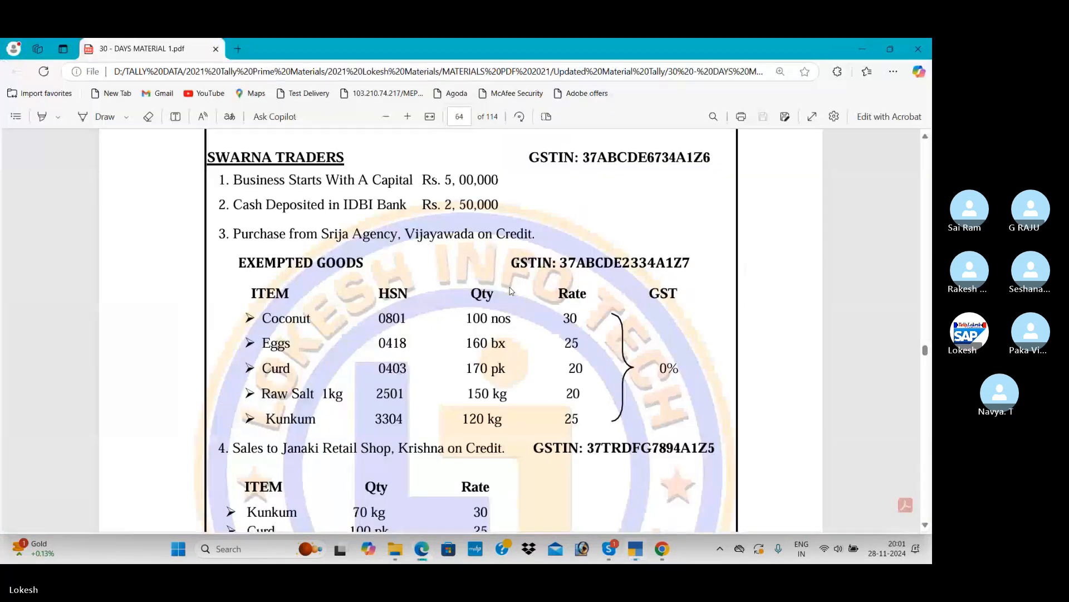
key("alt+Tab")
type("Curd")
key("Return")
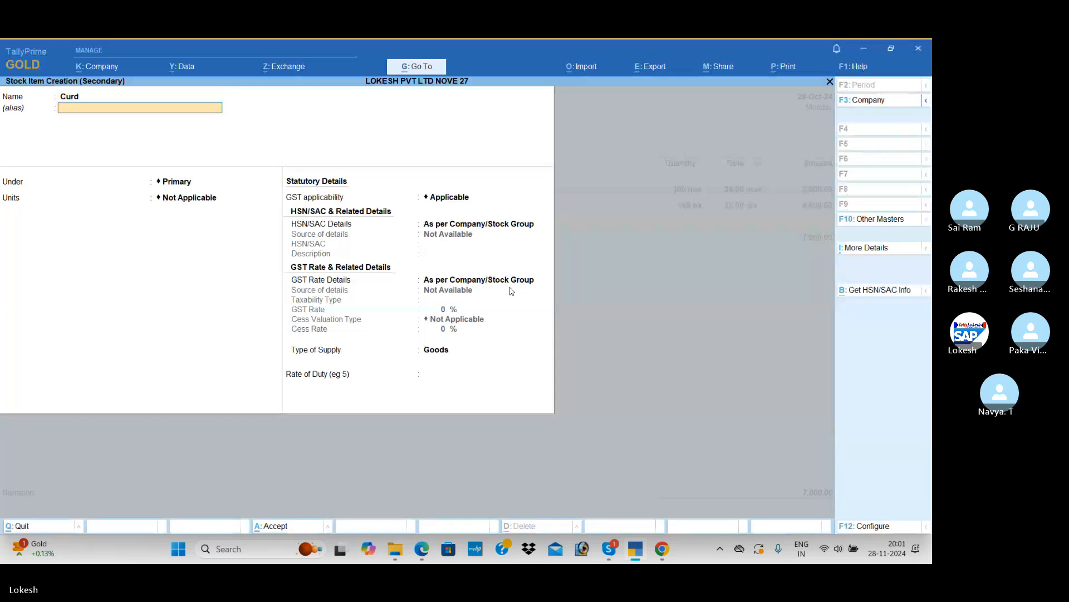
key("Return")
key("Down")
key("Down")
key("Return")
Check Curd's unit in the PDF and create a simple unit pk with UQC PAC-PACKS for the item, without alternate units
type("bx")
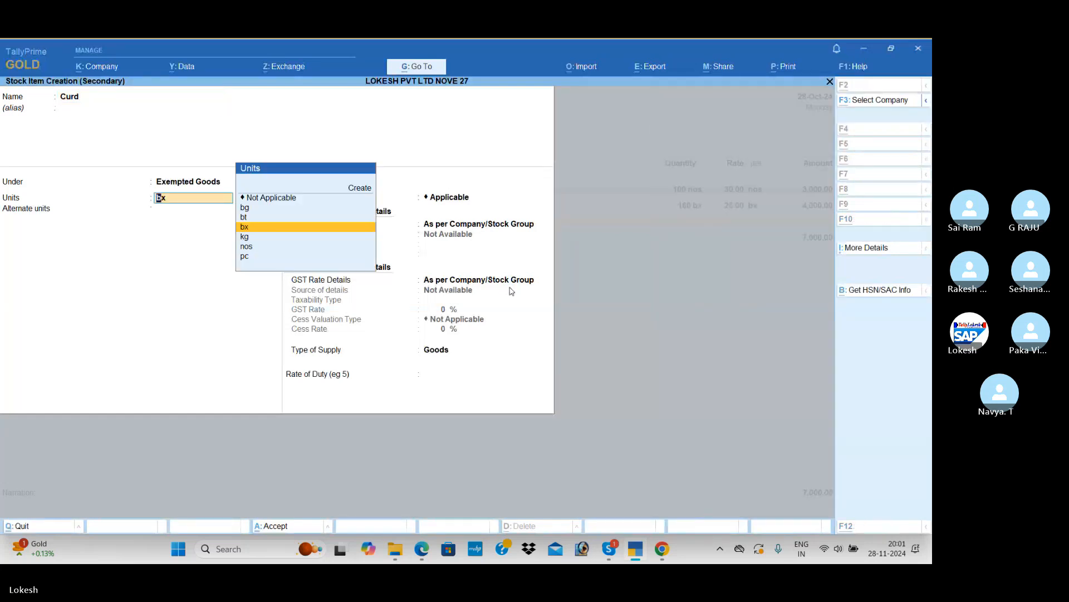
key("alt+Tab")
key("alt+Tab")
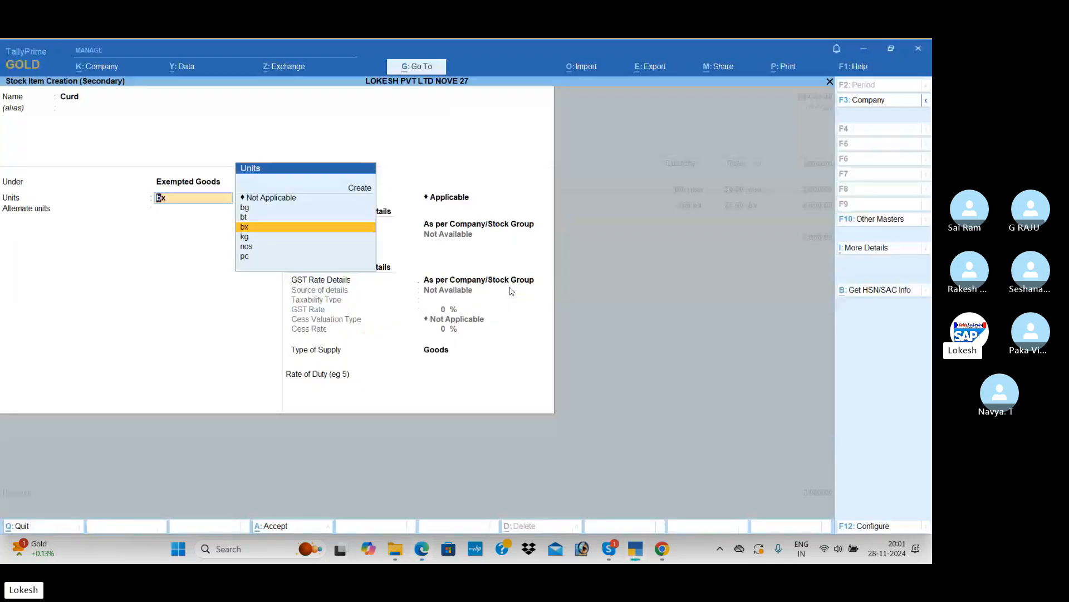
key("Up")
key("Up")
key("Up")
key("Up")
key("Return")
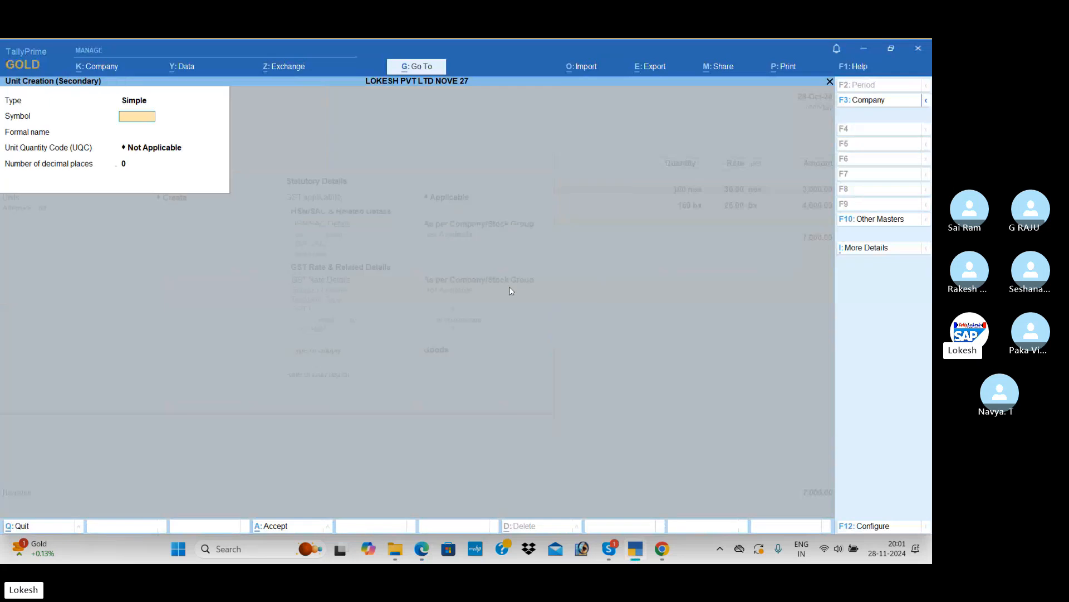
type("pk")
key("Return")
key("Return")
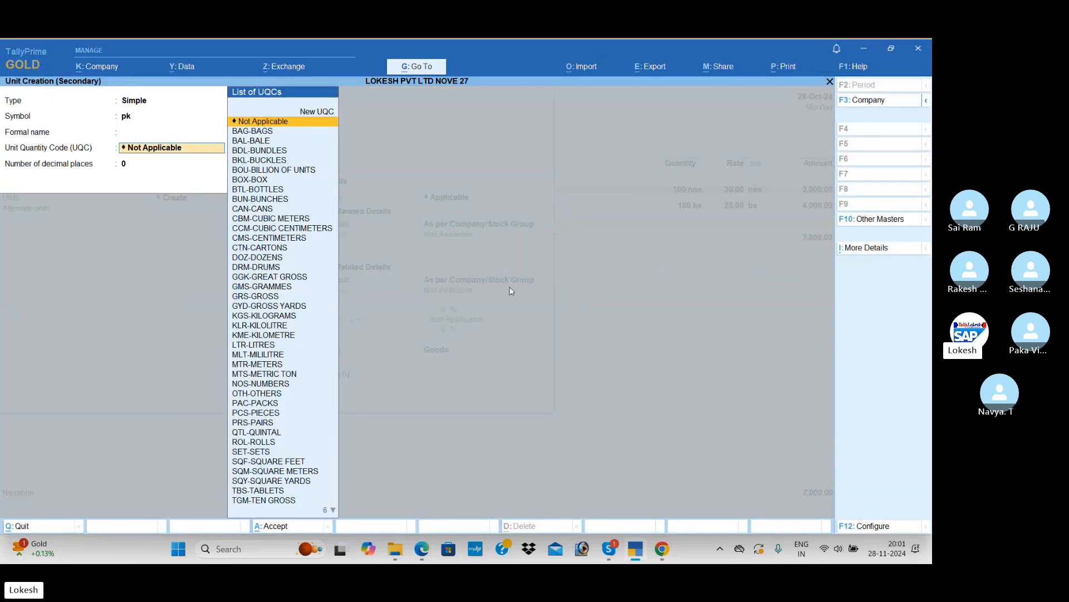
type("pa")
Keep GST applicable for Curd and specify HSN/SAC 5423 directly in the stock item
key("Return")
key("Return")
key("Return")
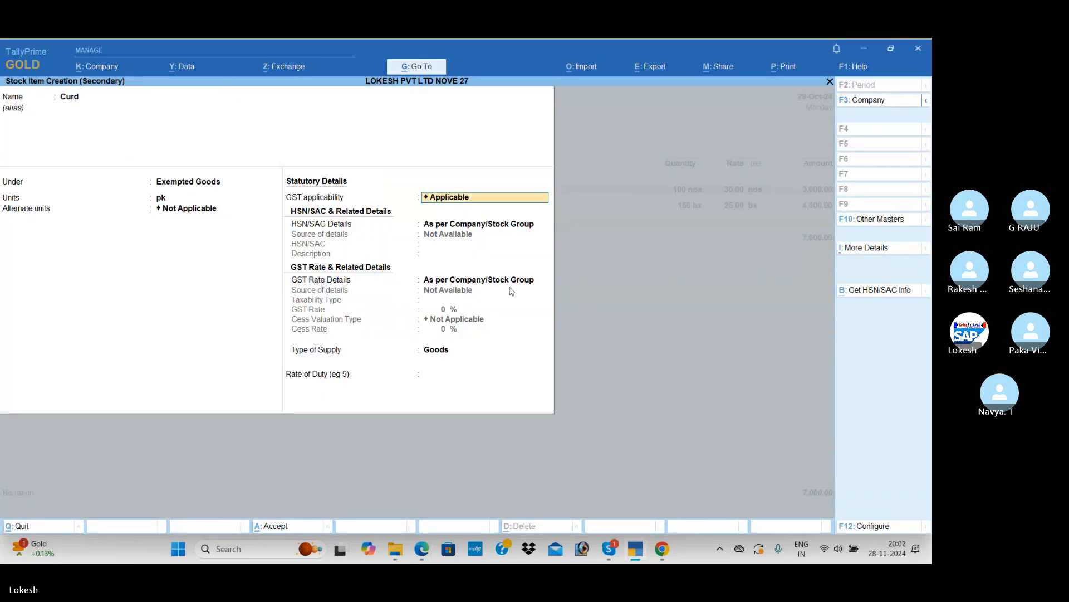
key("Return")
key("Return")
type("542")
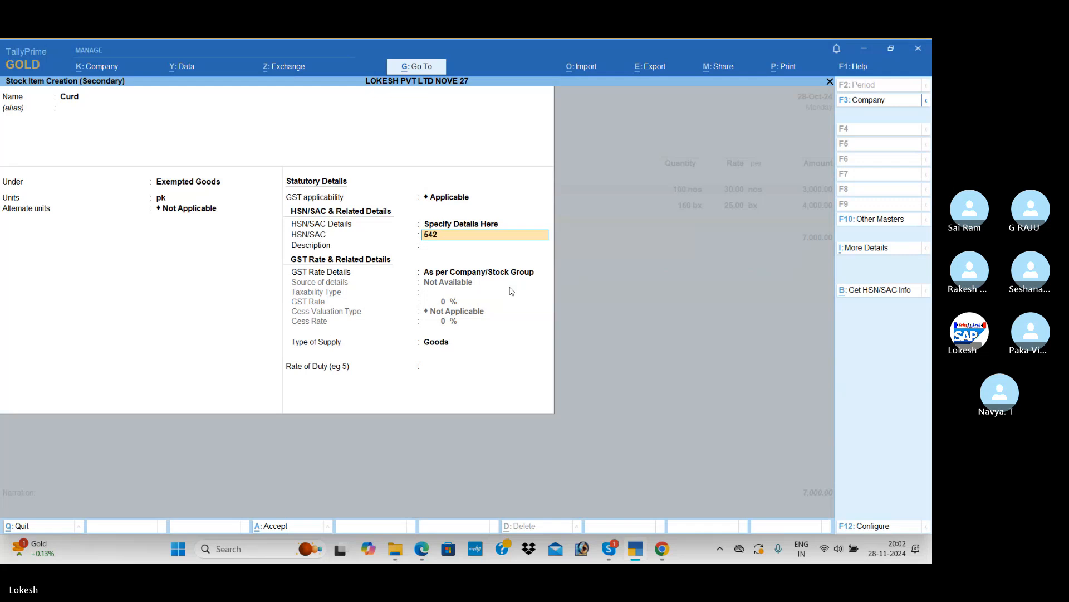
type("3")
Specify Curd's GST rate details with taxability type Exempt, keep the supply type Goods, and save the item
key("Return")
key("Return")
key("Down")
key("Return")
key("Return")
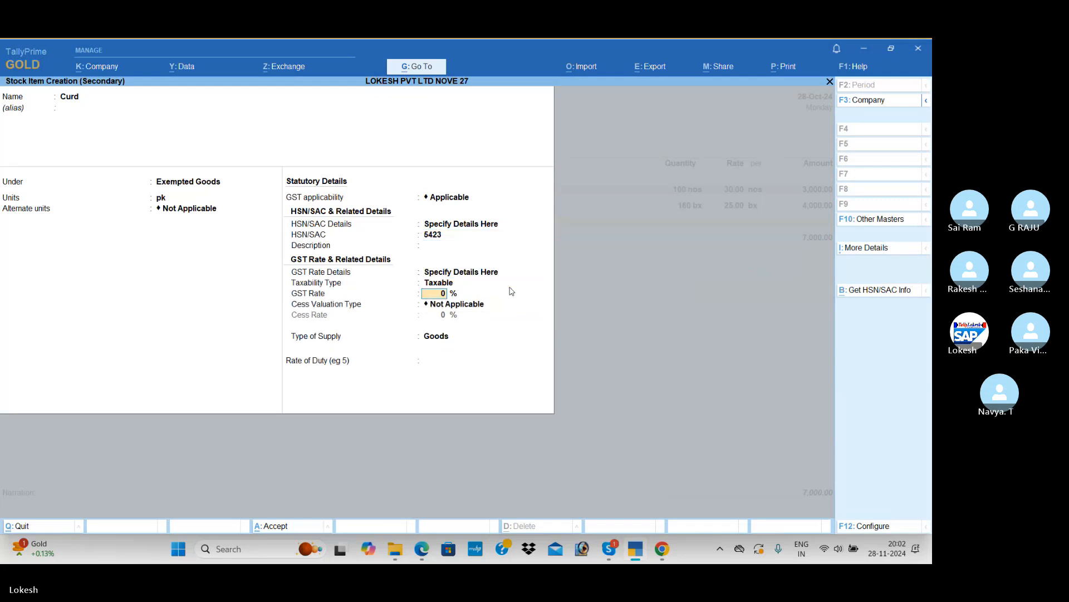
key("BackSpace")
key("Up")
key("Up")
key("Up")
key("Return")
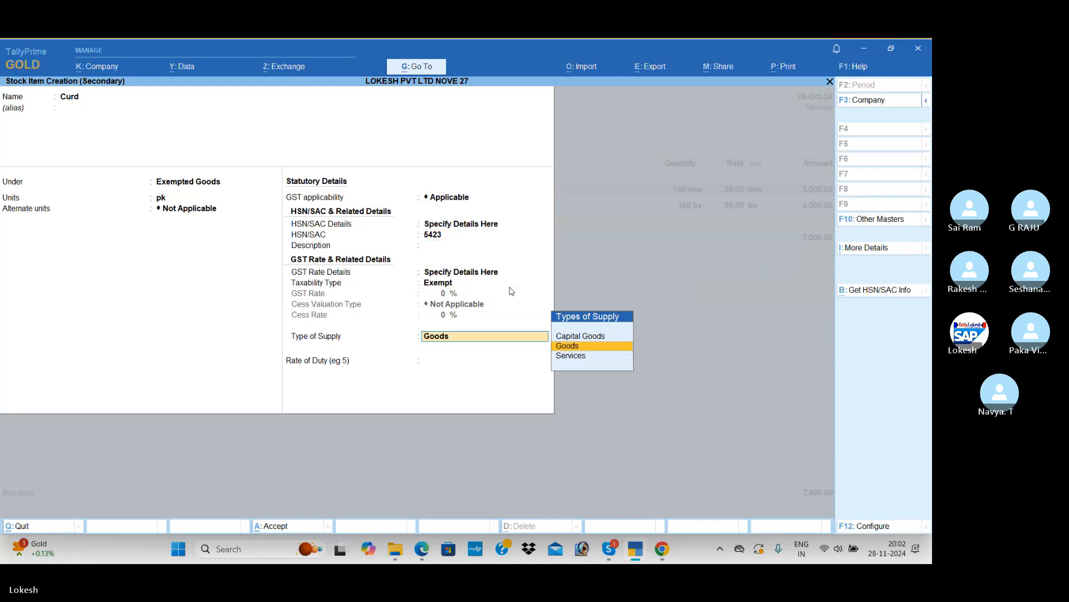
key("Return")
key("Return")
Check Curd's quantity and rate in the PDF and enter 170 pk at a rate of 20 in the purchase voucher
key("Return")
key("alt+Tab")
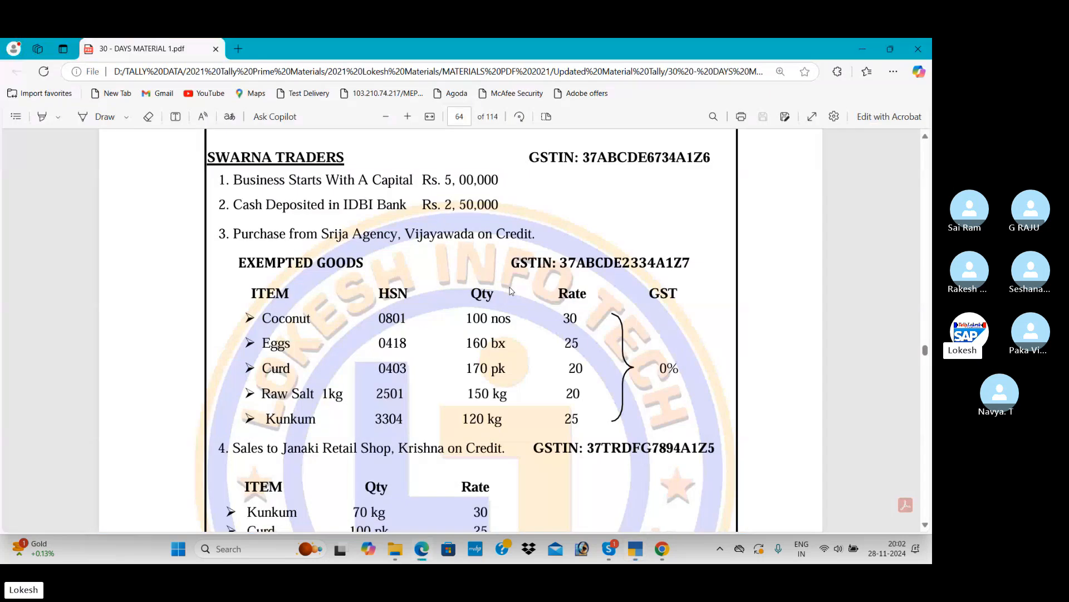
key("alt+Tab")
type("170")
key("Return")
type("20")
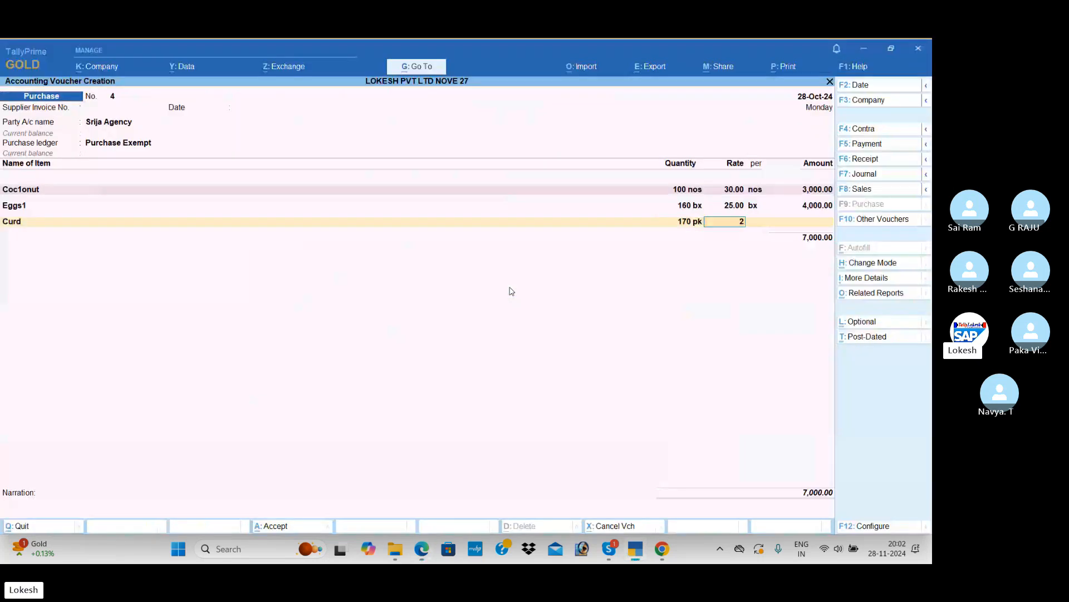
key("Return")
key("Return")
key("Return")
Look up the fourth item in the PDF and create a stock item named Raw Salt under Exempted Goods
key("alt+c")
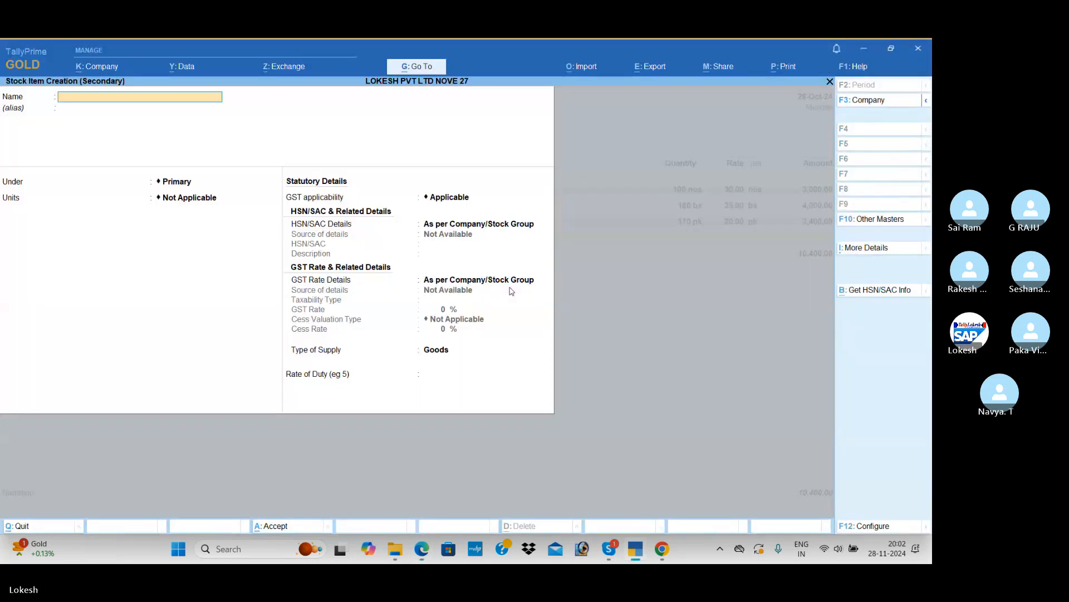
key("alt+Tab")
key("alt+Tab")
type("R")
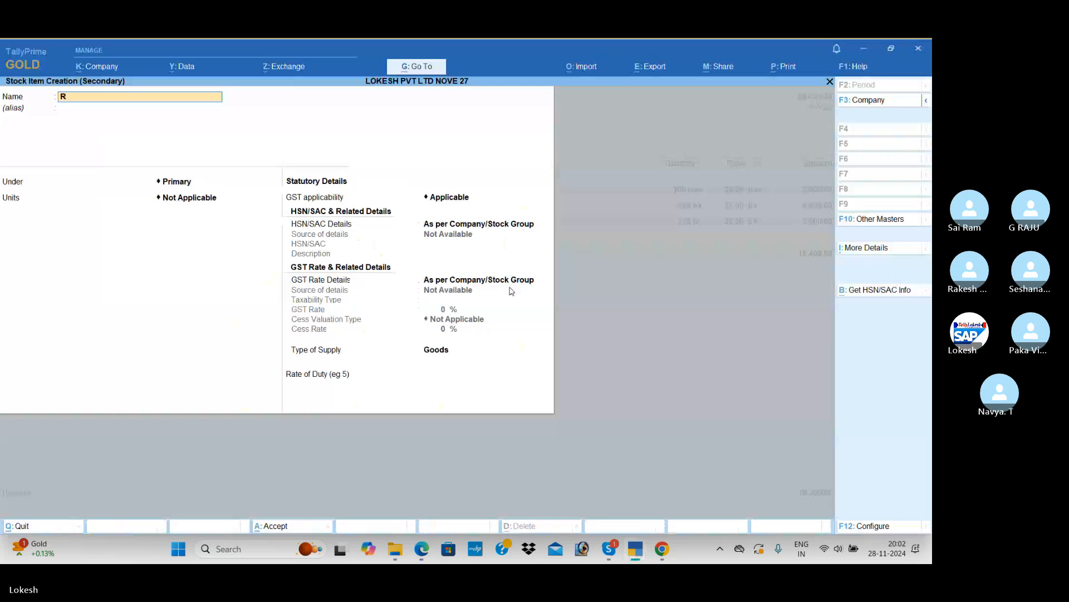
type("aw Salt")
key("Return")
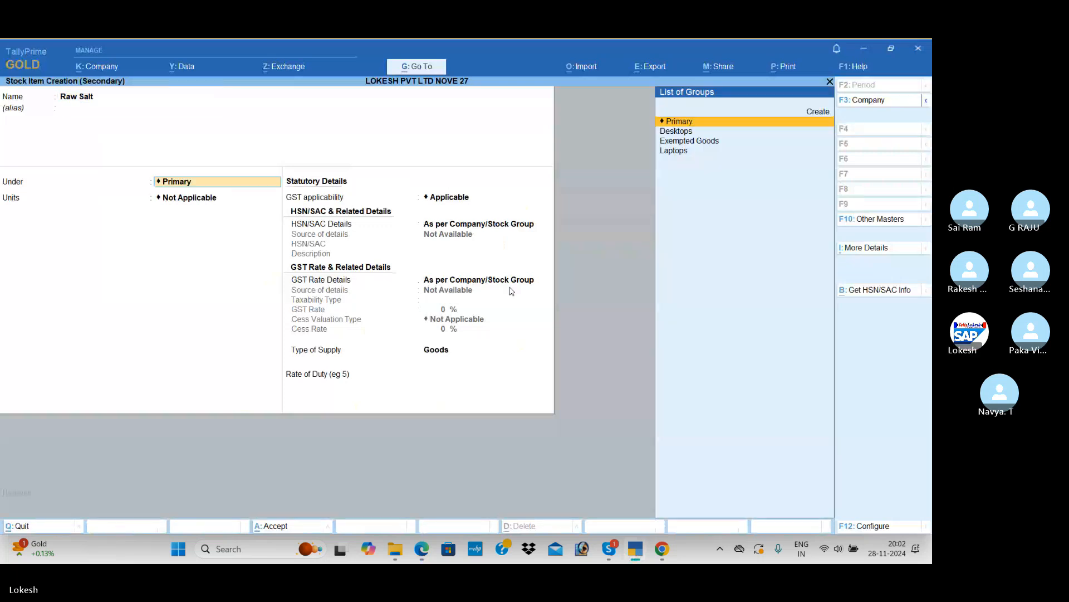
key("Down")
key("Down")
key("Return")
Check Raw Salt's unit in the PDF and set the stock item's units to kg without alternate units
type("pk")
key("alt+Tab")
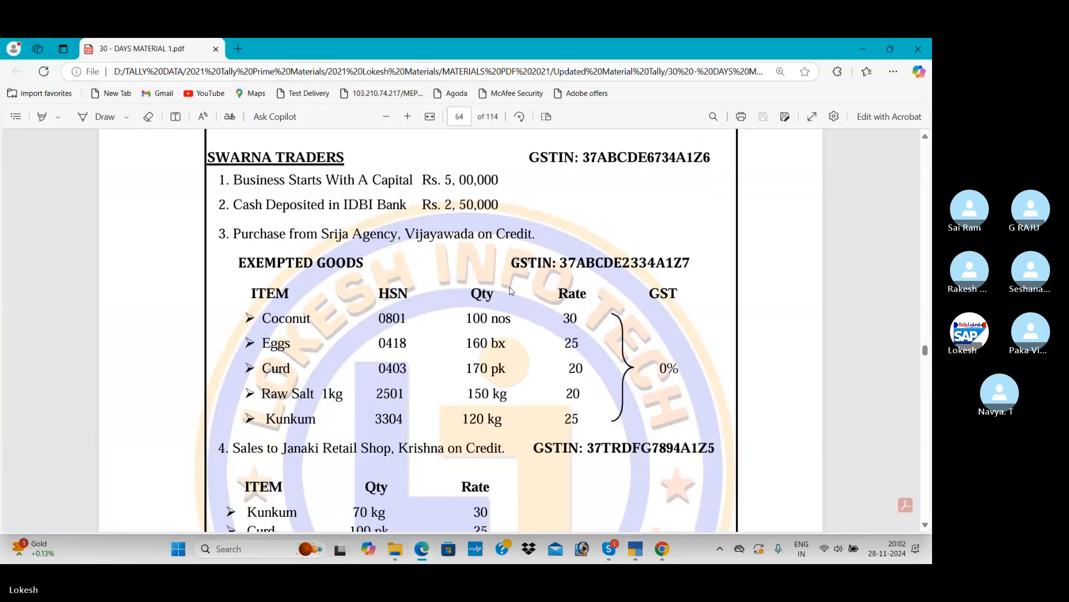
key("alt+Tab")
key("BackSpace")
key("BackSpace")
type("kg")
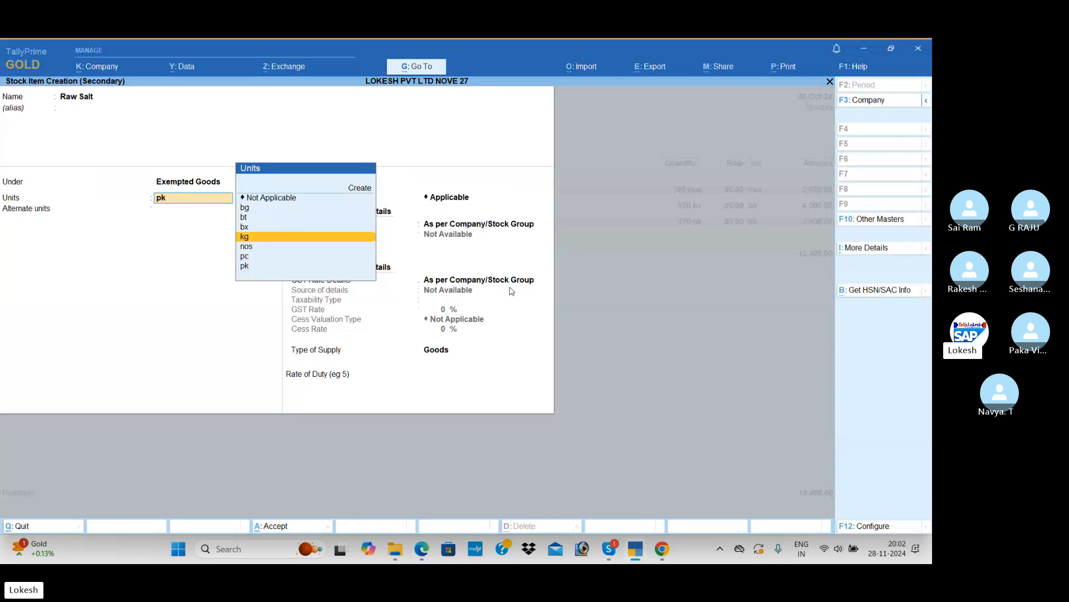
key("Return")
key("Return")
key("Return")
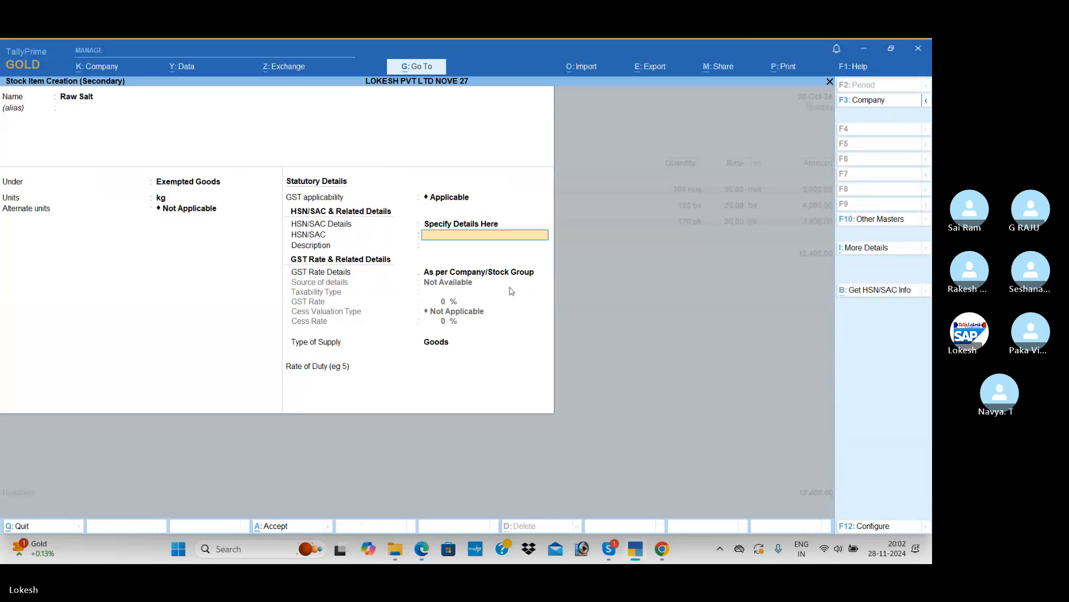
Keep GST applicable for Raw Salt and specify HSN/SAC 32145 directly in the stock item
type("32145")
Specify Raw Salt's GST rate details directly in the item with taxability type Exempt, and save the stock item
key("Return")
key("Return")
key("Down")
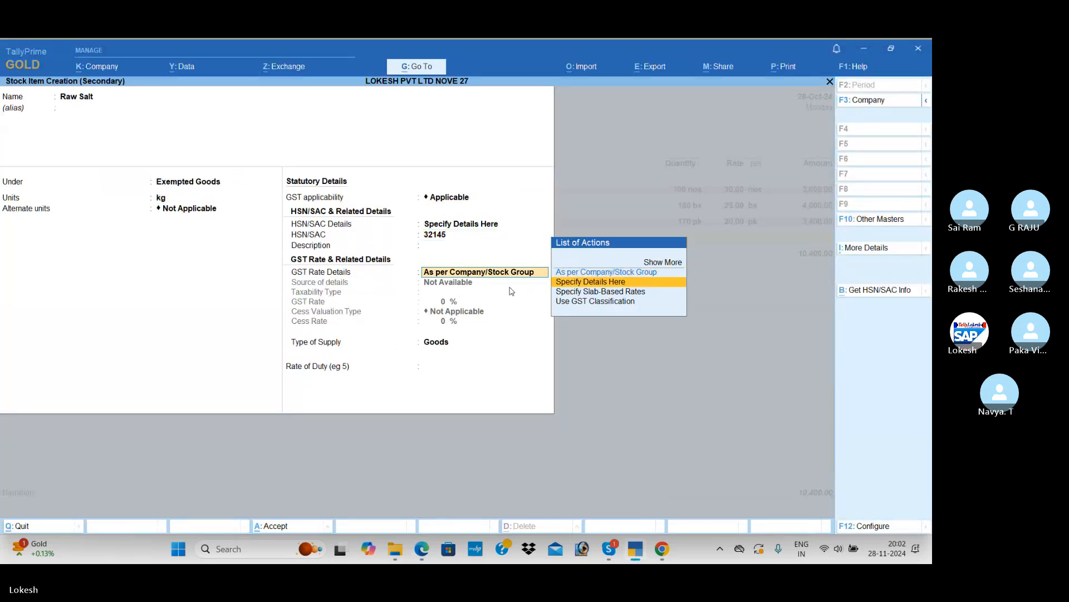
key("Return")
key("Return")
key("BackSpace")
key("Up")
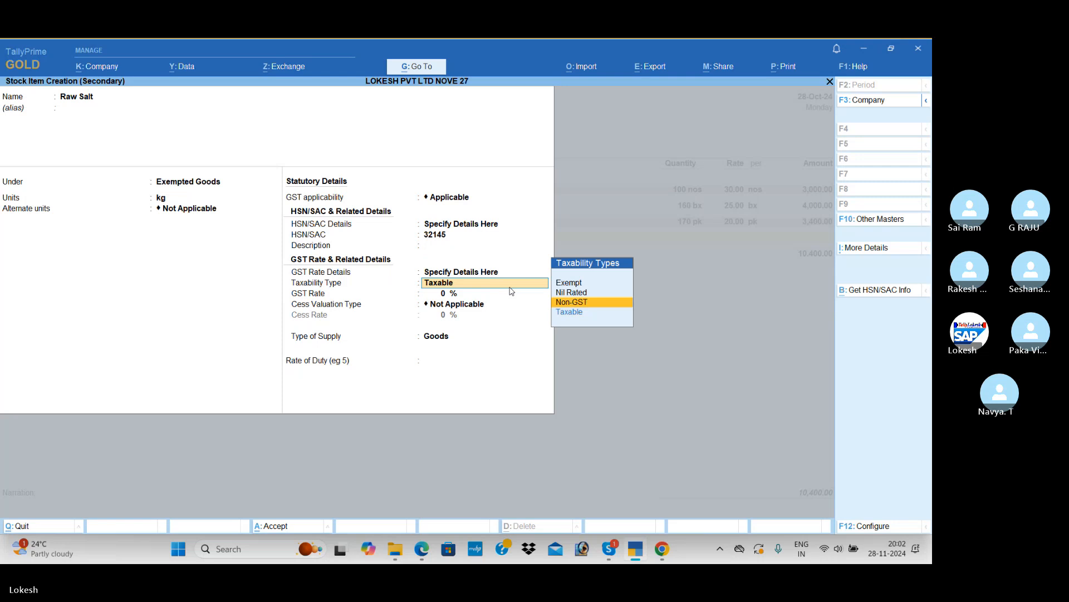
key("Up")
key("Up")
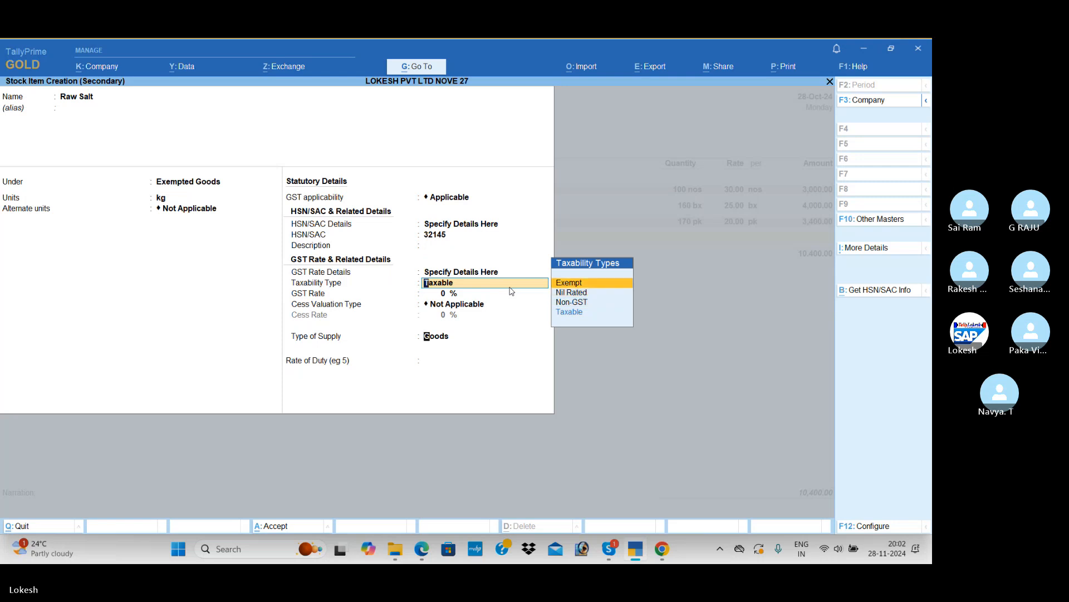
key("Return")
Check Raw Salt's quantity and rate in the PDF and enter 150 kg at a rate of 20 in the purchase voucher
key("Return")
key("alt+Tab")
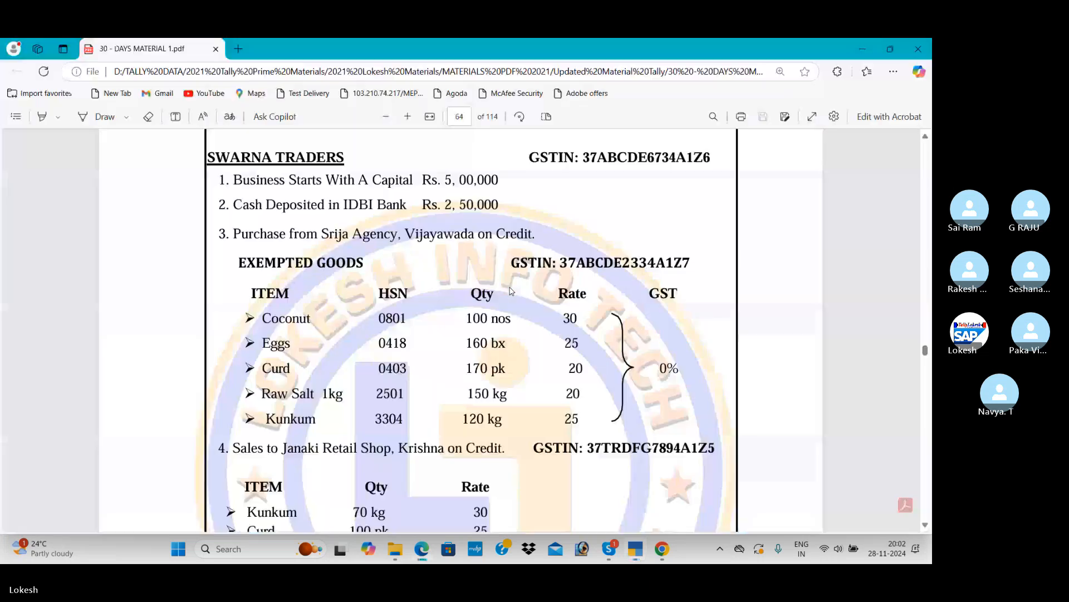
key("alt+Tab")
type("150")
key("Return")
type("20")
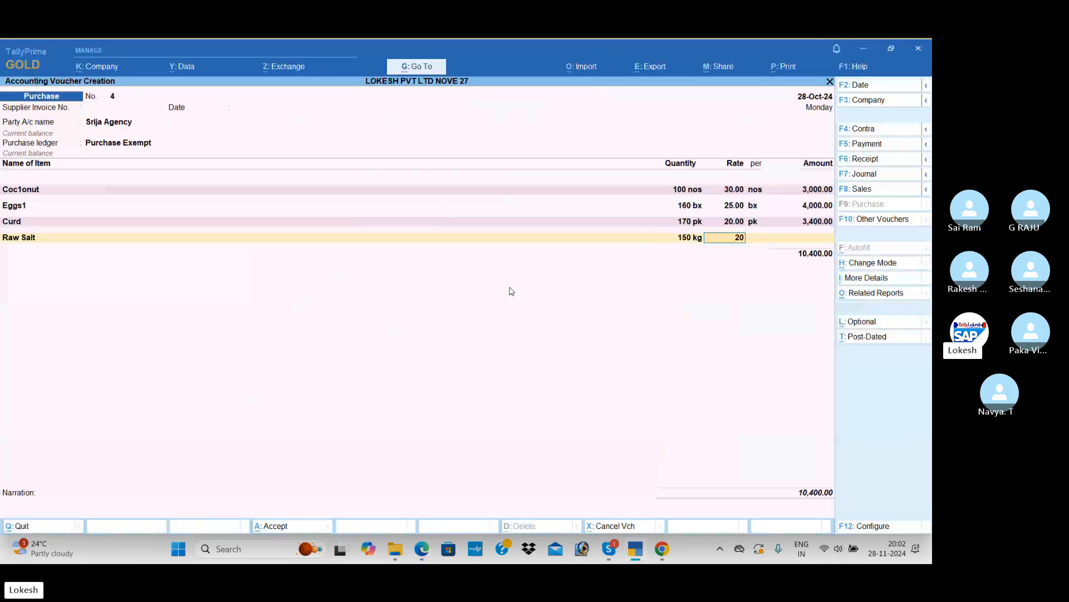
key("Return")
key("Return")
key("Return")
Look up the fifth item in the PDF and start a new stock item named Kunkum under Exempted Goods
key("alt+c")
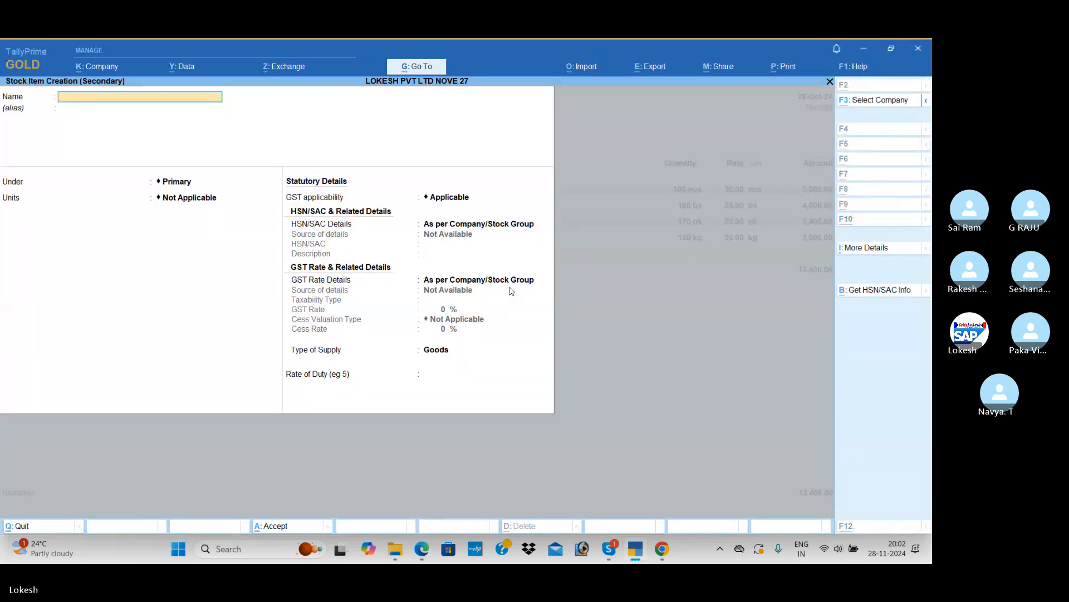
key("alt+Tab")
key("alt+Tab")
type("Kunkum")
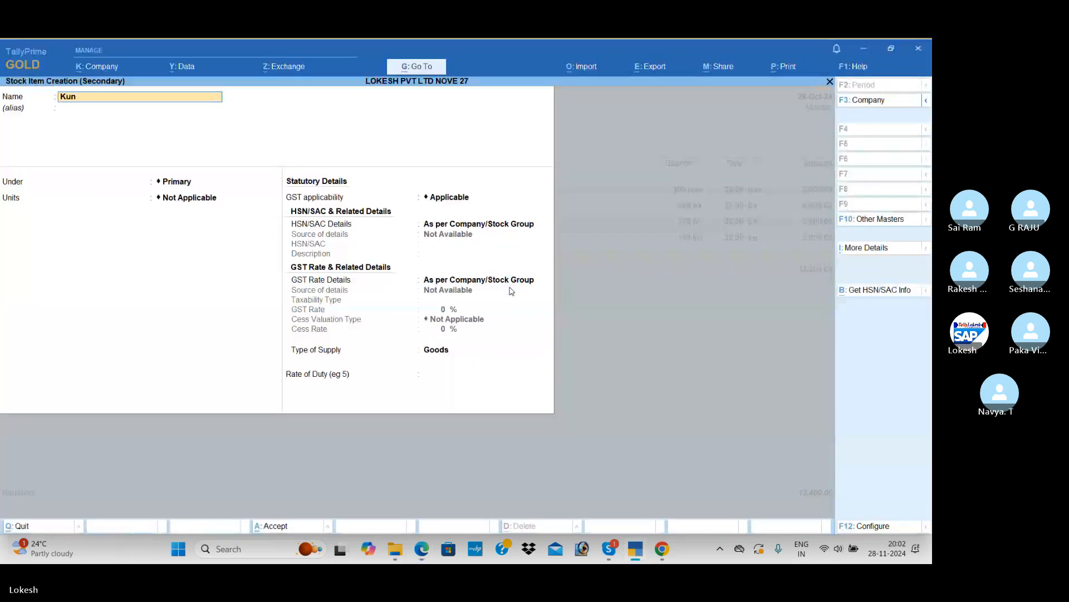
key("Return")
key("Down")
key("Down")
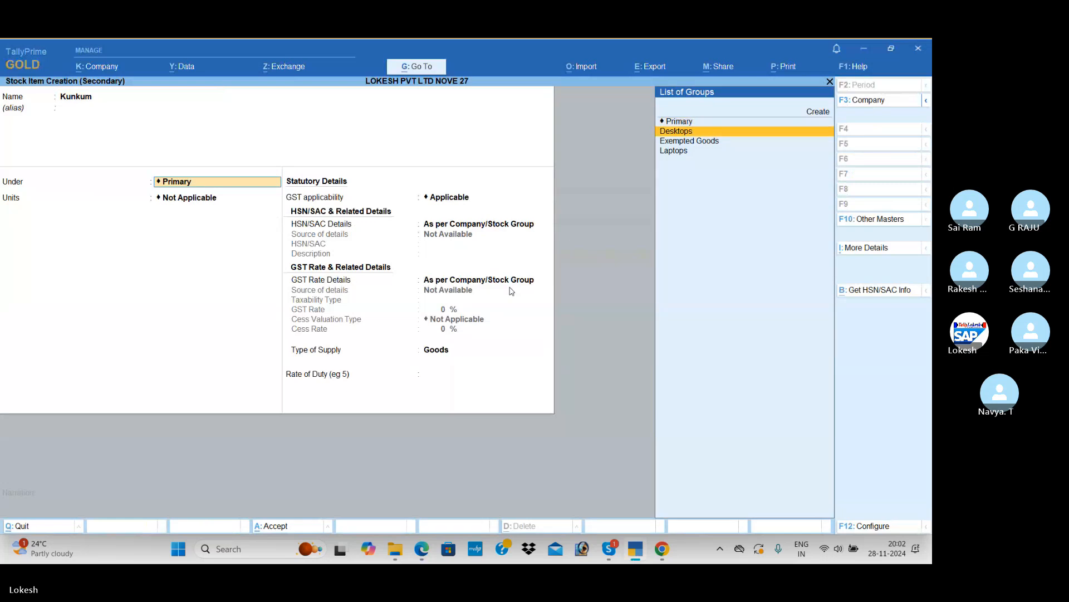
key("Return")
Check Kunkum's unit in the PDF and set its units to kg without alternate units
key("alt+Tab")
key("alt+Tab")
type("kg")
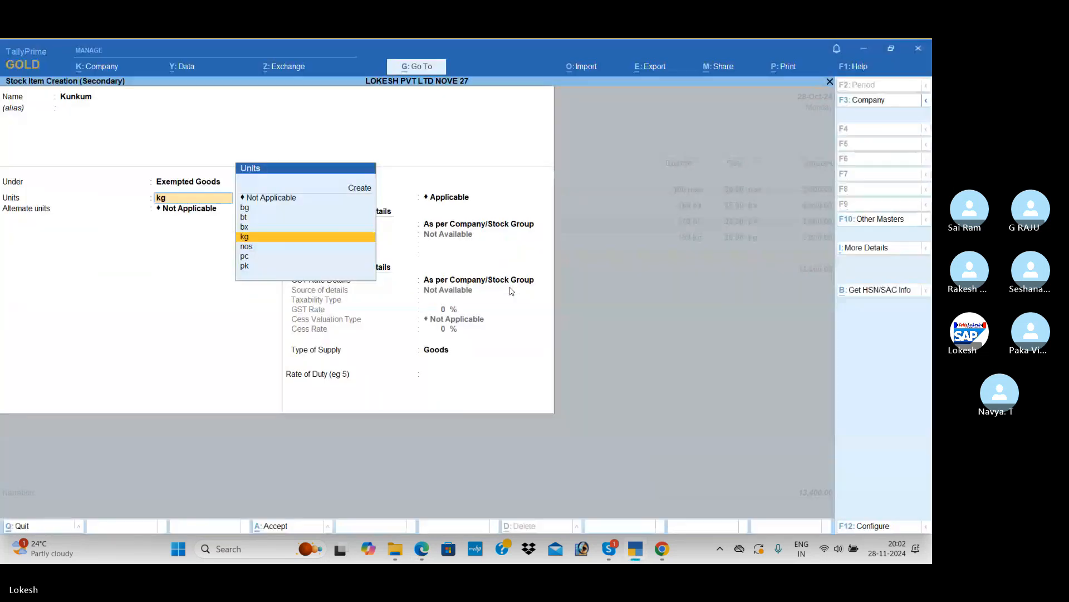
key("Return")
key("Return")
Keep GST applicable for Kunkum and specify HSN/SAC 654123 directly in the stock item
key("Return")
key("Down")
key("Return")
type("65")
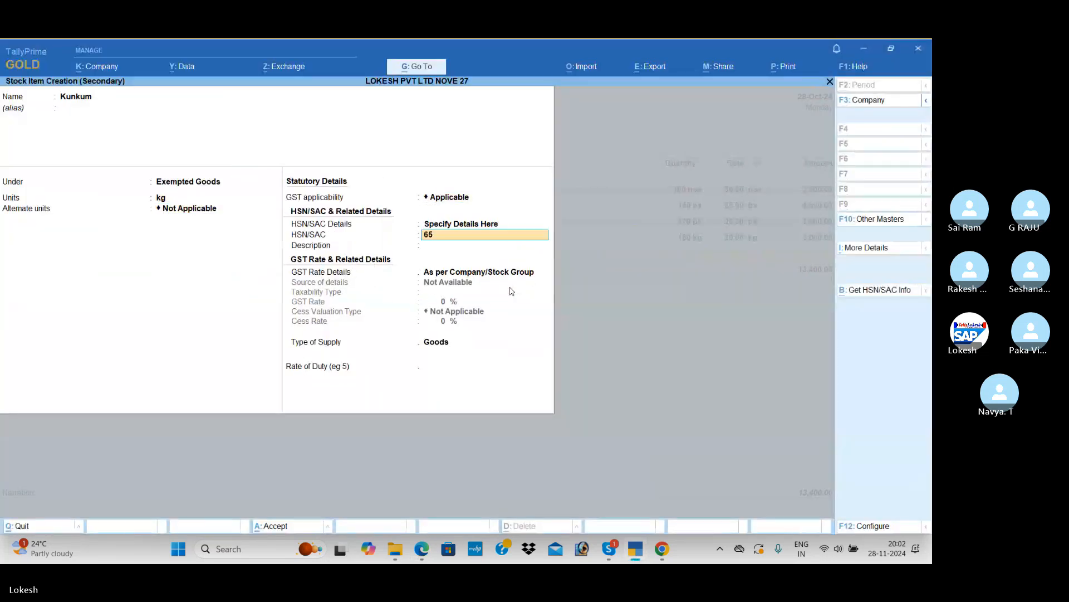
type("4123")
Specify Kunkum's GST rate details in the item with taxability type Exempt and supply type Goods, and save it
key("Return")
key("Down")
key("Return")
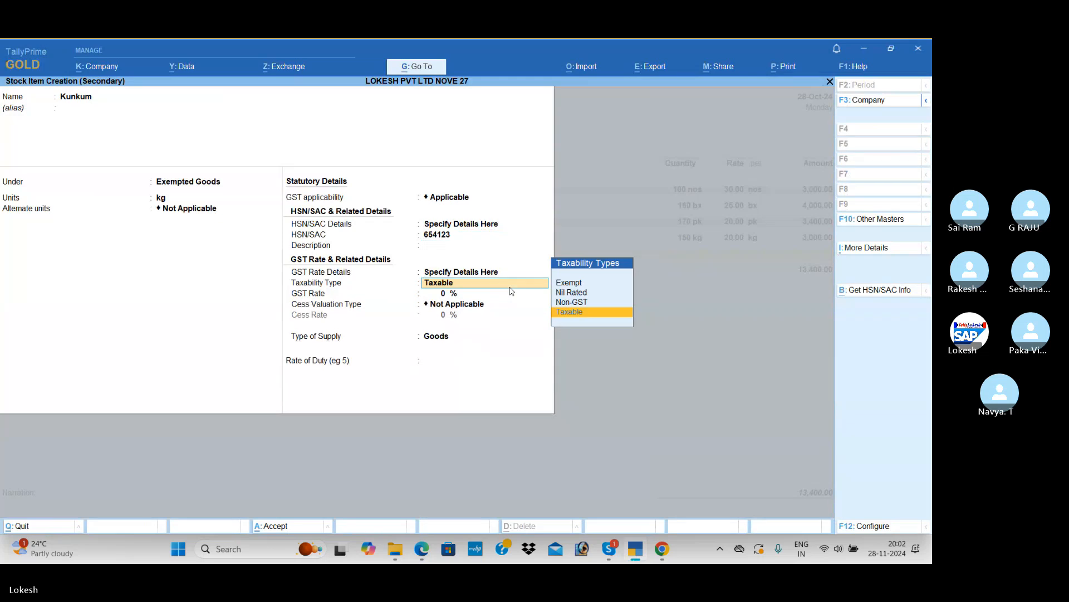
key("Up")
key("Up")
key("Up")
key("Return")
key("Return")
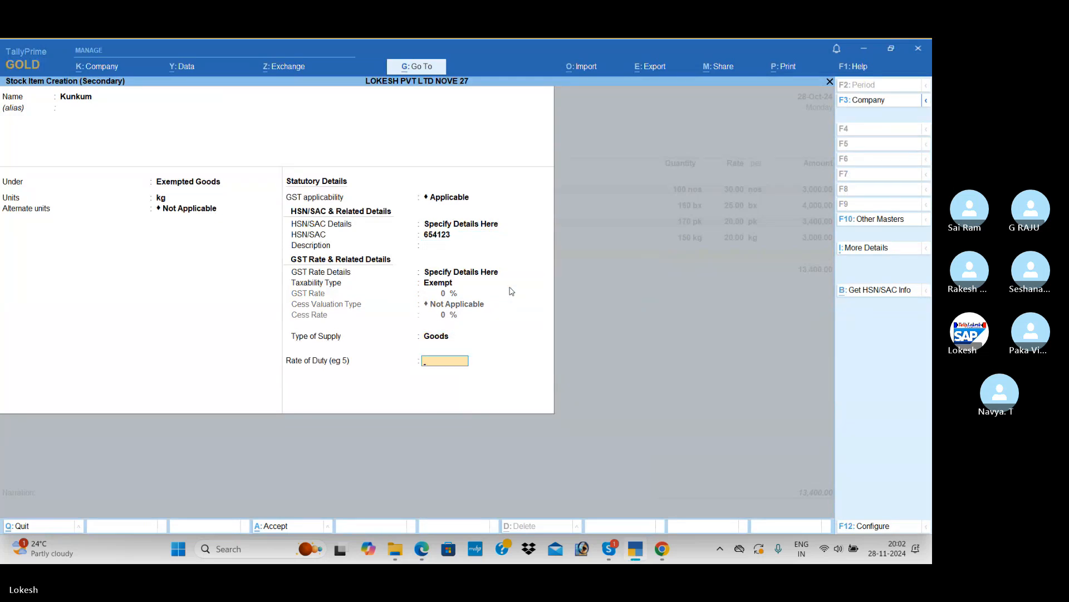
key("Return")
key("Return")
Check Kunkum's quantity and rate in the PDF and enter 120 kg at a rate of 25 in the purchase voucher
key("alt+Tab")
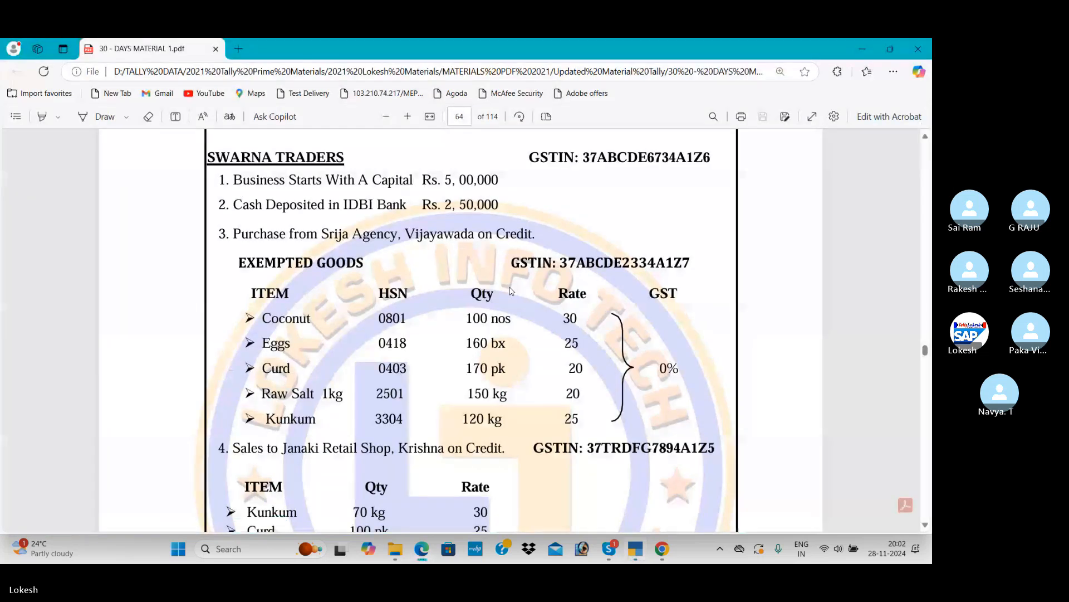
key("alt+Tab")
type("120")
key("Return")
type("25")
key("Return")
key("Return")
key("Return")
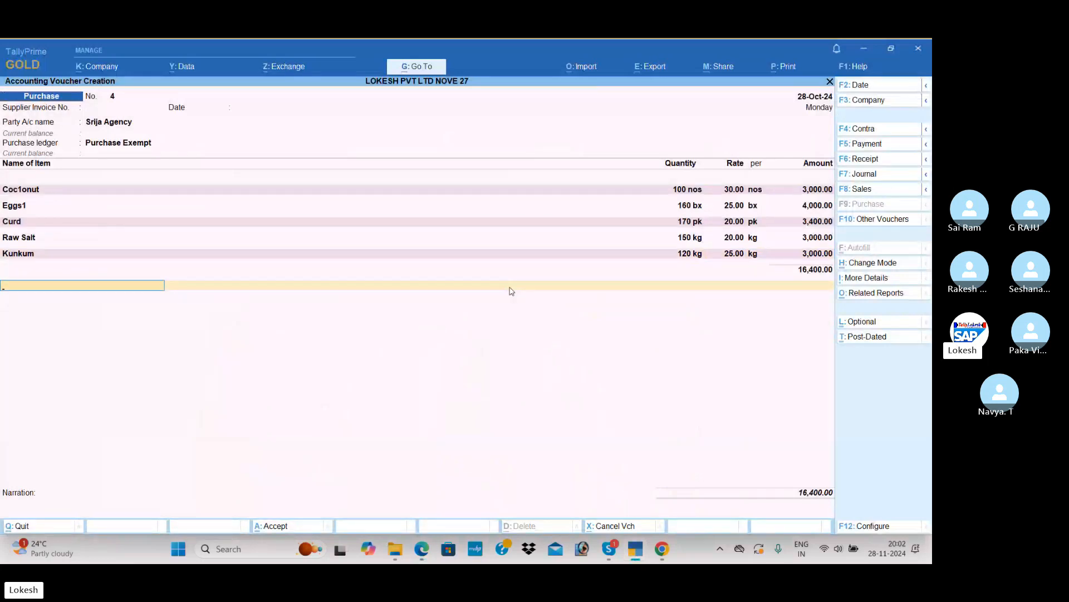
End the item list, leave the narration blank and accept the Srija Agency purchase voucher
key("Return")
key("Return")
key("Return")
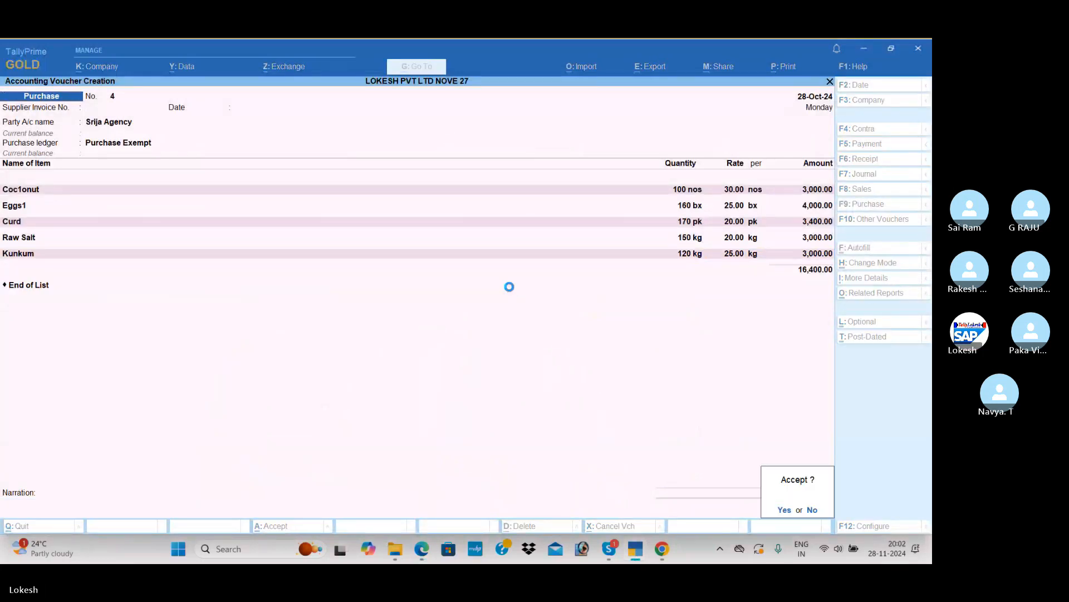
key("Return")
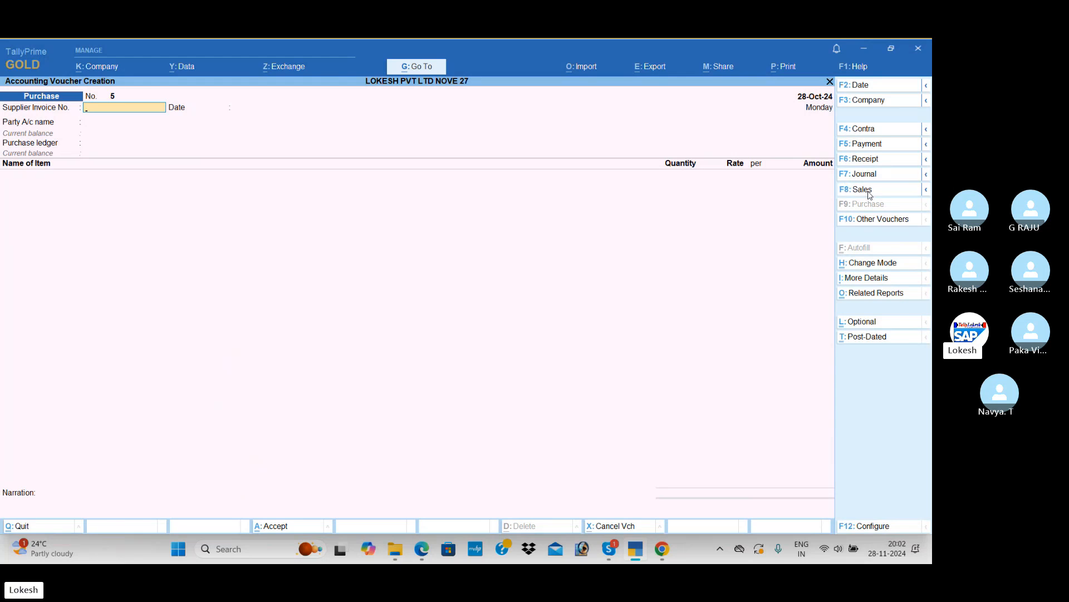
Start a sales voucher, look up the buyer in the PDF and begin a party ledger named Janaki Retail Shop
key("Return")
key("alt+c")
key("alt+Tab")
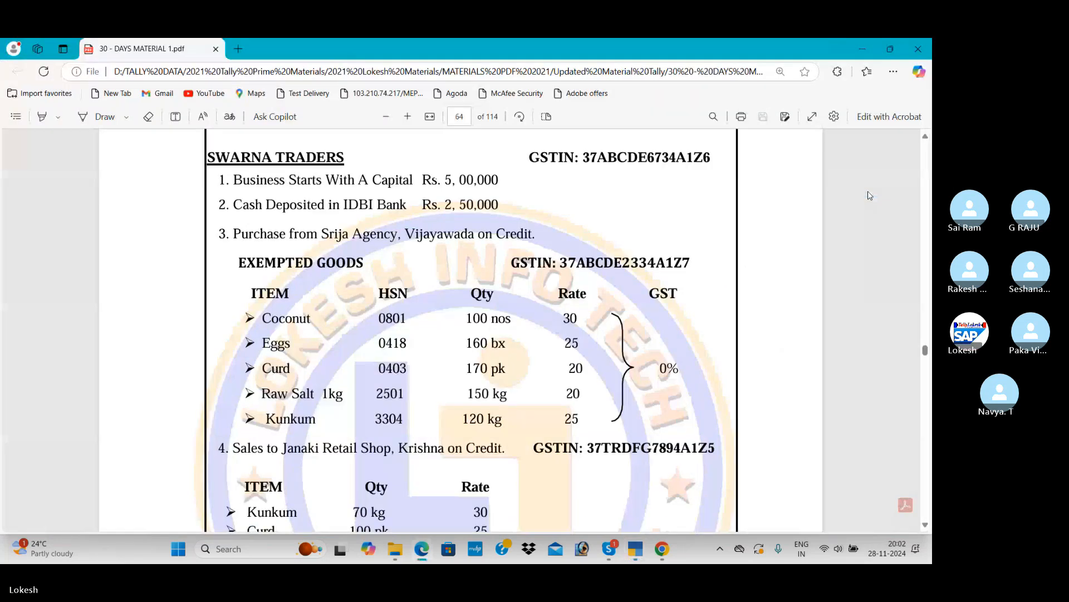
scroll(607, 288, "down", 5)
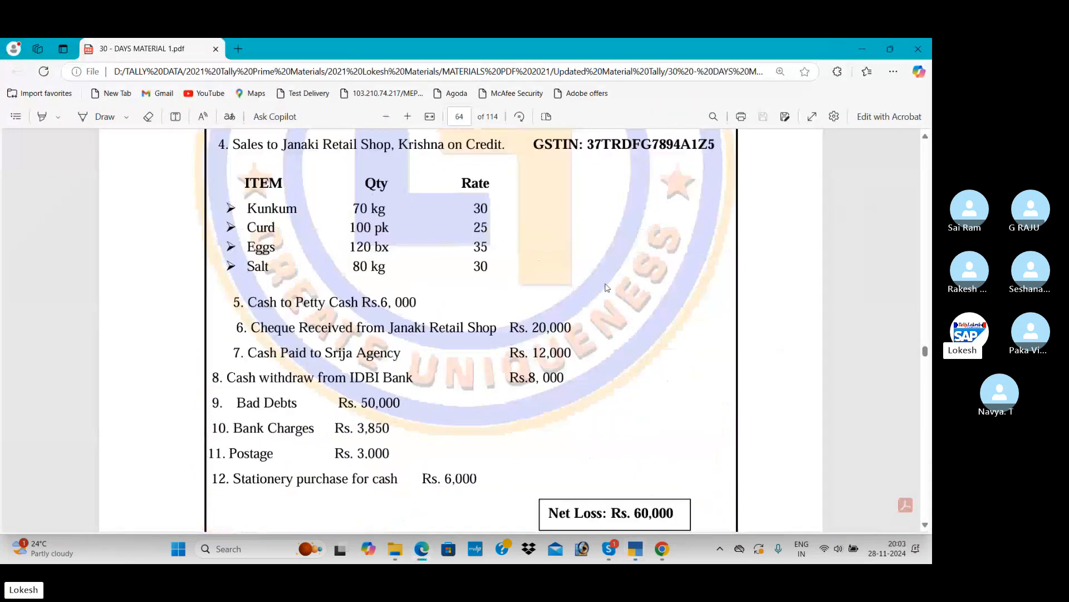
key("alt+Tab")
type("Janaki")
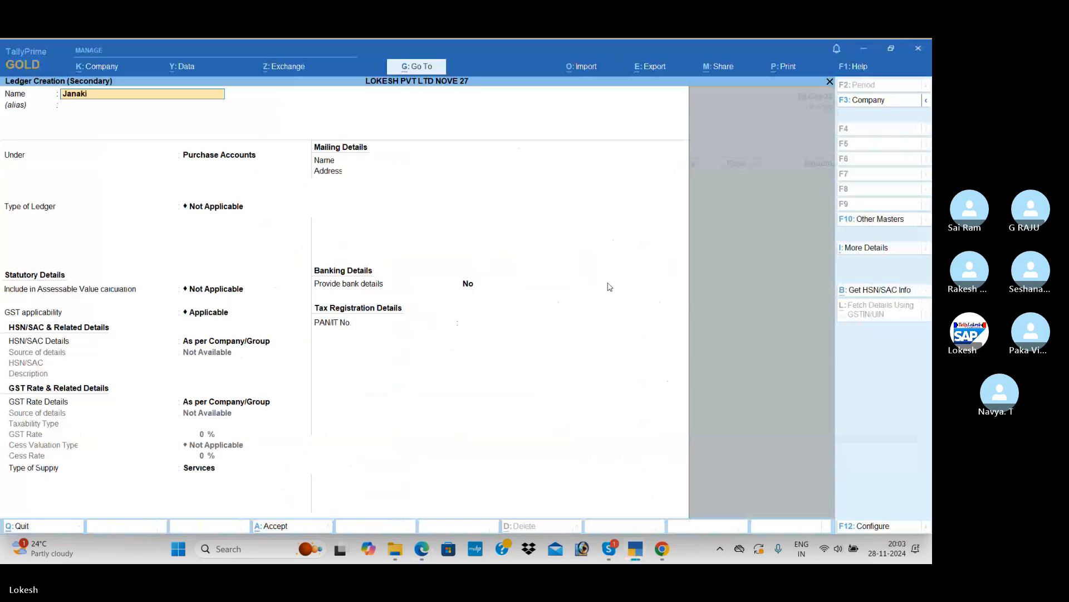
type(" Retail Shop")
key("Return")
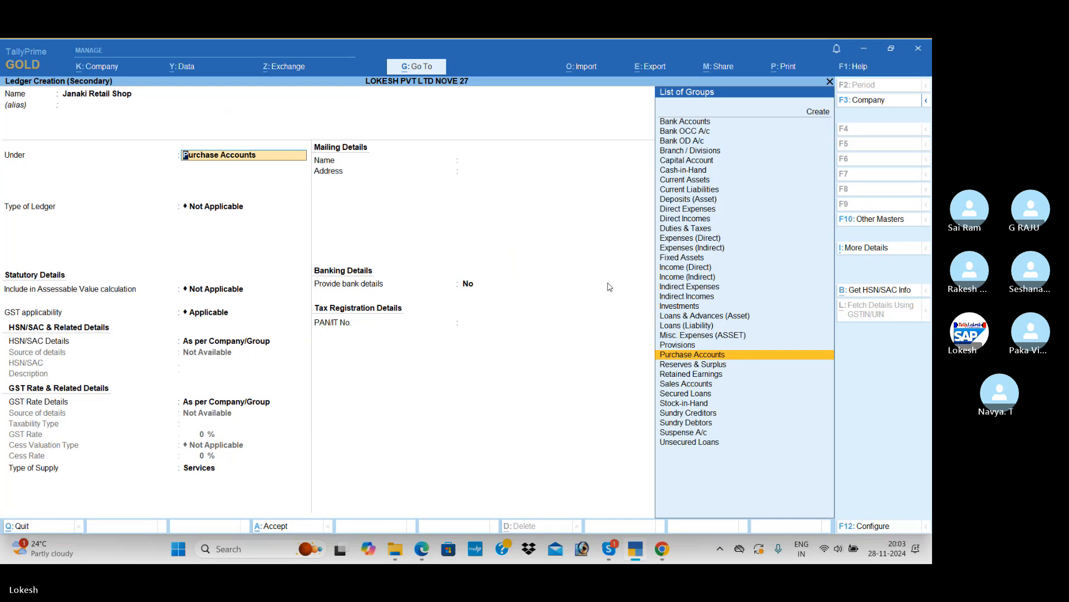
Place the Janaki Retail Shop ledger under Sundry Debtors, keeping the default mailing, bank and Regular registration details
type("Sun")
key("Down")
key("Return")
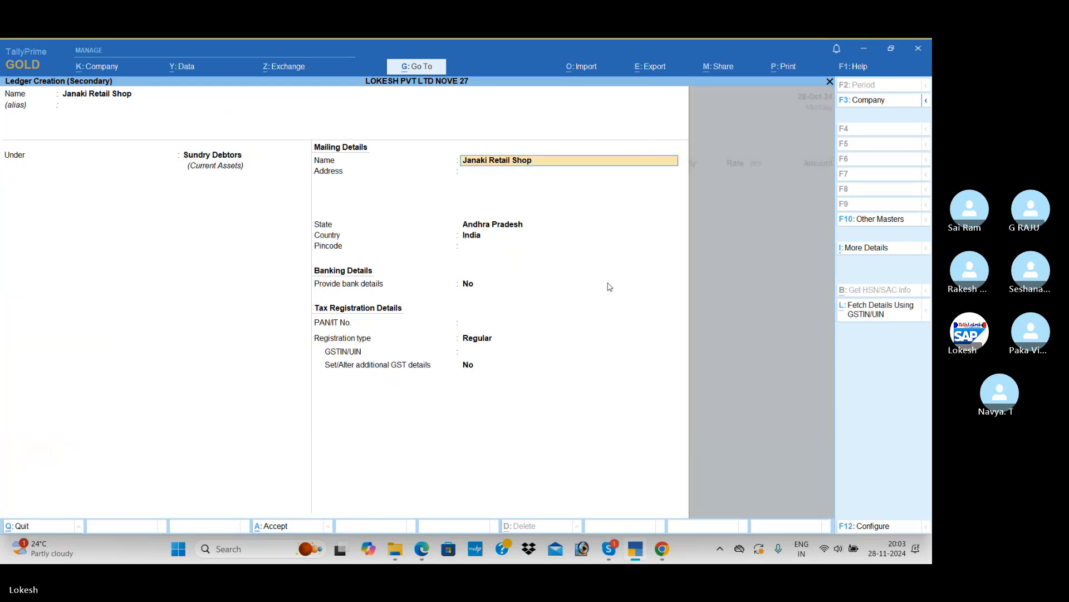
key("Return")
key("Return")
key("Return")
key("Return")
Check the buyer's GSTIN in the PDF, enter only its state code 37, and accept the ledger and party details
key("Return")
key("Return")
key("Return")
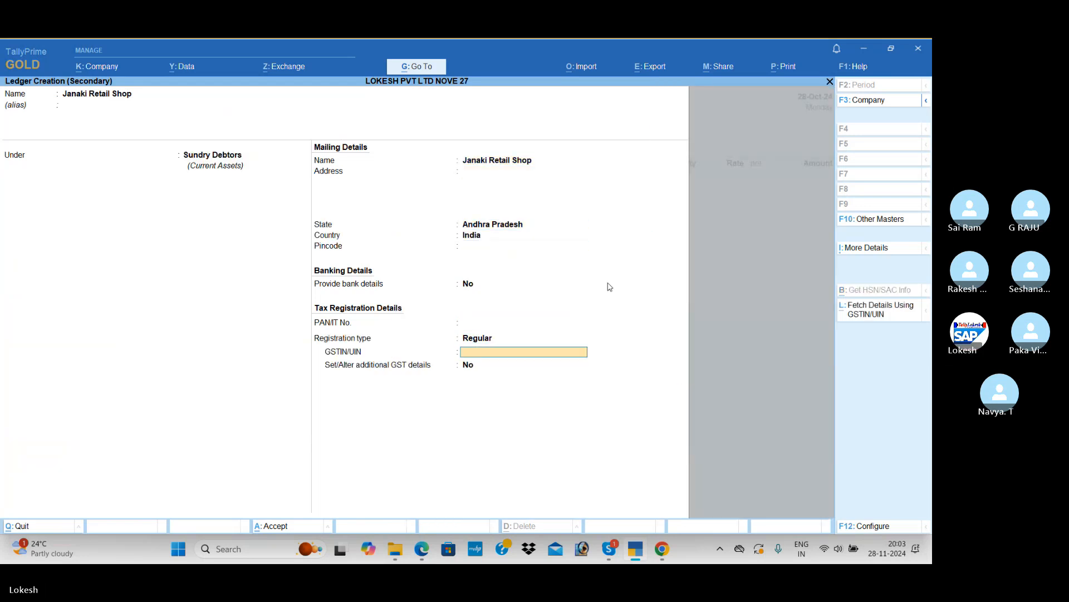
key("alt+Tab")
key("alt+Tab")
type("37")
key("Return")
key("ctrl+a")
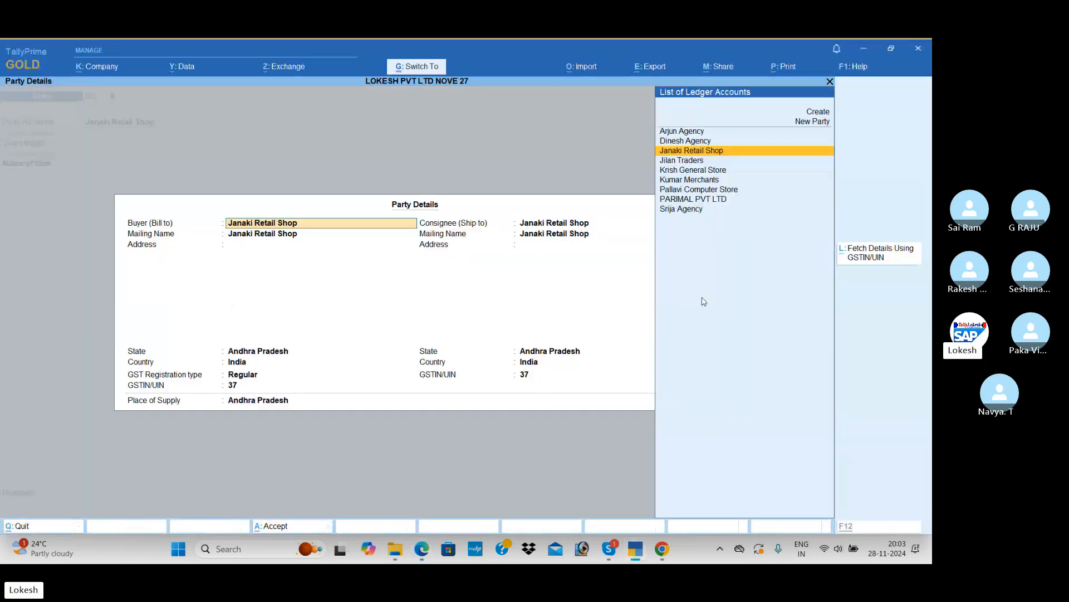
key("ctrl+a")
Create a new ledger named Sales Exempt for the sales voucher
key("alt+c")
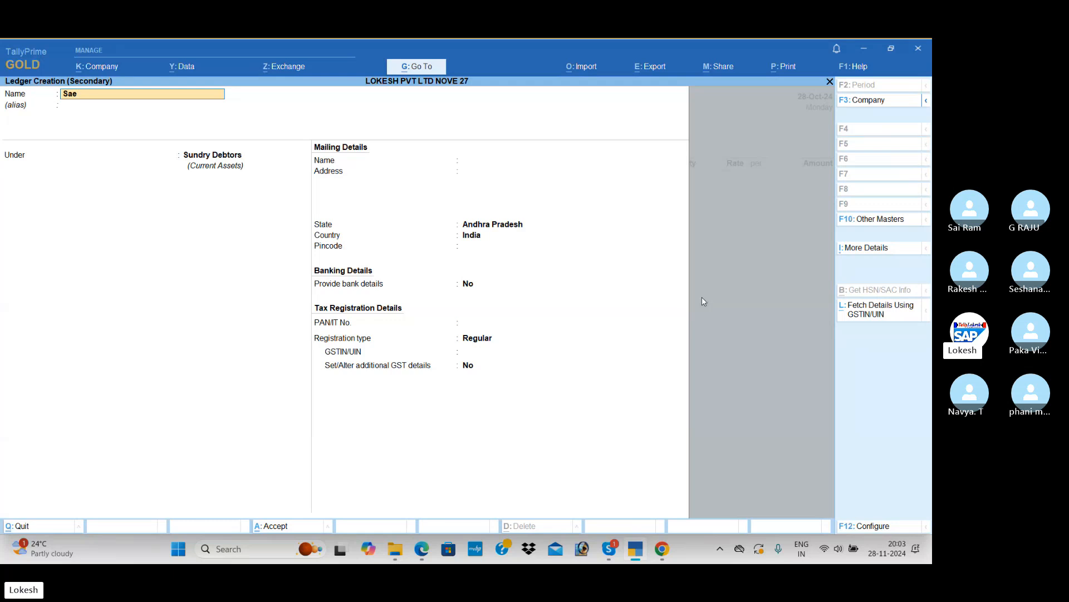
key("BackSpace")
type("les e")
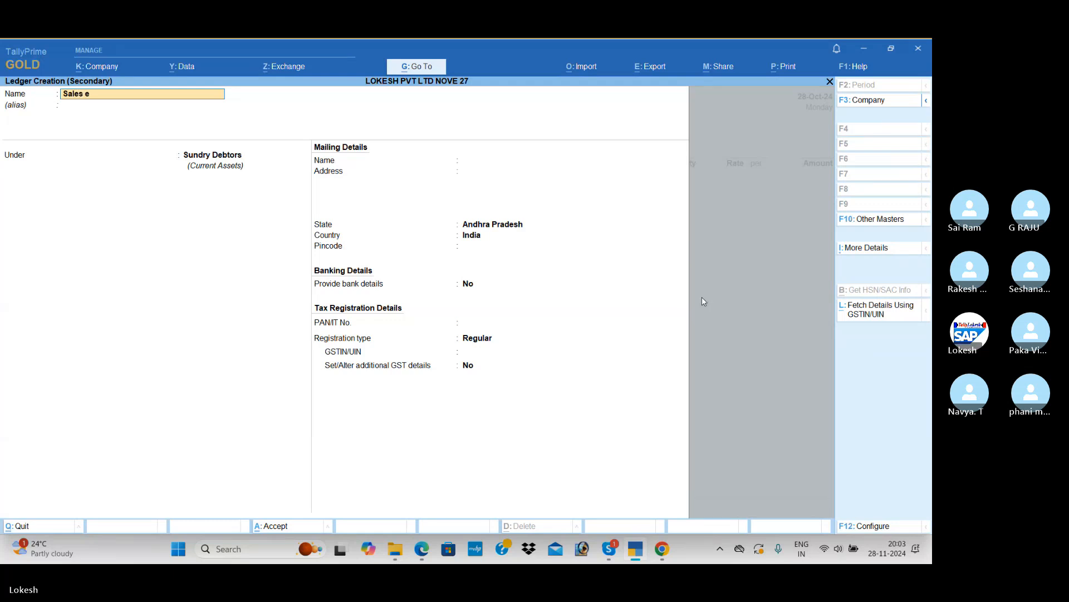
type("xempt")
key("Return")
key("Return")
Group the Sales Exempt ledger under Sales Accounts, set its type of supply to Goods and save it
type("S")
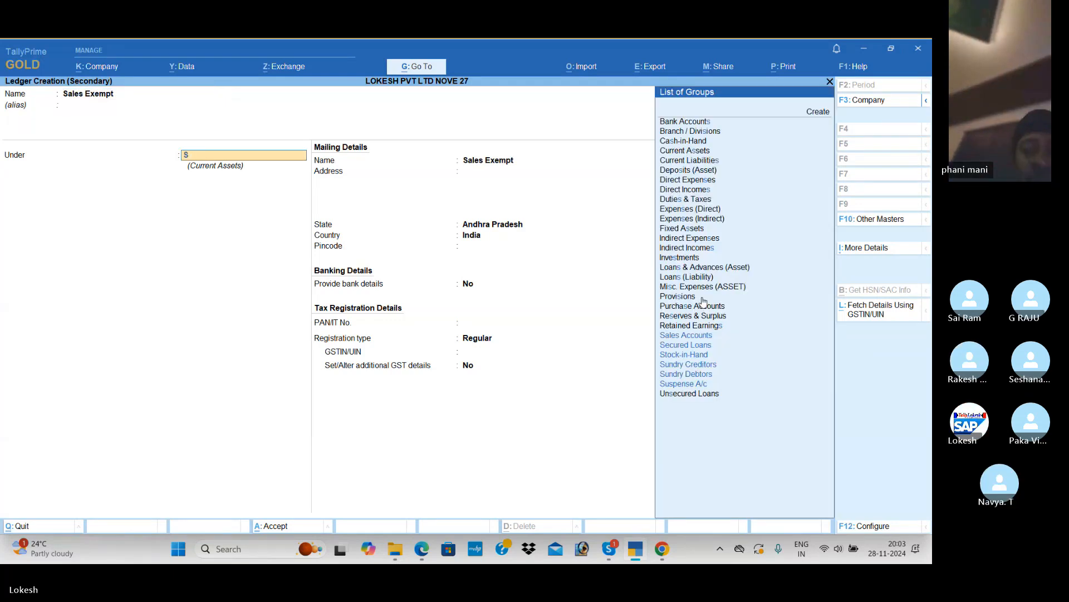
key("Return")
key("Return")
key("Return")
key("Return")
key("Return")
key("Return")
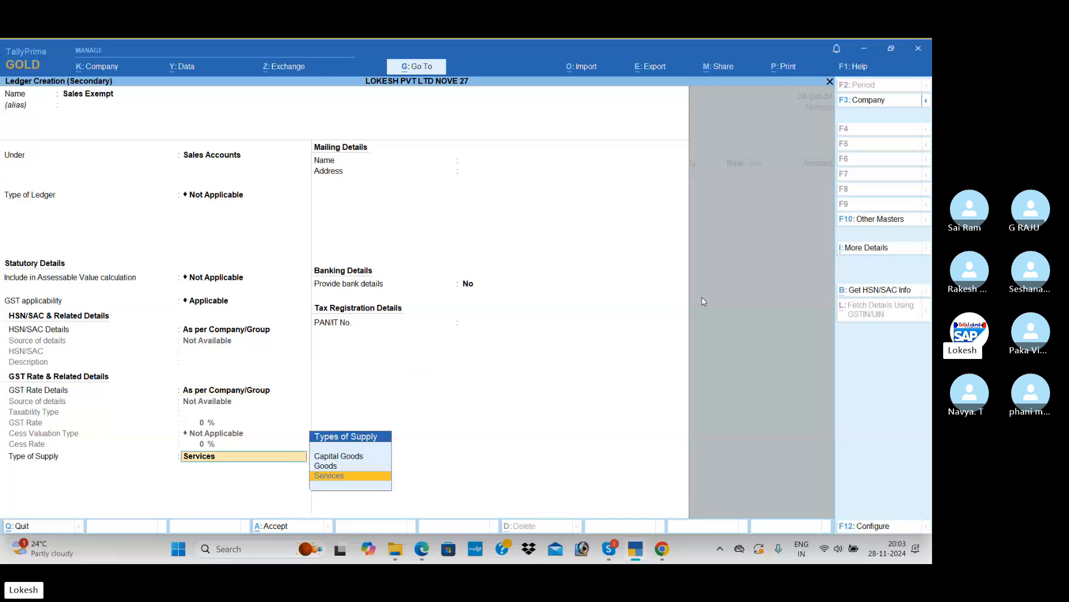
key("Up")
key("Return")
Look up the first sale item in the PDF and enter Kunkum, 70 kg at a rate of 30, in the sales voucher
key("Return")
key("Return")
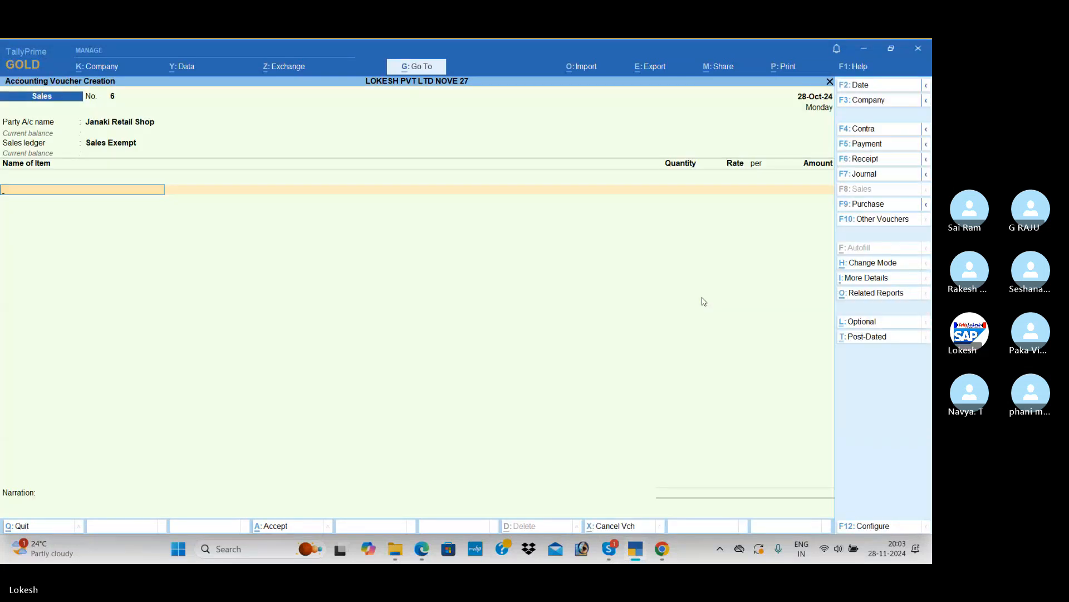
key("alt+Tab")
key("alt+Tab")
type("Kunkum")
key("Return")
key("alt+Tab")
key("alt+Tab")
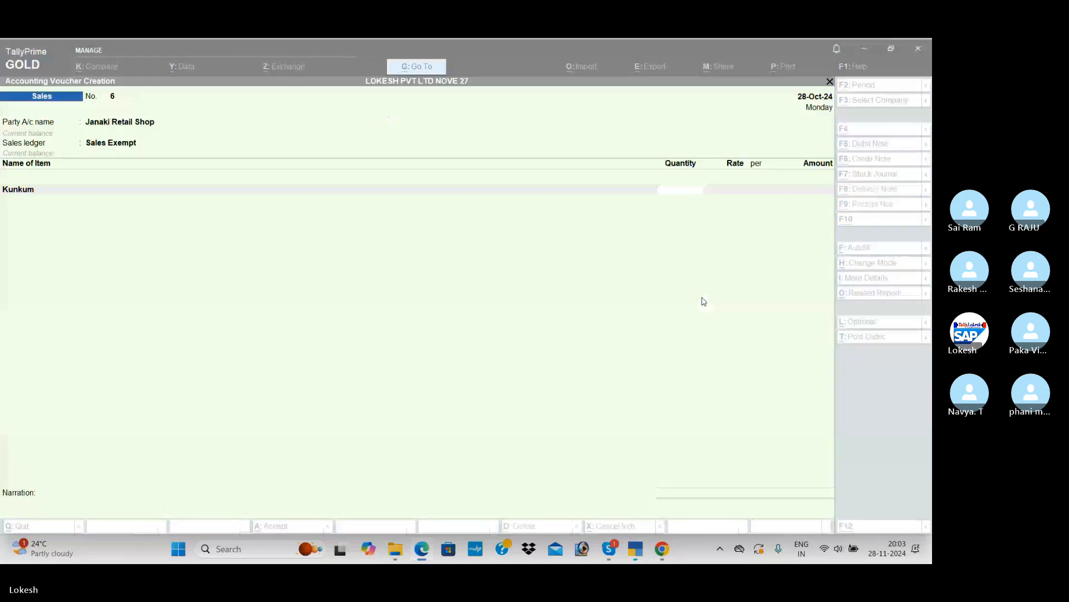
type("70")
key("Return")
type("30")
key("Return")
key("Return")
key("Return")
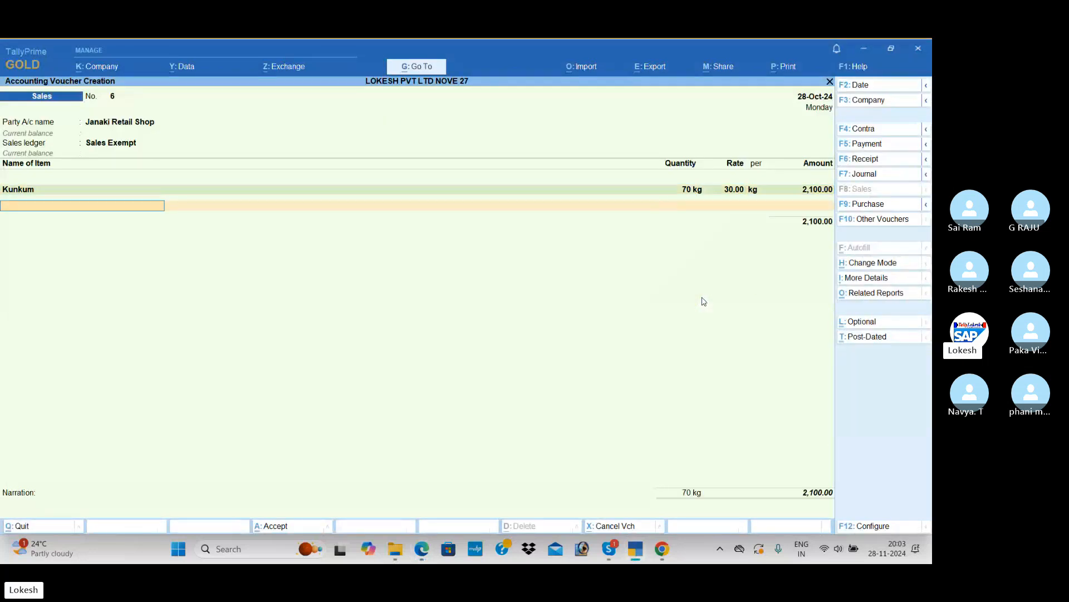
Look up the second sale item in the PDF and enter Curd, 100 pk at a rate of 25, in the sales voucher
key("alt+Tab")
key("alt+Tab")
type("cu")
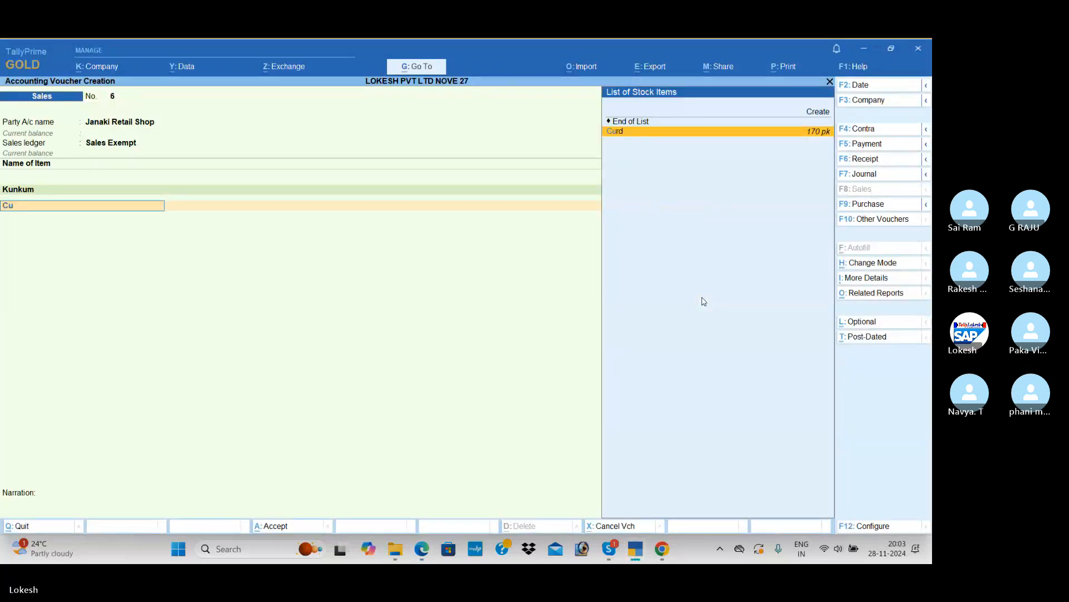
key("Return")
Look up the third sale item in the PDF and enter Eggs1, 120 bx at a rate of 35, in the sales voucher
key("alt+Tab")
key("alt+Tab")
type("10")
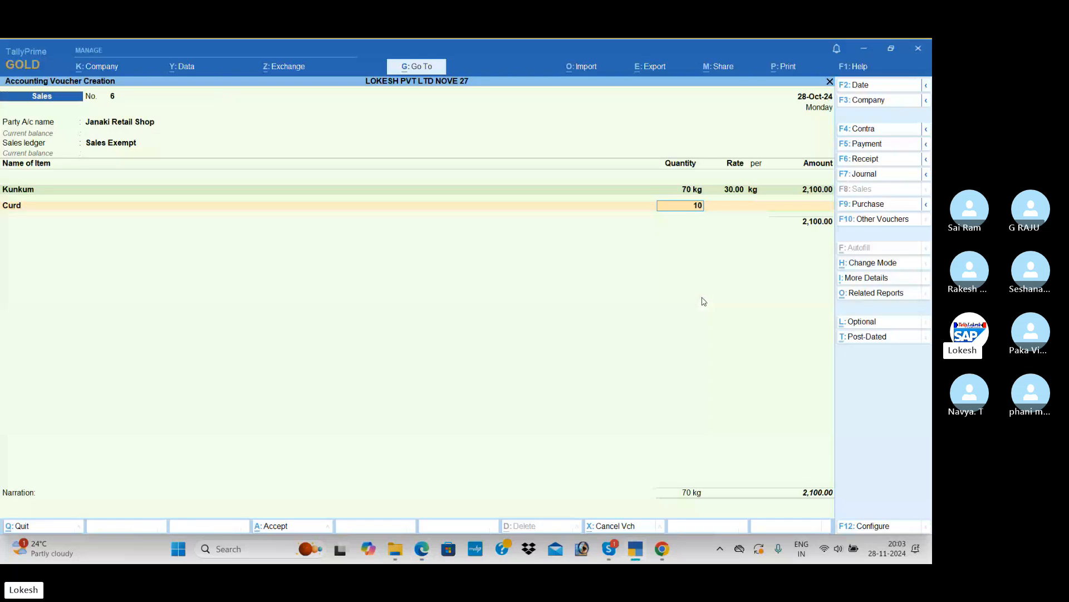
type("0")
key("Return")
type("25")
key("Return")
key("Return")
key("alt+Tab")
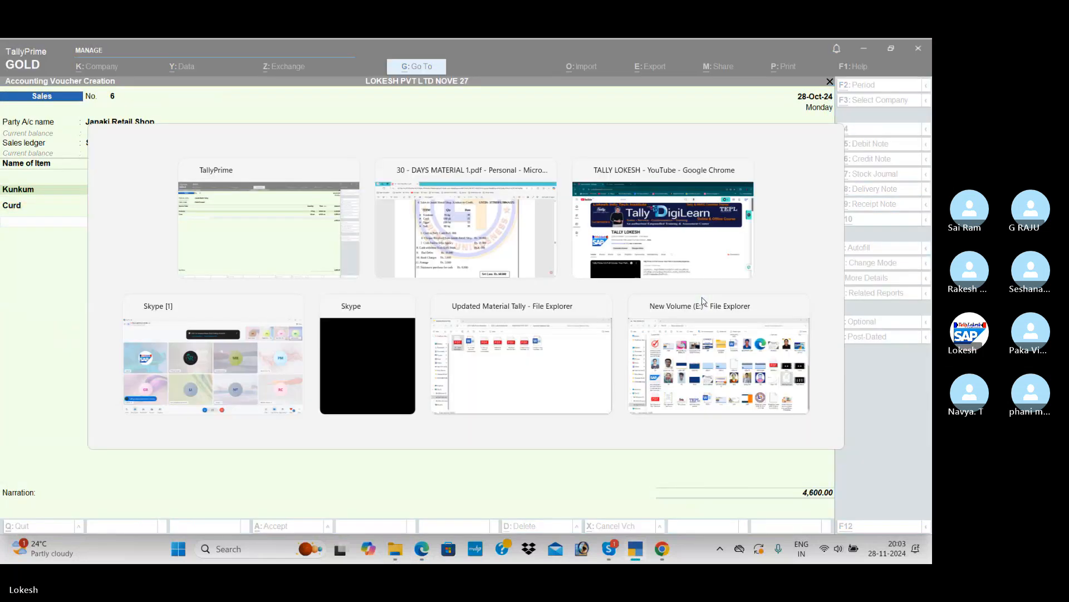
type("Eg")
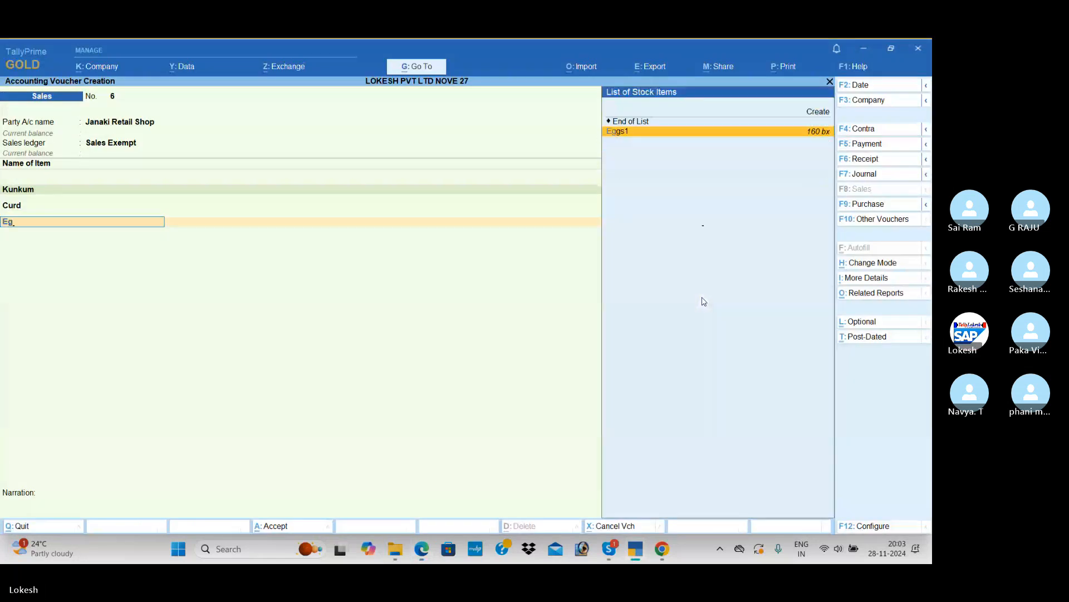
key("alt+Tab")
key("alt+Tab")
type("120")
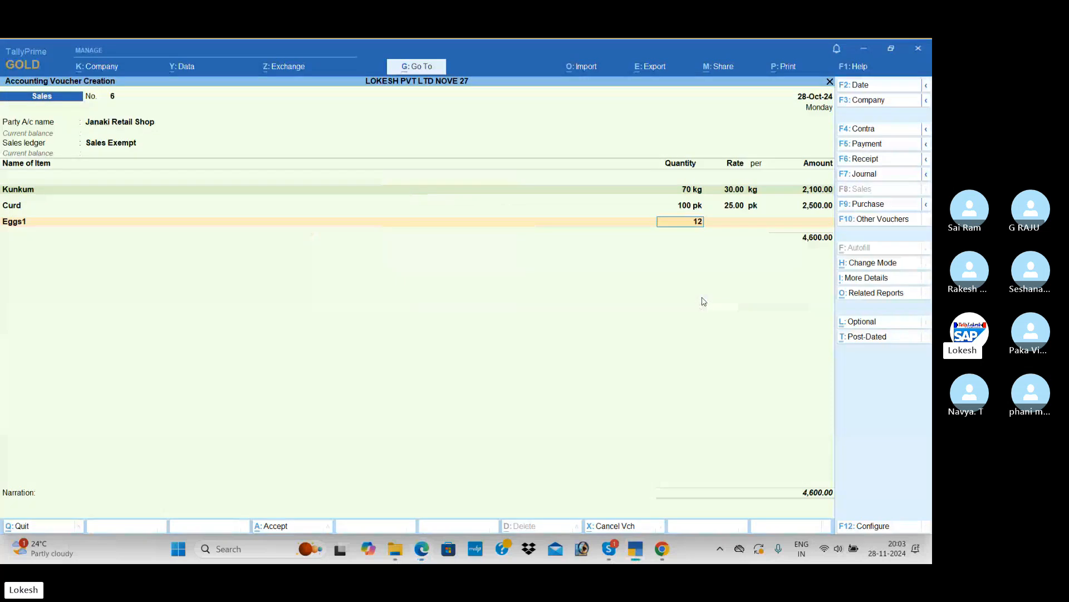
key("Return")
type("35")
key("Return")
key("Return")
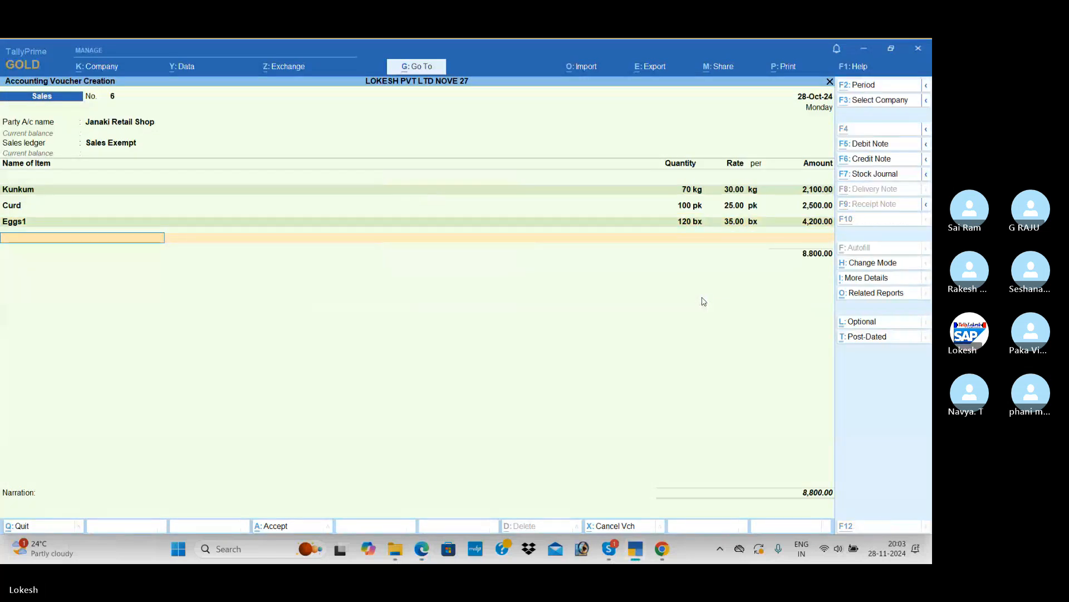
Look up the fourth sale item in the PDF and enter Raw Salt, 80 kg at a rate of 30, in the sales voucher
key("alt+Tab")
type("Sa")
key("Return")
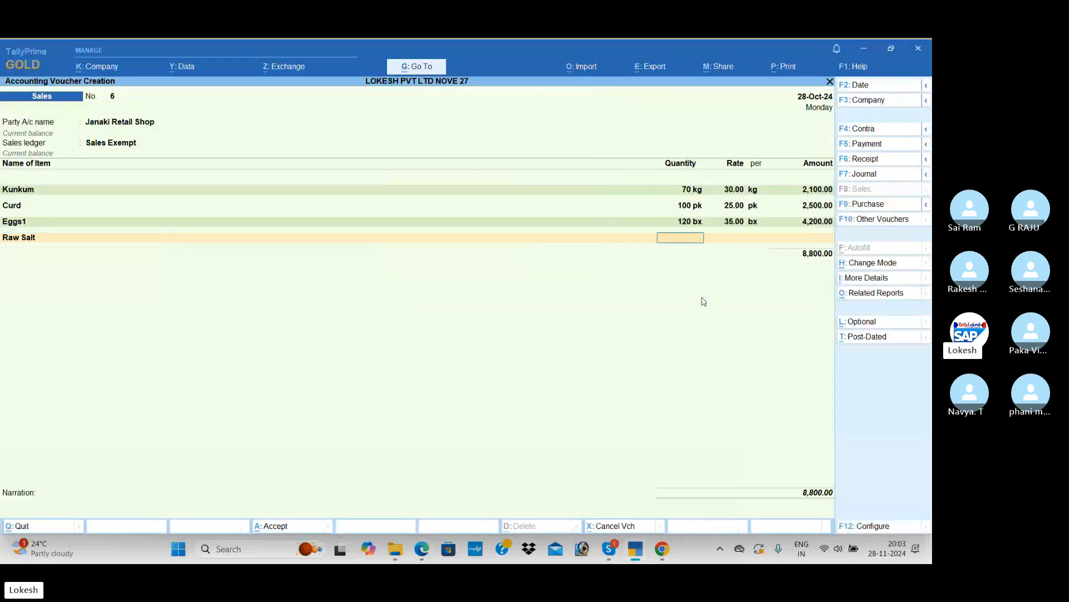
key("alt+Tab")
key("alt+Tab")
type("80")
key("Return")
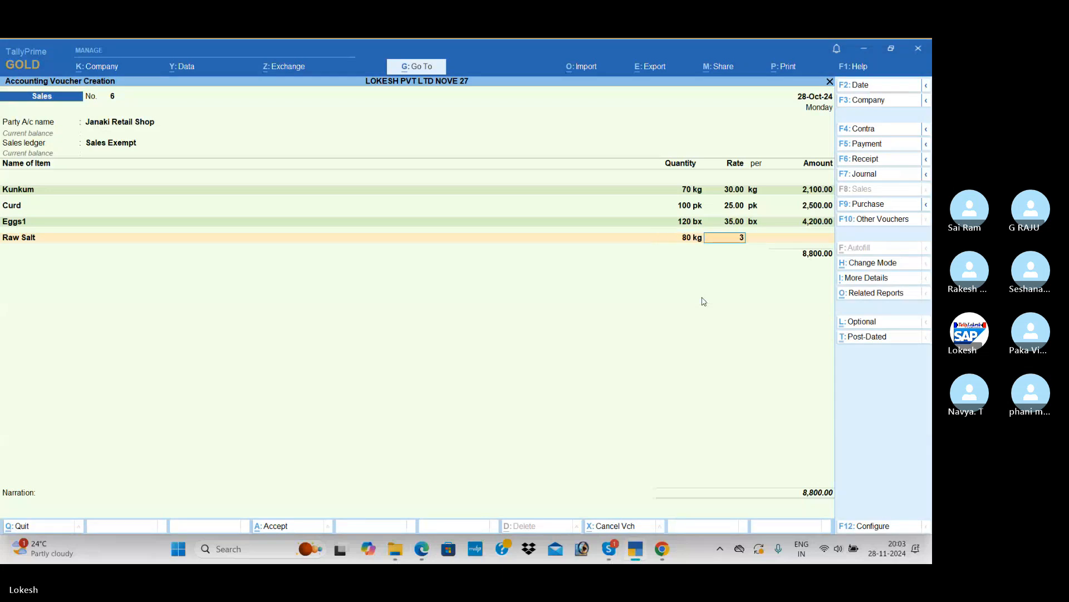
type("30")
key("Return")
End the item list and save the sales voucher with an empty narration
key("Return")
key("Return")
key("Return")
key("Return")
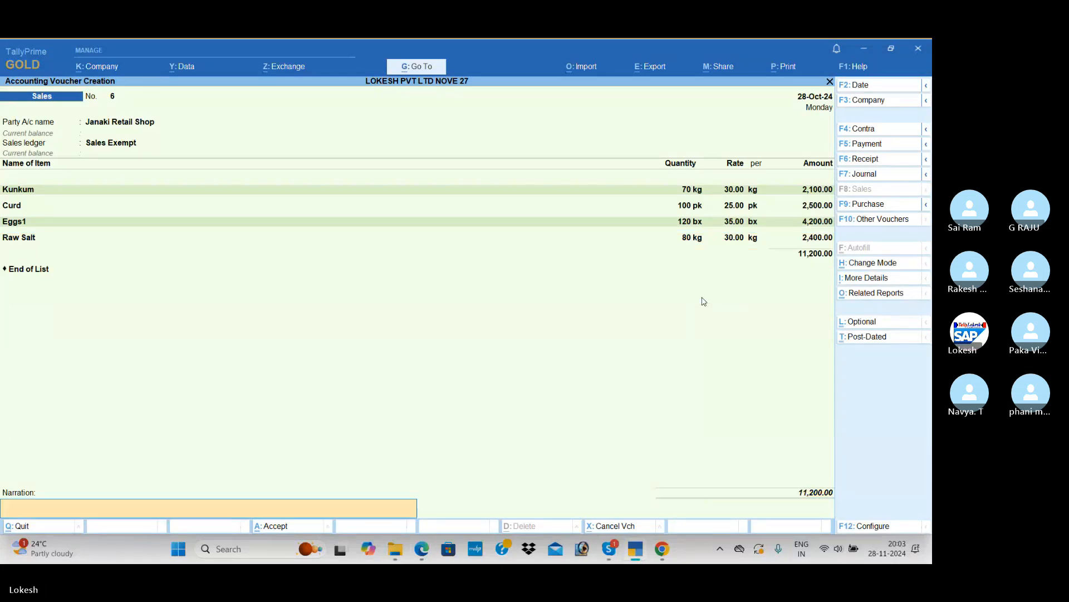
key("Return")
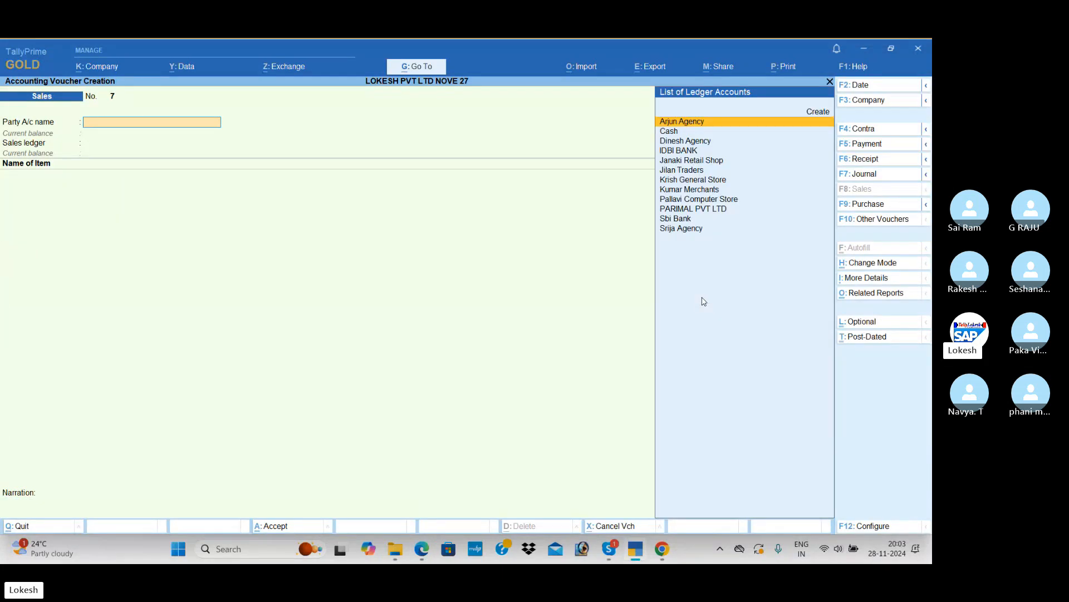
Leave voucher entry and open the Profit & Loss A/c in its detailed view
key("Escape")
key("Down")
key("Down")
key("Down")
key("Down")
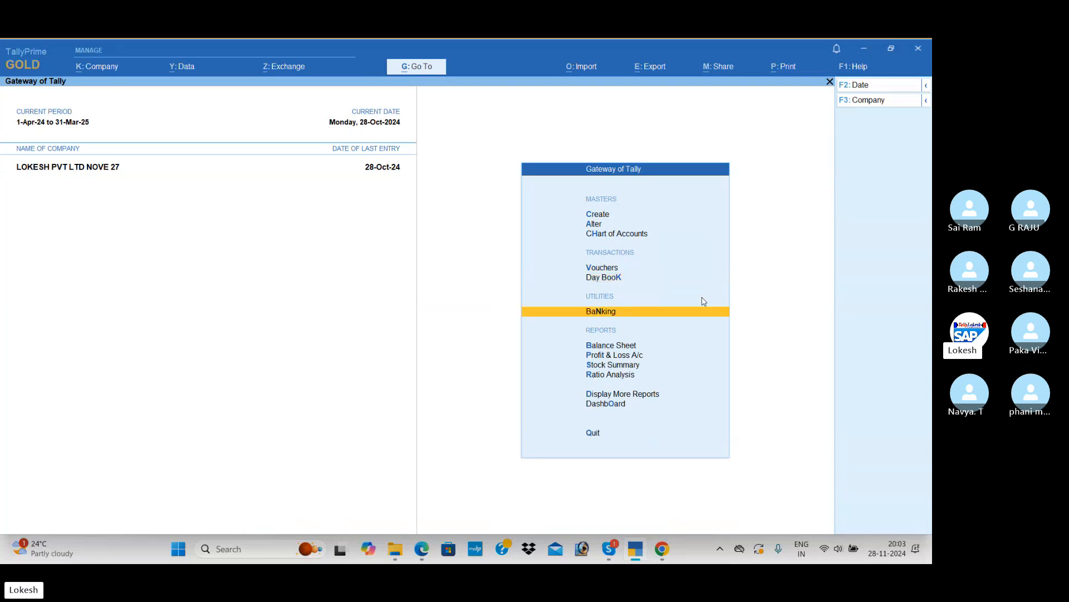
key("Return")
key("alt+F5")
Examine the Purchase Exempt and Sales Exempt entries in the Profit & Loss A/c
key("Down")
key("Down")
key("Down")
key("Down")
key("Down")
key("Down")
key("Down")
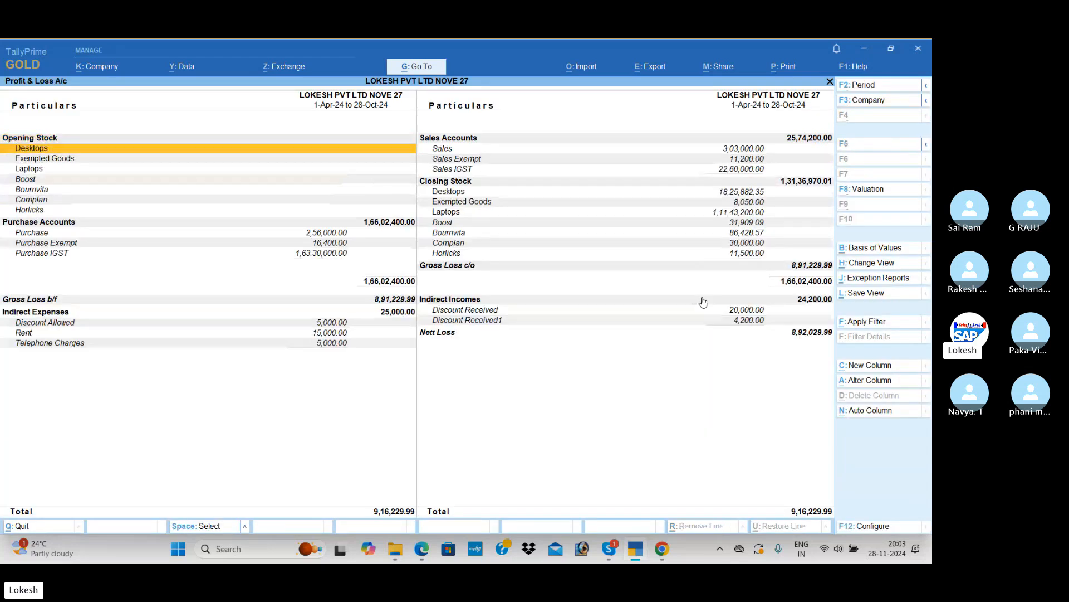
key("Down")
key("Down")
key("Down")
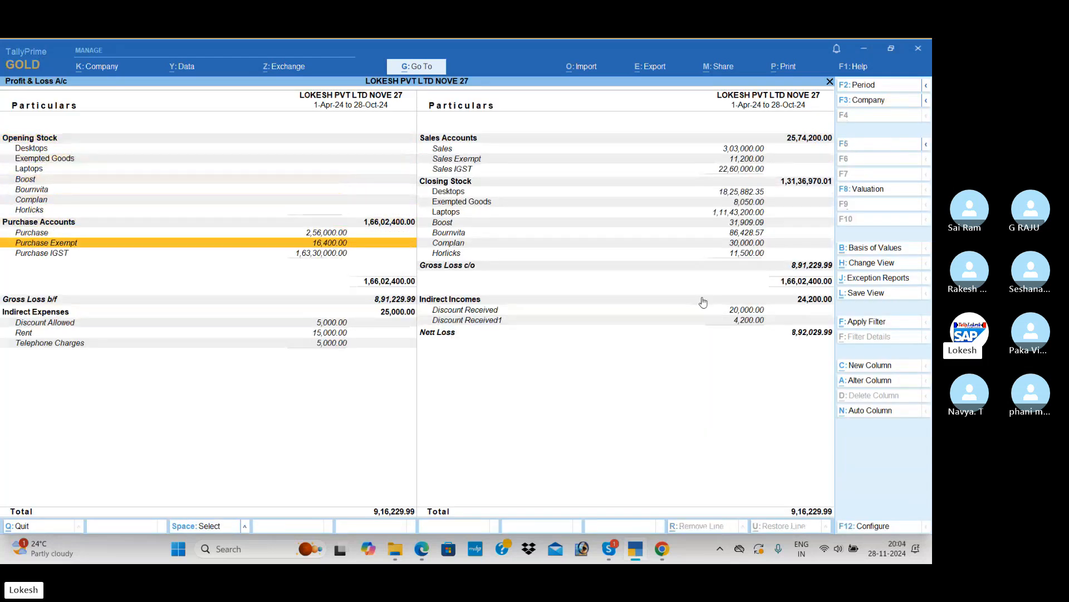
key("Right")
key("Up")
key("Up")
key("Up")
key("Up")
key("Up")
key("Up")
key("Up")
key("Up")
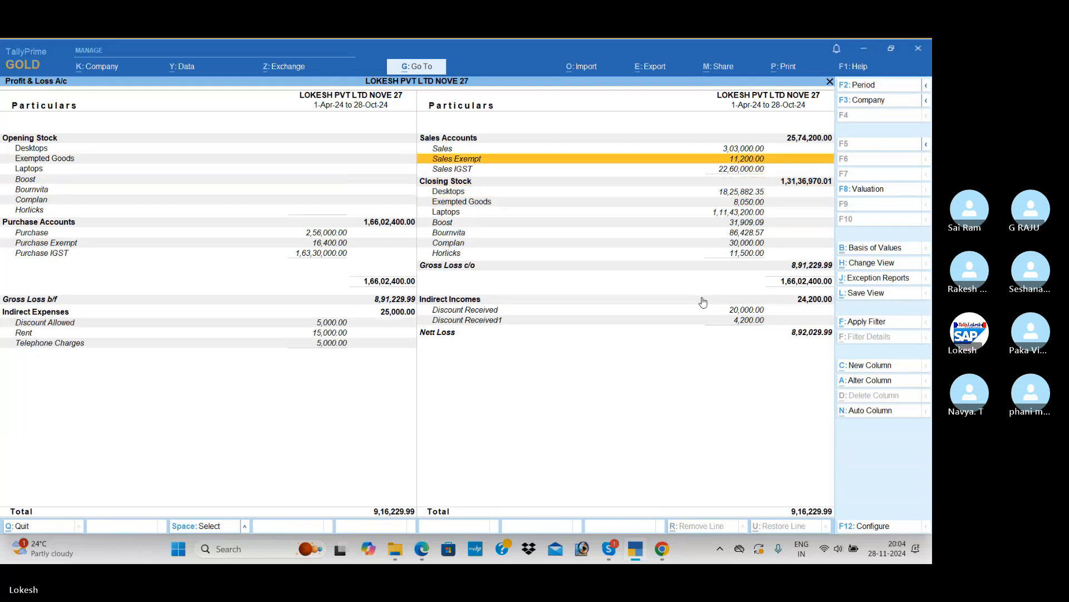
Close the Profit & Loss A/c and go back to voucher entry from the Gateway of Tally
key("Escape")
key("Up")
key("Up")
key("Up")
key("Up")
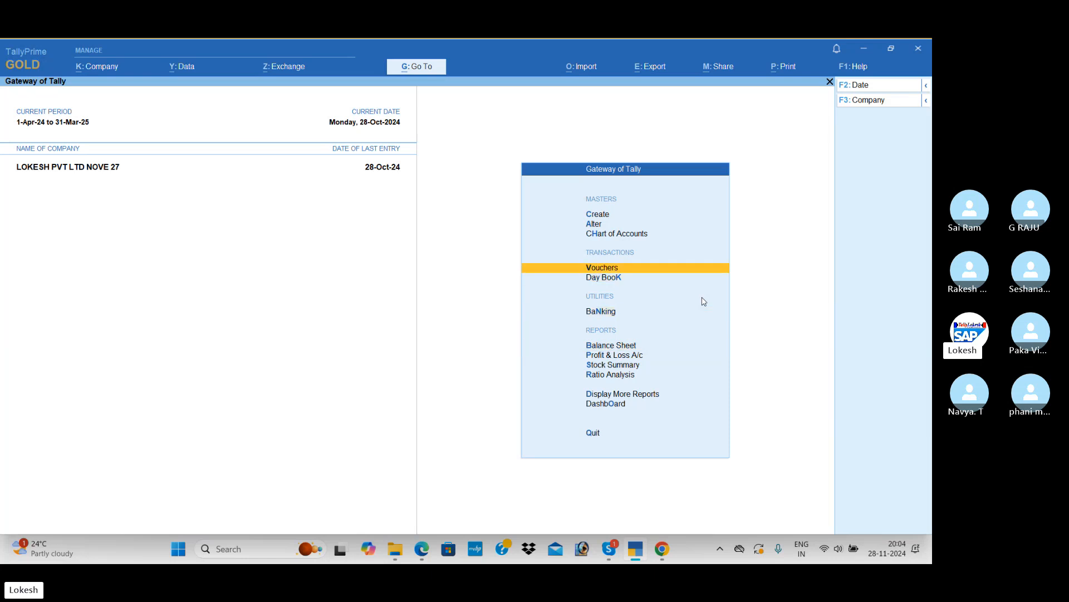
Switch to the PDF and read the remaining transactions, numbers 5 to 12, of the current exercise on page 64
key("alt+Tab")
scroll(325, 352, "down", 1)
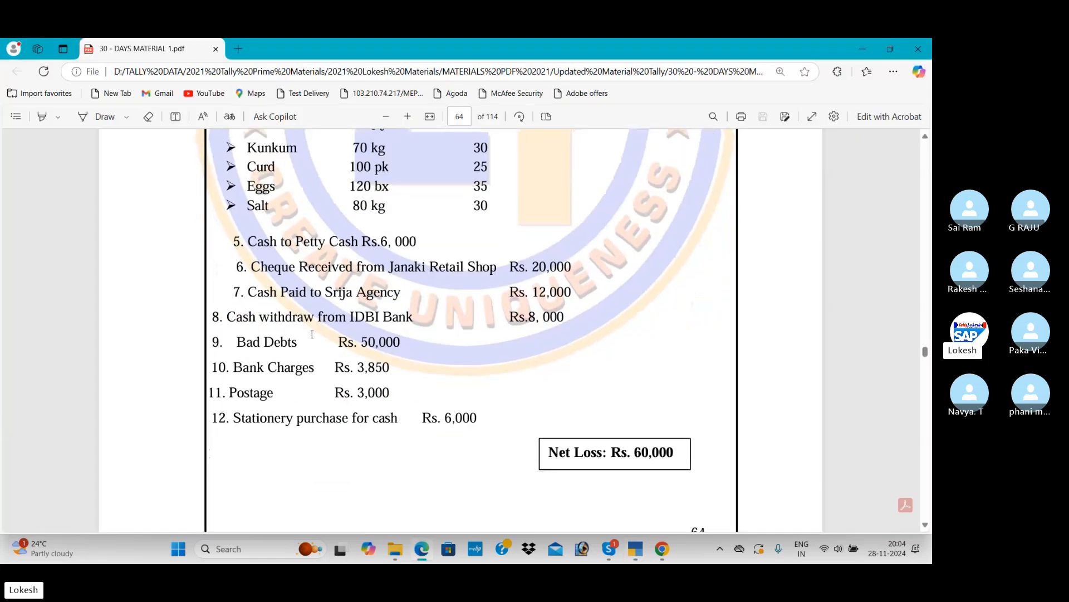
scroll(326, 353, "down", 1)
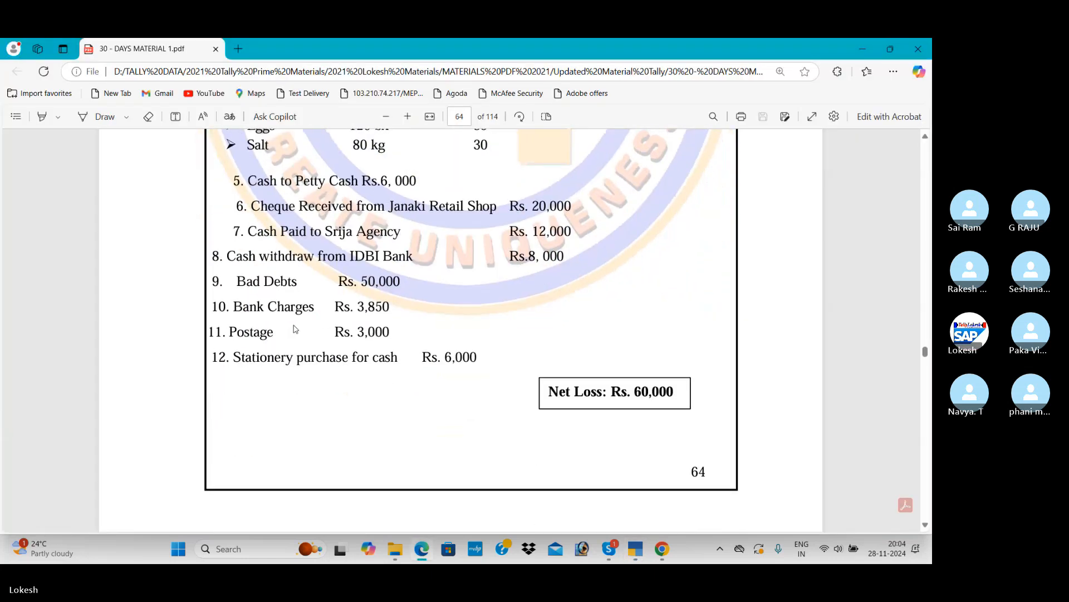
Read Problem-5 in the PDF, comparing the credit purchase from Balu Computers with the credit sale to Kamal Computers
scroll(309, 318, "down", 8)
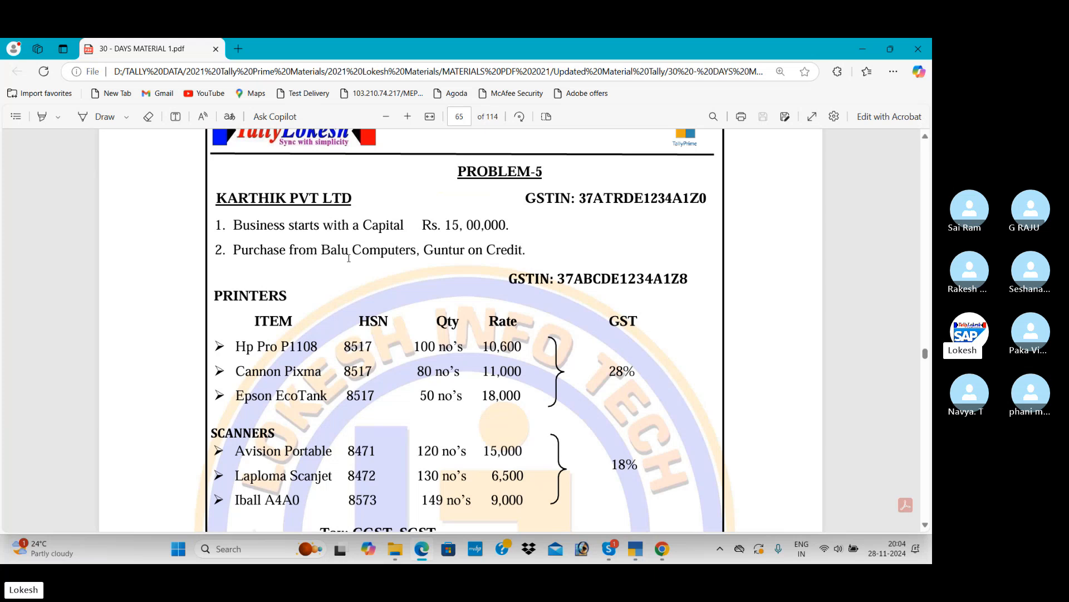
scroll(454, 269, "down", 1)
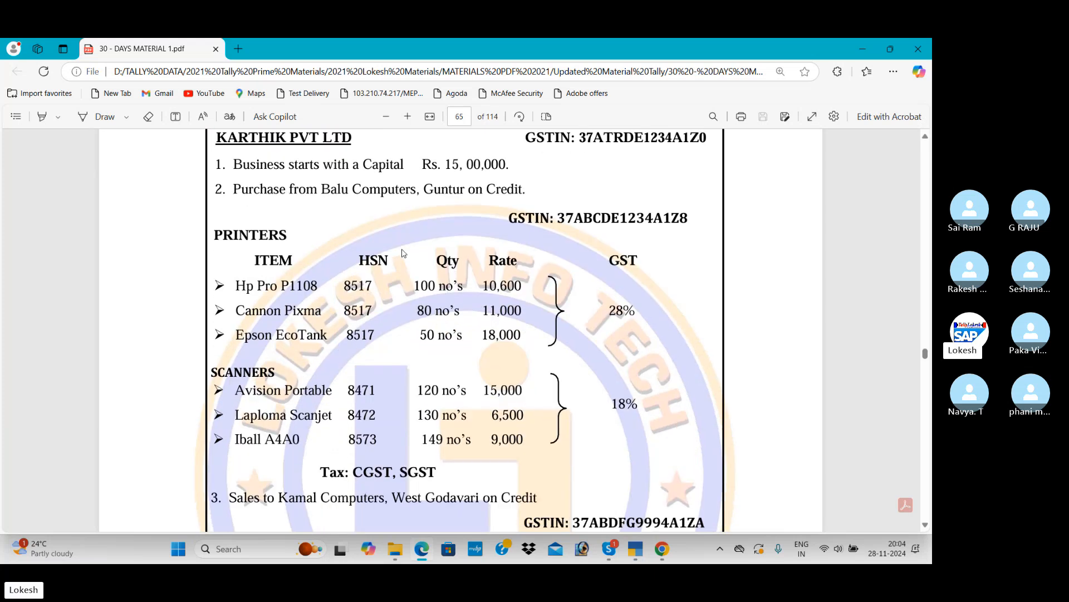
scroll(499, 321, "down", 3)
scroll(456, 318, "down", 1)
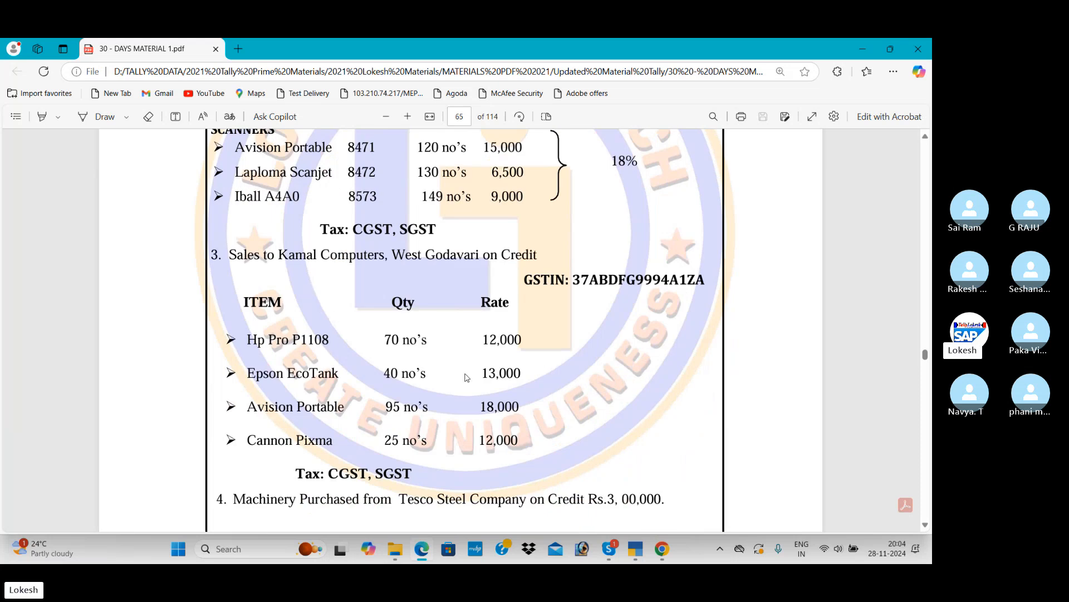
scroll(416, 317, "up", 4)
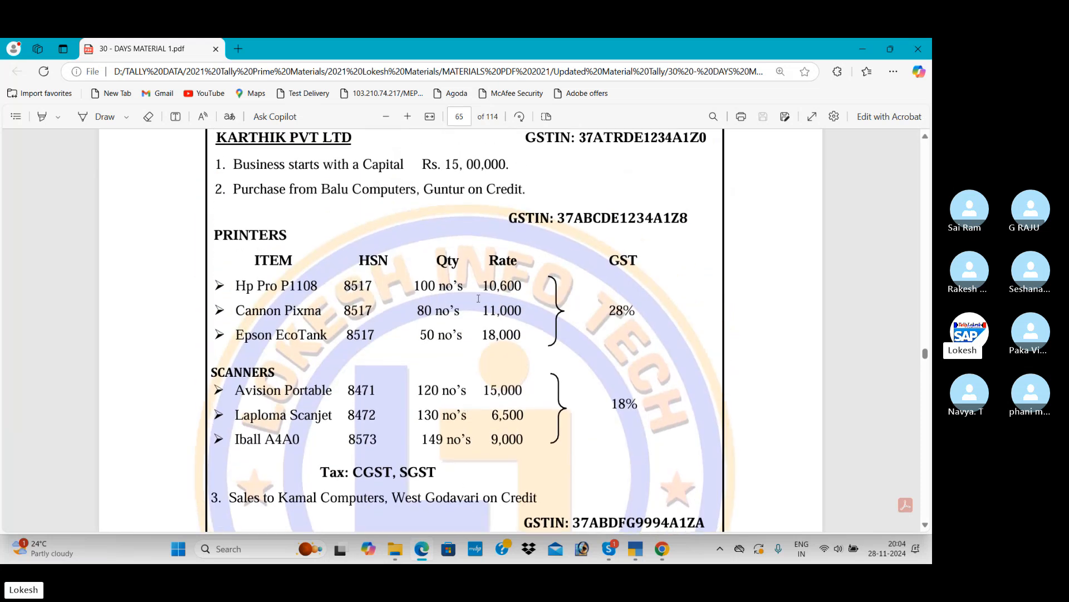
scroll(522, 294, "down", 4)
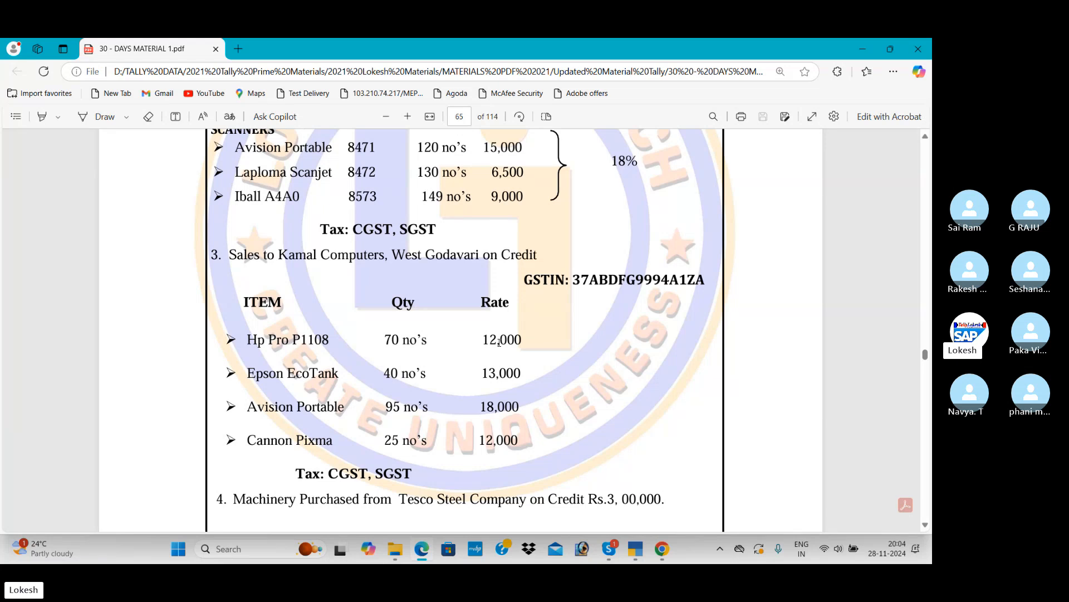
scroll(499, 342, "up", 4)
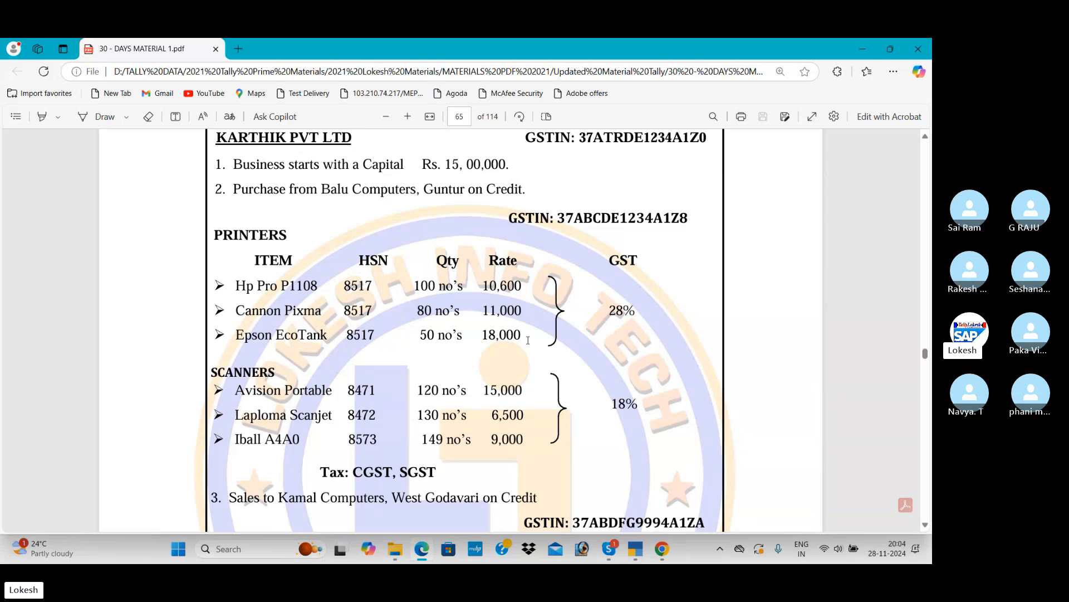
scroll(497, 287, "down", 5)
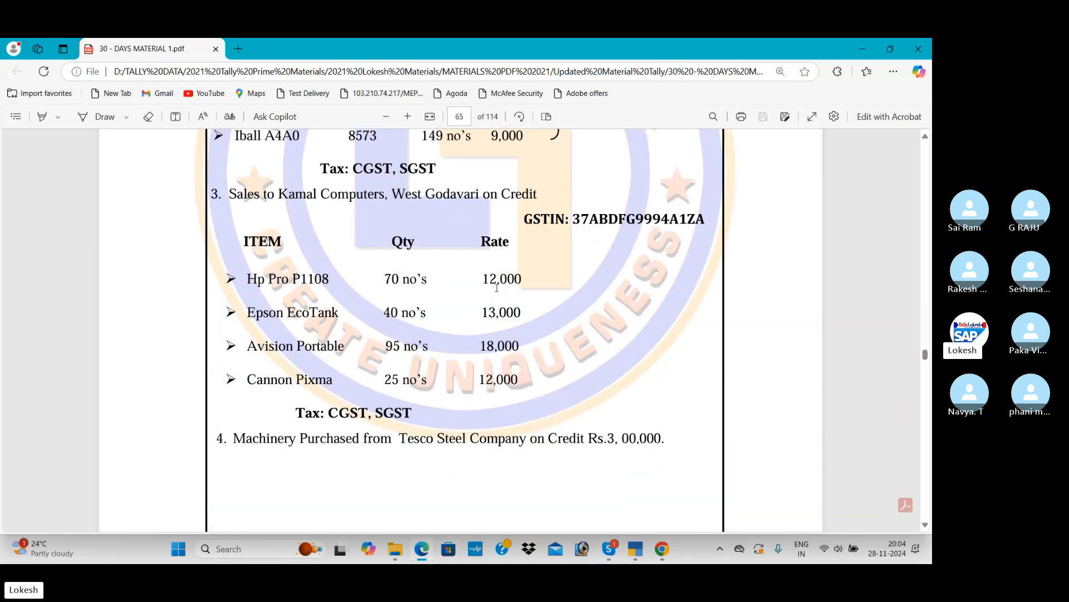
Examine the purchase returns to Balu Computers and the returns from Kamal Computers against the original transactions in Problem-5
scroll(497, 287, "down", 13)
scroll(429, 275, "up", 3)
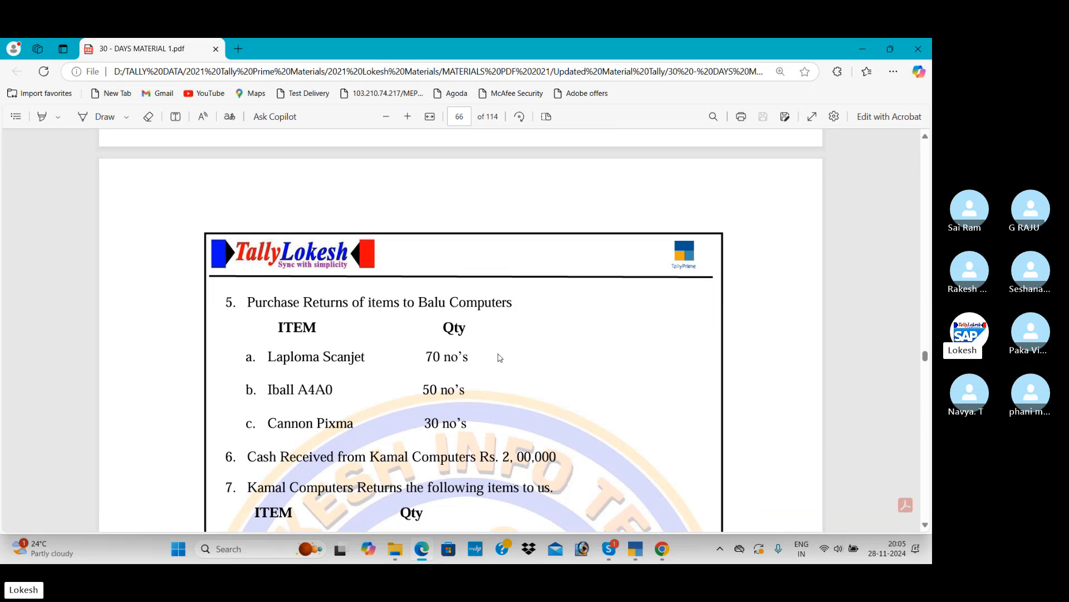
scroll(499, 359, "up", 4)
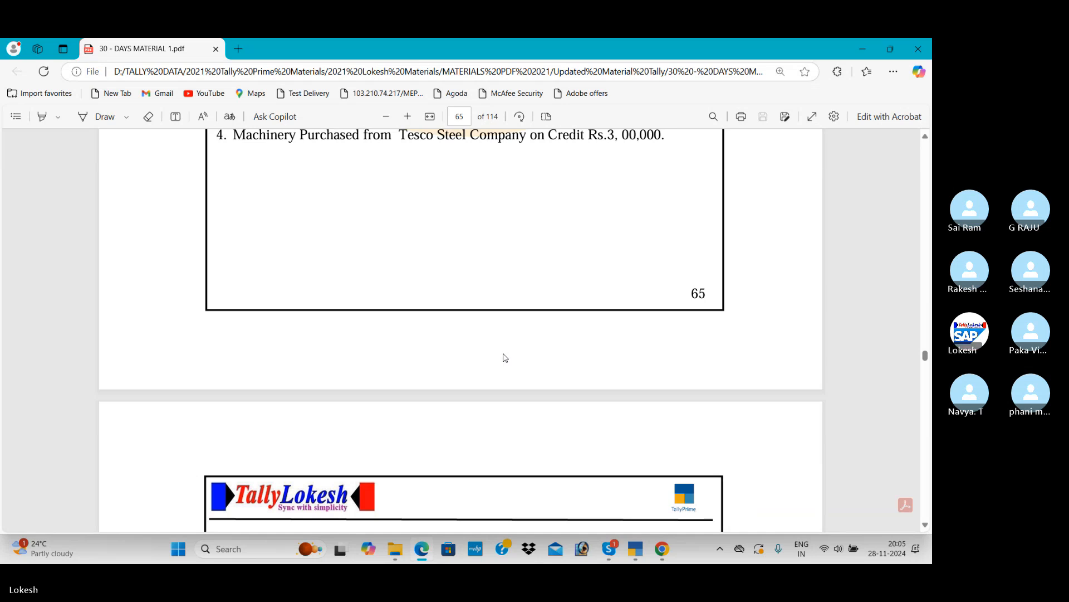
scroll(501, 356, "up", 4)
scroll(482, 342, "up", 3)
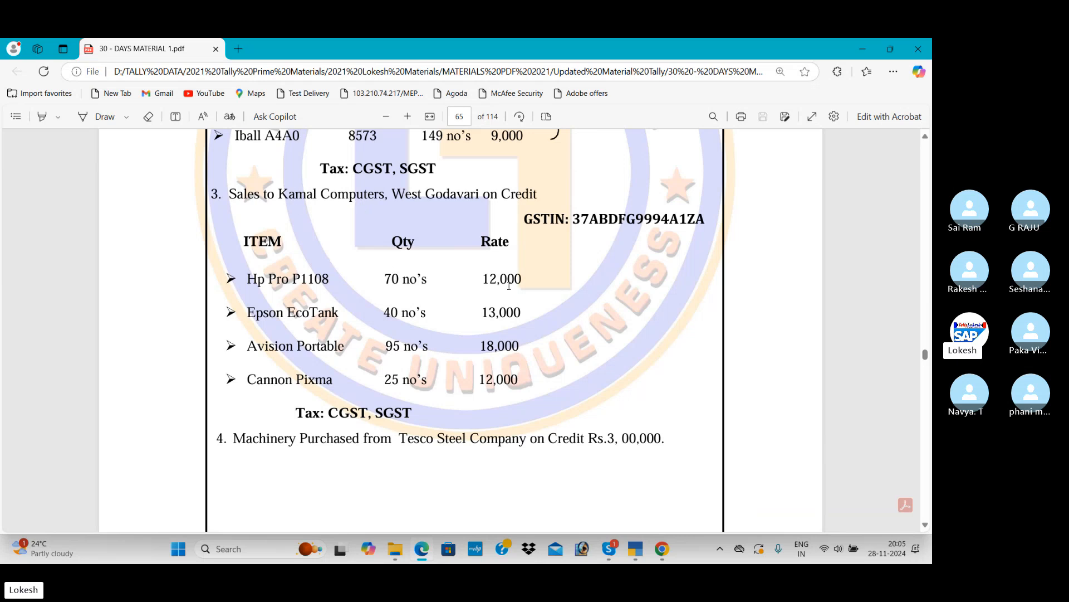
scroll(509, 286, "down", 8)
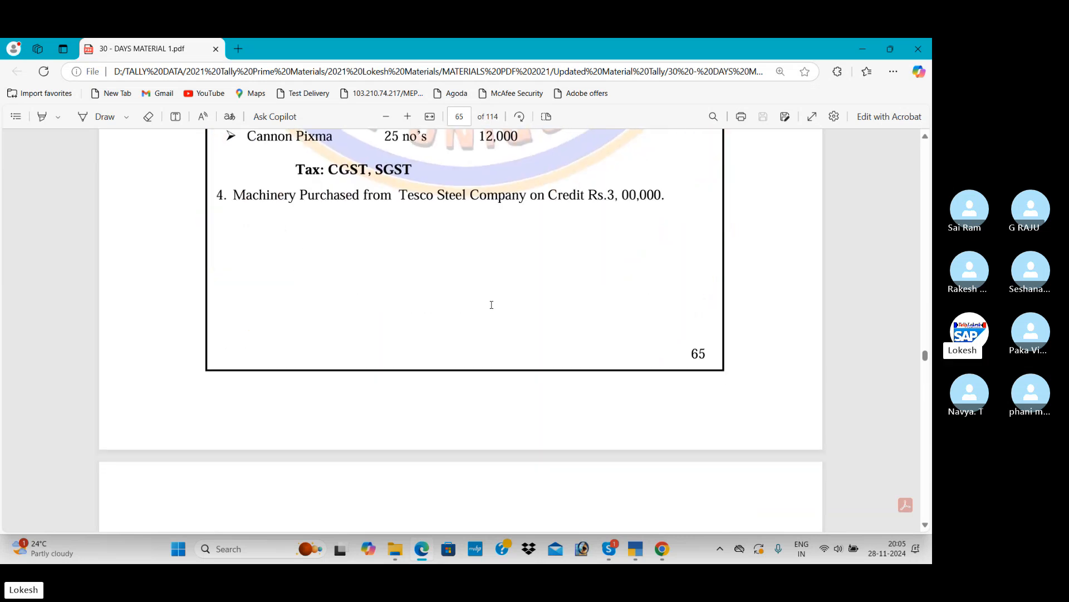
scroll(492, 305, "down", 3)
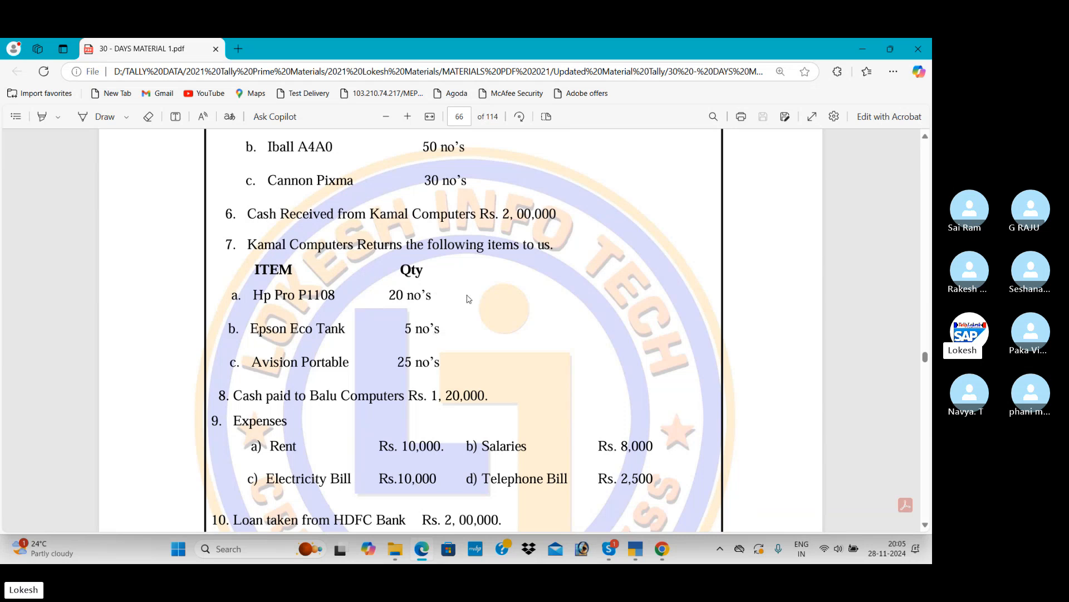
scroll(467, 313, "up", 10)
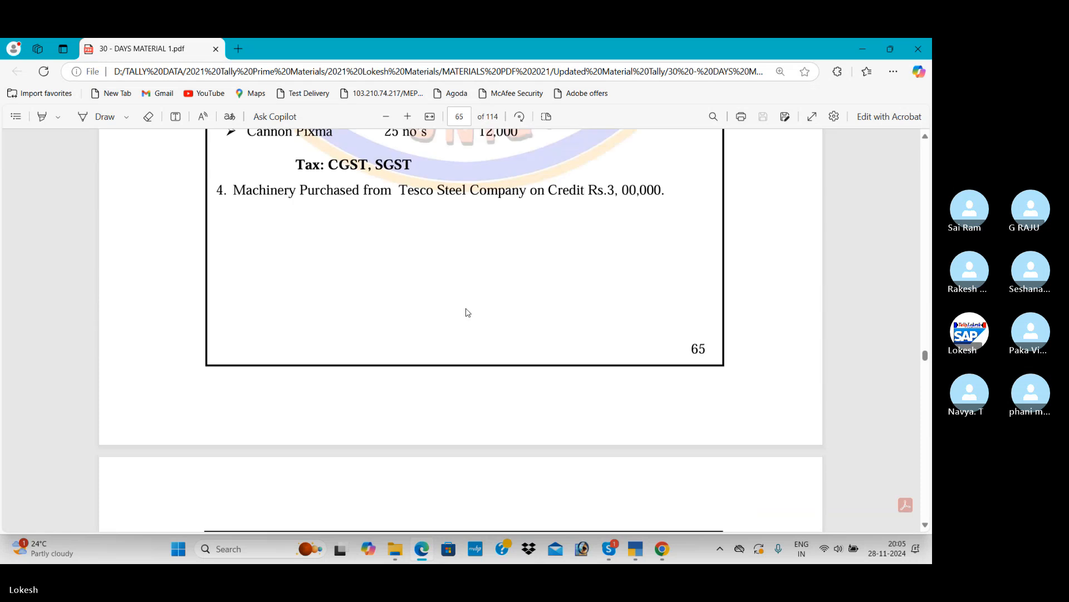
scroll(463, 313, "up", 3)
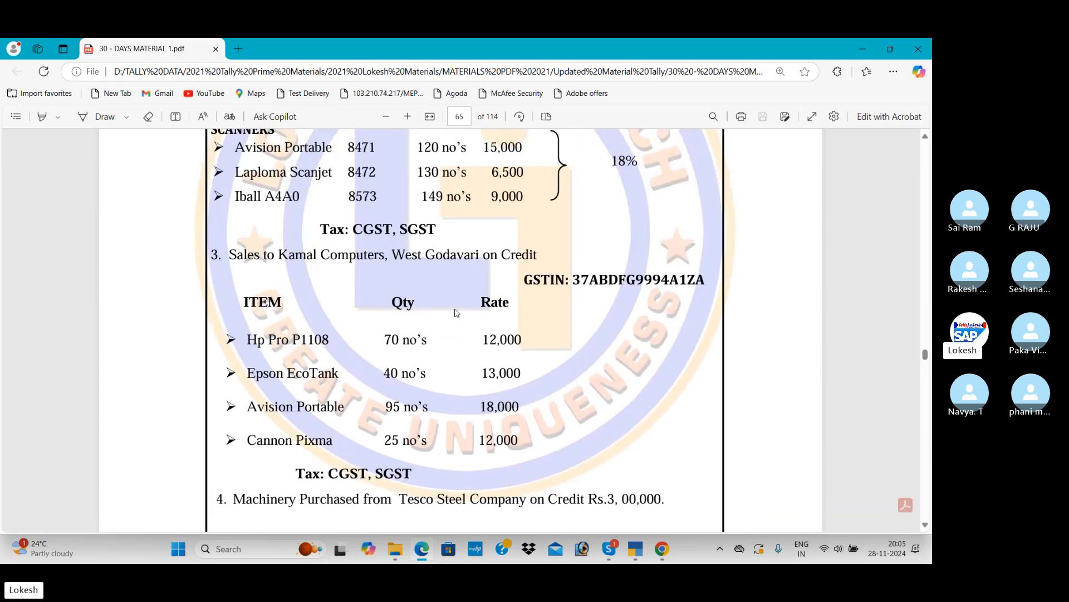
Switch to TallyPrime and change the new voucher's type from Sales to Debit Note
left_click(635, 547)
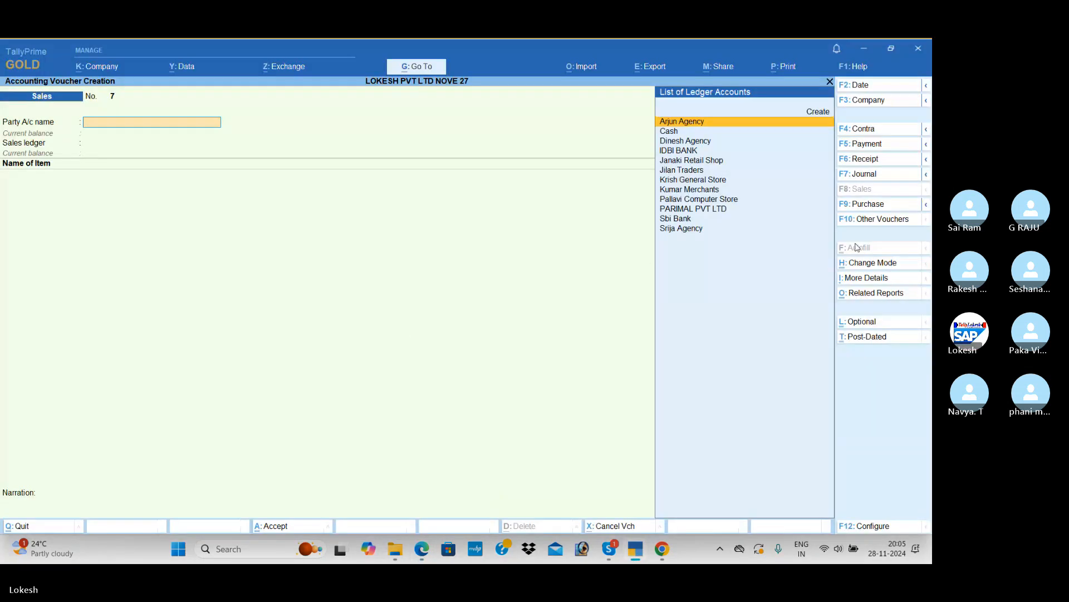
left_click(879, 220)
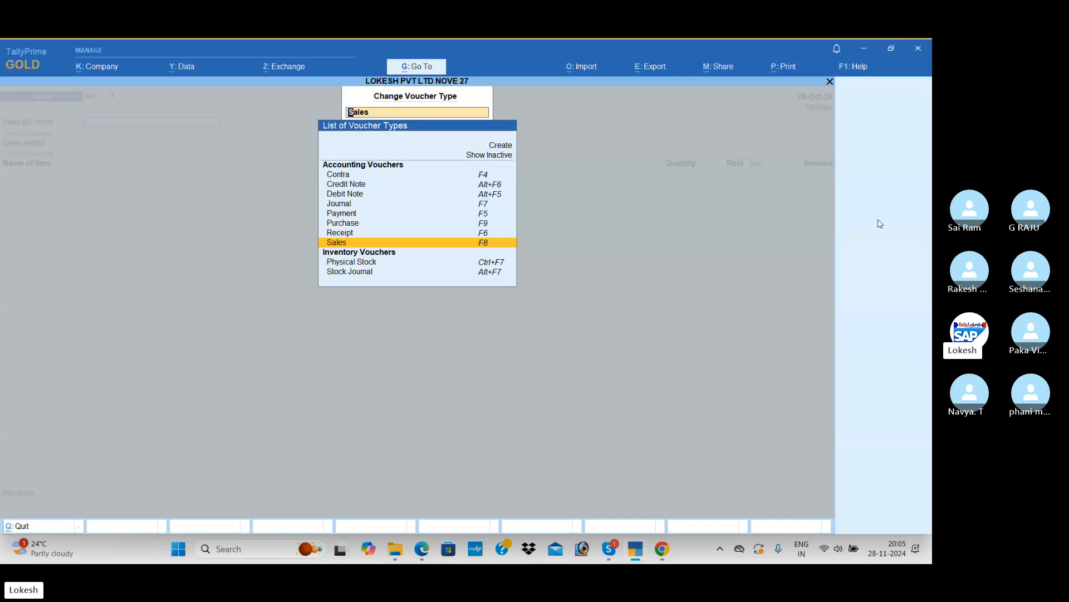
key("Up")
key("Up")
key("Up")
key("Up")
key("Up")
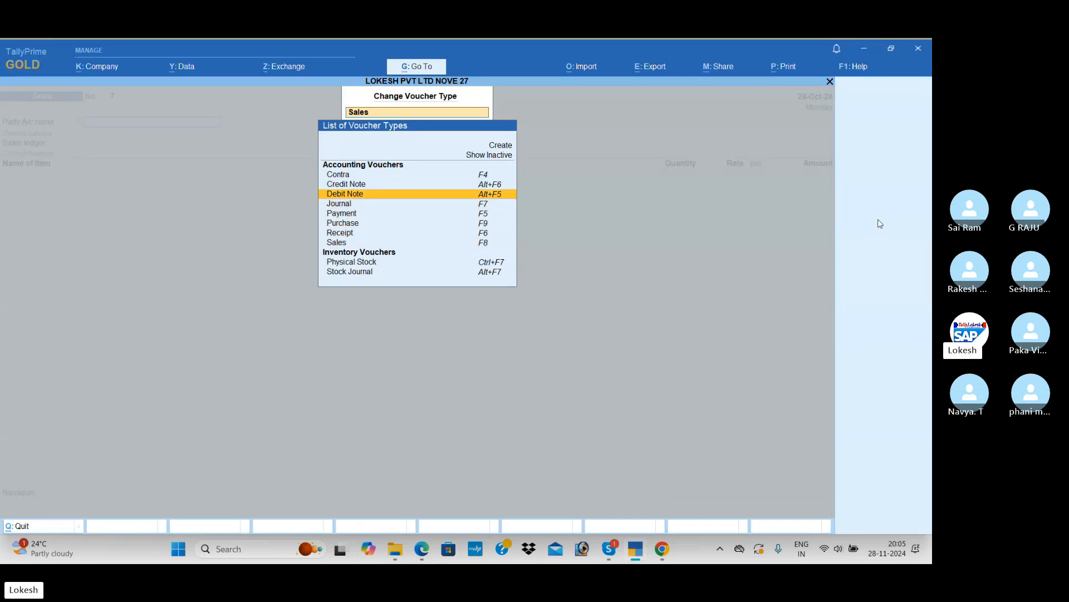
key("Return")
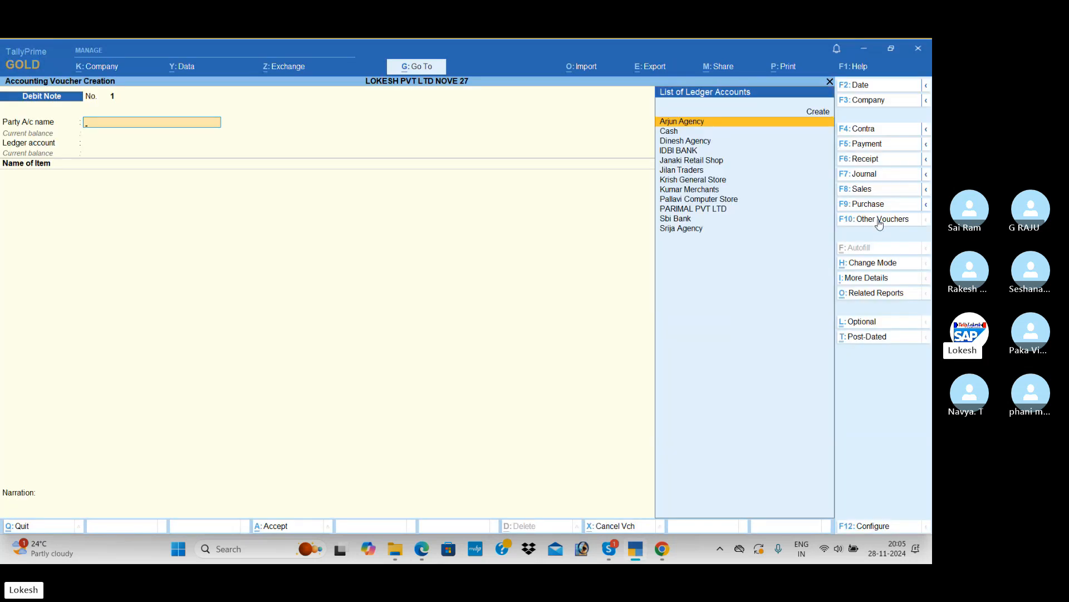
Return to the PDF and look up the items and quantities for the purchase return to Balu Computers
key("alt+Tab")
scroll(538, 266, "up", 3)
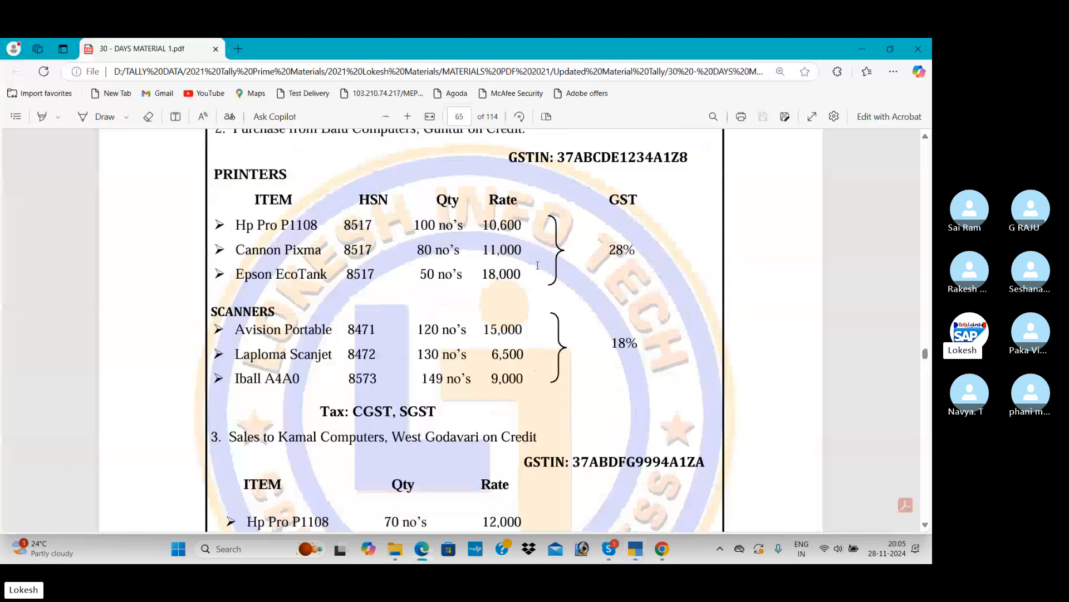
scroll(537, 265, "up", 2)
scroll(536, 265, "down", 10)
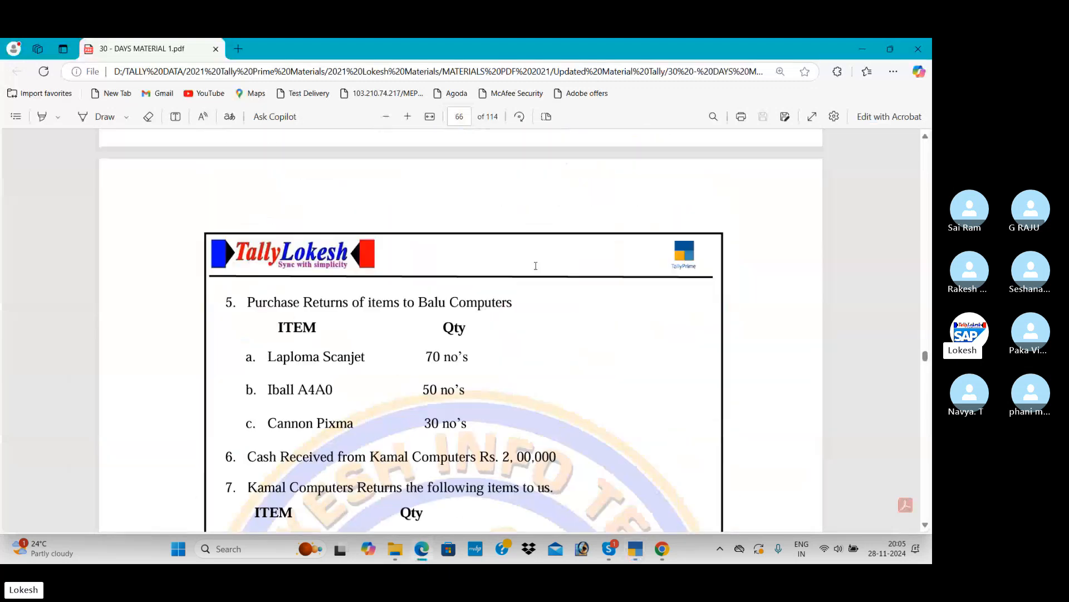
Switch to TallyPrime and set the debit note's party to Arjun Agency with its default party details and the Purchase ledger account
scroll(536, 266, "down", 1)
key("alt+Tab")
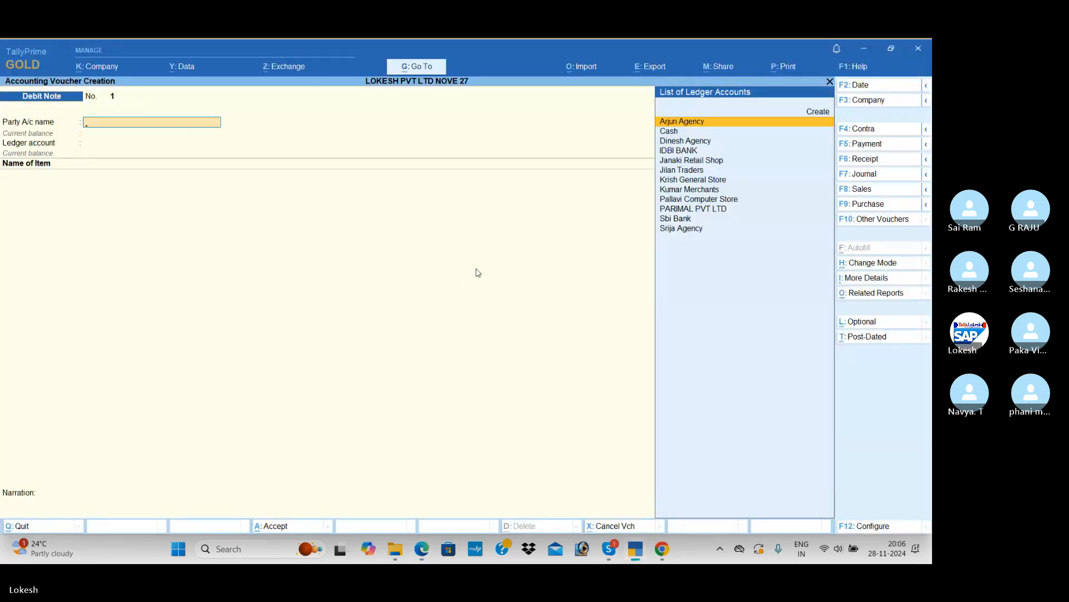
key("Return")
key("Return")
key("Return")
key("Return")
key("Return")
key("Return")
key("Return")
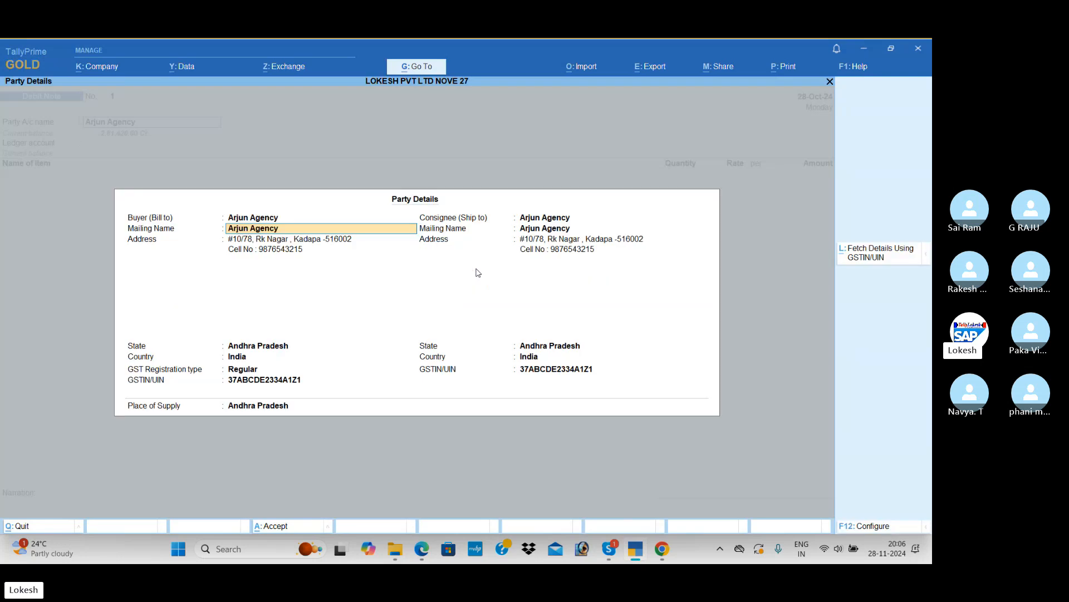
key("Return")
key("Return")
key("Return")
key("Return")
key("Return")
key("Return")
key("Return")
key("Return")
key("Return")
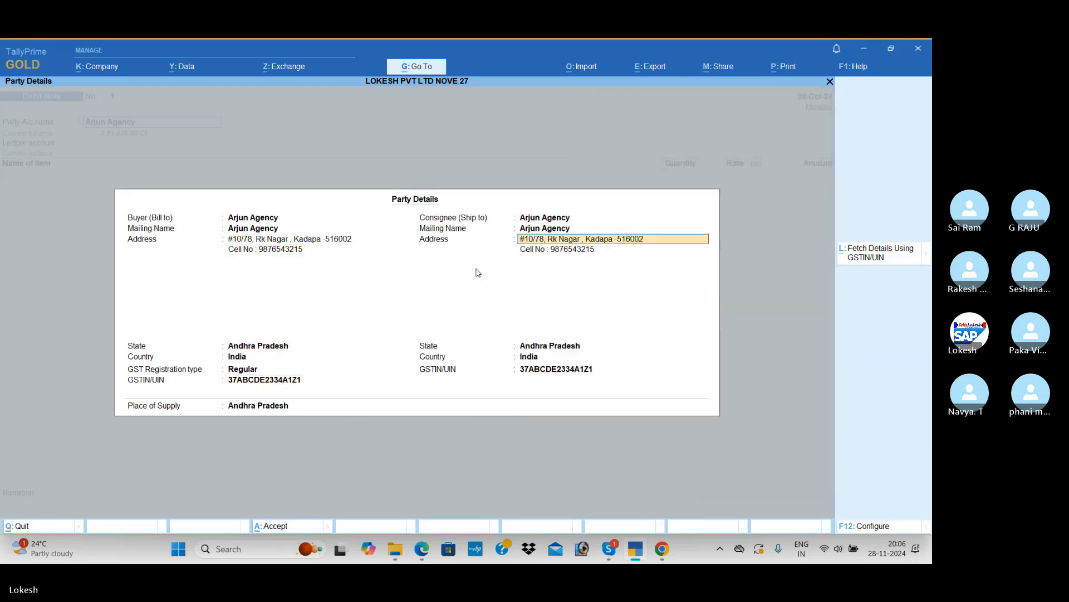
key("Return")
key("Return")
key("Return")
key("Return")
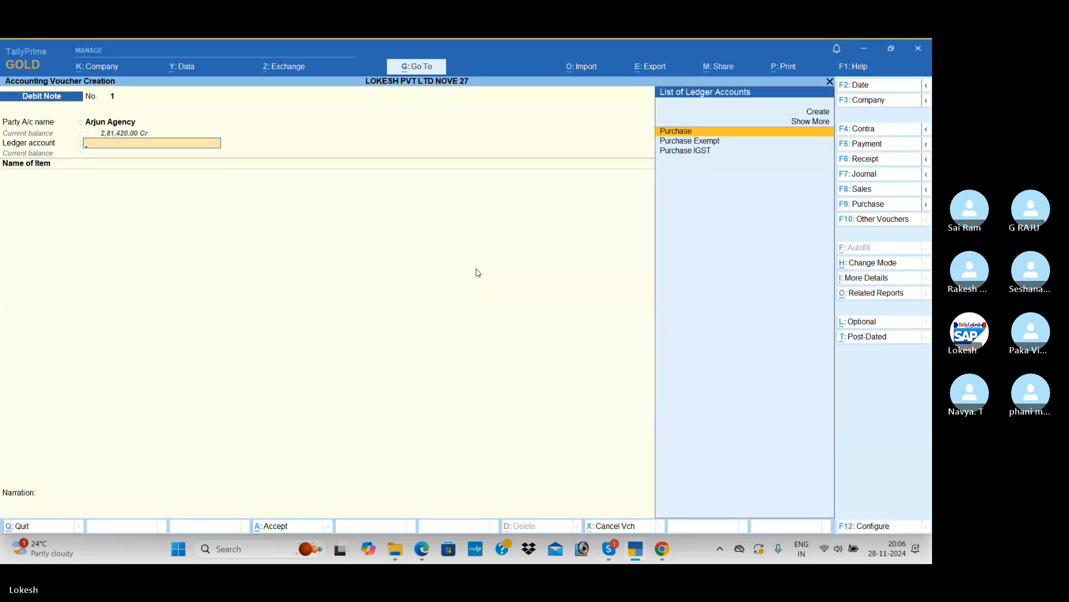
key("Return")
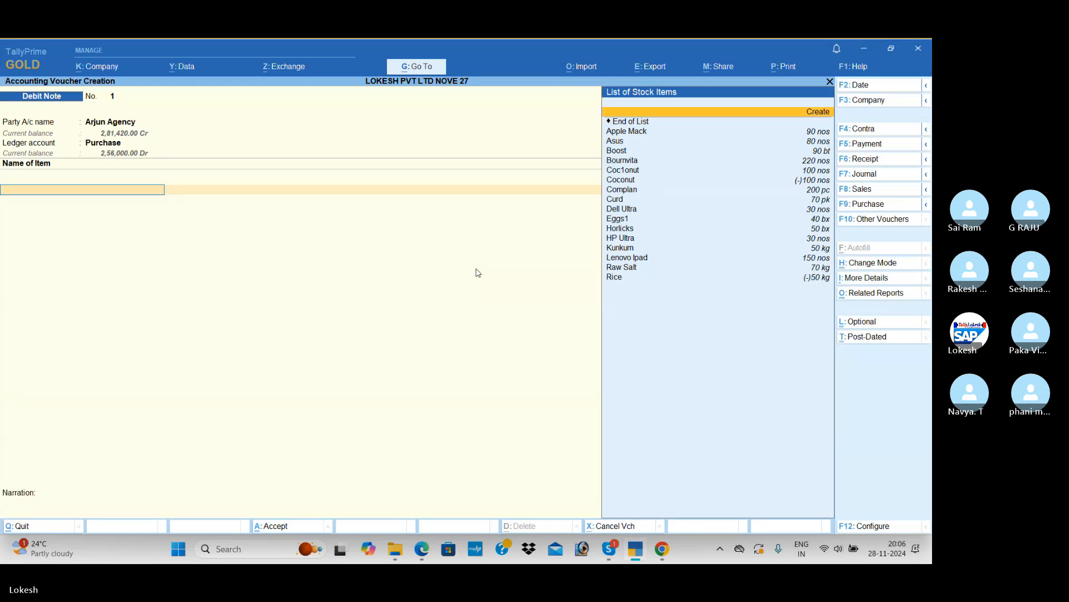
Add Apple Mack to the debit note with the PDF's first return quantity, 70 nos, at a rate of 440.00
key("Down")
key("Return")
key("alt+Tab")
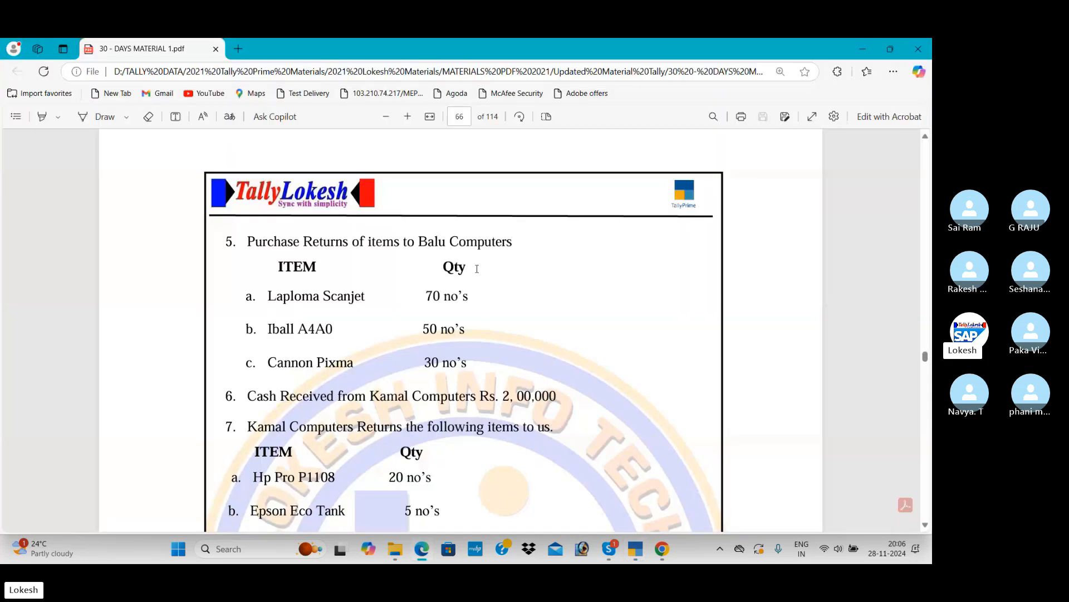
key("alt+Tab")
key("Return")
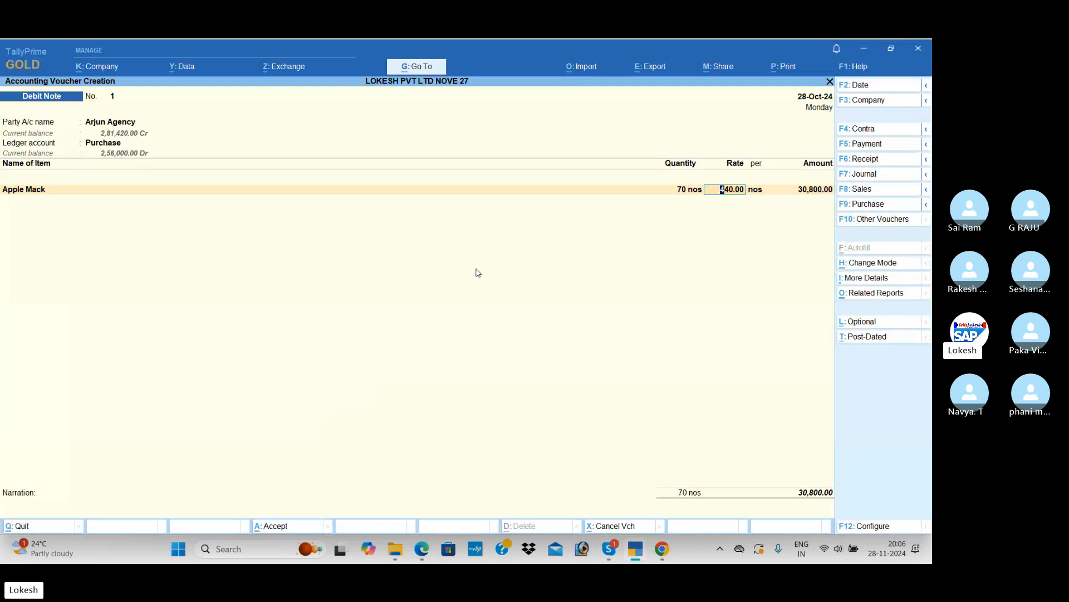
key("Return")
key("Return")
key("Return")
Add Asus to the debit note with the PDF's second return quantity, 50 nos, at a rate of 125.00
key("Down")
key("Down")
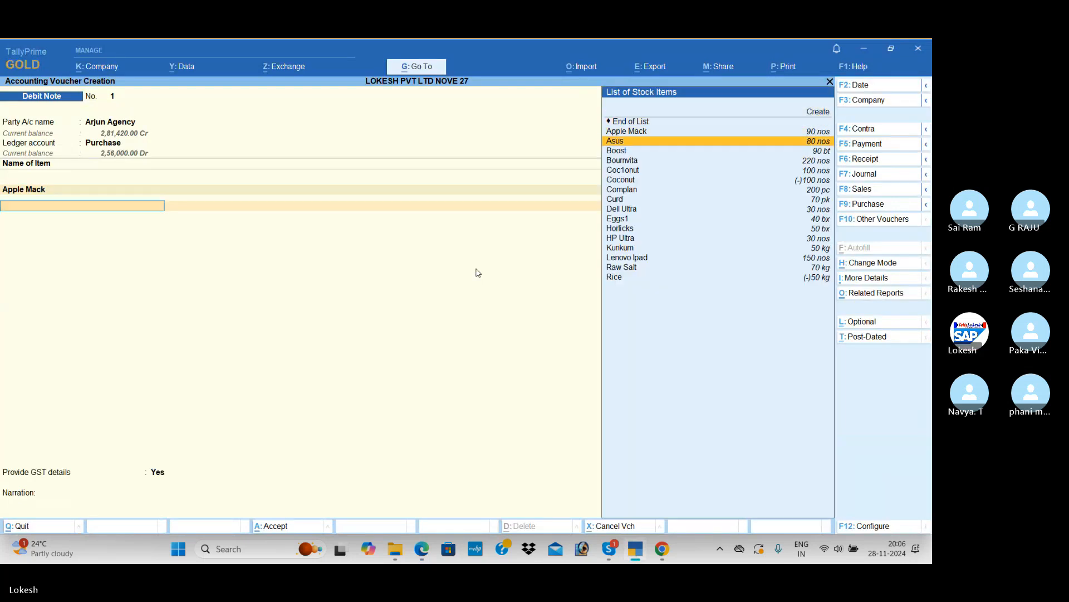
key("Return")
key("alt+Tab")
key("alt+Tab")
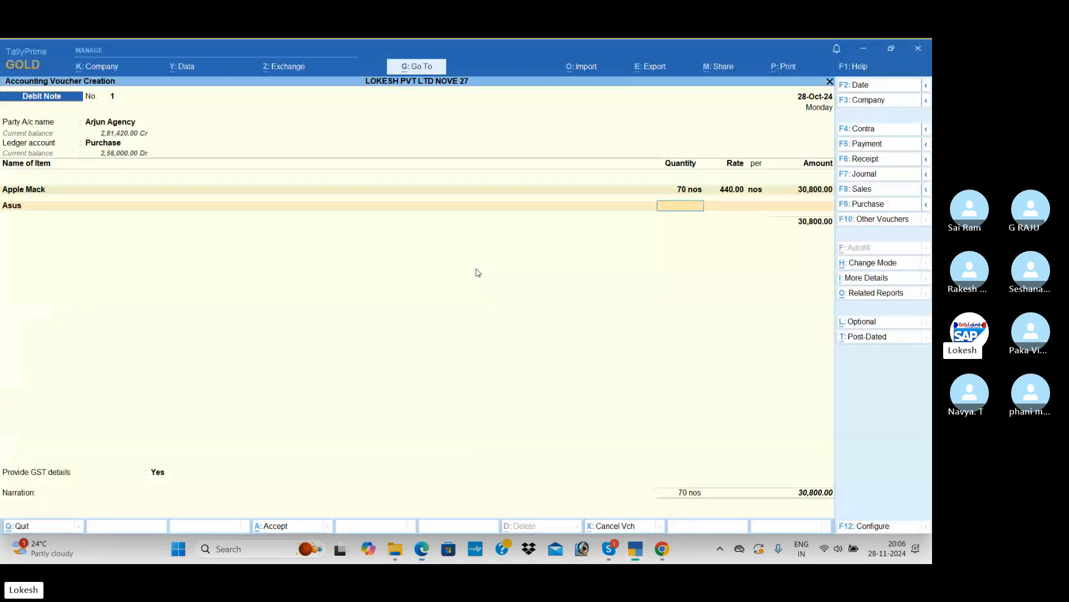
type("50")
key("Return")
key("Return")
key("Return")
key("Return")
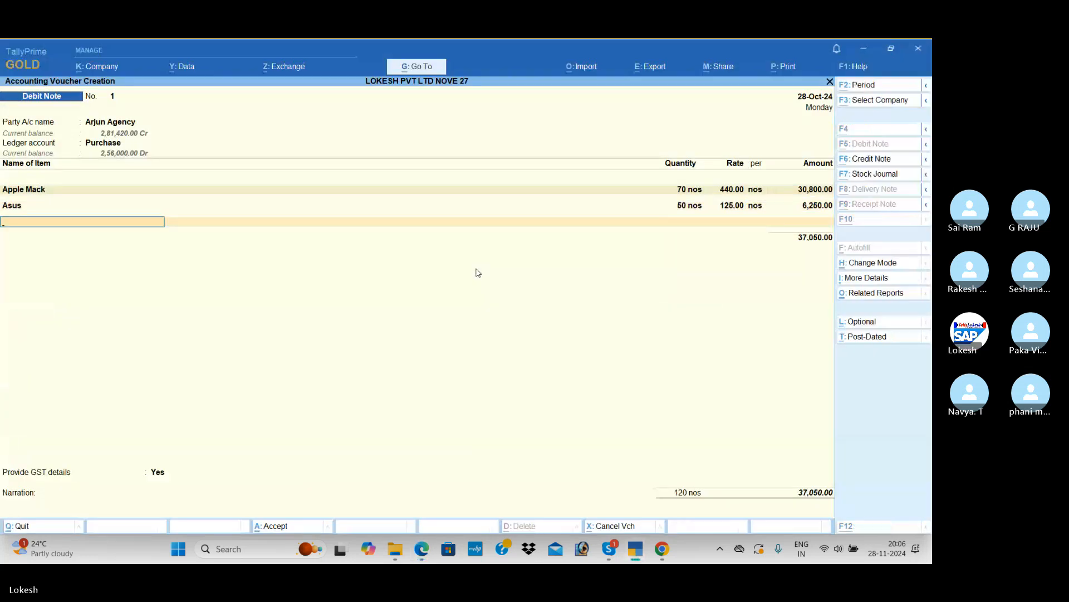
key("Return")
key("BackSpace")
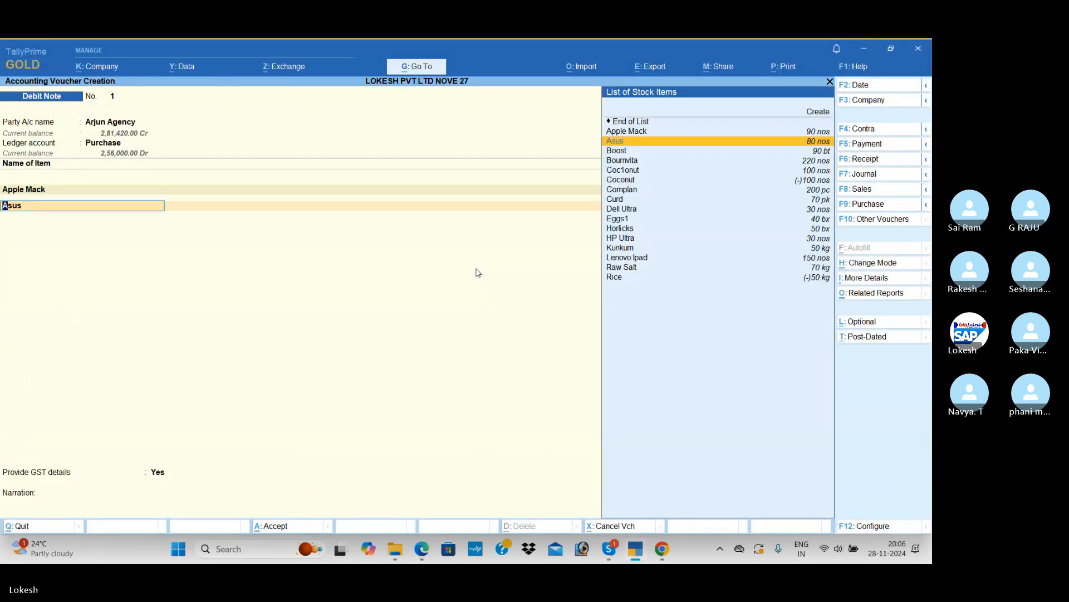
key("Return")
key("Return")
key("Return")
key("Return")
Add Boost to the debit note with the PDF's third return quantity, 30 bt, at a rate of 400.00
key("Return")
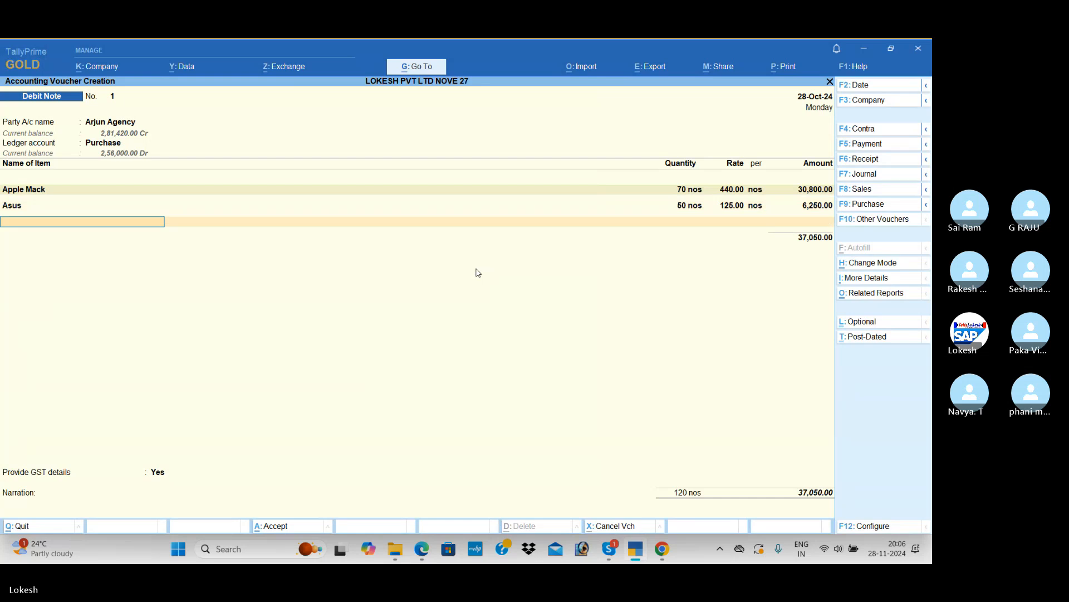
key("Down")
key("Down")
key("Down")
key("Return")
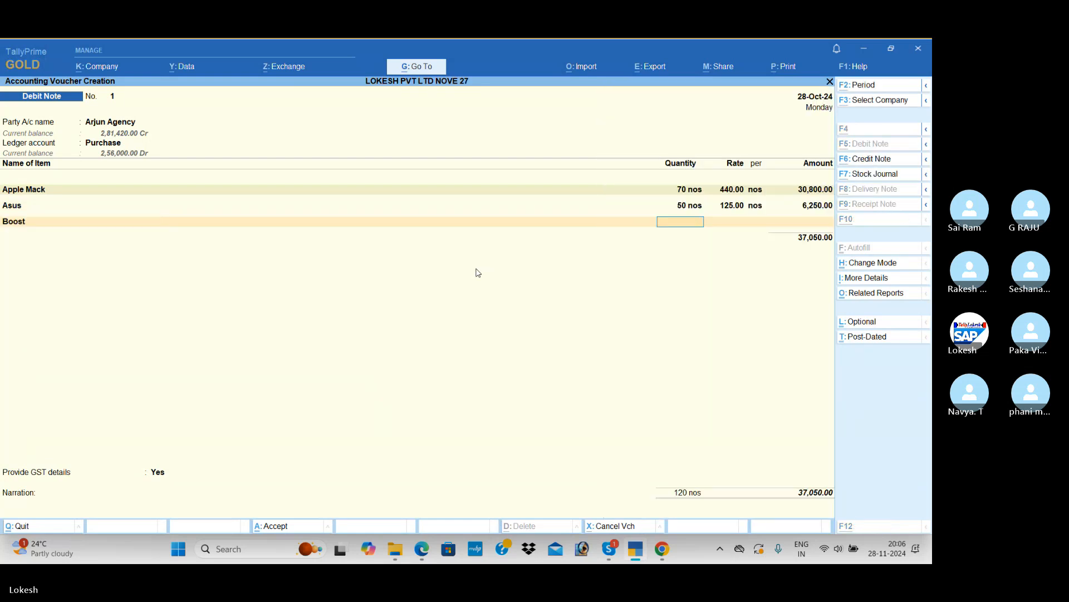
key("alt+Tab")
key("alt+Tab")
type("30")
Add the CGST and SGST ledgers below the debit note's items with their calculated amounts
key("Return")
key("Return")
key("Return")
key("Return")
key("Return")
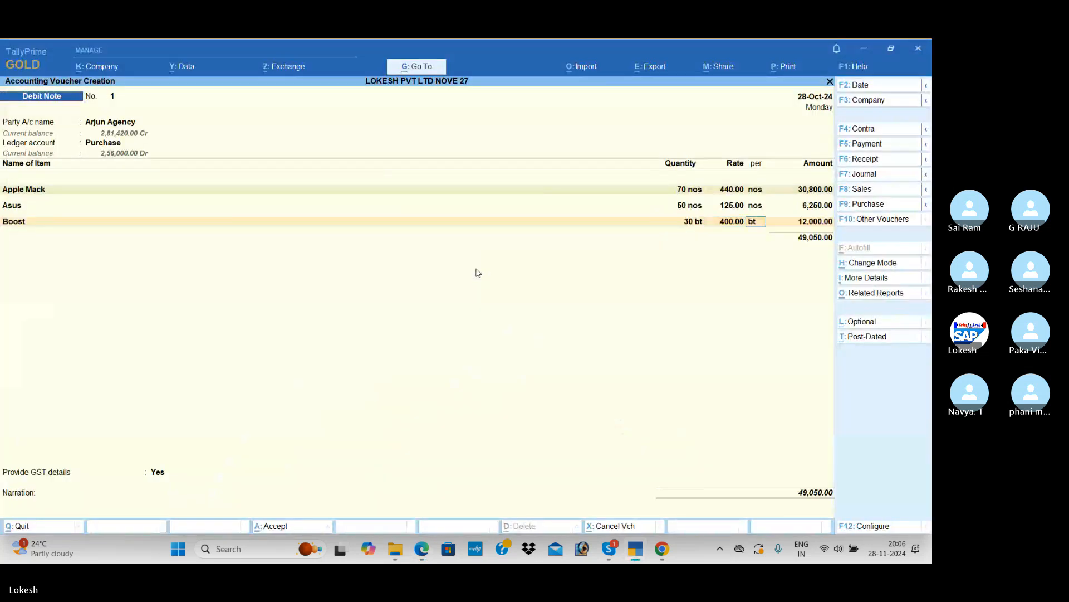
type("Cg")
key("Return")
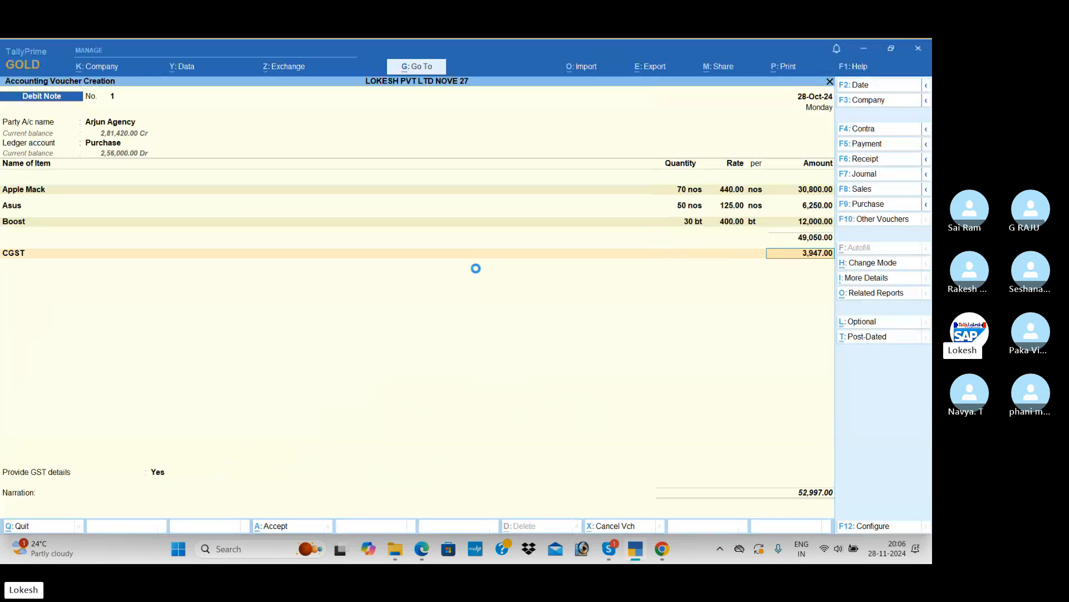
key("Return")
type("Sg")
key("Return")
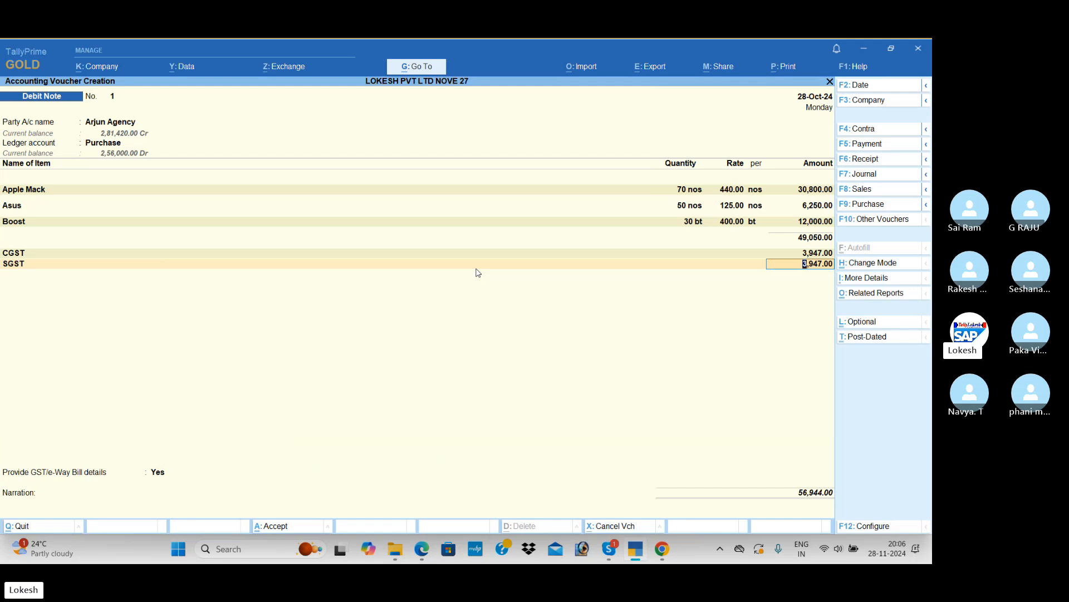
key("Return")
Set Provide GST/e-Way Bill details to No and save the debit note without a narration
key("Return")
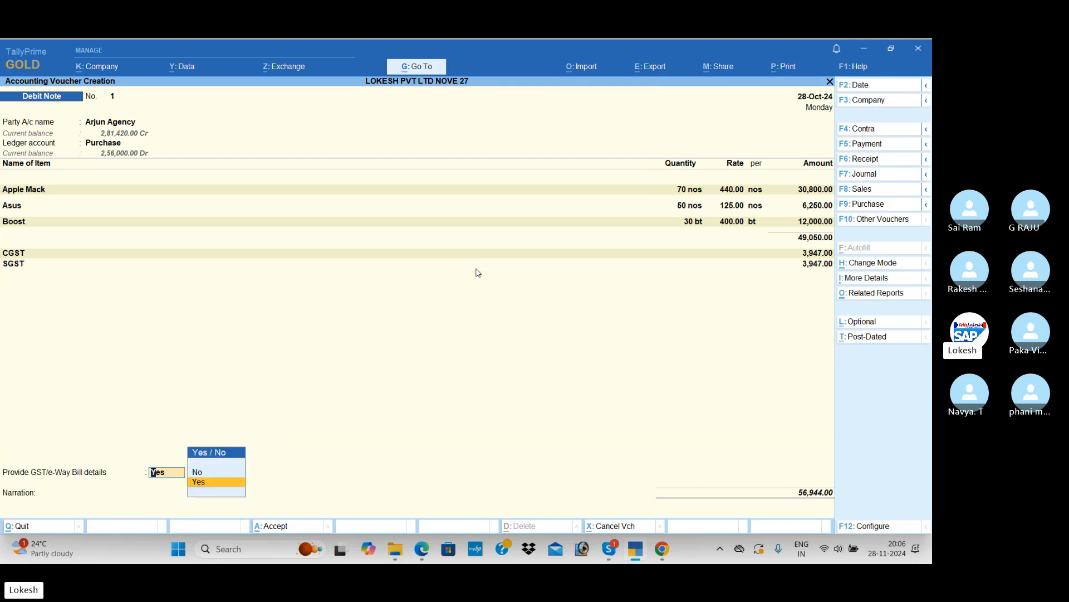
key("Up")
key("Return")
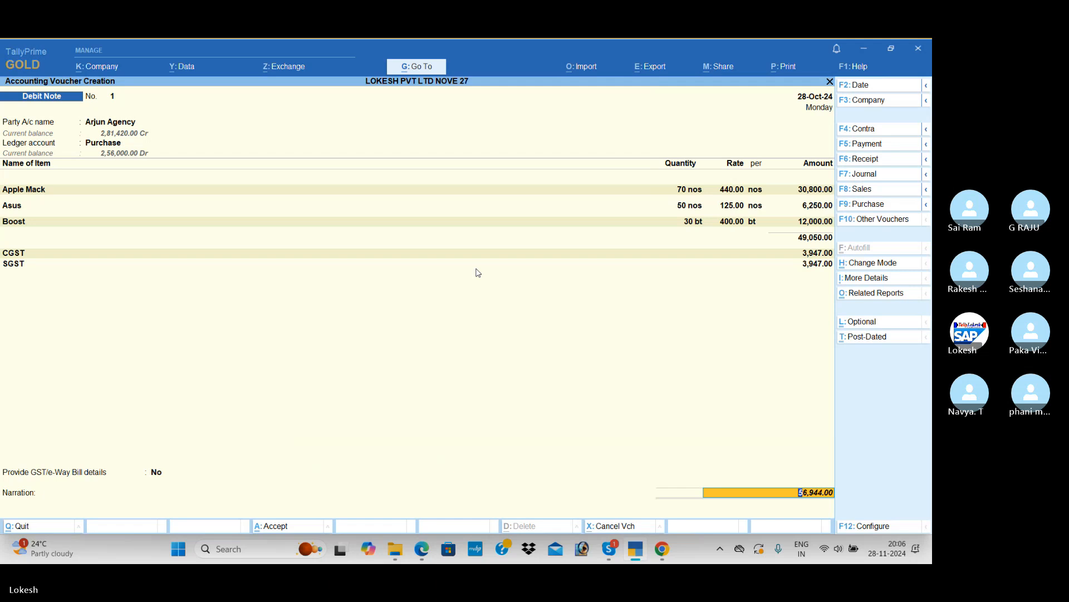
key("Return")
key("Return")
key("Return")
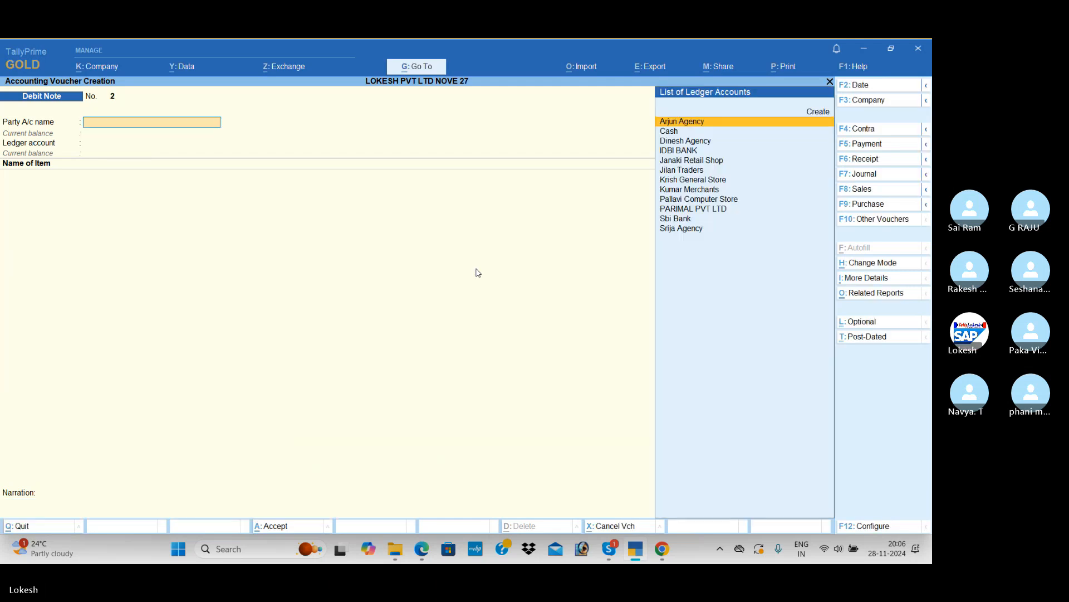
Change the new voucher's type to Credit Note and choose Janaki Retail Shop as party, leaving the receipt and original invoice details blank
left_click(877, 223)
key("Up")
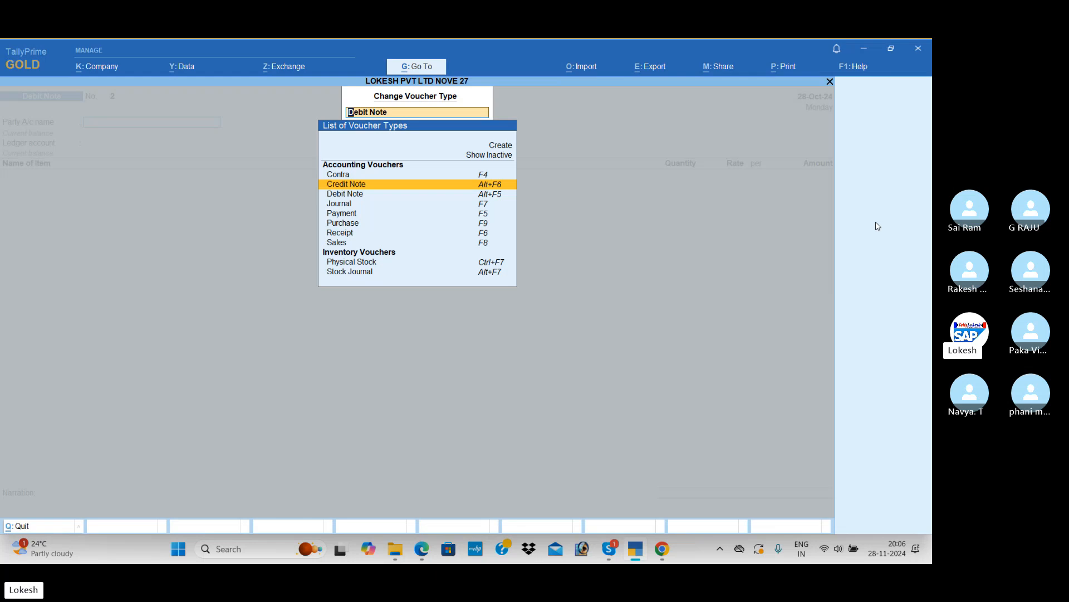
key("Return")
type("J")
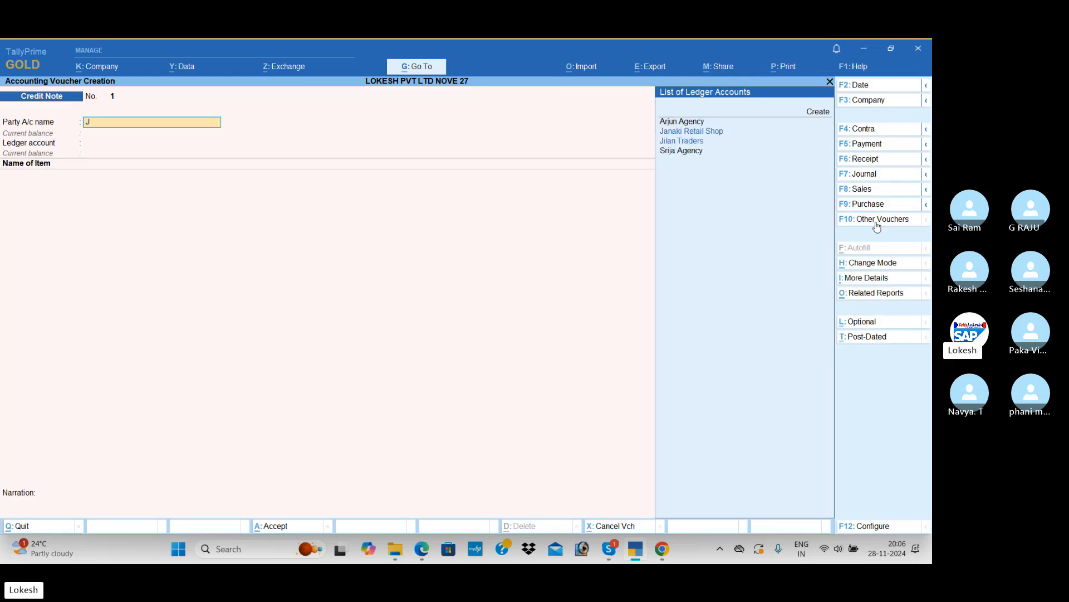
key("Return")
key("Return")
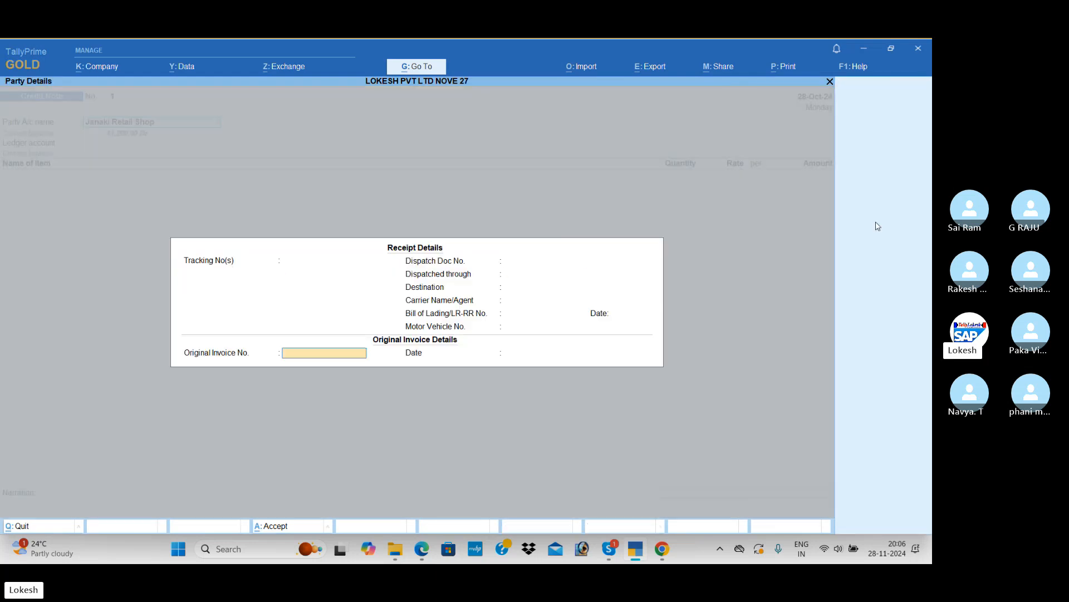
key("Return")
key("Return")
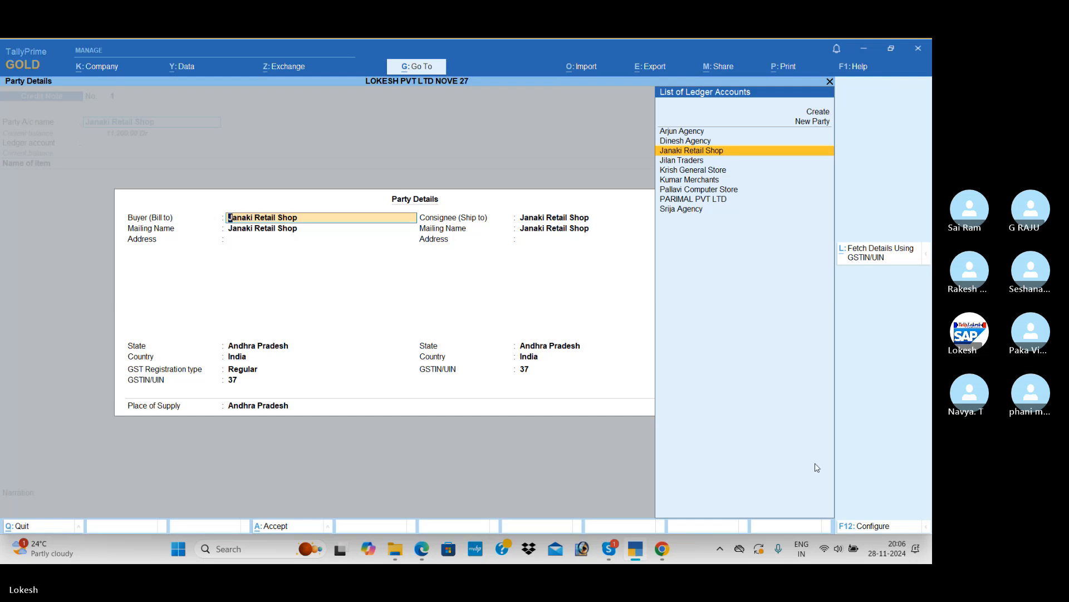
Configure the party details so that separate Buyer and Consignee details are set to No
left_click(867, 525)
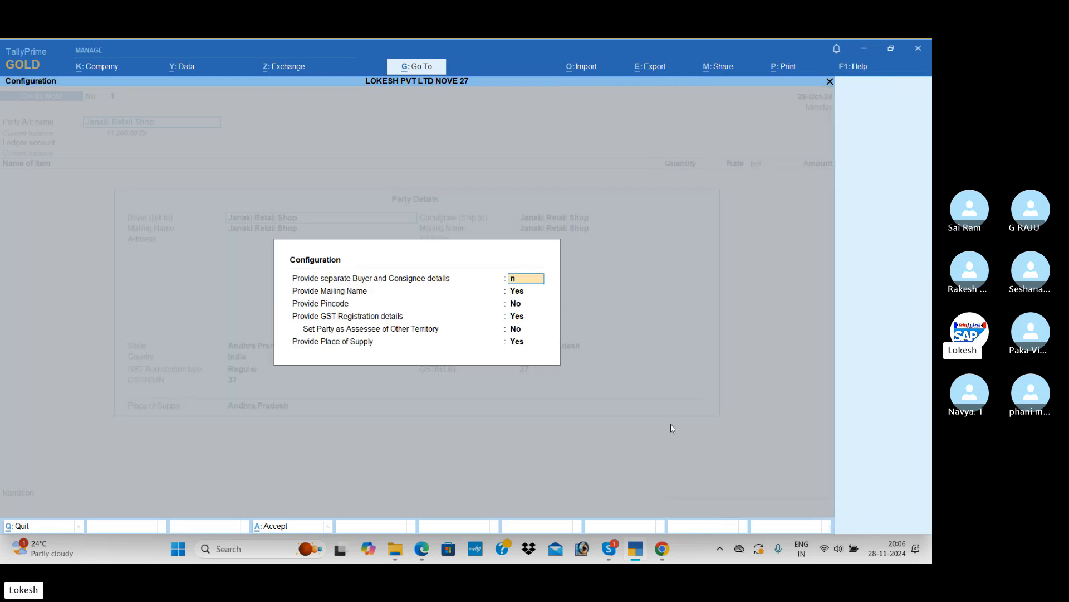
key("Return")
key("Return")
key("Return")
key("Return")
key("Return")
key("Return")
key("Return")
key("Return")
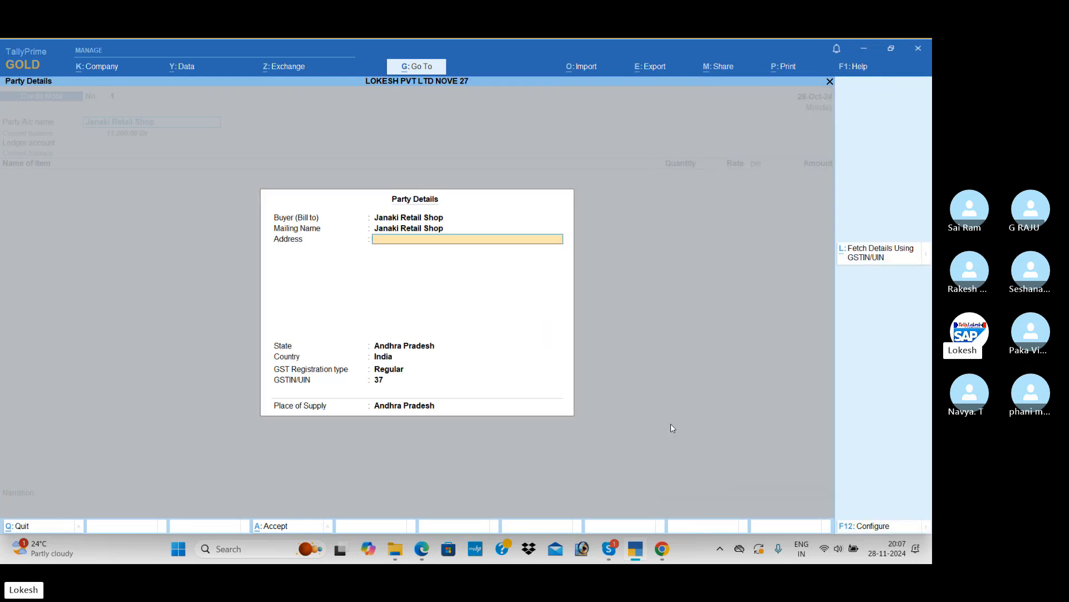
Accept the remaining Janaki Retail Shop party details and set the credit note's ledger account to Sales
key("Return")
key("Return")
key("Return")
key("Return")
key("Return")
key("Return")
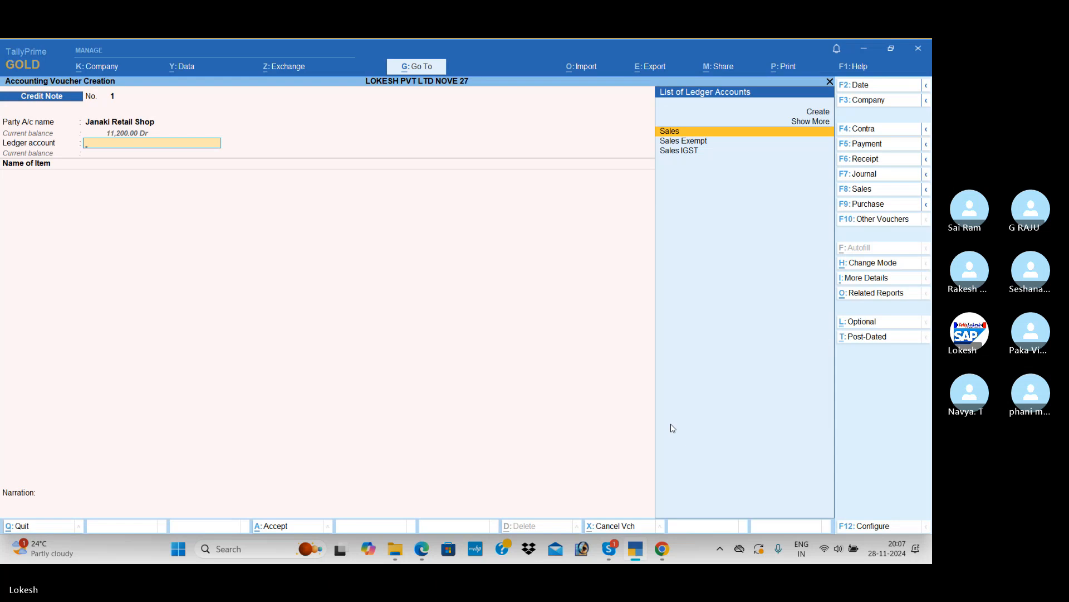
key("Return")
Add Bournvita to the credit note with the first Kamal Computers return quantity from the PDF, 20 nos, at a rate of 450.00
key("Down")
key("Down")
key("Down")
key("Down")
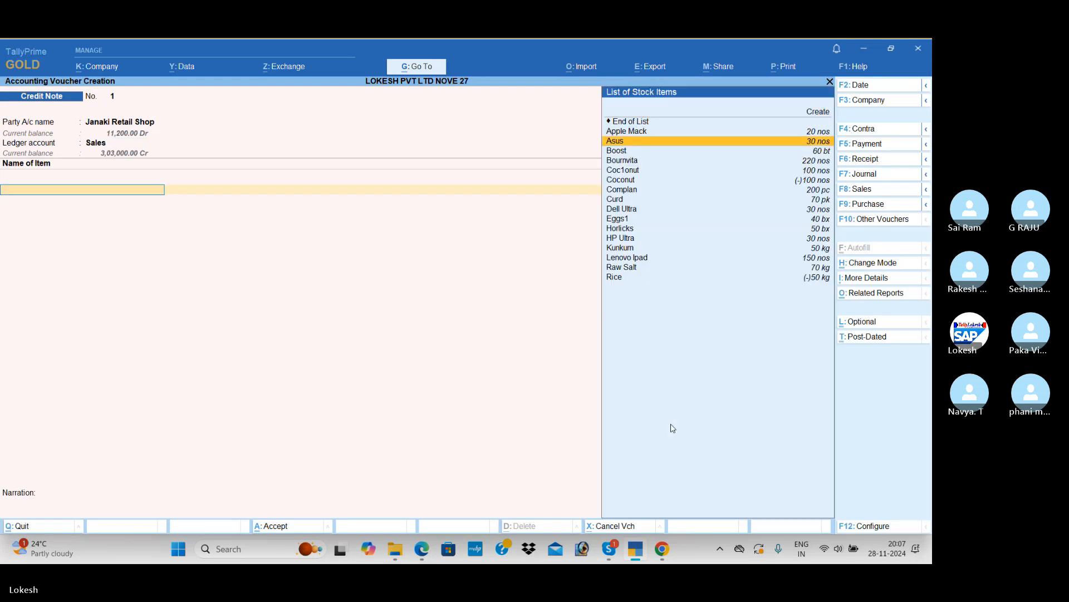
key("Return")
key("alt+Tab")
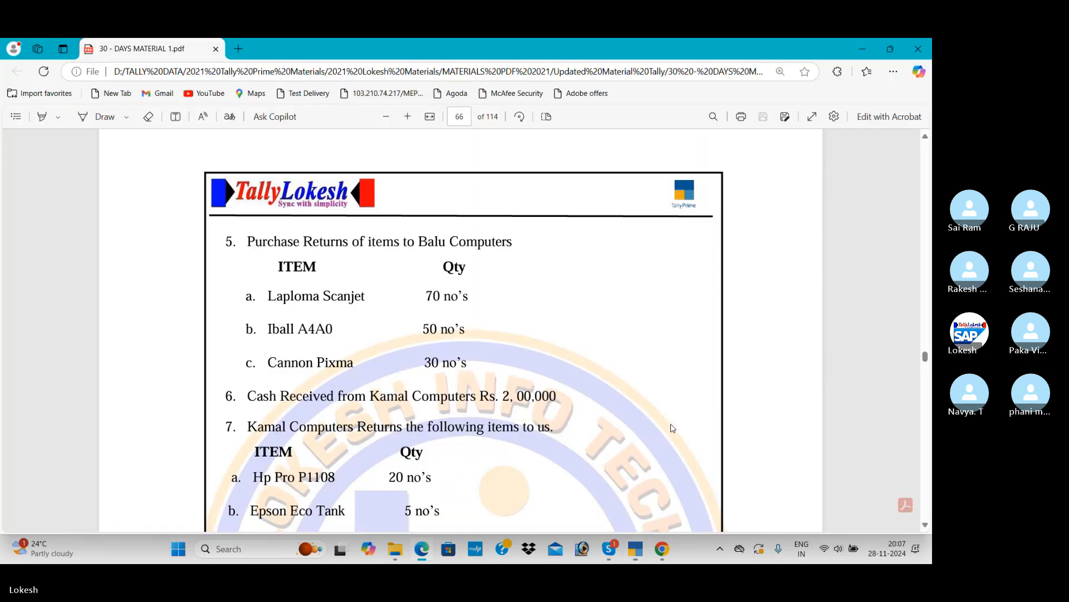
scroll(506, 493, "down", 4)
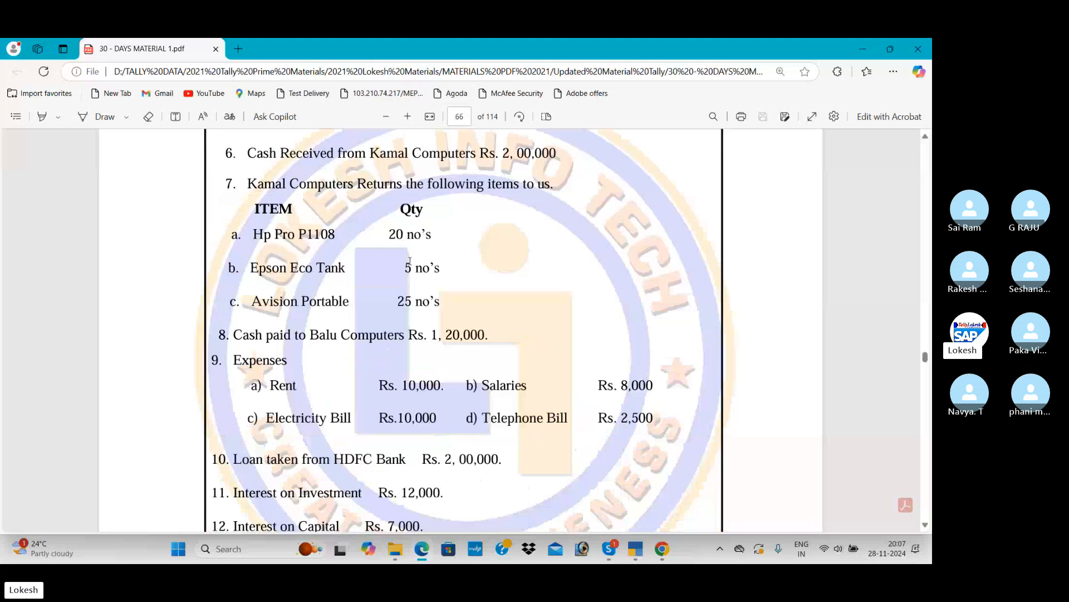
key("alt+Tab")
type("20")
key("Return")
key("Return")
key("Return")
key("Return")
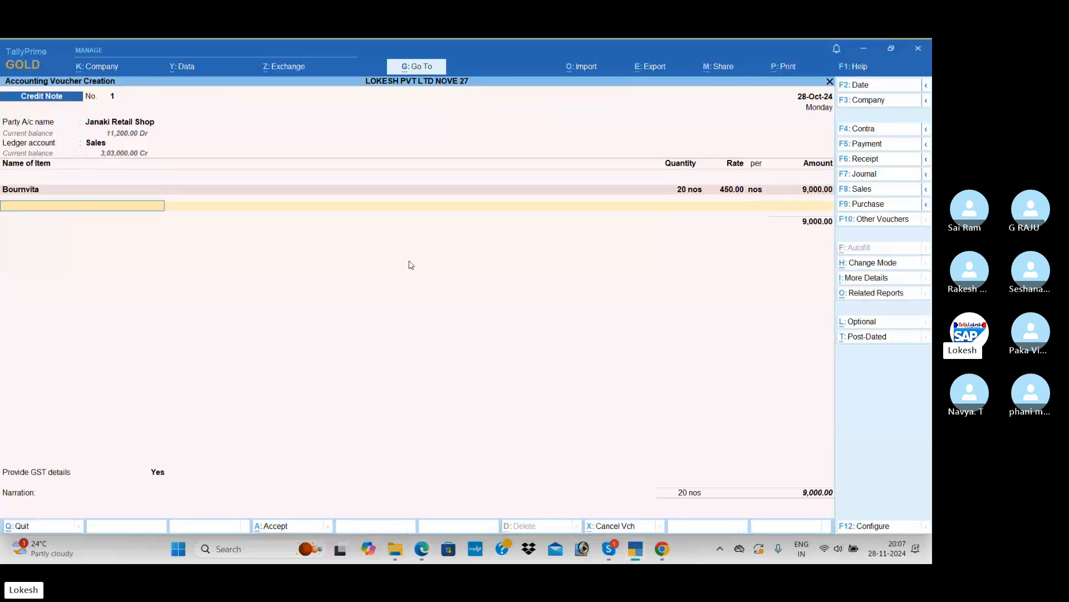
Add Complan to the credit note with the PDF's second sales return quantity, 5 pc, at a rate of 200.00
key("Down")
key("Down")
key("Down")
key("Down")
key("Down")
key("Down")
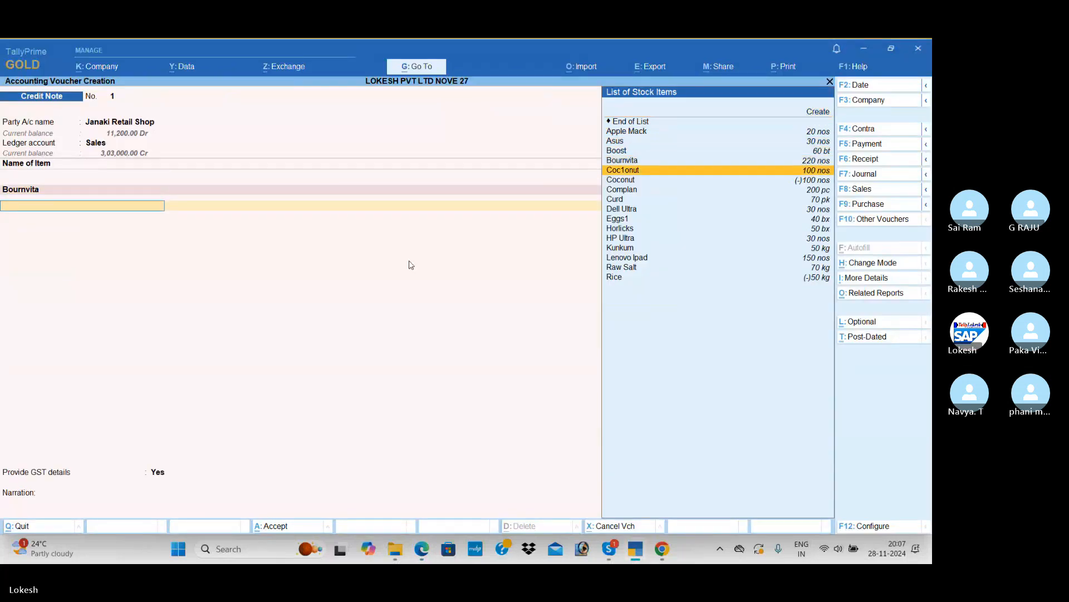
key("Down")
key("Down")
key("Return")
key("alt+Tab")
key("alt+Tab")
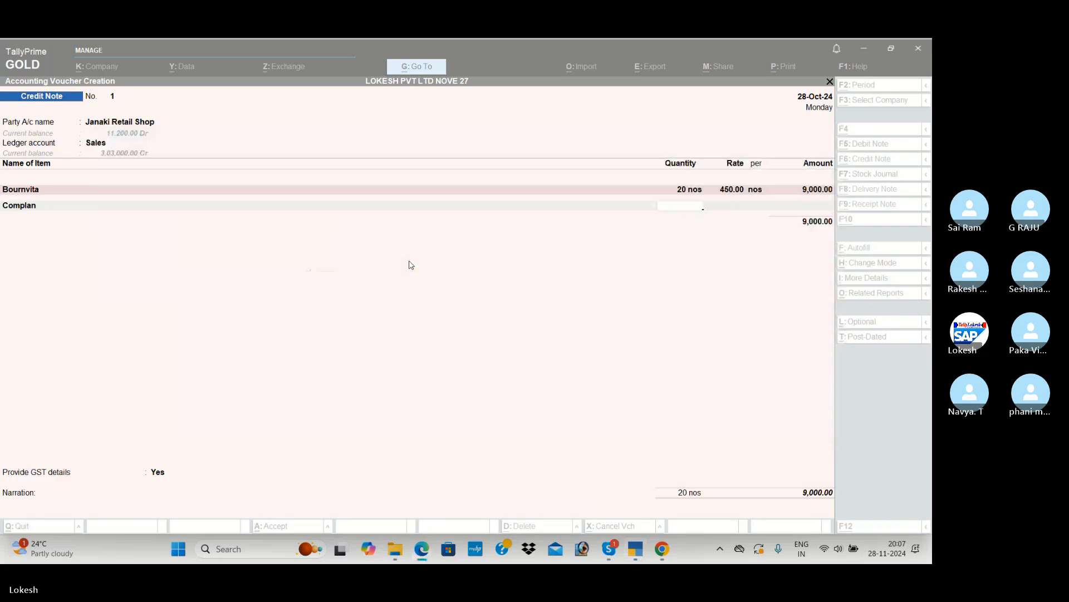
type("5")
key("Return")
Add Dell Ultra to the credit note with the PDF's third sales return quantity, 25 nos, at a rate of 32,000.00, and finish the item list
key("Return")
key("Return")
key("Return")
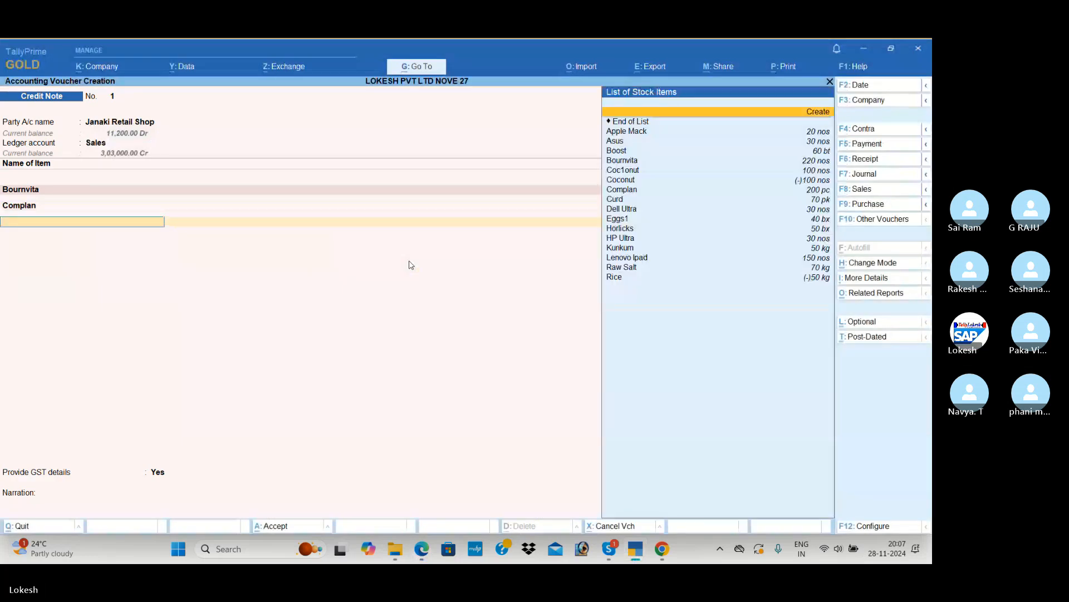
key("Down")
key("Down")
key("Down")
key("Down")
key("Down")
key("Down")
key("Down")
key("Down")
key("Down")
key("Down")
key("Return")
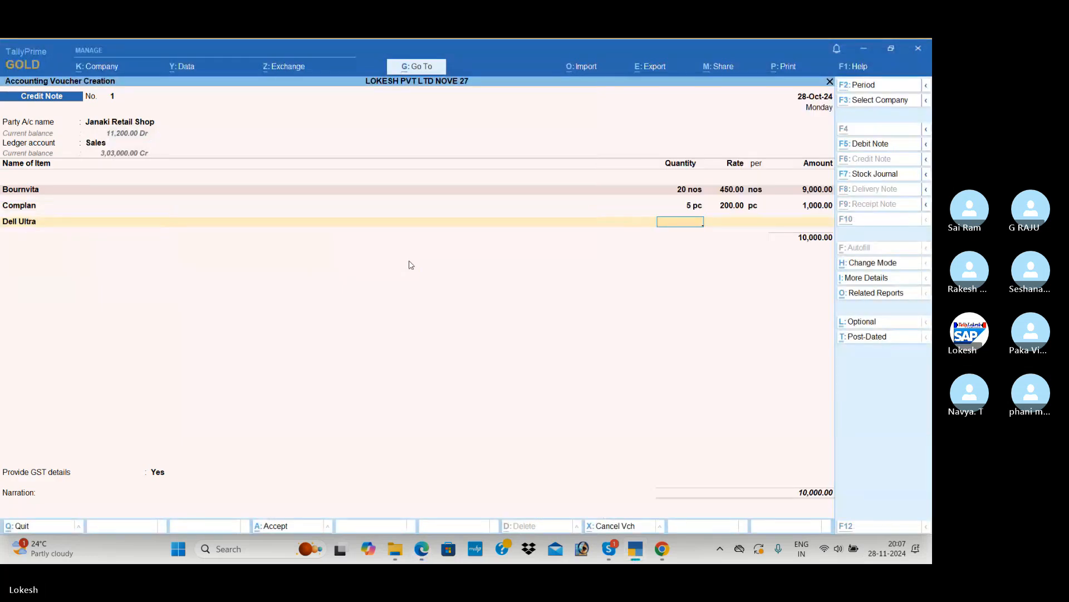
key("alt+Tab")
key("alt+Tab")
type("25")
key("Return")
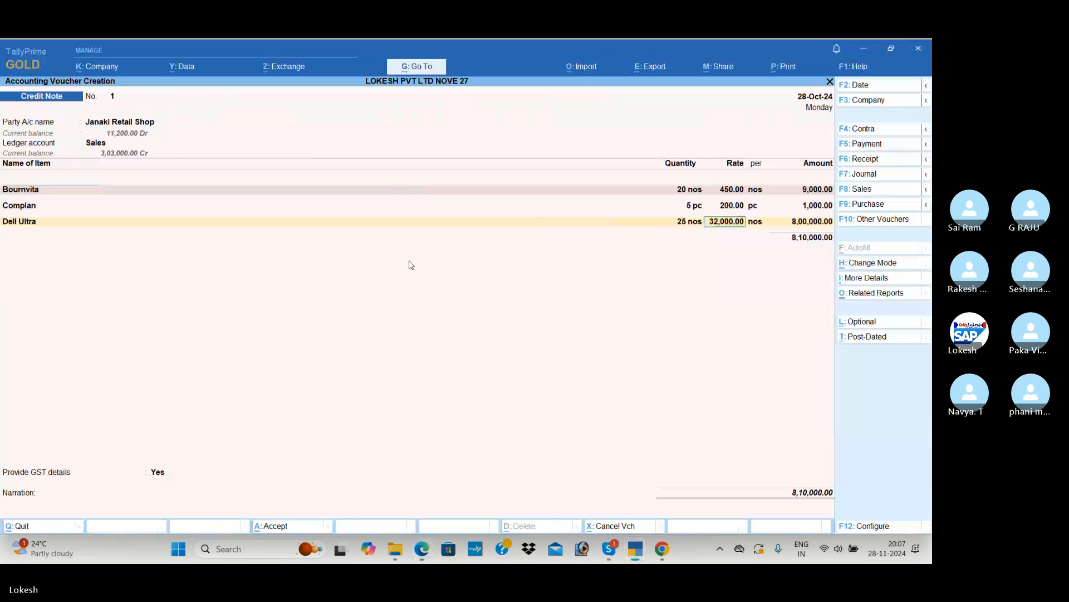
key("Return")
Add the CGST and SGST ledgers to the credit note with their calculated amounts
key("Return")
key("Return")
key("Return")
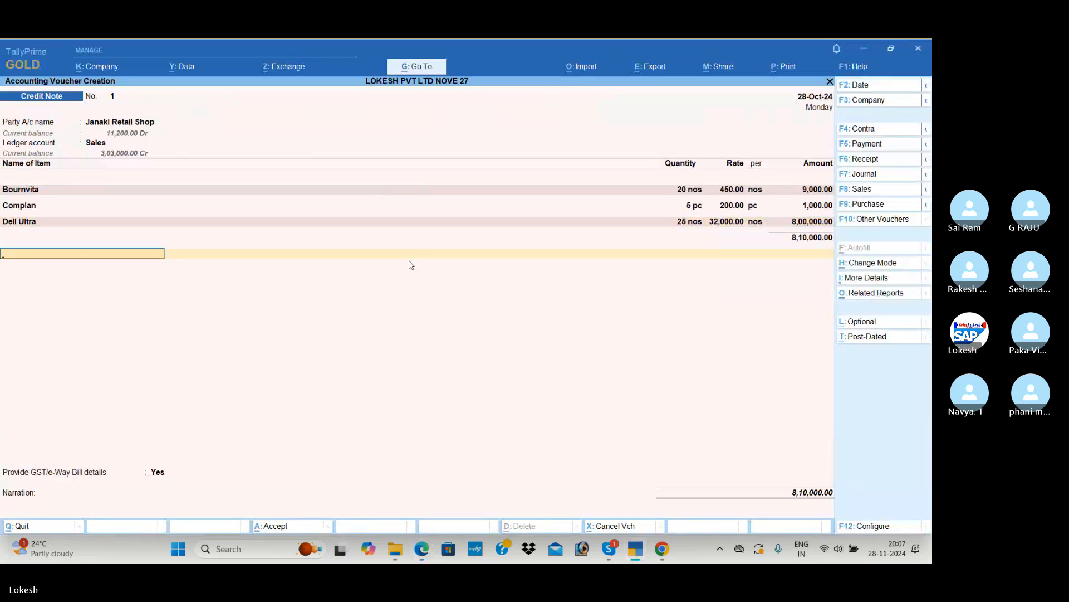
type("cg")
key("Return")
key("Return")
type("sg")
key("Return")
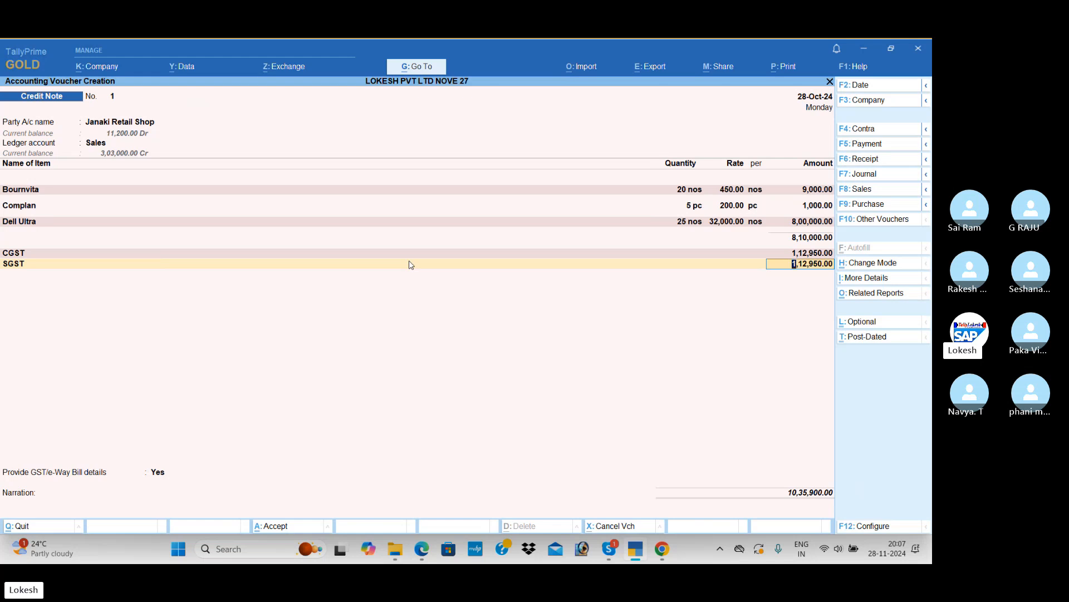
key("Return")
Set Provide GST/e-Way Bill details to No and save the Janaki Retail Shop credit note
key("Return")
key("Up")
key("Return")
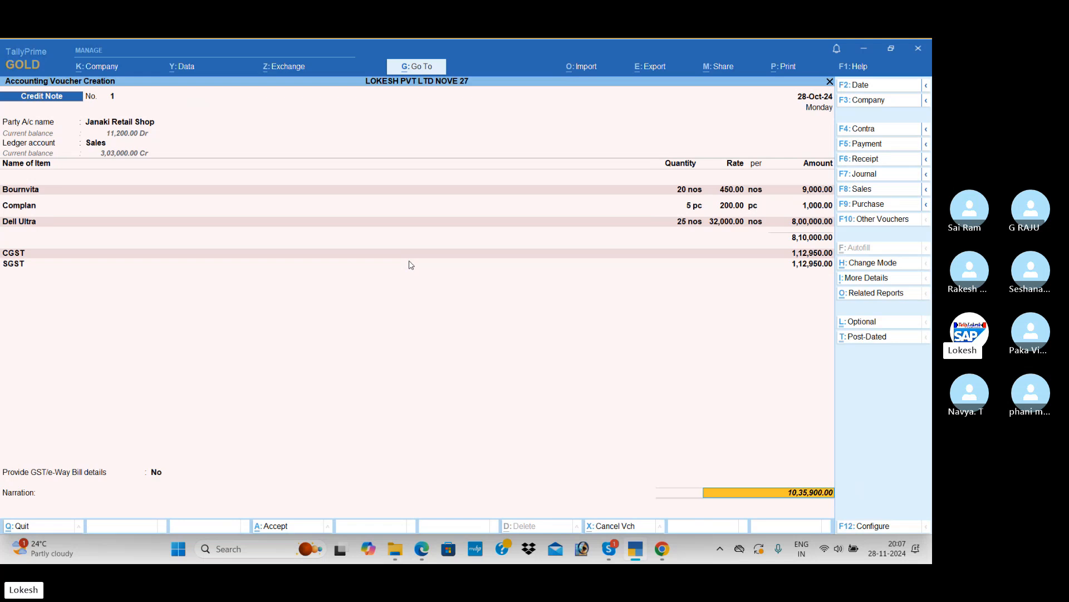
key("Return")
key("Return")
key("Return")
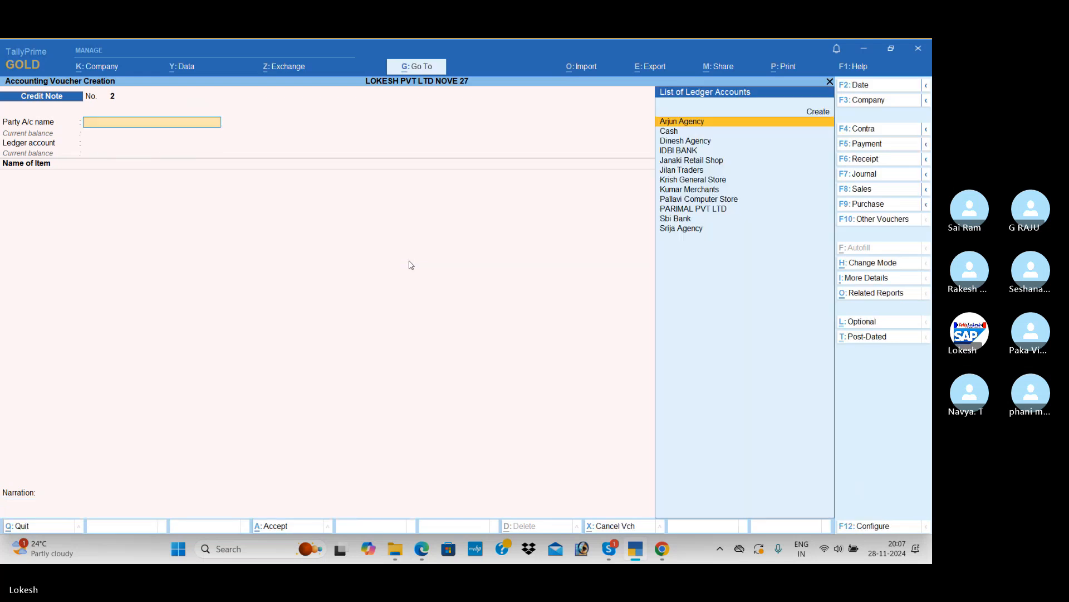
Switch to the PDF and review Problem-5, continuing to Problem-6 to examine the discount column of the Goodby Agency purchase
key("alt+Tab")
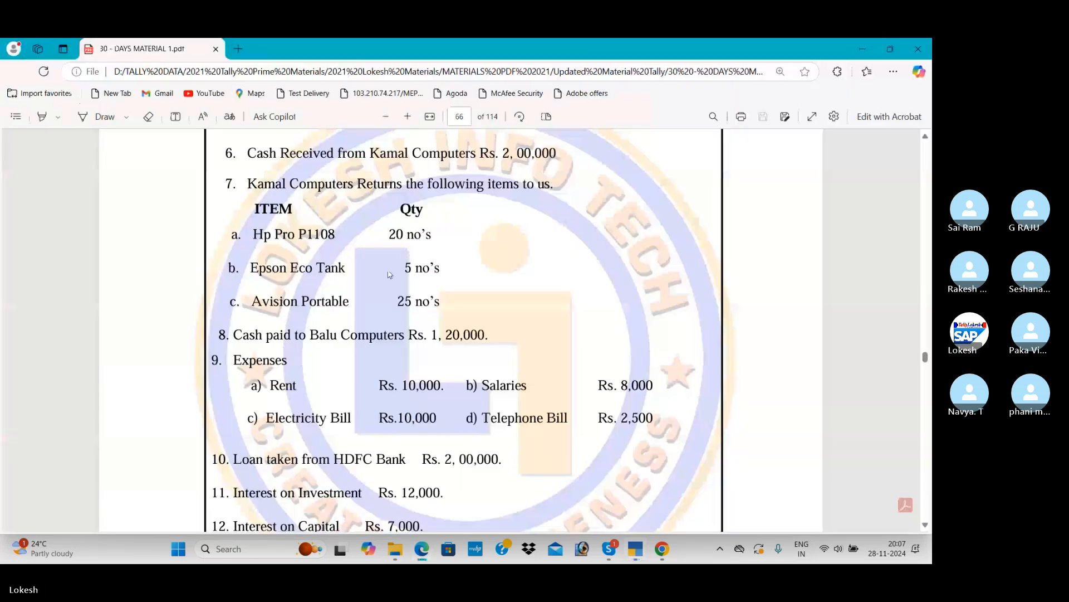
scroll(437, 247, "down", 4)
scroll(411, 280, "up", 10)
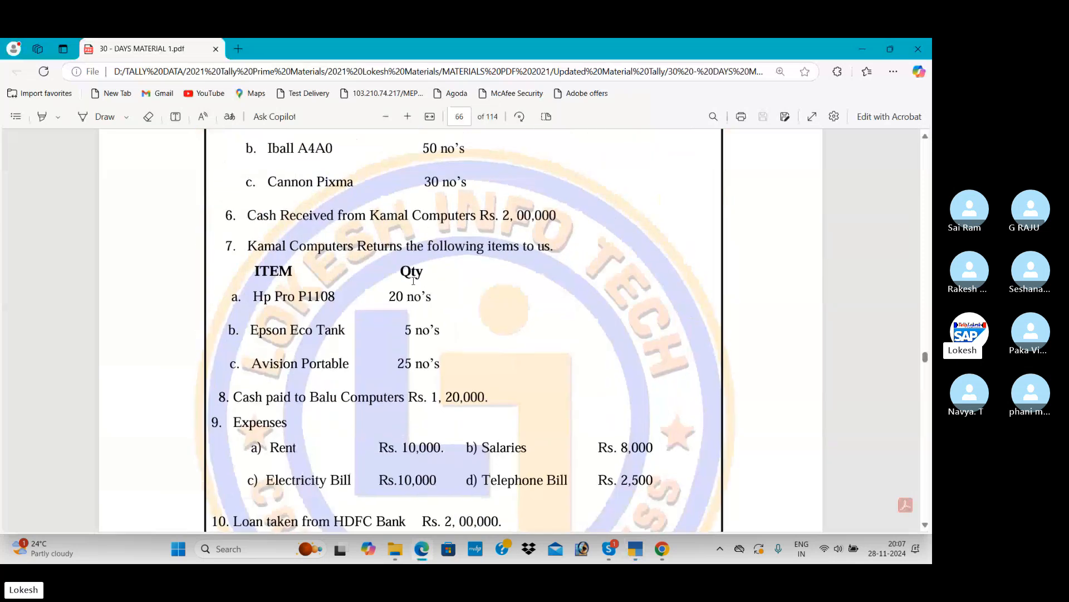
scroll(413, 280, "up", 10)
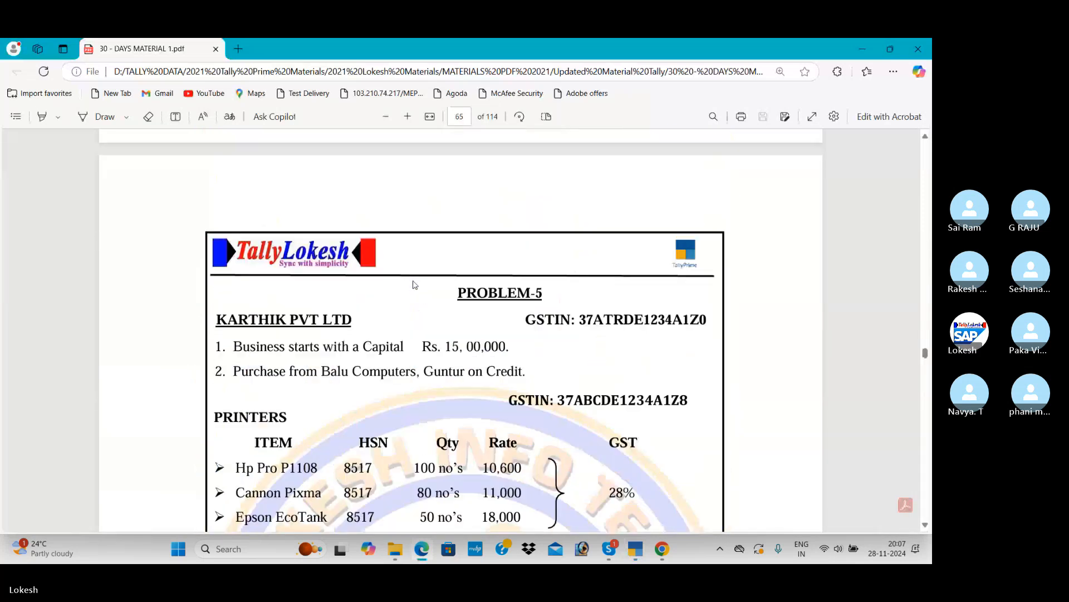
scroll(414, 285, "down", 10)
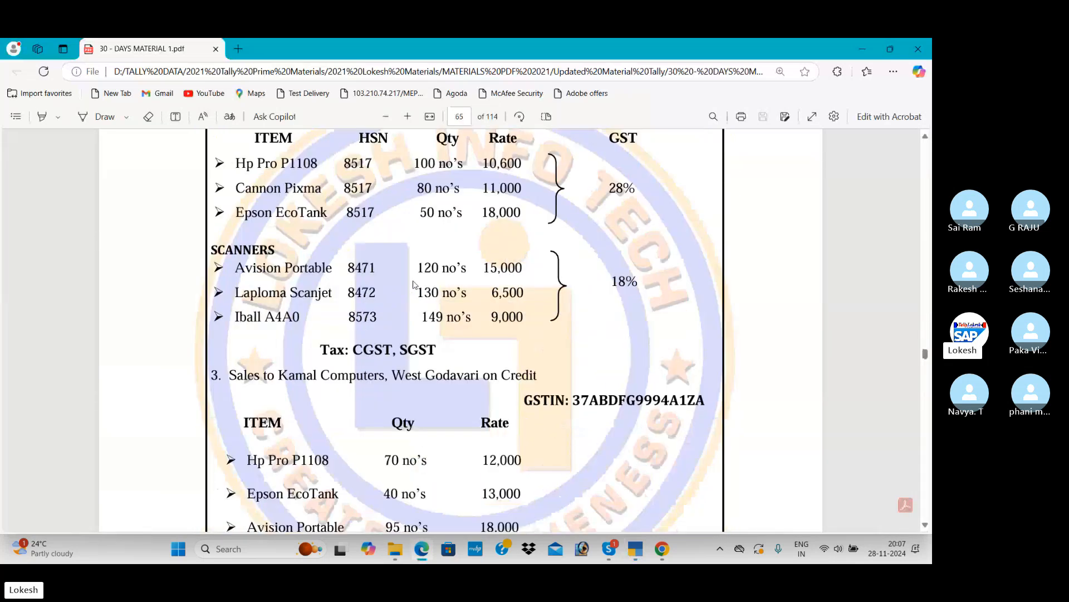
scroll(414, 285, "down", 5)
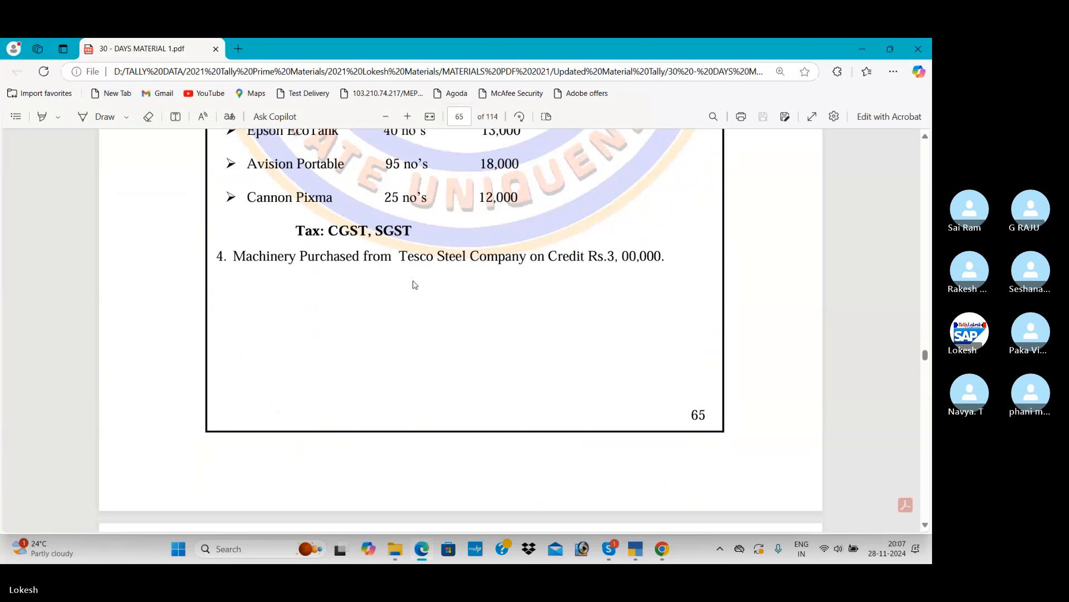
scroll(414, 284, "down", 10)
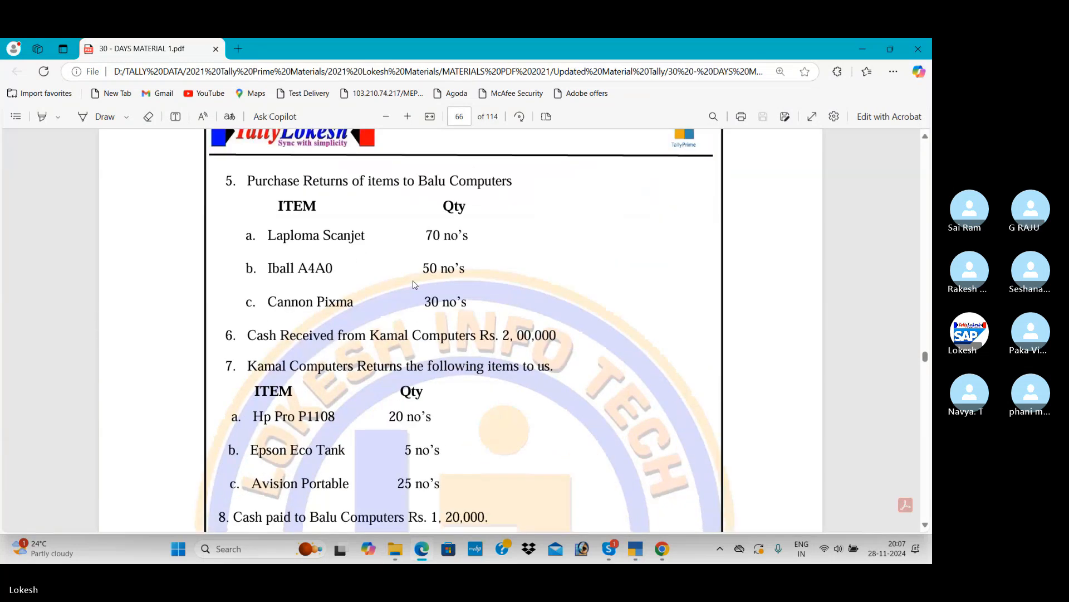
scroll(414, 285, "down", 10)
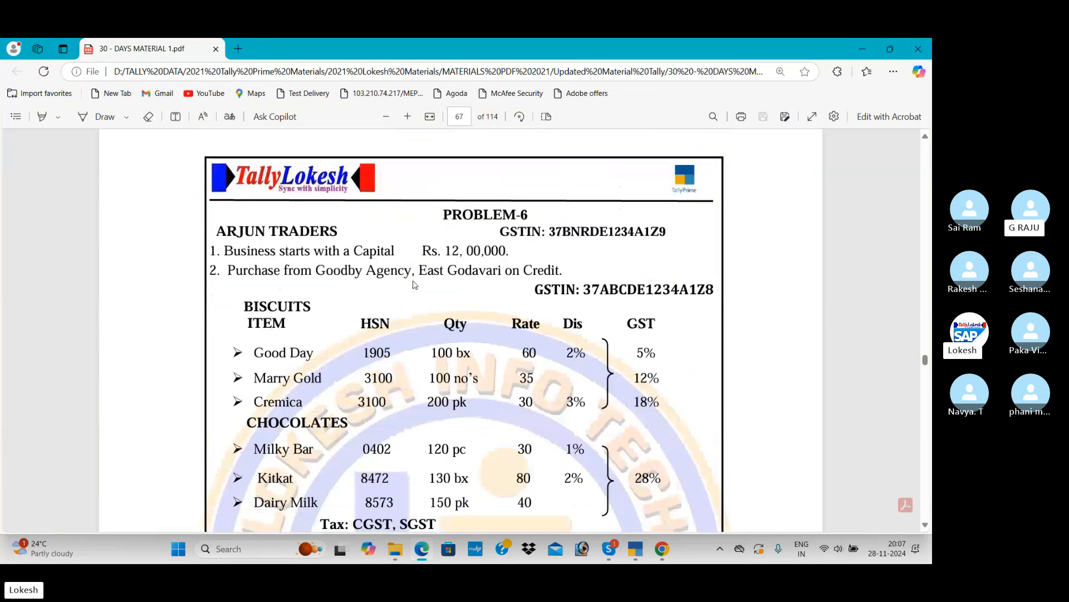
double_click(572, 284)
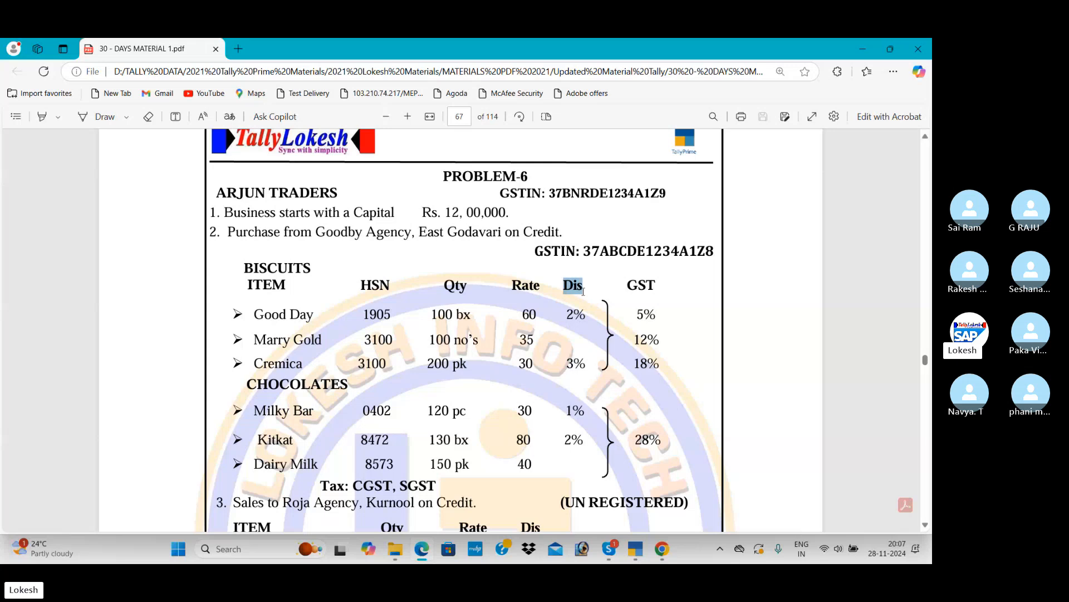
scroll(575, 315, "down", 1)
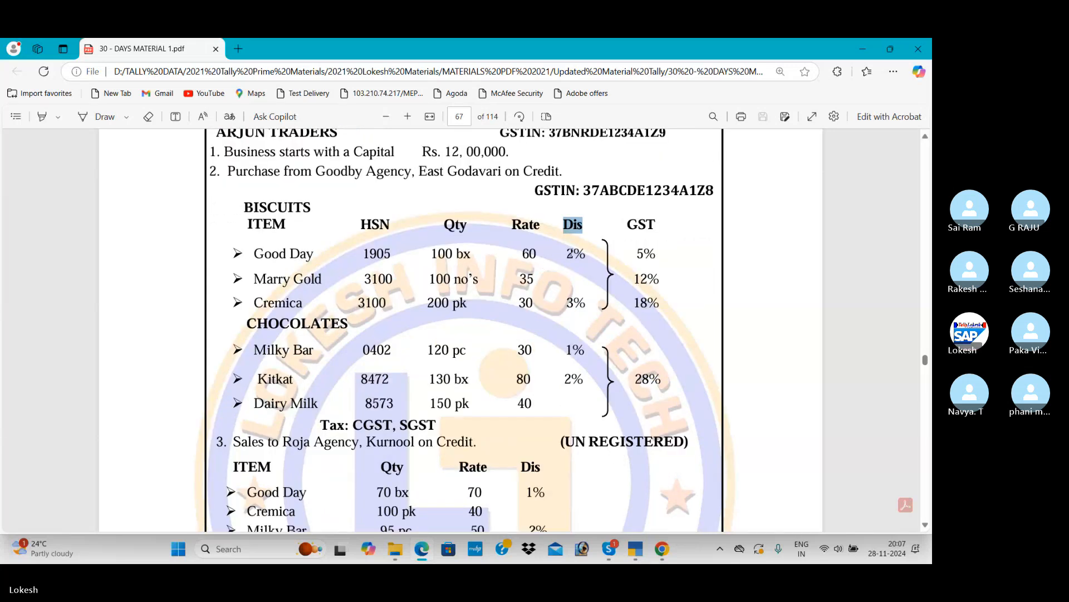
left_click(572, 252)
double_click(571, 253)
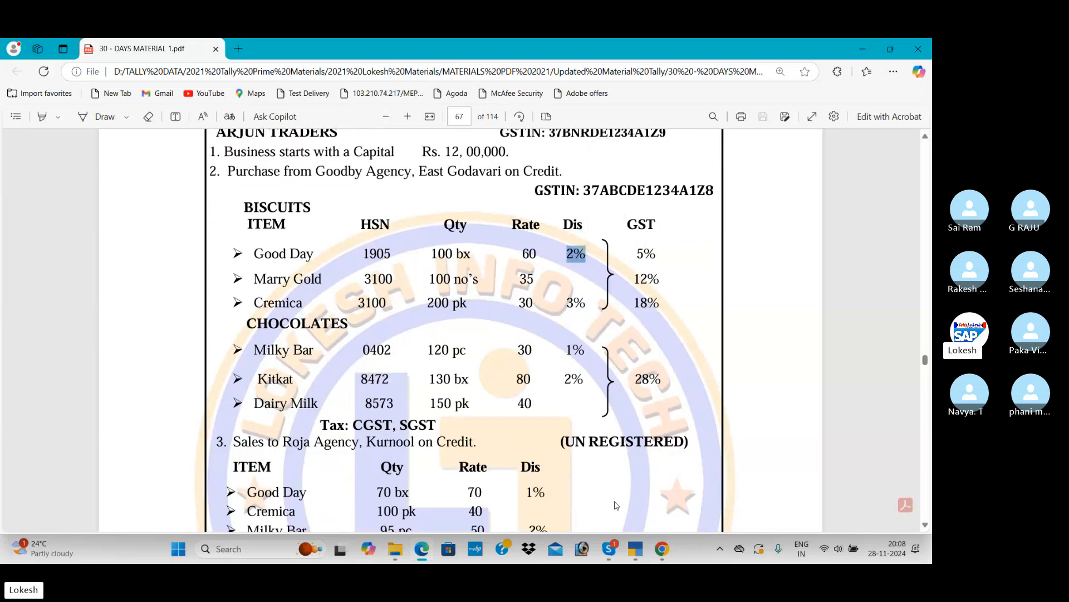
scroll(636, 500, "down", 2)
Switch to TallyPrime and start a purchase voucher, leaving the supplier invoice number and date blank
left_click(635, 549)
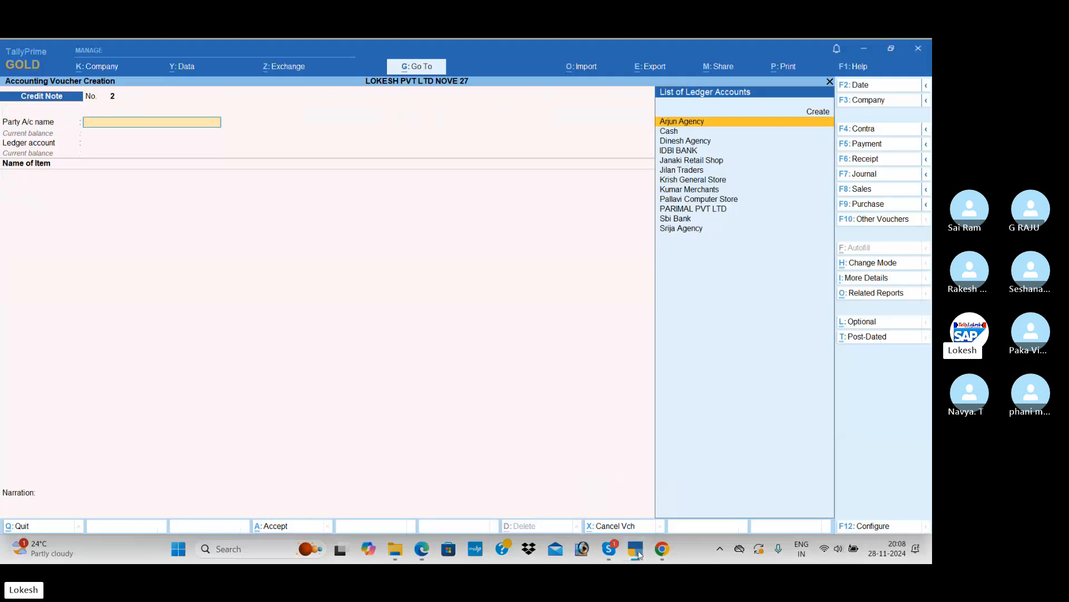
left_click(882, 205)
key("Return")
key("Return")
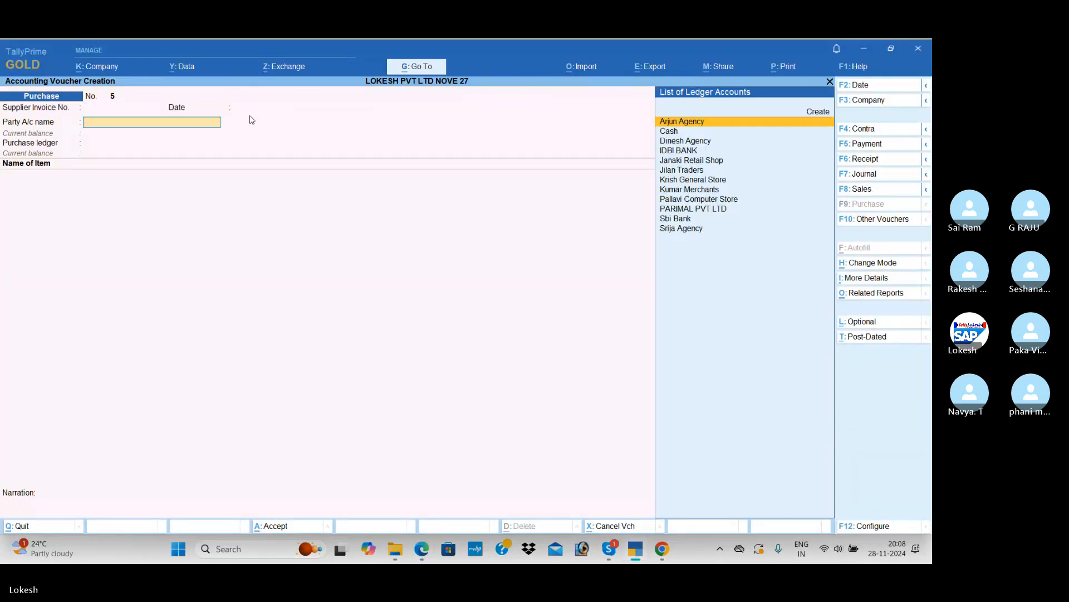
Check the Problem-6 supplier in the PDF and create a party ledger named Good Bay Agency from the purchase voucher
key("alt+Tab")
scroll(301, 249, "up", 4)
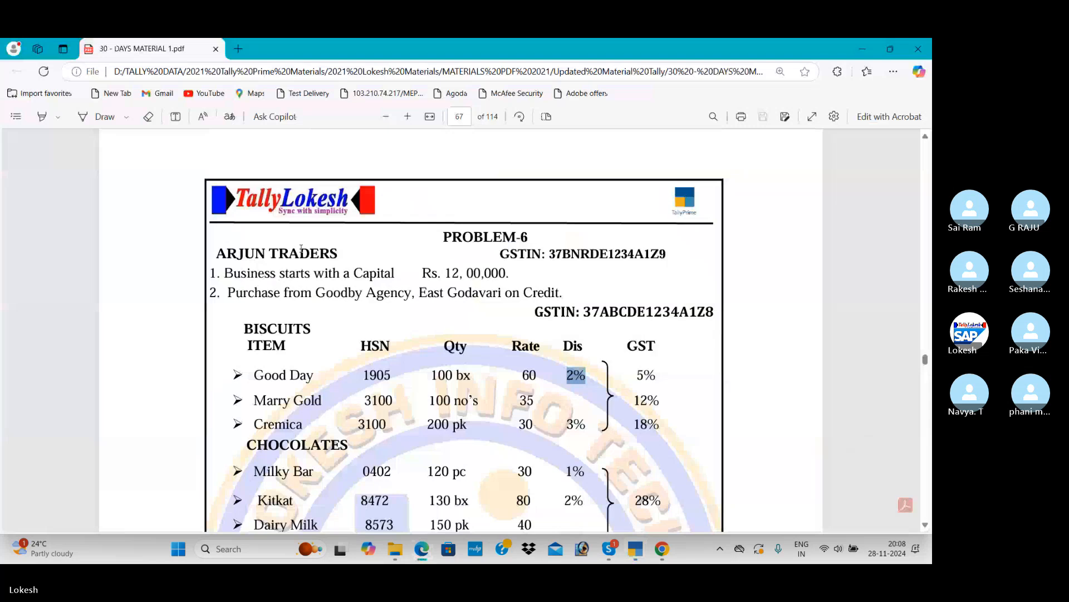
double_click(334, 293)
key("alt+Tab")
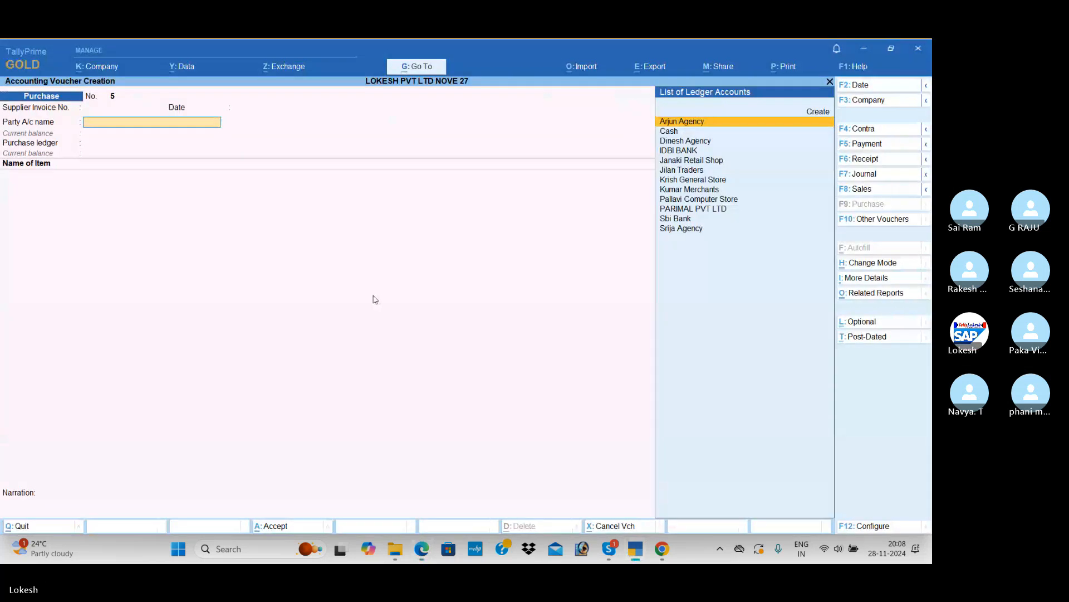
key("alt+c")
type("Good Bay Agen")
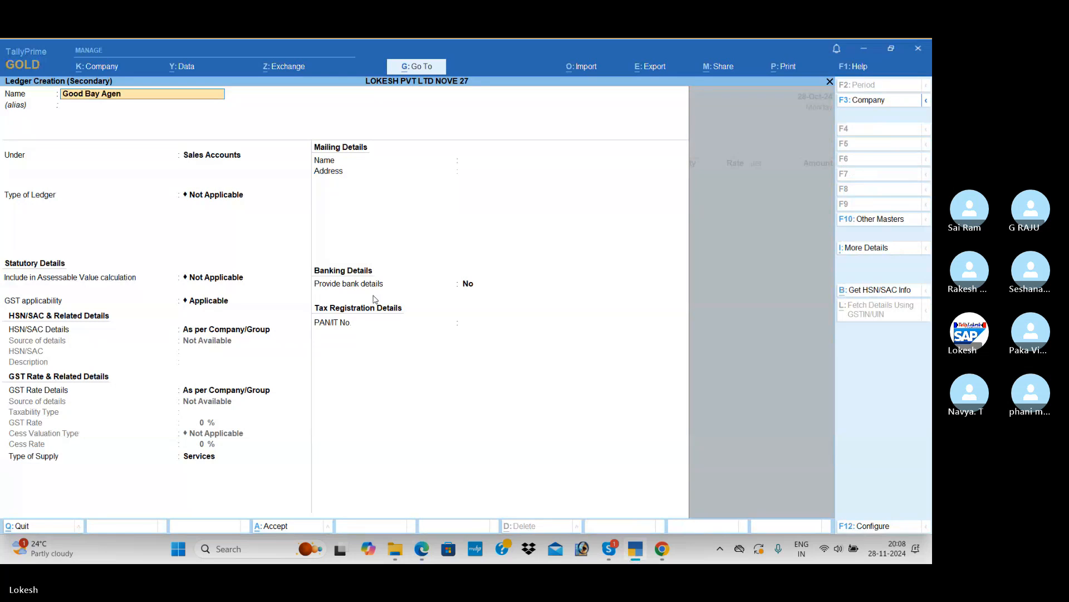
key("Return")
key("Return")
Place the Good Bay Agency ledger under Sundry Creditors and keep its mailing details with Andhra Pradesh, India
type("Sun")
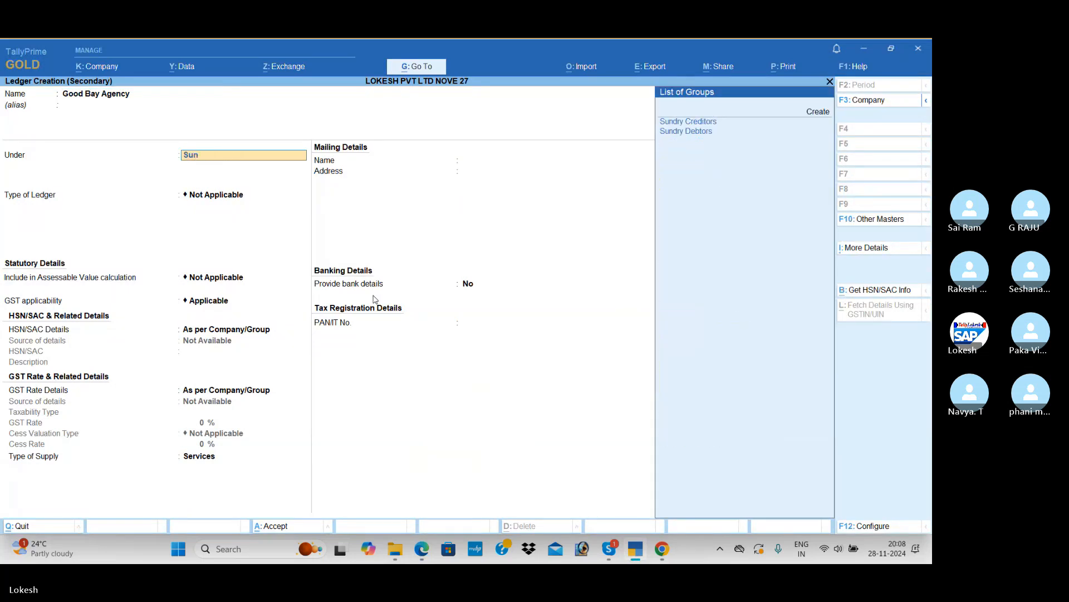
key("Down")
key("Return")
key("Return")
Keep the registration type as Regular and enter only 37 as the supplier ledger's GSTIN/UIN
key("Return")
key("Return")
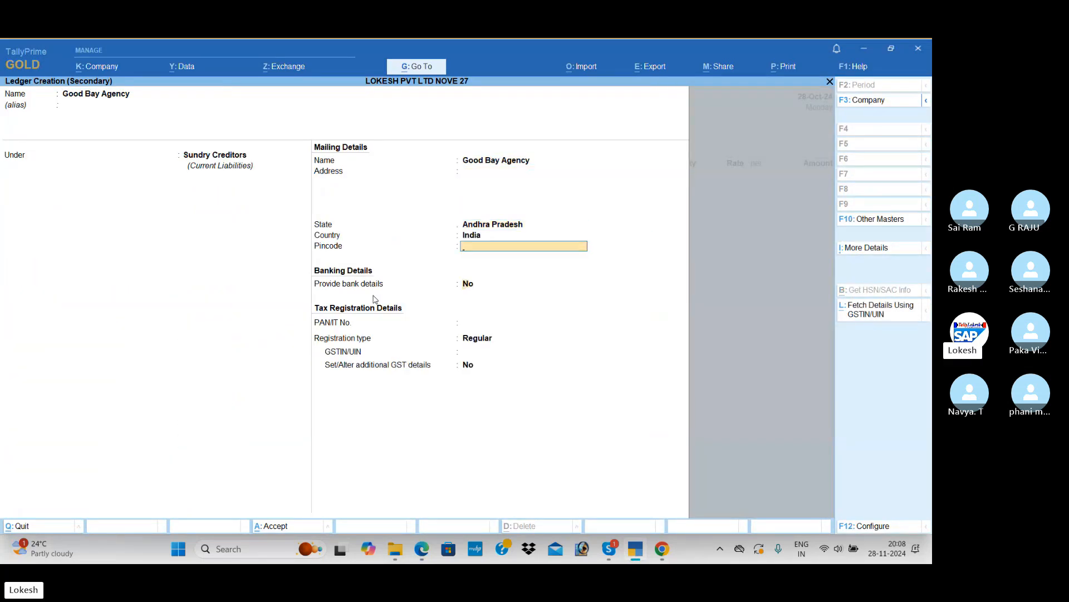
key("Return")
key("Return")
key("Return")
key("Return")
key("Return")
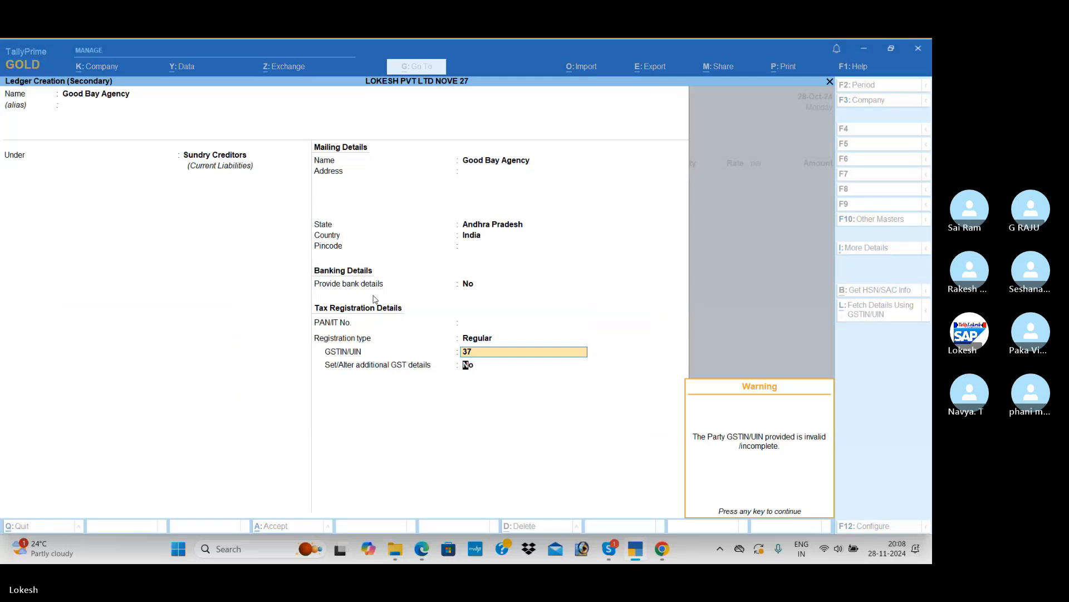
key("Return")
Save the Good Bay Agency ledger and accept its party details, with Purchase as the purchase ledger
key("Return")
key("ctrl+a")
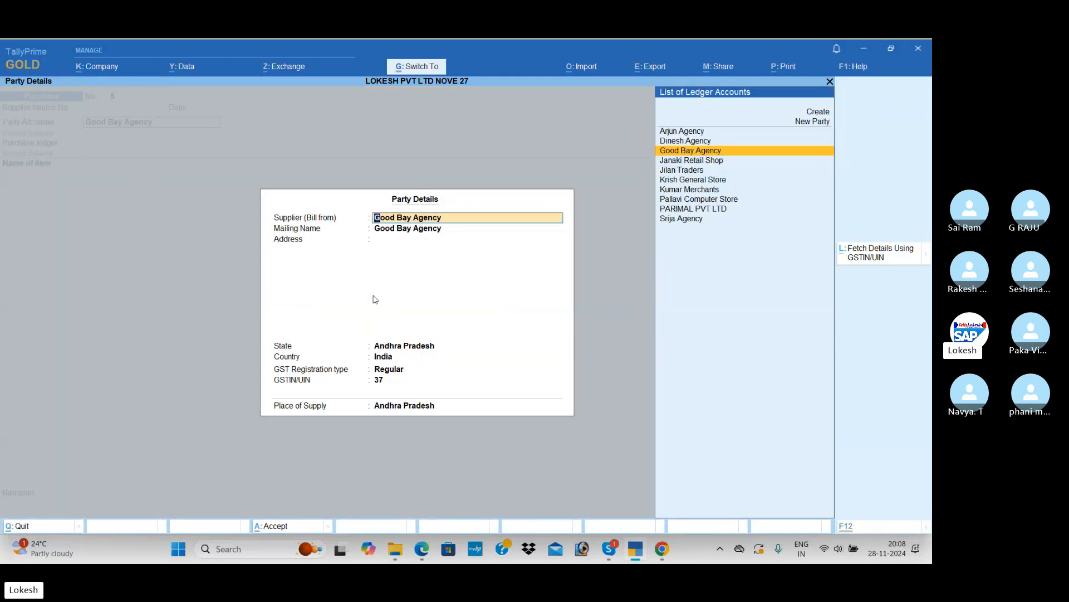
key("ctrl+a")
Add Apple Mack to the purchase voucher using the PDF's Good Day figures: quantity 100 nos at a rate of 60.00
key("Return")
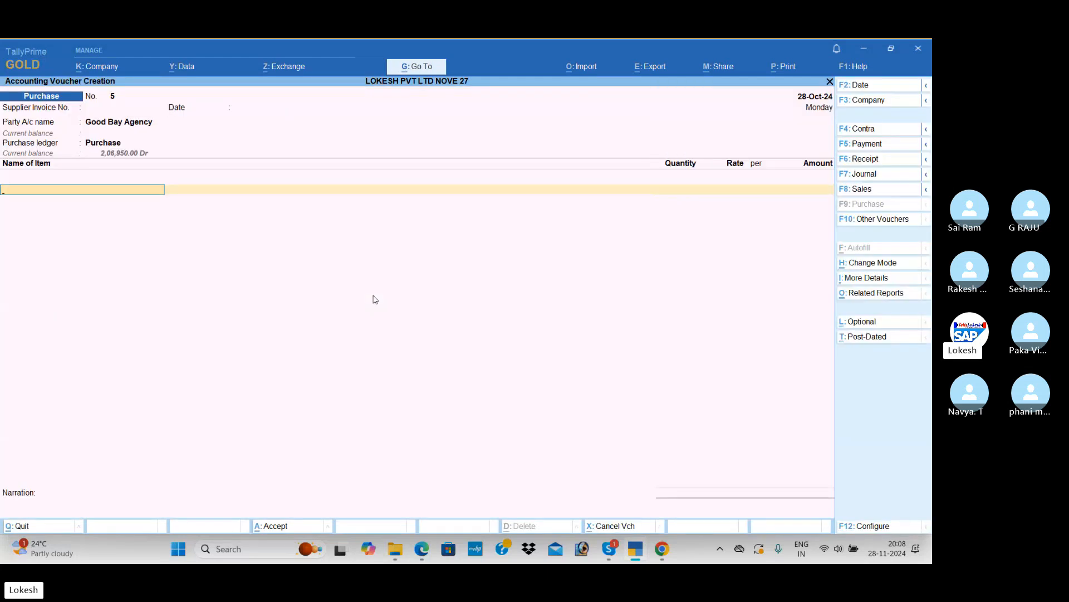
key("Return")
key("alt+Tab")
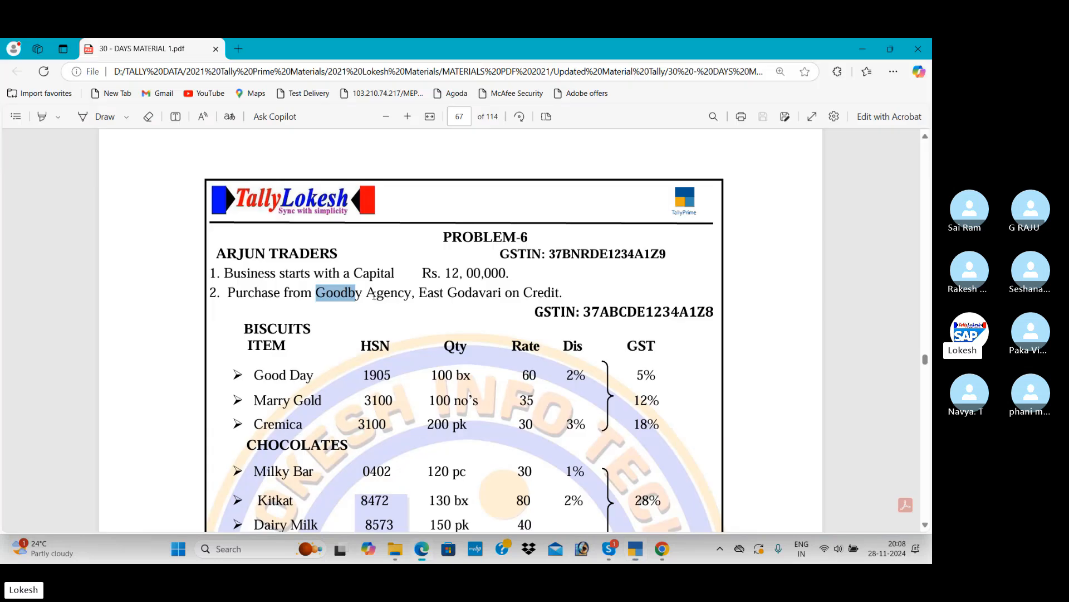
key("alt+Tab")
type("100")
key("Return")
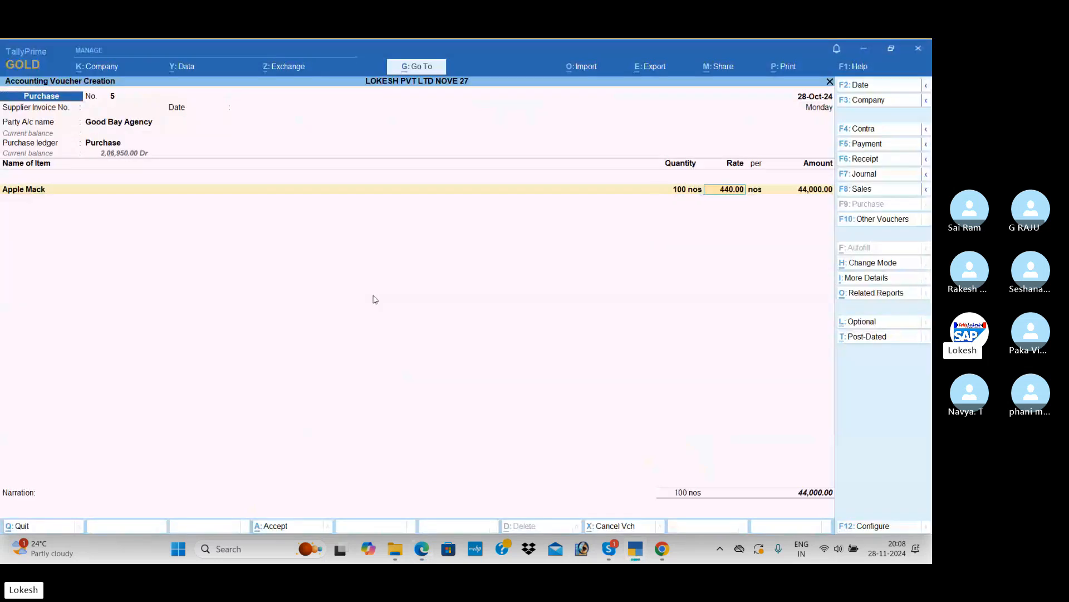
type("60")
key("Return")
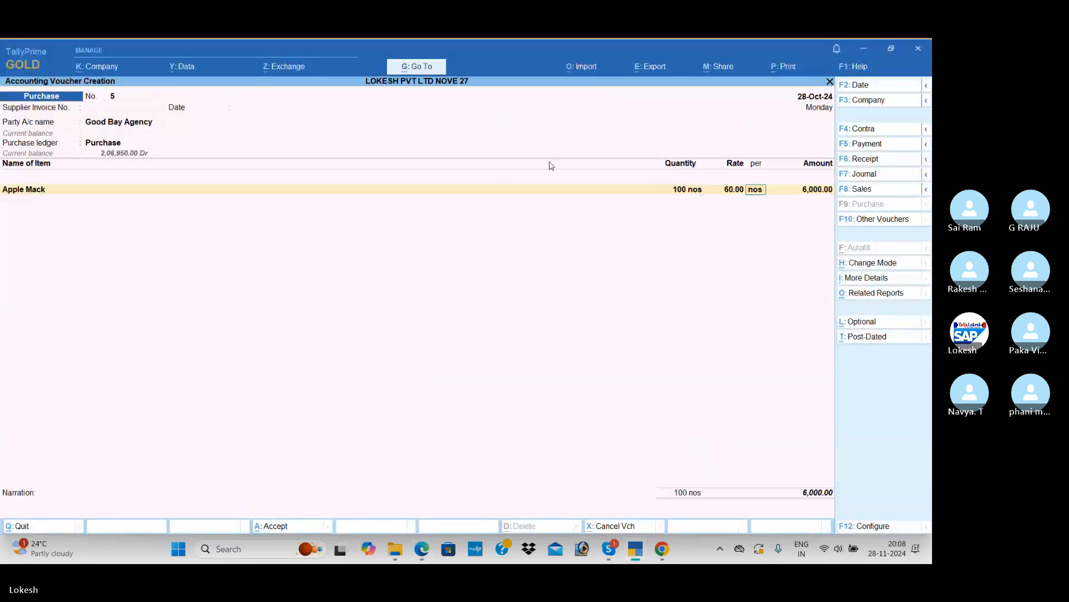
Set the company feature Use Discount column in invoices to Yes and save the company features
left_click(105, 68)
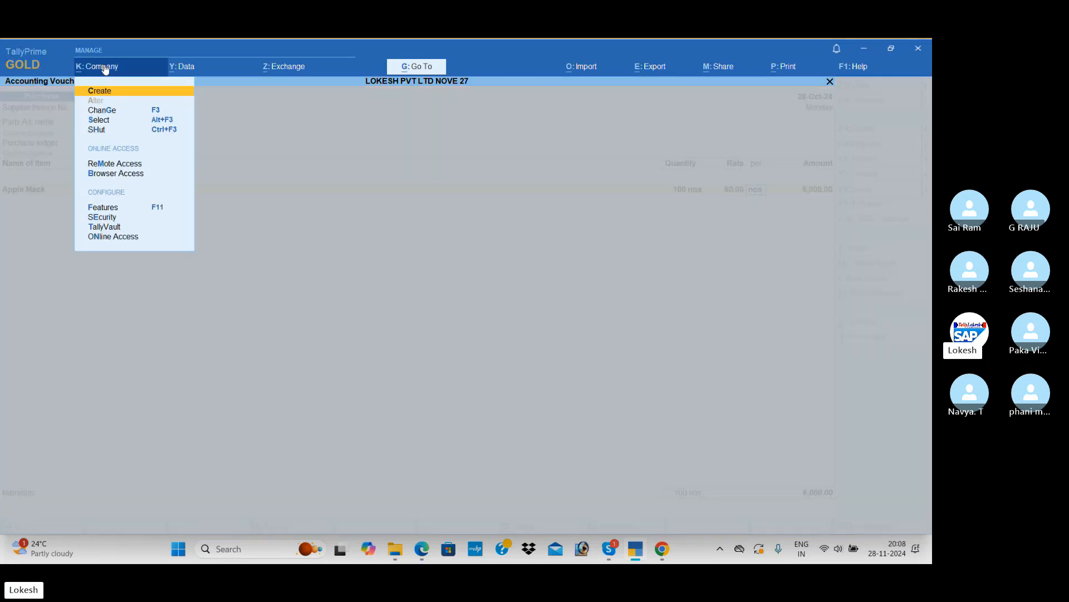
left_click(129, 209)
left_click(379, 374)
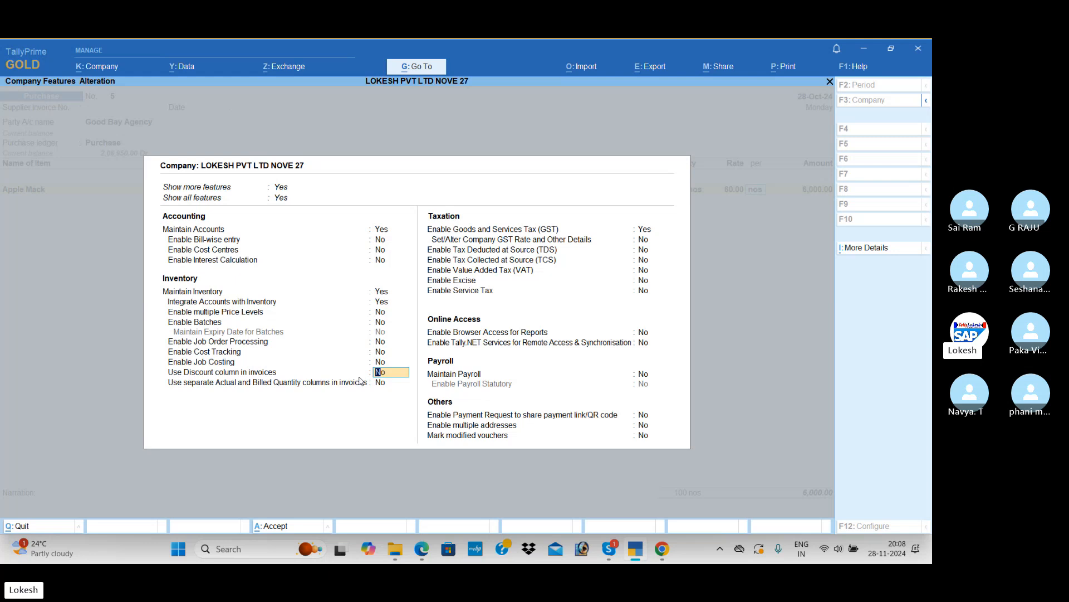
type("y")
key("Return")
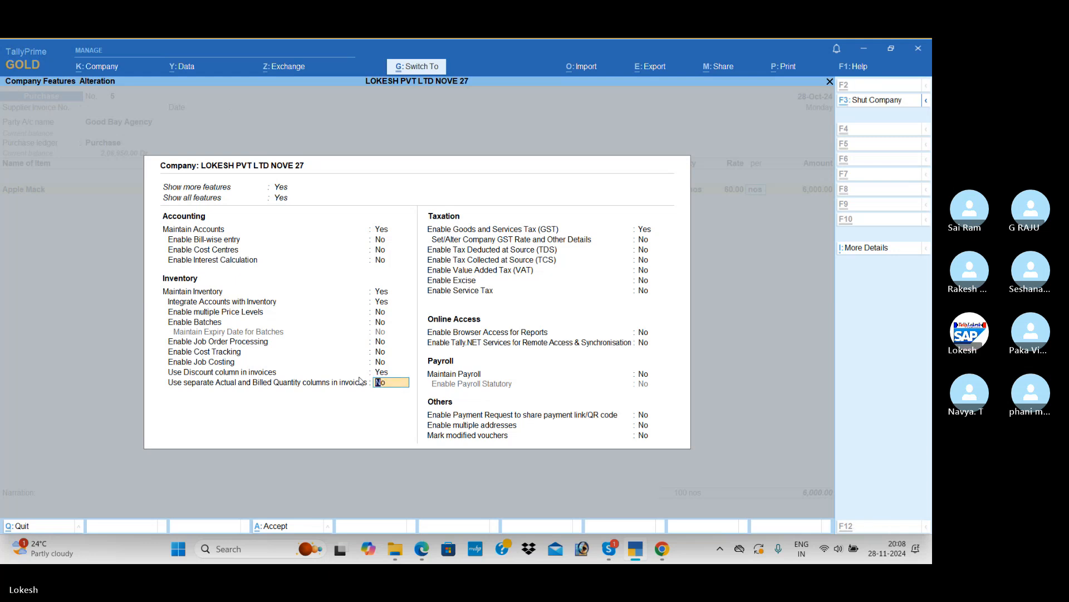
key("ctrl+a")
key("Return")
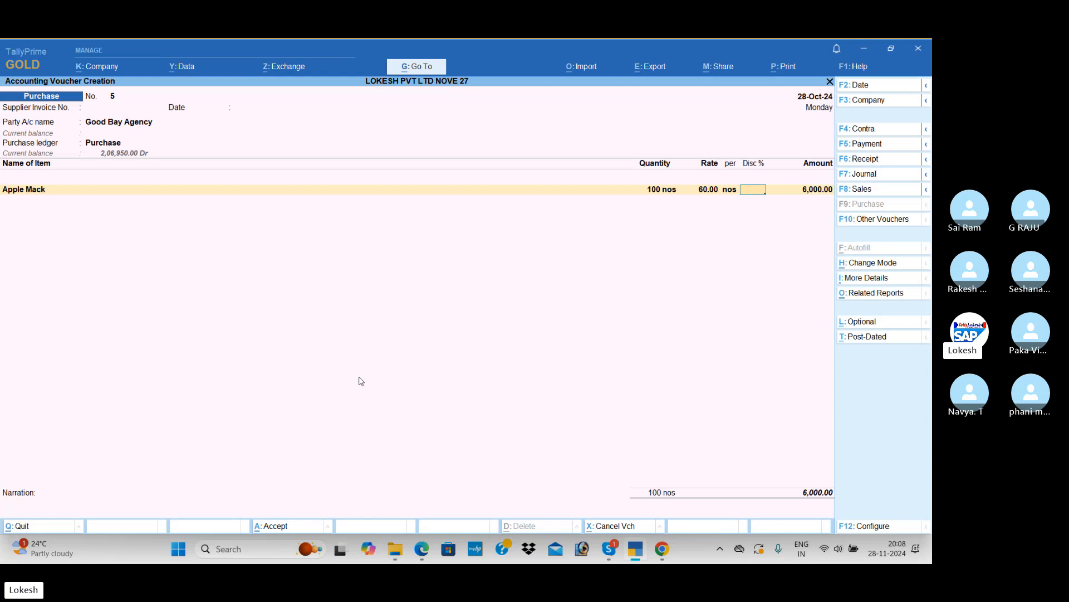
Check the Good Day discount in the PDF and set Apple Mack's discount to 2 %
key("alt+Tab")
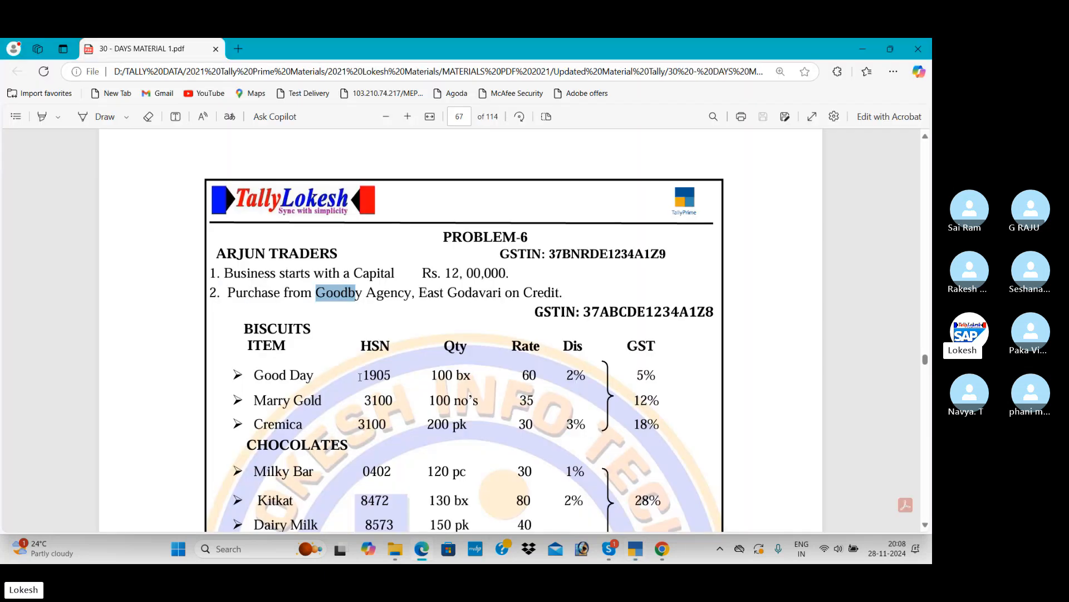
key("alt+Tab")
type("2")
key("Return")
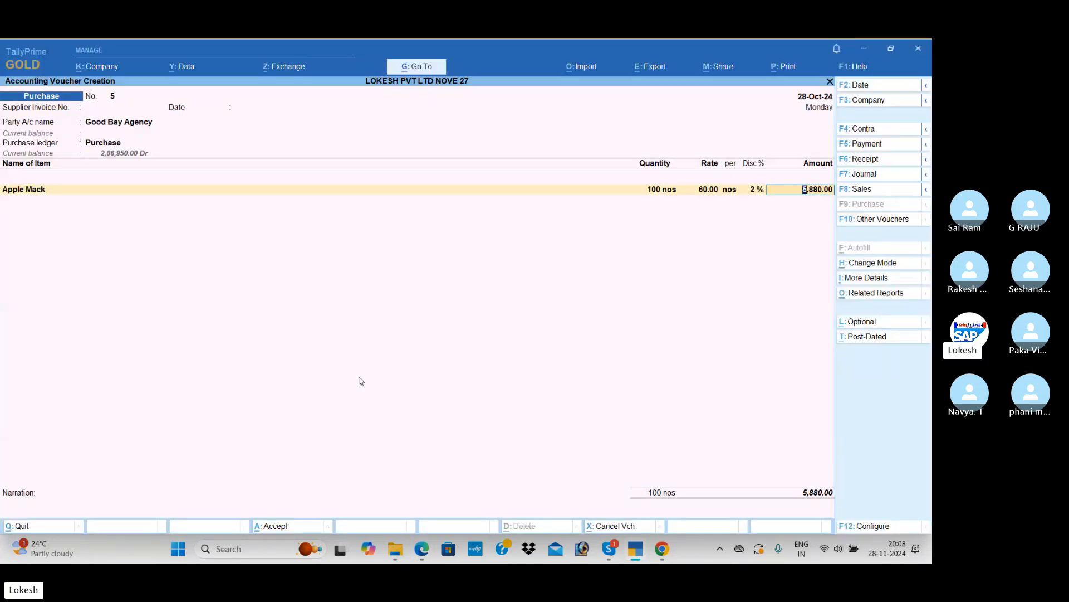
Add Asus to the purchase voucher using the PDF's Marry Gold figures: 100 nos at a rate of 35.00, without discount
key("Return")
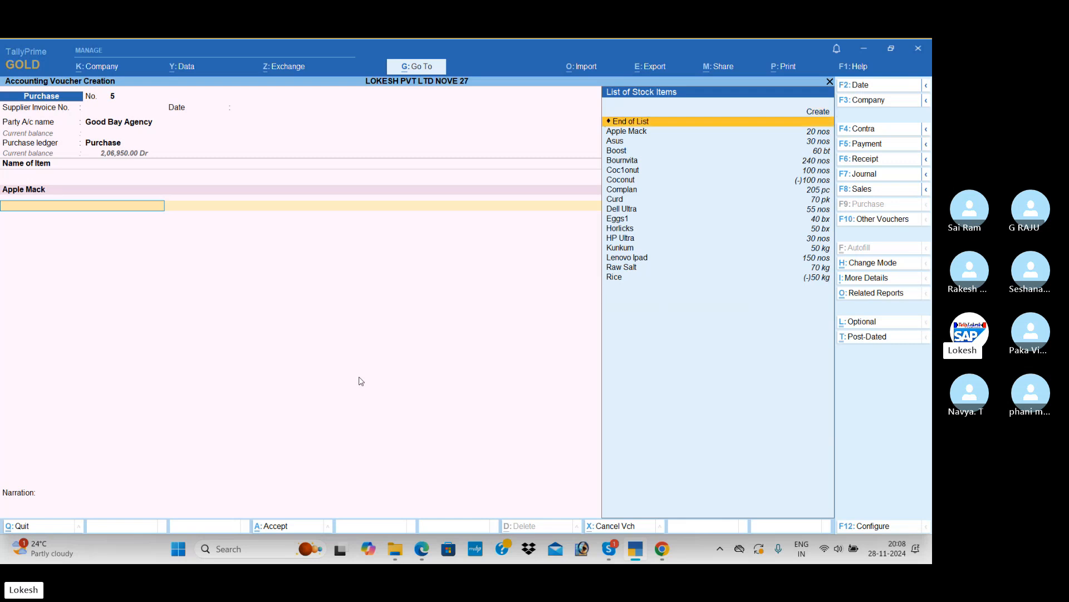
key("Down")
key("Down")
key("alt+Tab")
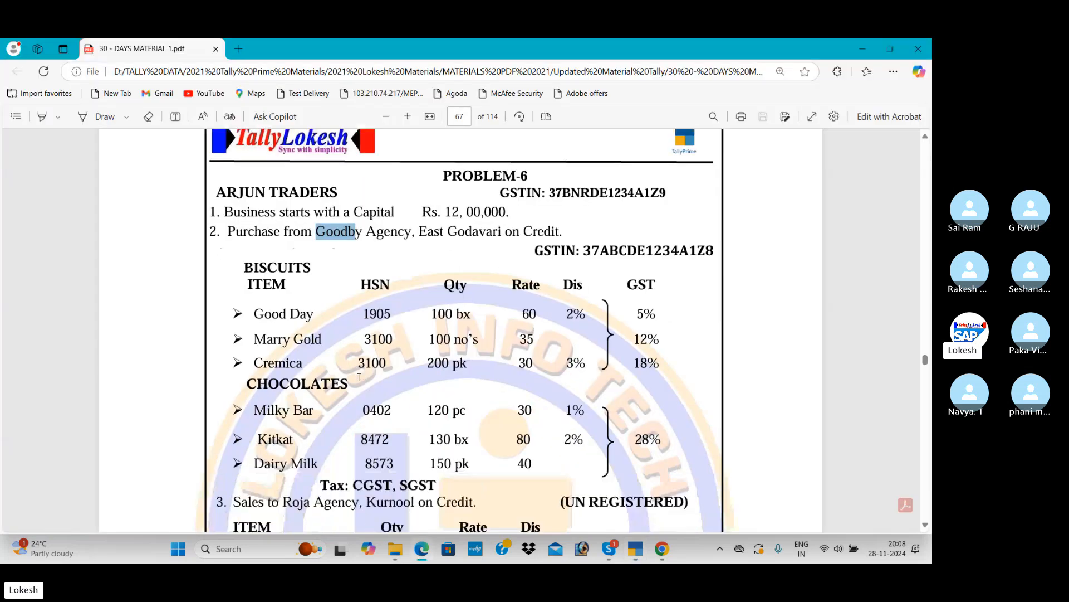
scroll(393, 235, "down", 1)
key("alt+Tab")
type("100")
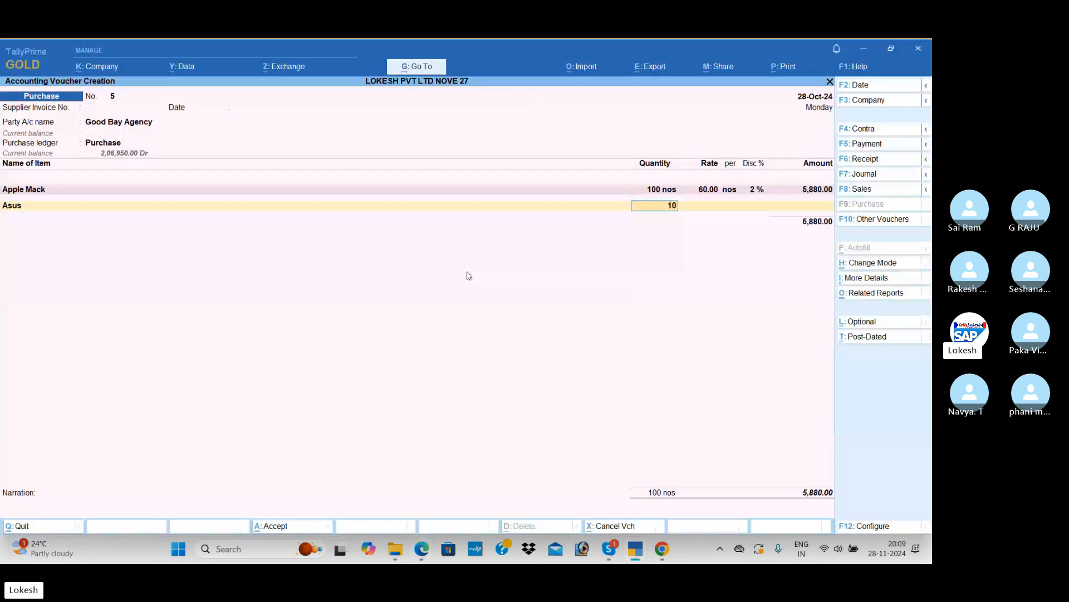
key("Return")
type("35")
key("Return")
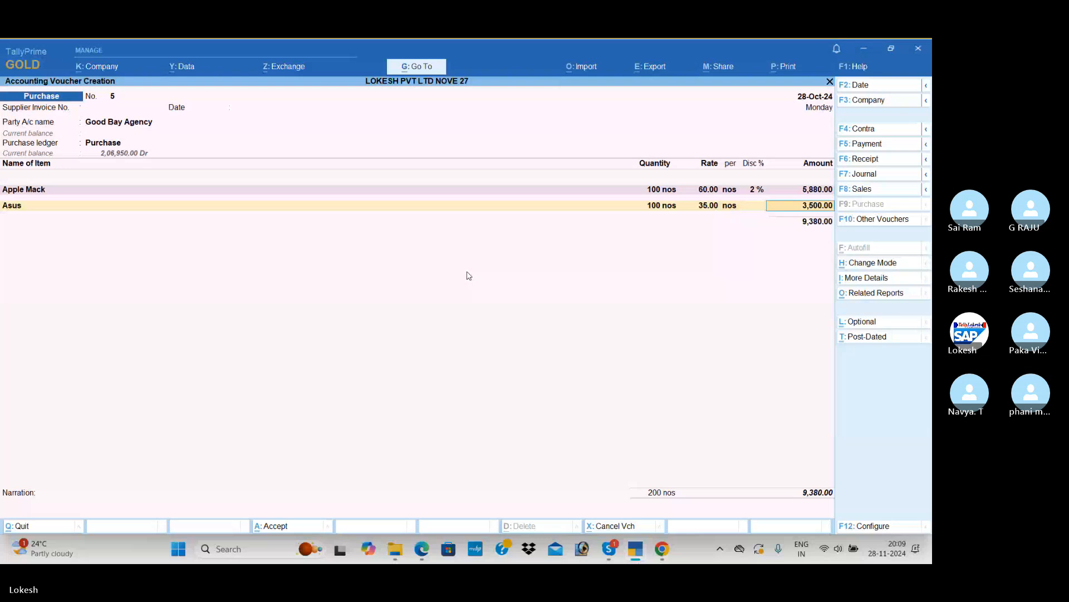
key("Return")
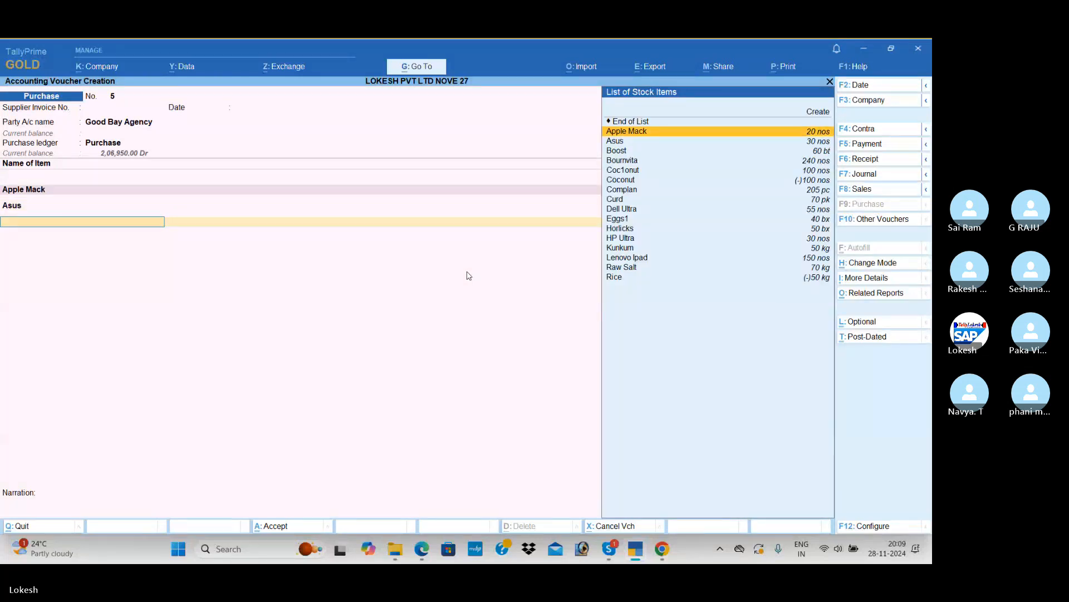
Add Boost to the purchase voucher using the PDF's Cremica figures: 200 bt at a rate of 30.00 with 3 % discount
key("alt+Tab")
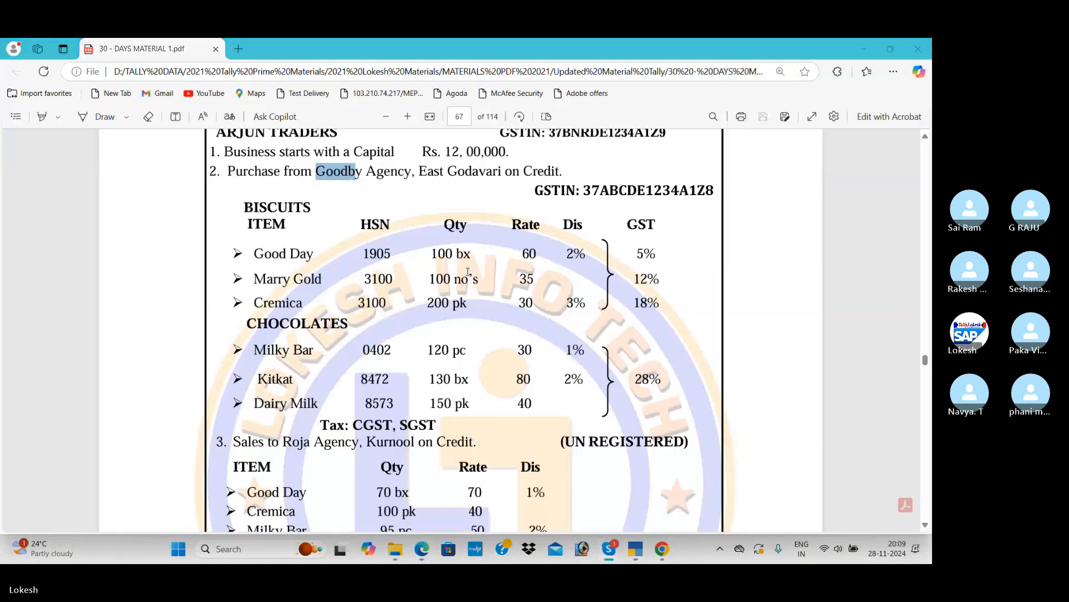
key("alt+Tab")
key("Tab")
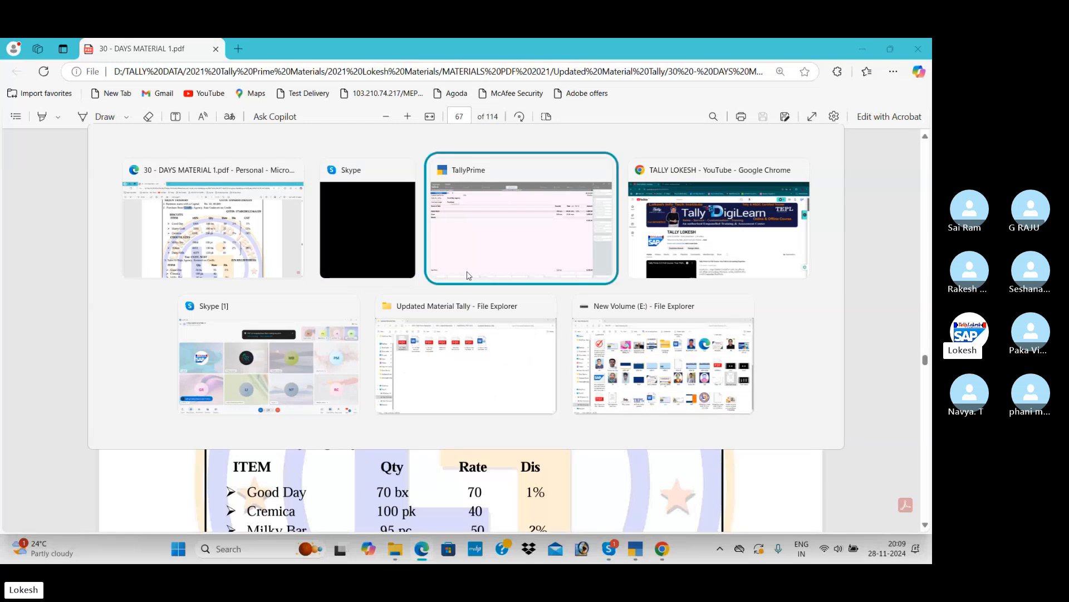
type("00")
key("Return")
type("30")
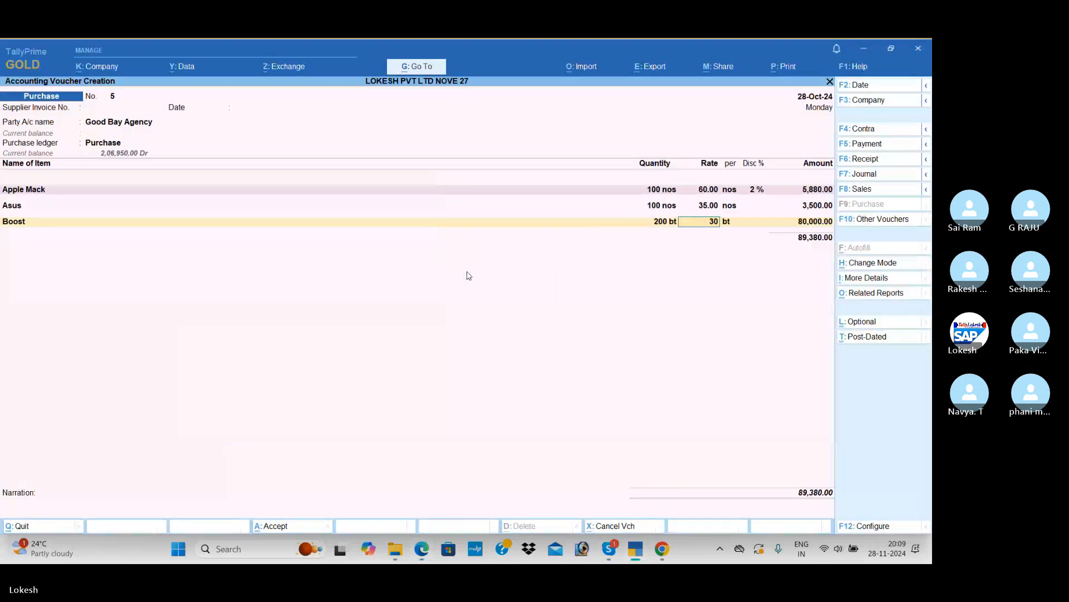
key("Return")
key("alt+Tab")
key("alt+Tab")
type("3")
key("Return")
key("Return")
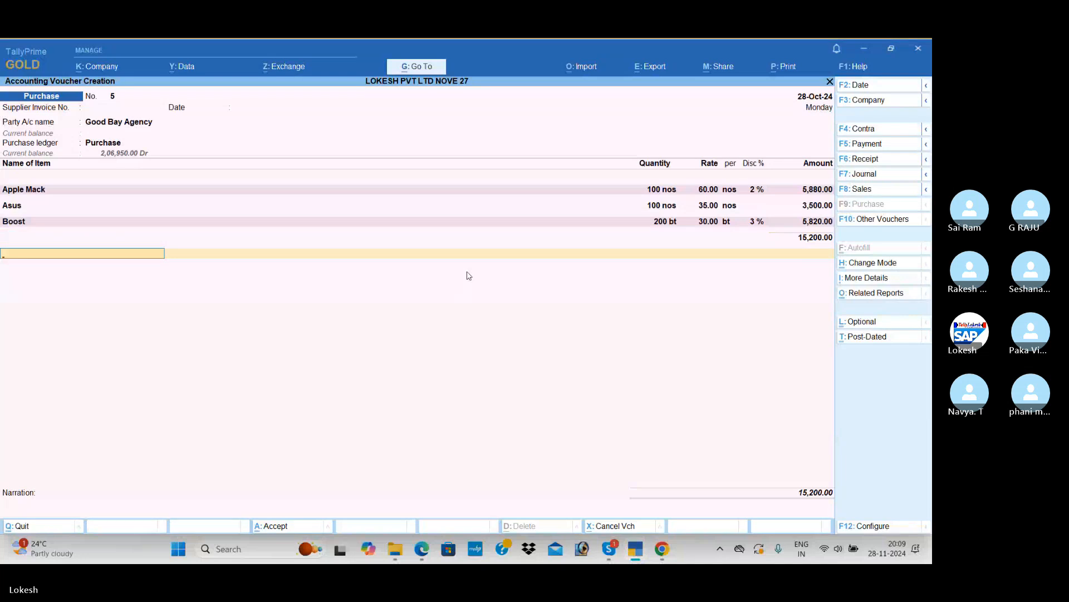
Add Bournvita to the purchase voucher using the PDF's Milky Bar figures: 120 nos at a rate of 30.00 with 1 % discount
key("Down")
key("Down")
key("Down")
key("Down")
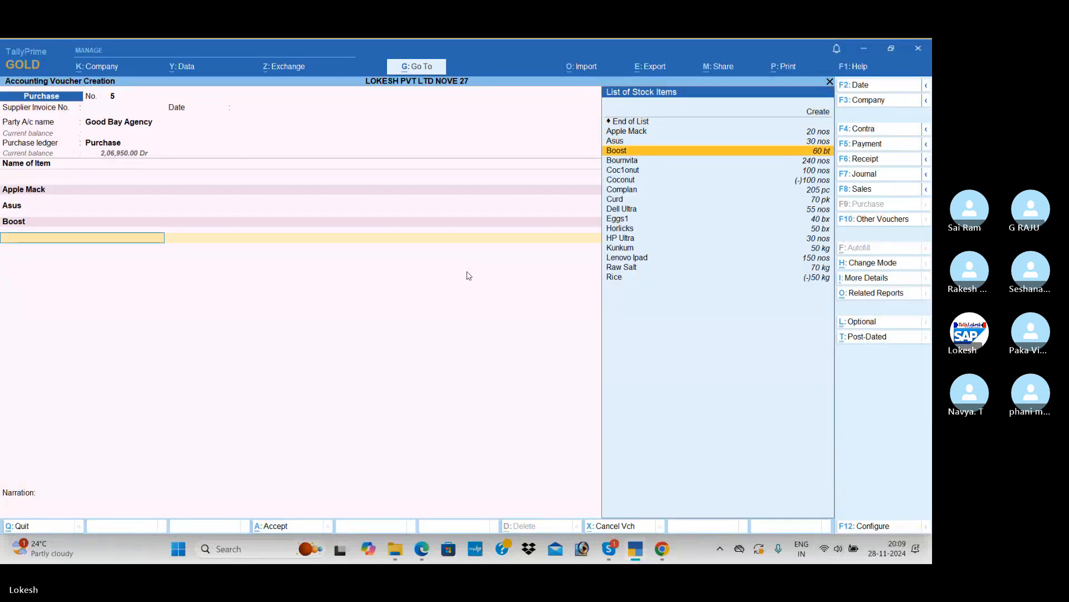
key("Return")
key("alt+Tab")
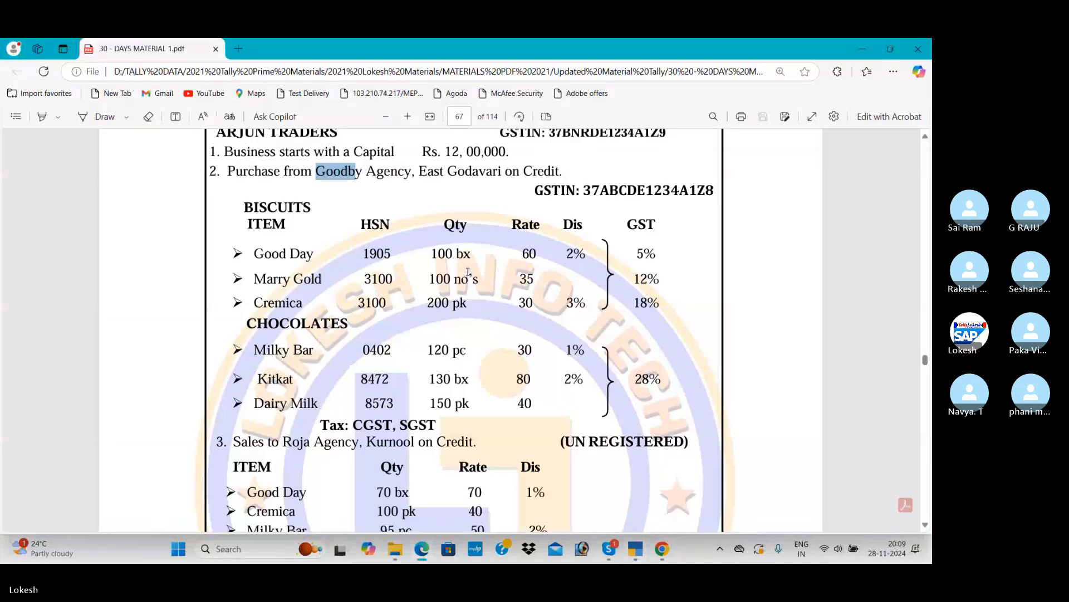
key("alt+Tab")
type("120")
key("Return")
type("30")
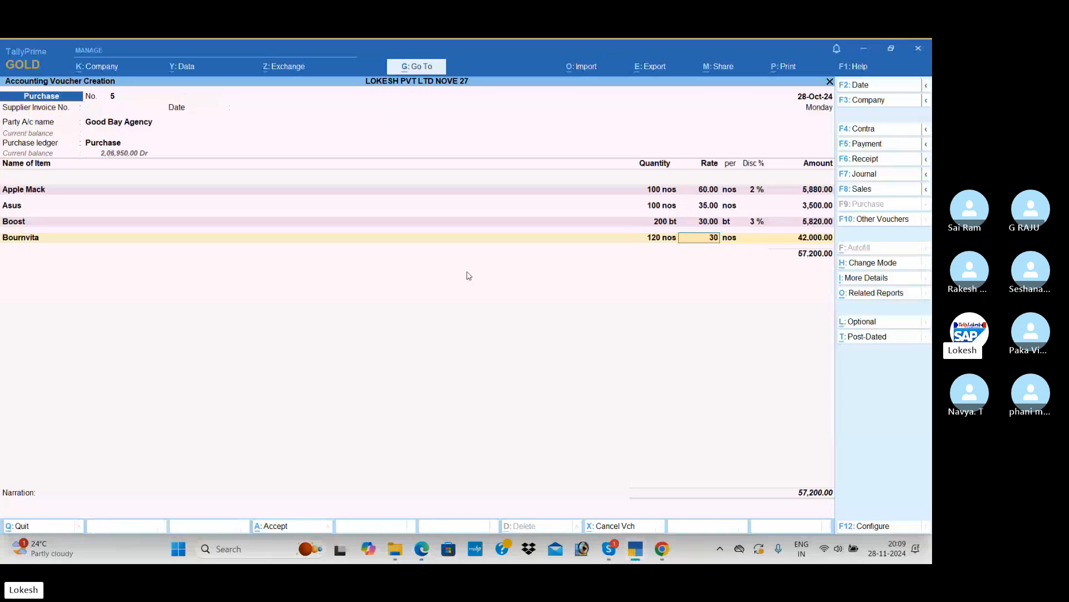
key("Return")
key("alt+Tab")
key("alt+Tab")
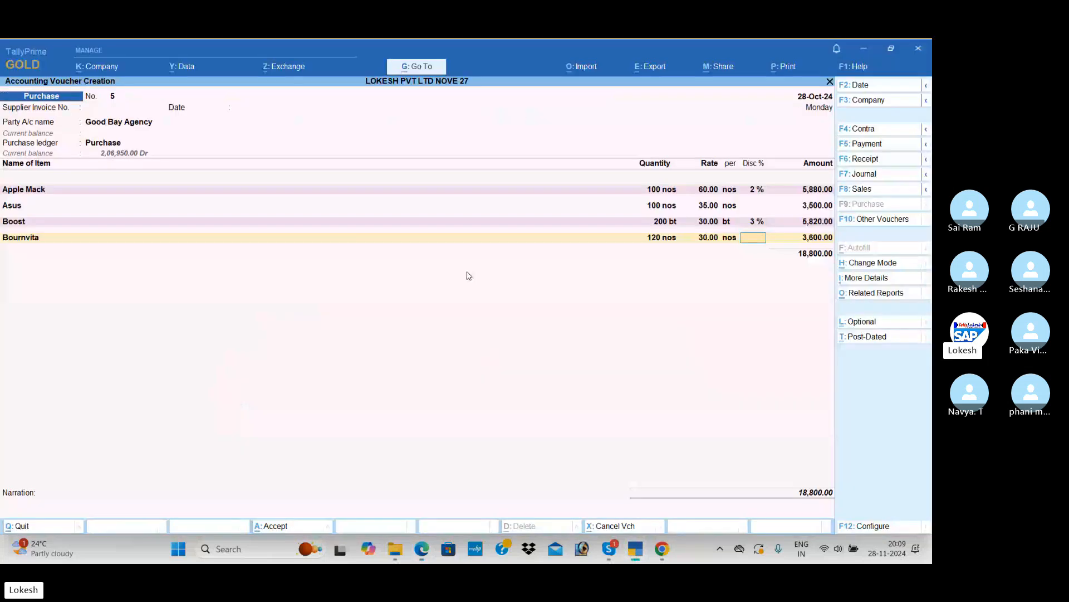
type("1")
key("Return")
Add Complan to the purchase voucher using the PDF's Kitkat figures: 130 pc at a rate of 80.00 with 2 % discount
key("Down")
key("Down")
key("Down")
key("Down")
key("Down")
key("Down")
key("Down")
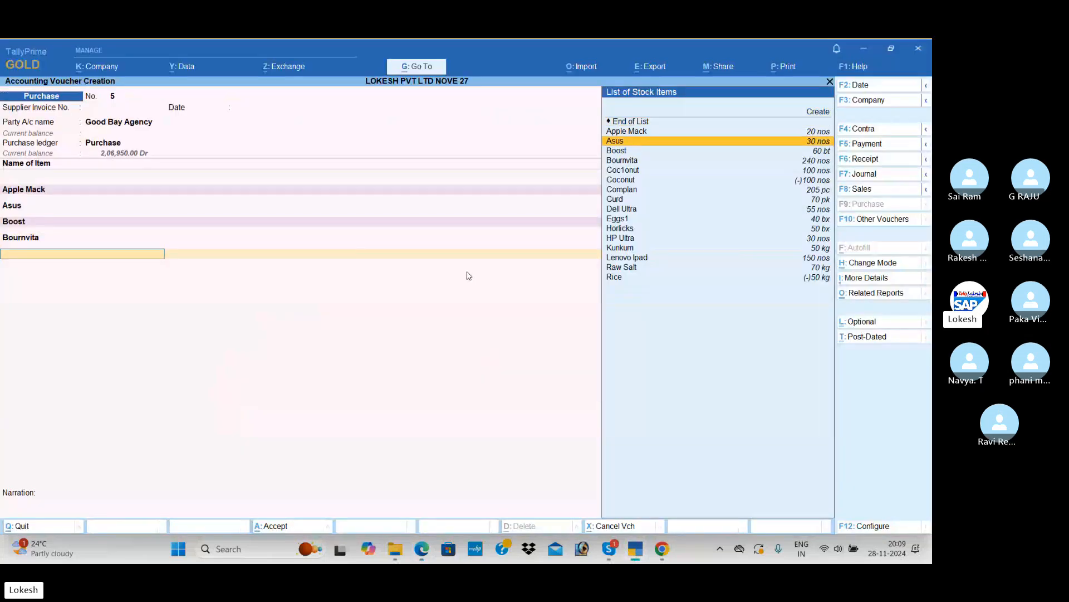
key("Return")
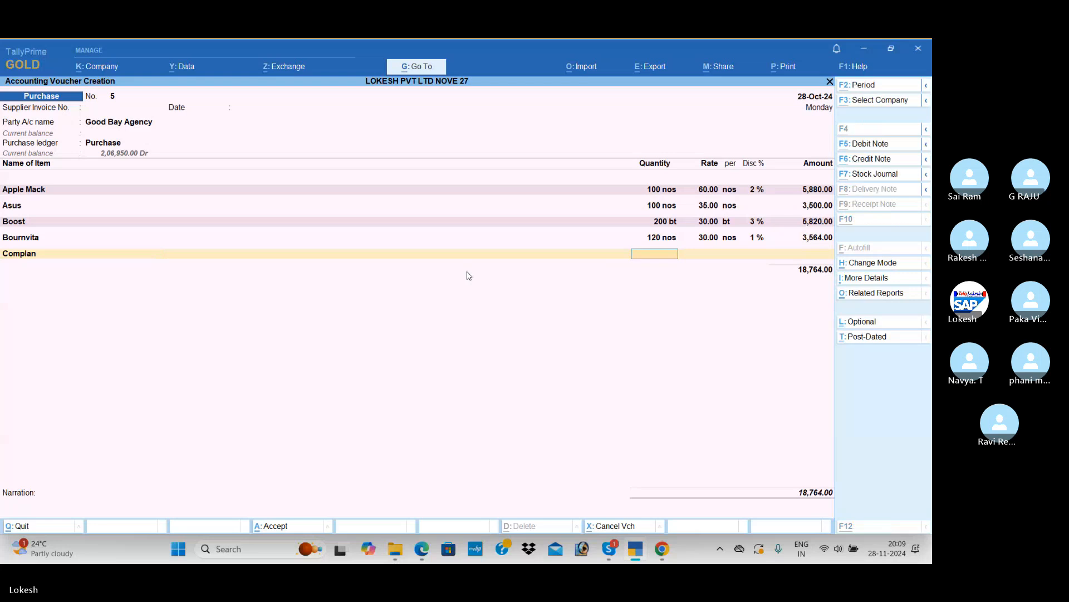
key("alt+Tab")
key("alt+Tab")
type("130")
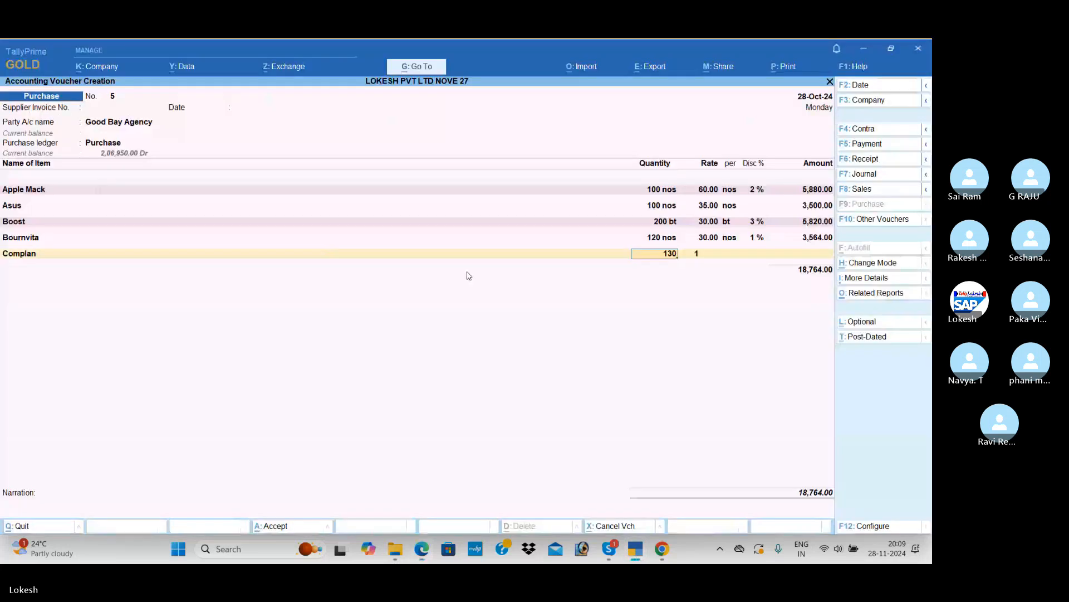
key("Return")
key("alt+Tab")
key("alt+Tab")
type("80")
key("Return")
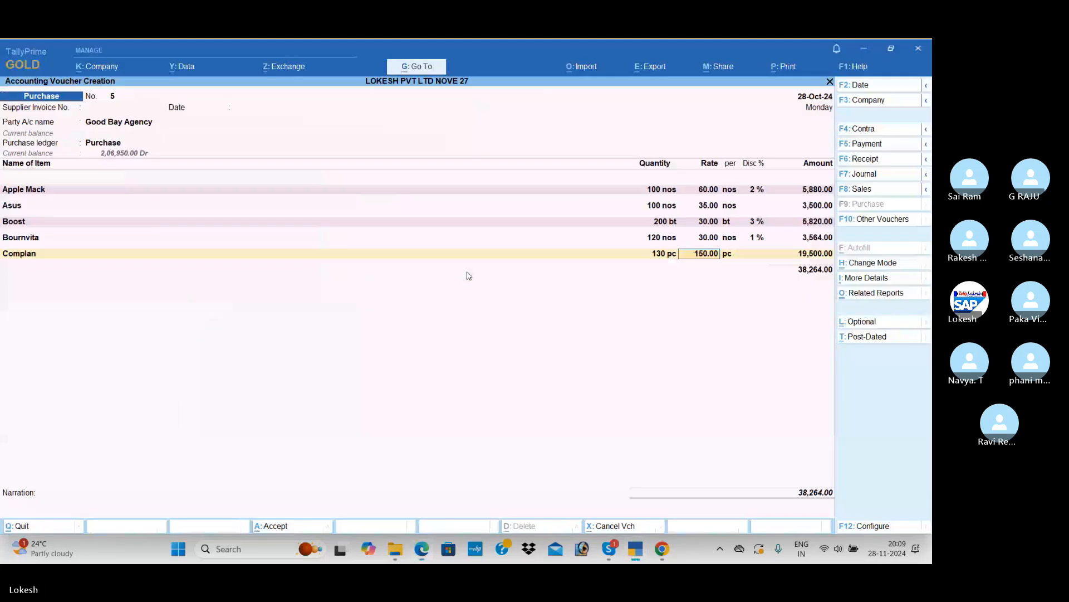
key("Return")
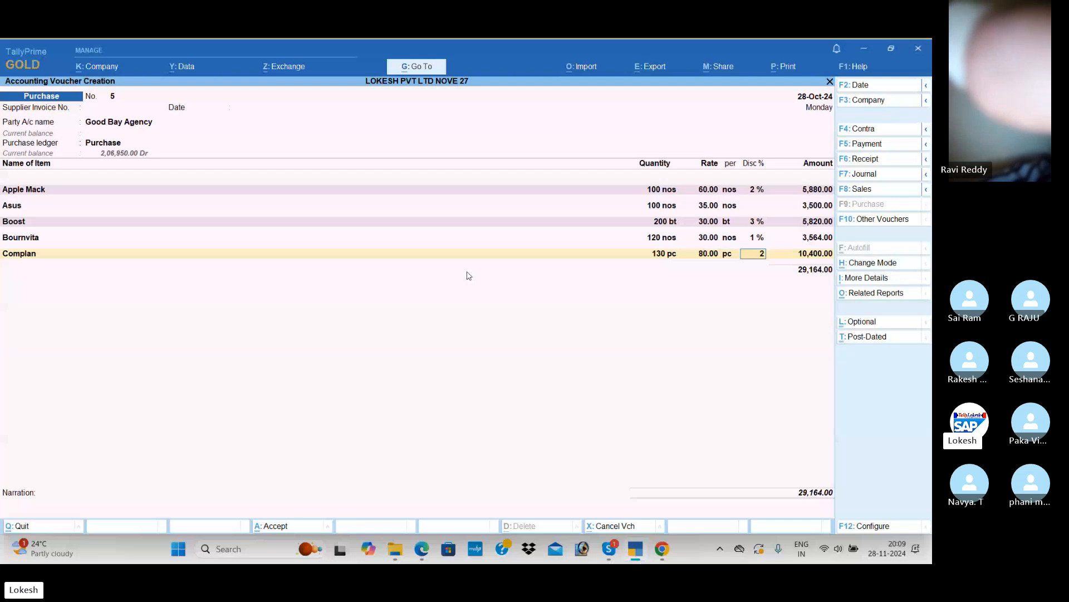
key("Return")
key("Return")
Add Horlicks to the purchase voucher using the PDF's Dairy Milk figures: 150 bx at a rate of 40.00, without discount
key("Down")
key("Down")
key("Down")
key("Down")
key("Down")
key("Down")
key("Down")
key("Down")
key("Down")
key("Down")
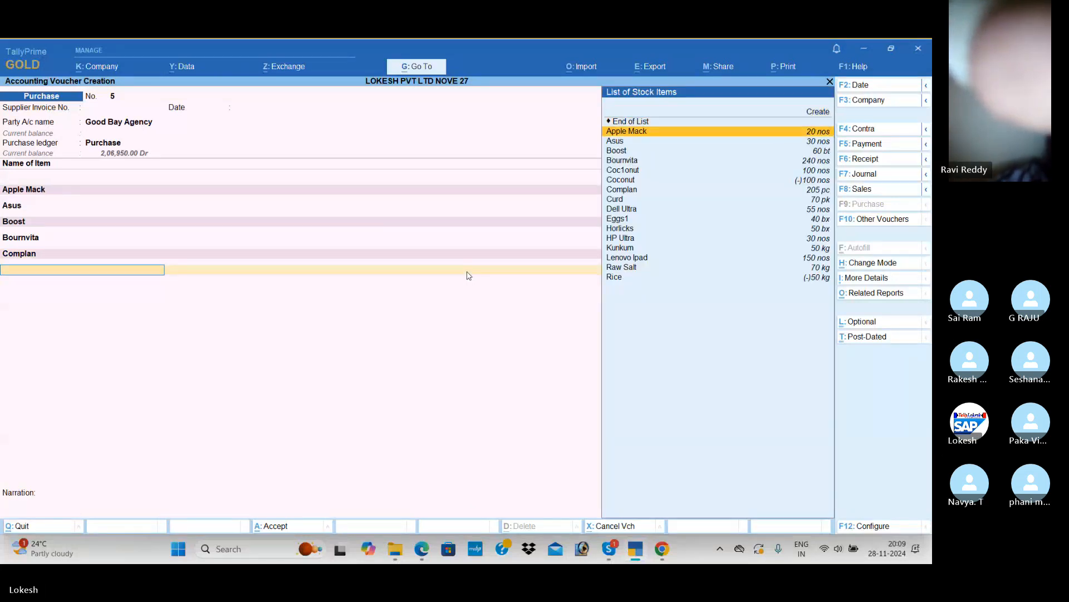
key("Down")
key("Down")
key("Return")
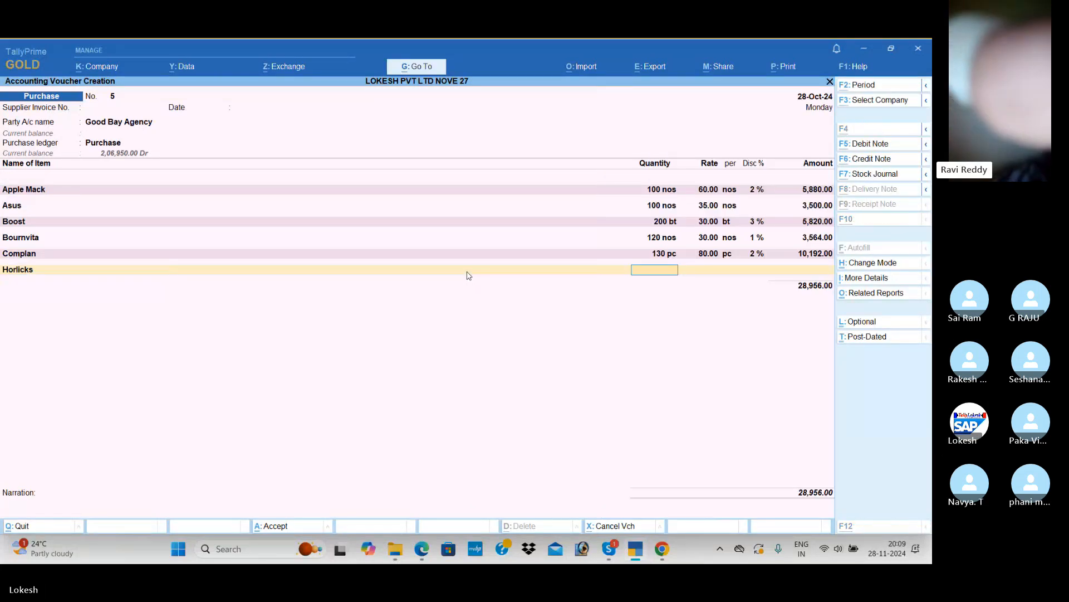
key("alt+Tab")
key("alt+Tab")
type("150")
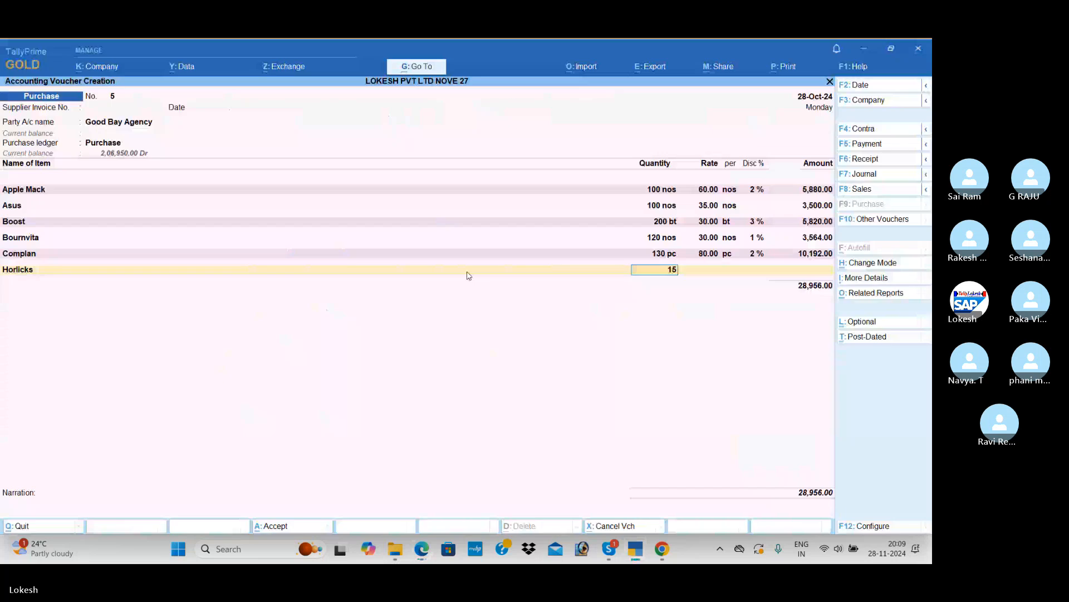
key("Return")
type("40")
key("Return")
key("Return")
Add the CGST and SGST ledgers below the purchased items and accept the purchase voucher
key("Return")
key("Return")
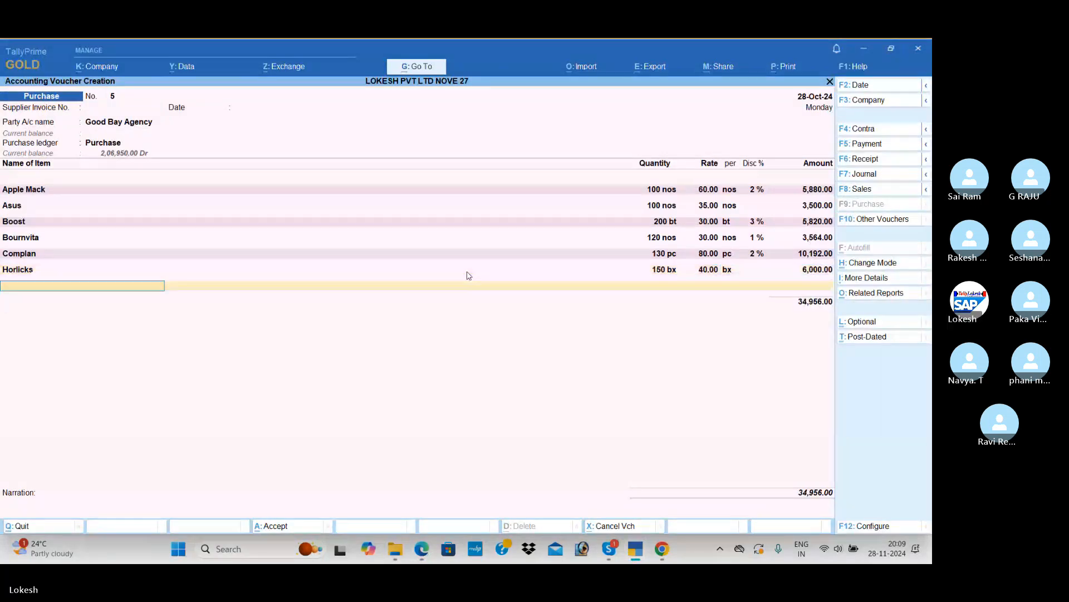
key("Return")
key("Down")
key("Return")
key("Return")
type("sg")
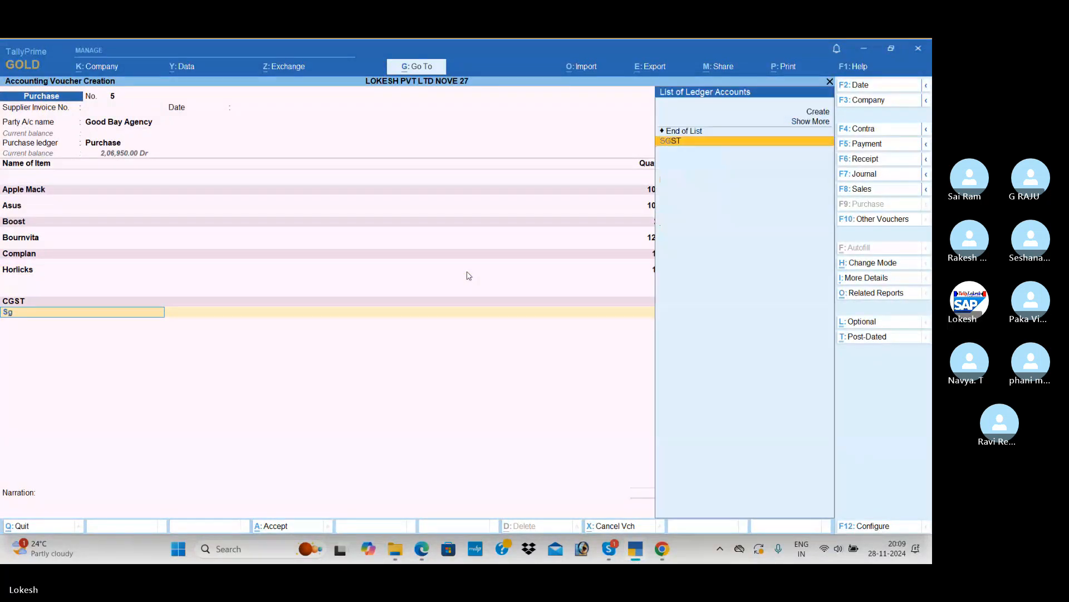
key("Return")
key("Return")
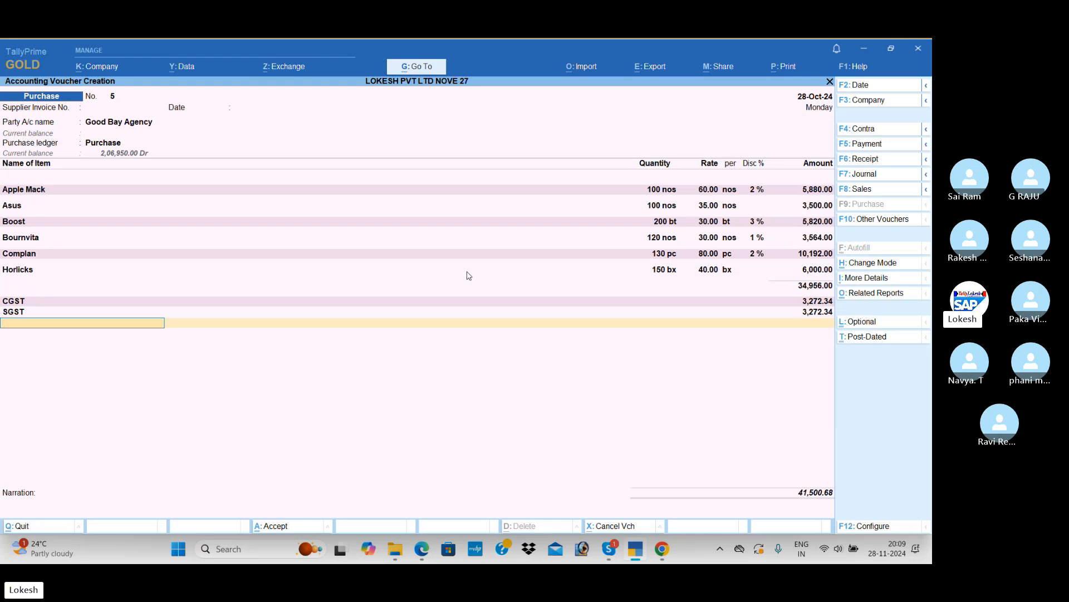
key("Return")
key("Return")
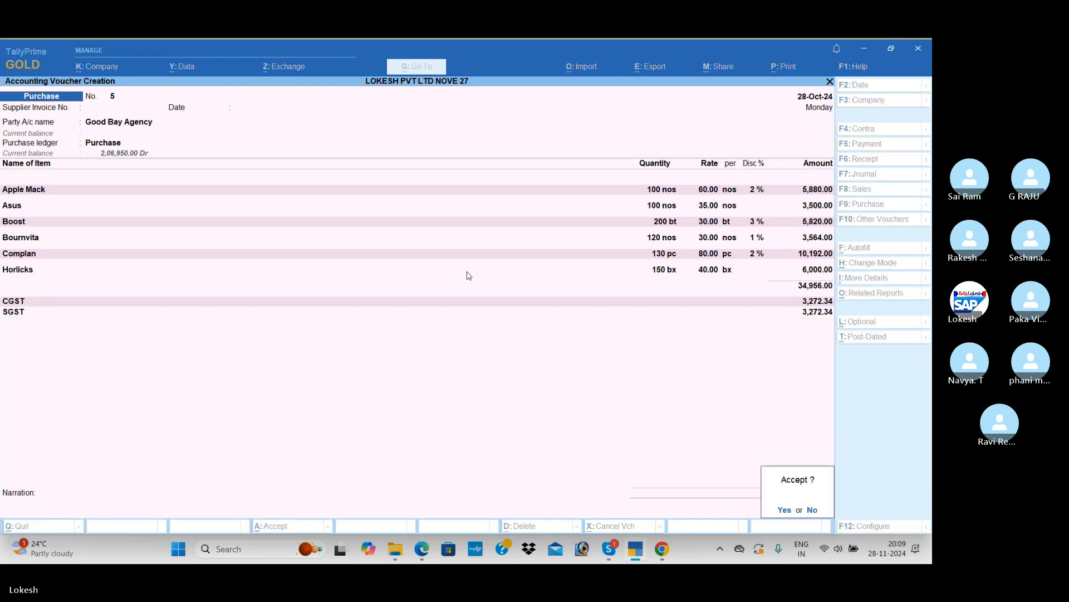
key("Return")
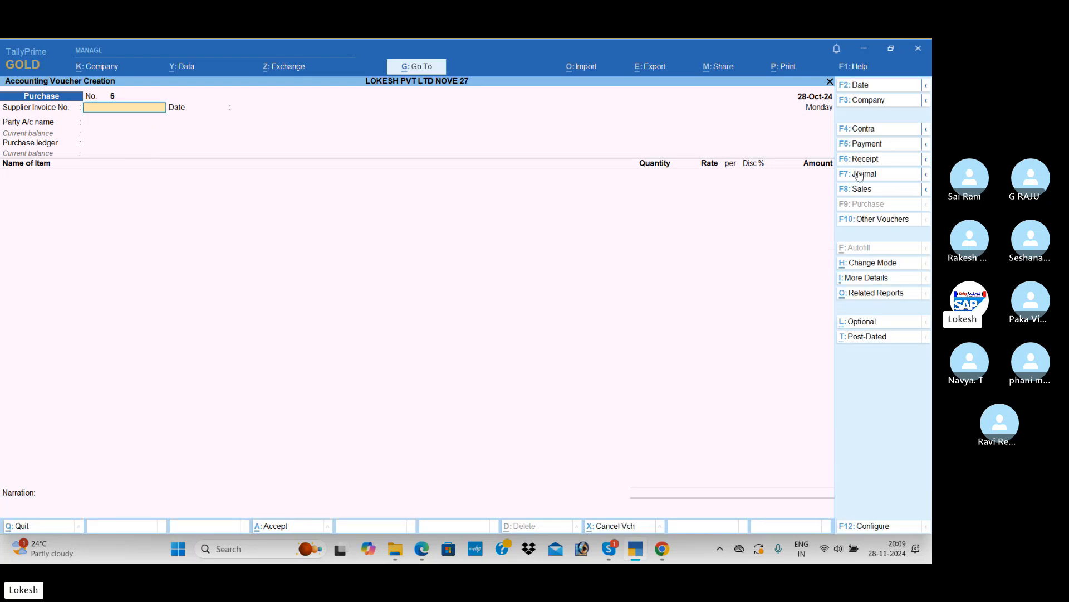
Start a sales voucher and check the PDF's credit sale to the unregistered Roja Agency
left_click(876, 191)
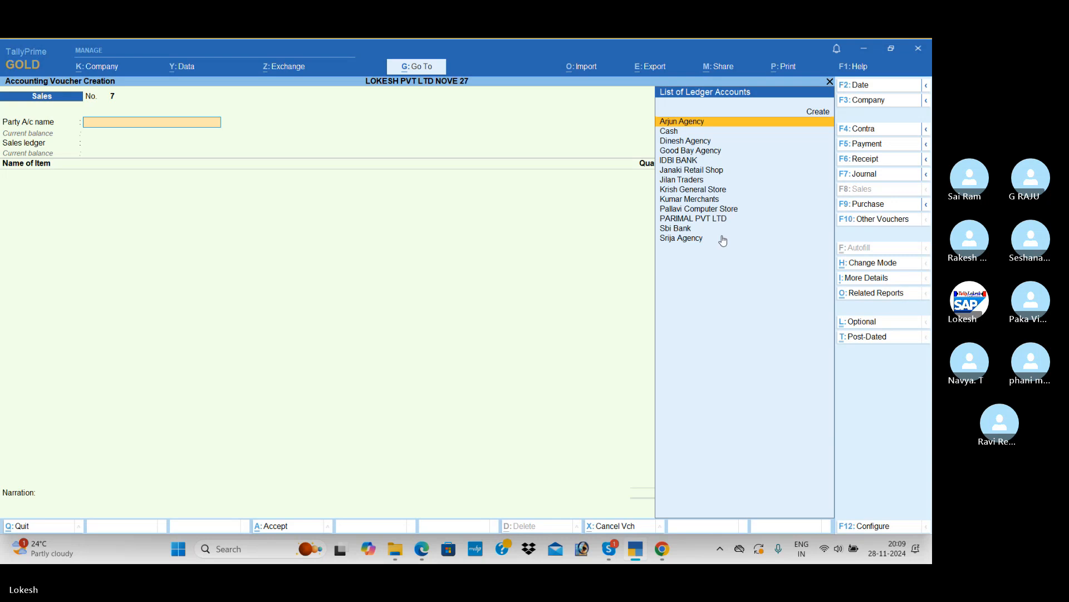
key("alt+Tab")
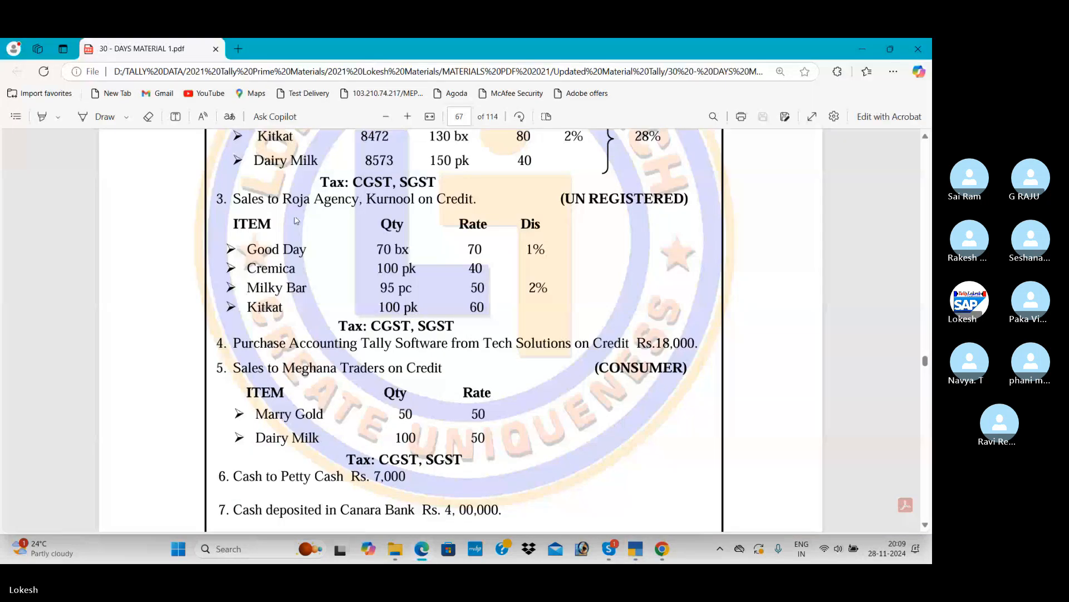
key("alt+Tab")
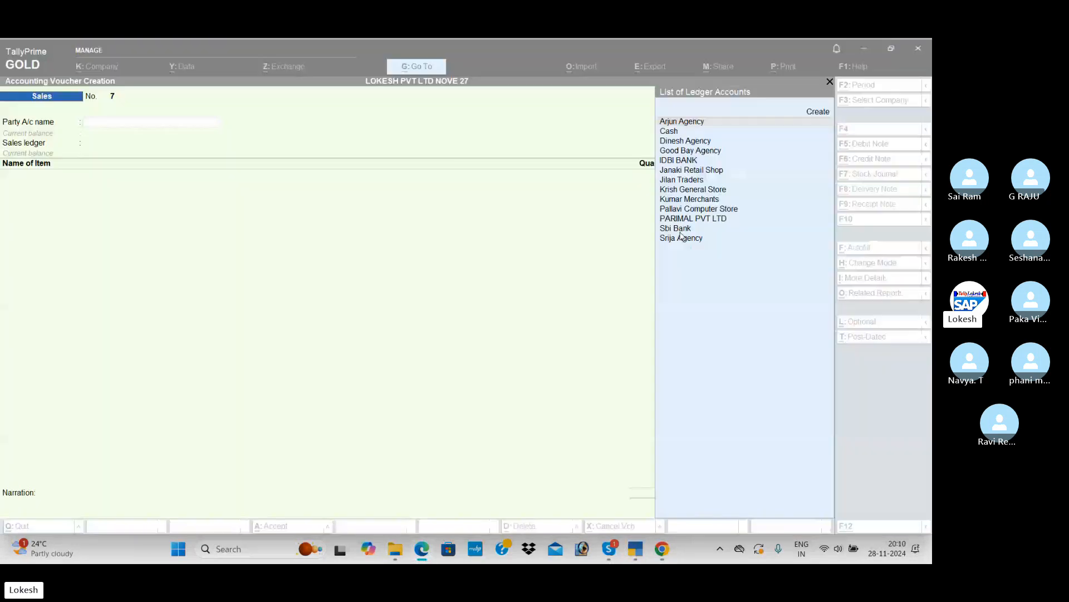
Create a party ledger named Roja Agency under the group Sundry Debtors
key("alt+c")
type("Ron")
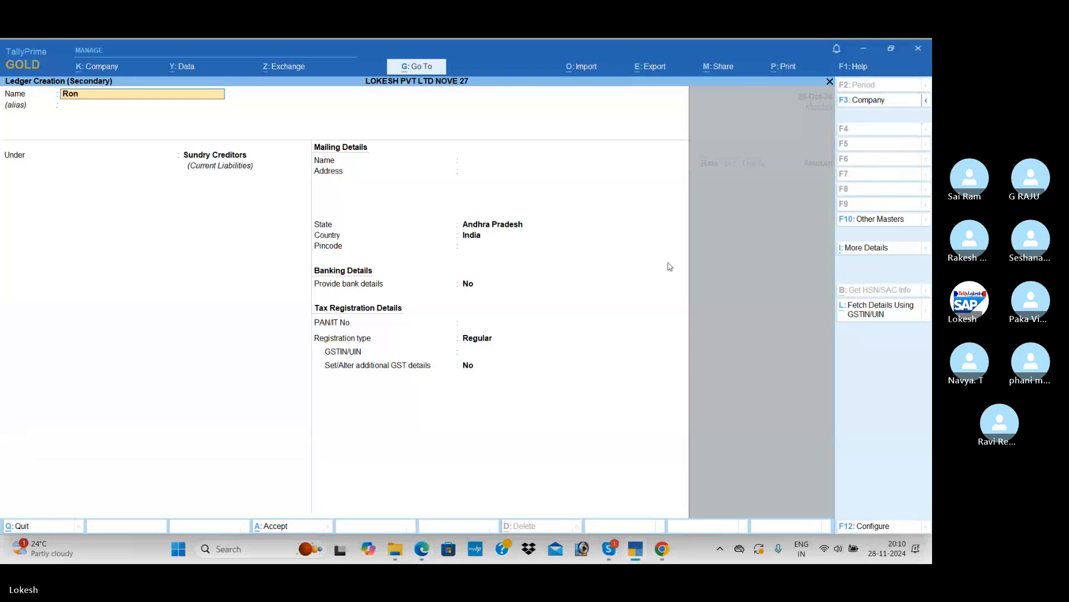
type("a Gen")
type("age")
type("ncy")
key("Return")
key("Return")
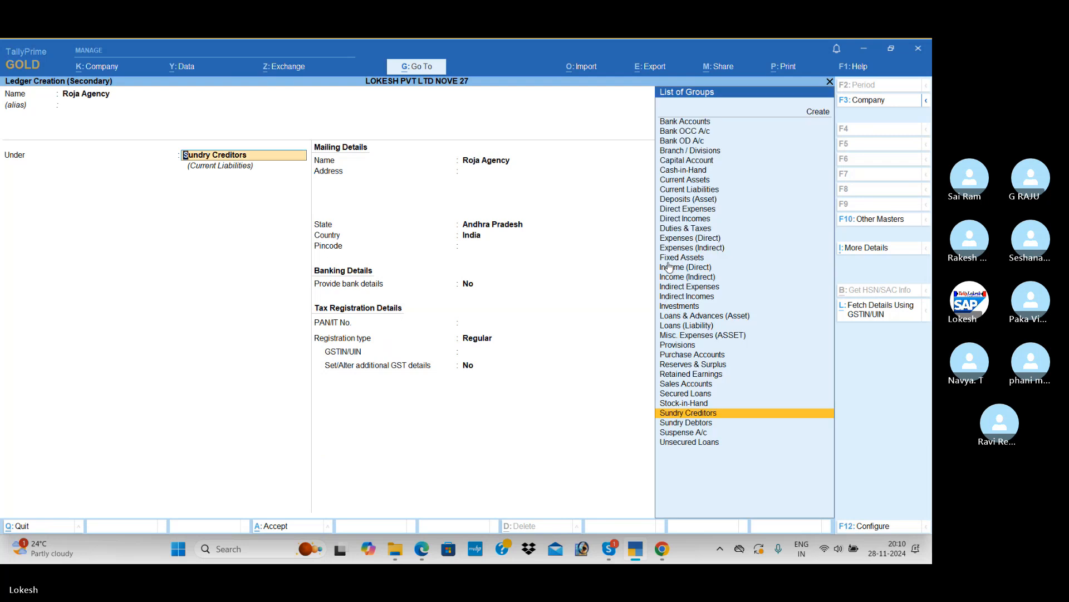
key("Down")
key("Return")
key("Return")
key("Return")
key("Return")
key("Return")
key("Return")
key("Return")
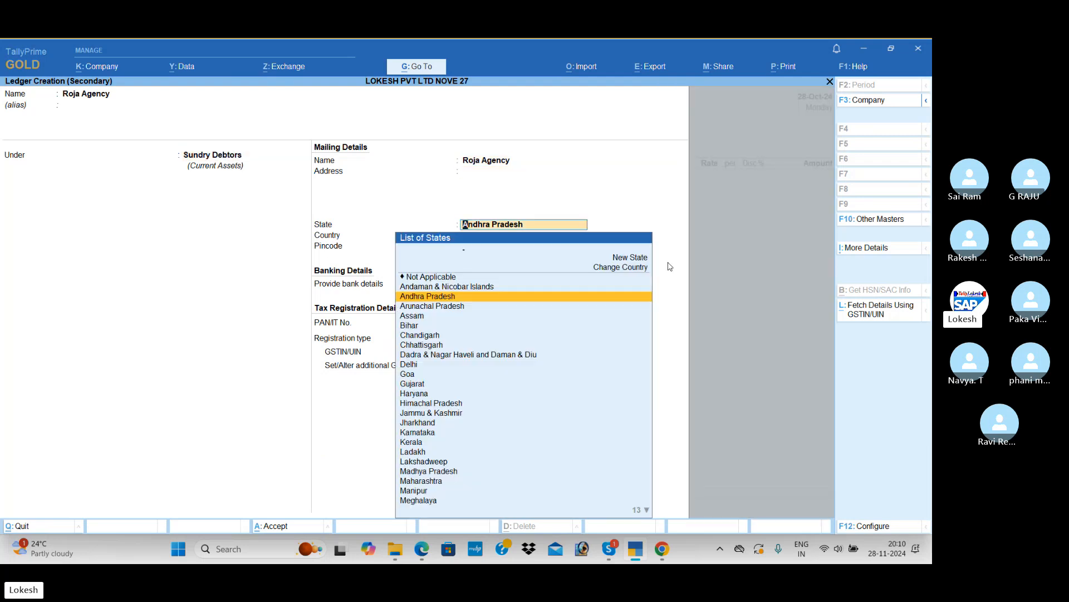
Keep Andhra Pradesh as the ledger's state, set its GST registration type to Unregistered/Consumer, and save the ledger
key("Down")
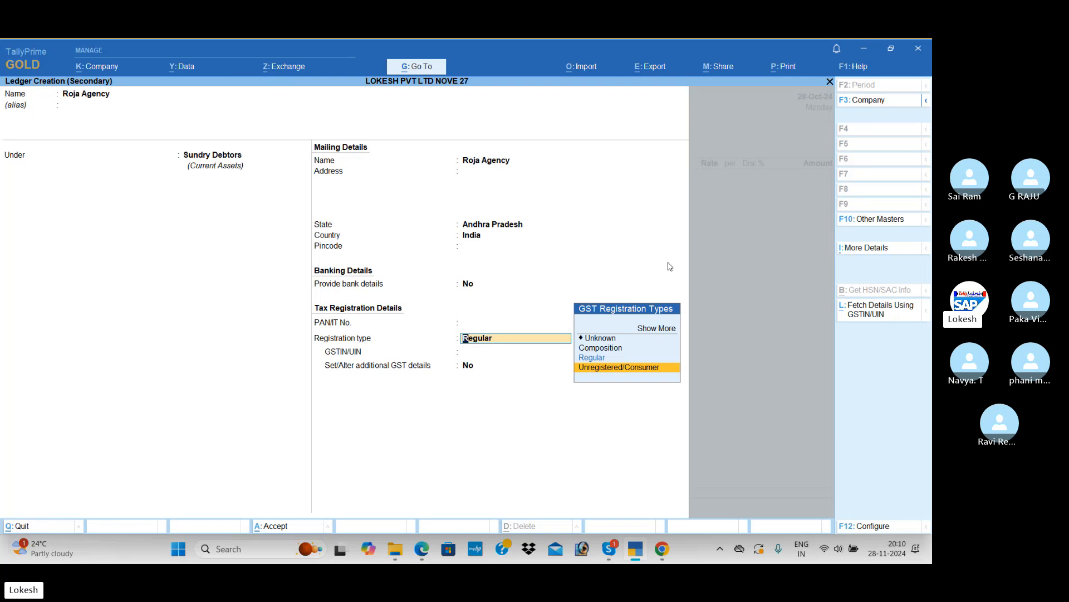
key("Return")
key("ctrl+a")
Accept the Roja Agency party details on the sales voucher and use Sales as the sales ledger
key("ctrl+a")
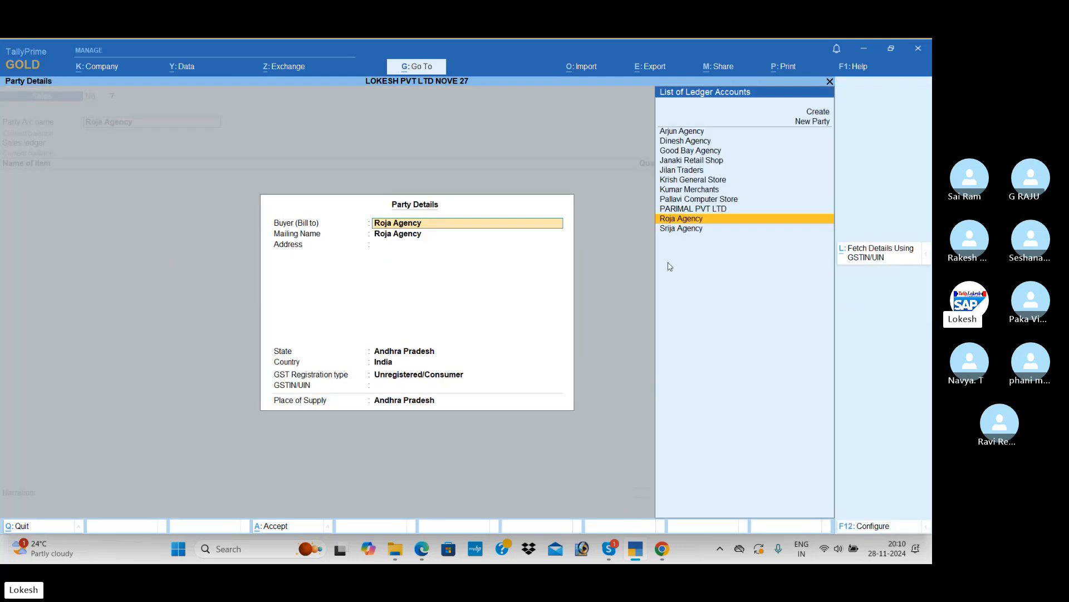
key("ctrl+a")
key("Return")
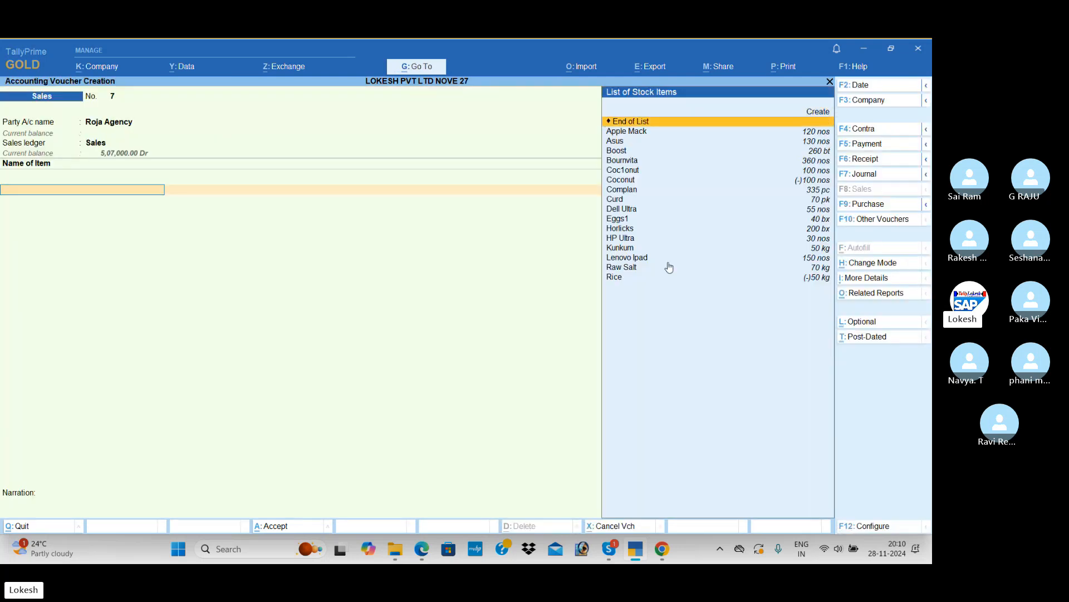
Add Apple Mack to the sales voucher with a quantity of 70 nos, a rate of 70 and a 1% discount, following the PDF
key("Down")
key("Return")
key("alt+Tab")
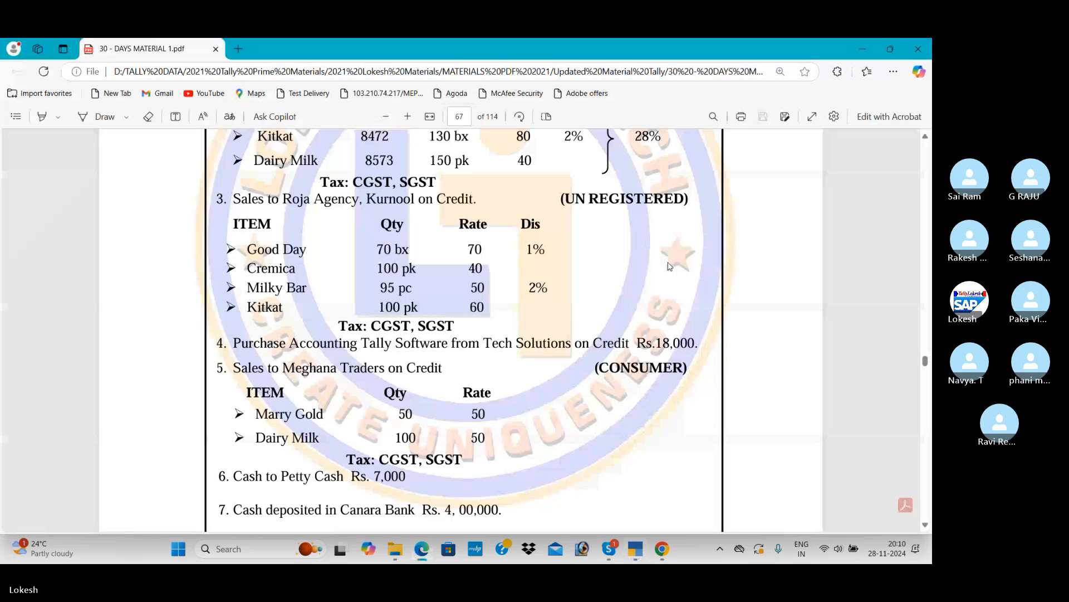
key("alt+Tab")
type("70")
key("Return")
type("70")
key("Return")
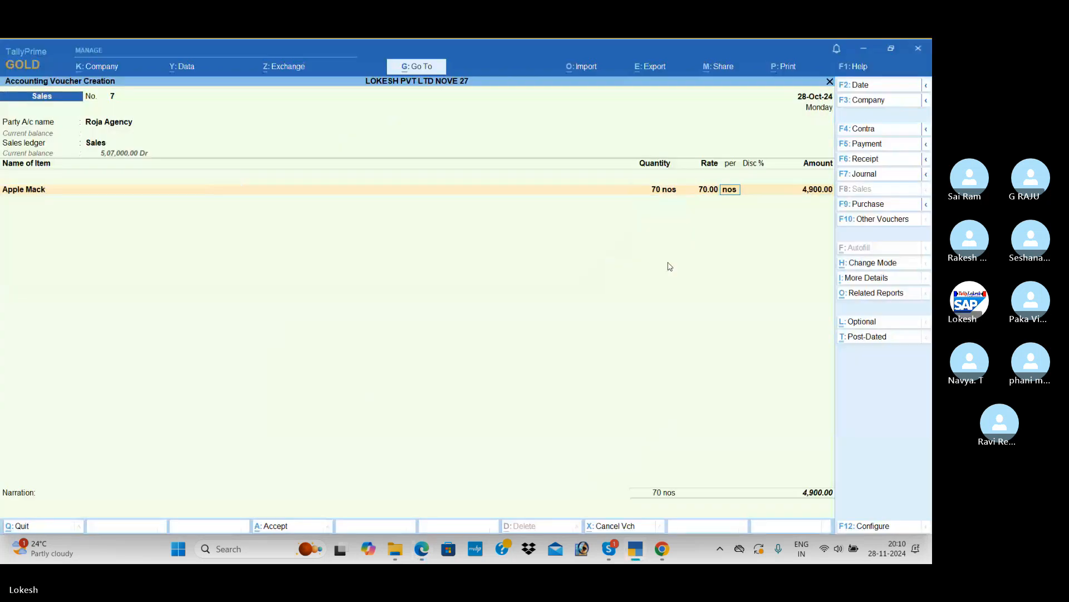
key("Return")
type("1")
key("Return")
Add Asus as the second item with a quantity of 100 nos at a rate of 40 and no discount, following the PDF
key("Return")
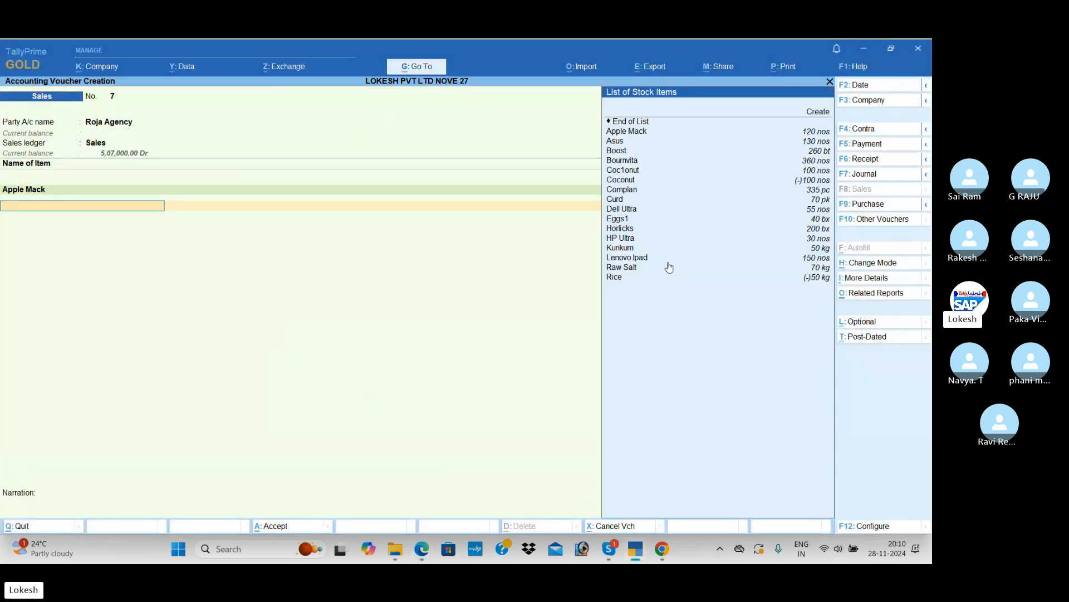
key("Down")
key("Down")
key("Return")
key("alt+Tab")
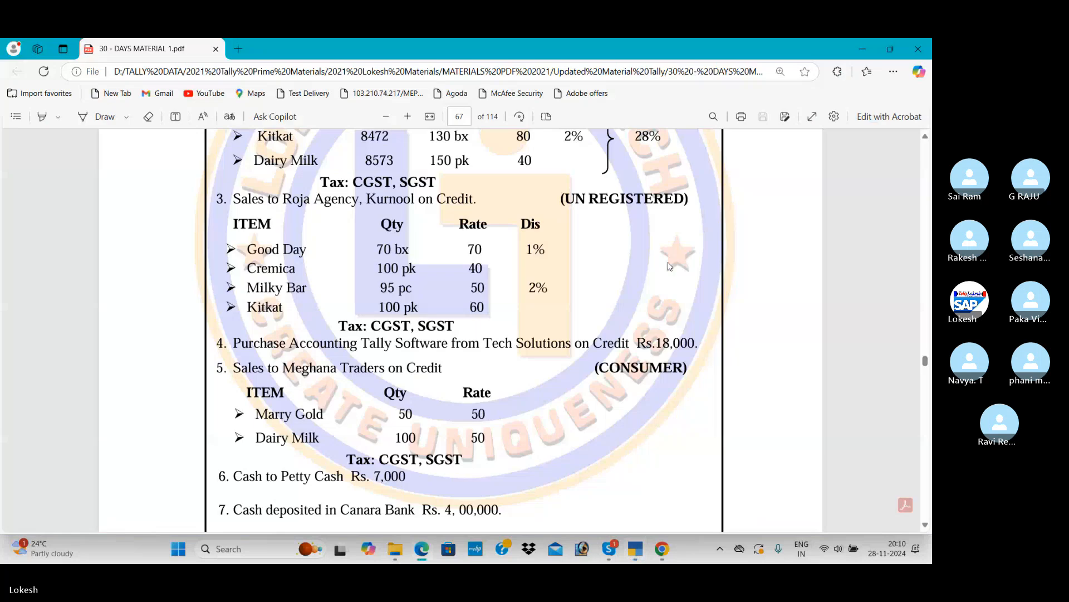
key("alt+Tab")
type("100")
key("Return")
type("40")
key("Return")
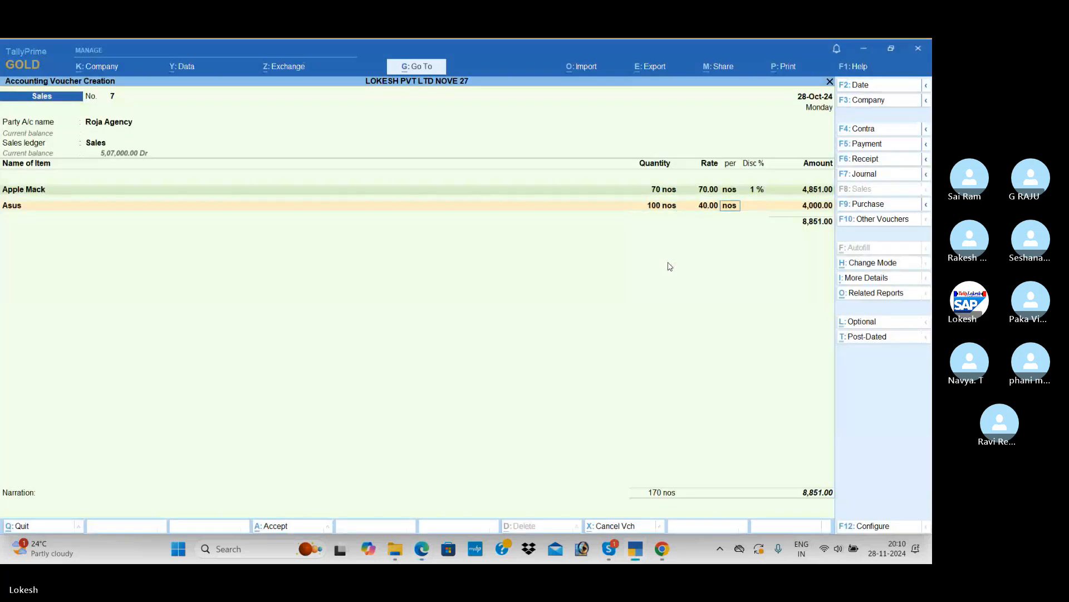
key("Return")
key("Return")
key("Return")
Add Boost as the third item with a quantity of 95 bt at a rate of 50, following the PDF
key("Down")
key("Down")
key("Down")
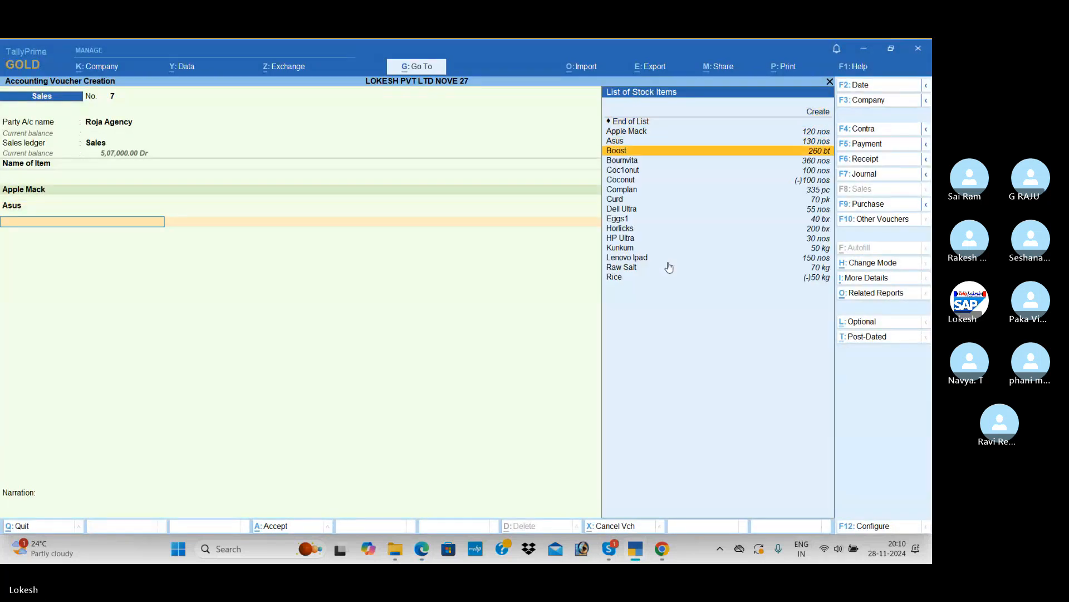
key("Return")
key("alt+Tab")
key("alt+Tab")
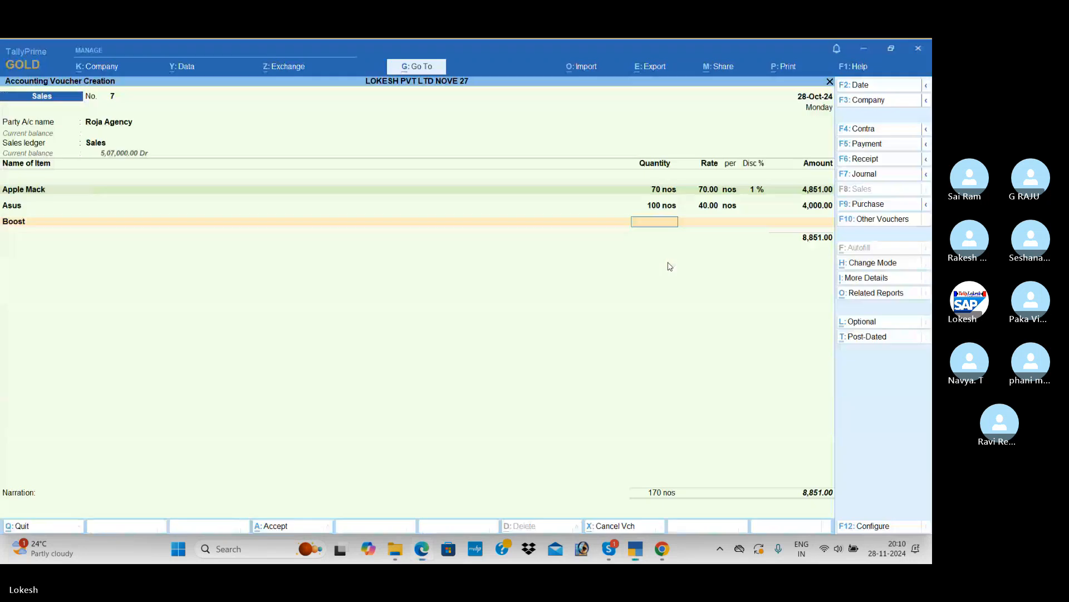
type("95")
key("Return")
type("50")
key("Return")
key("Return")
key("Return")
key("Return")
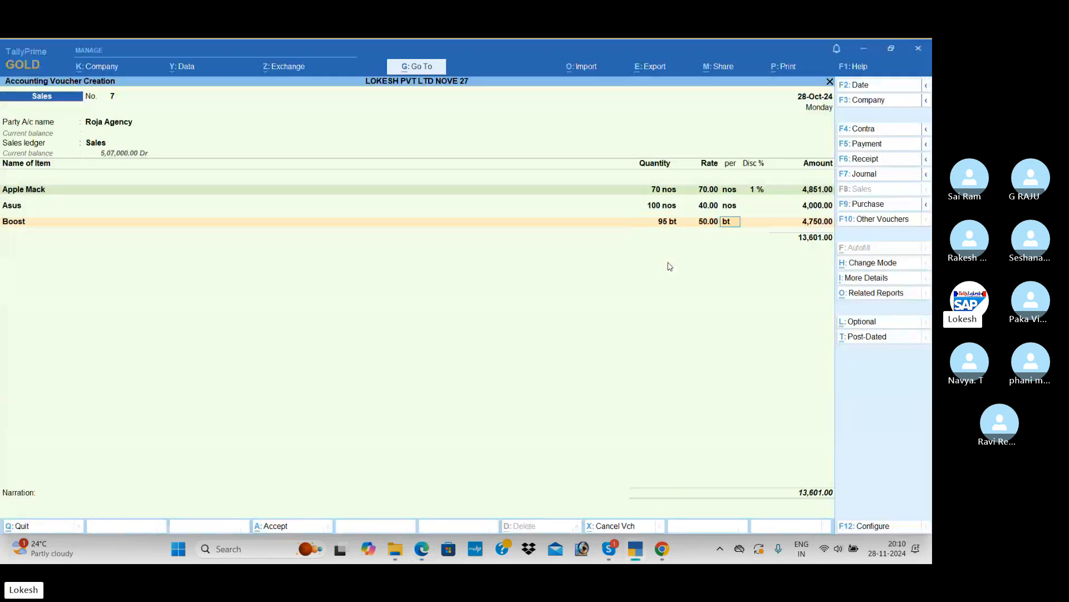
Add Bournvita with a quantity of 100 nos at a rate of 60, and end the item list
key("Down")
key("Down")
key("Down")
key("Down")
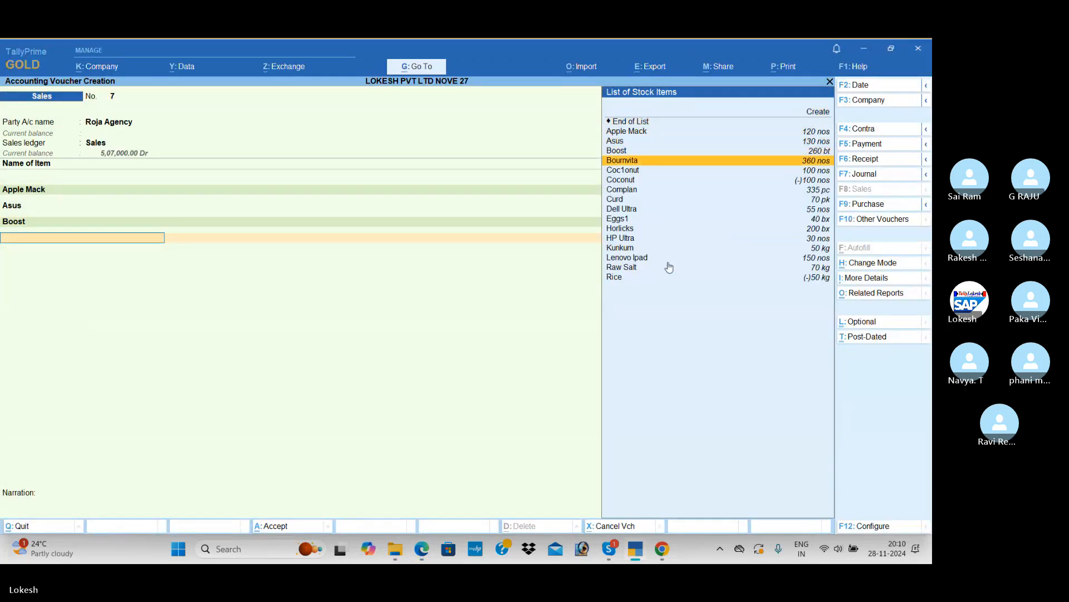
key("Return")
key("alt+Tab")
key("alt+Tab")
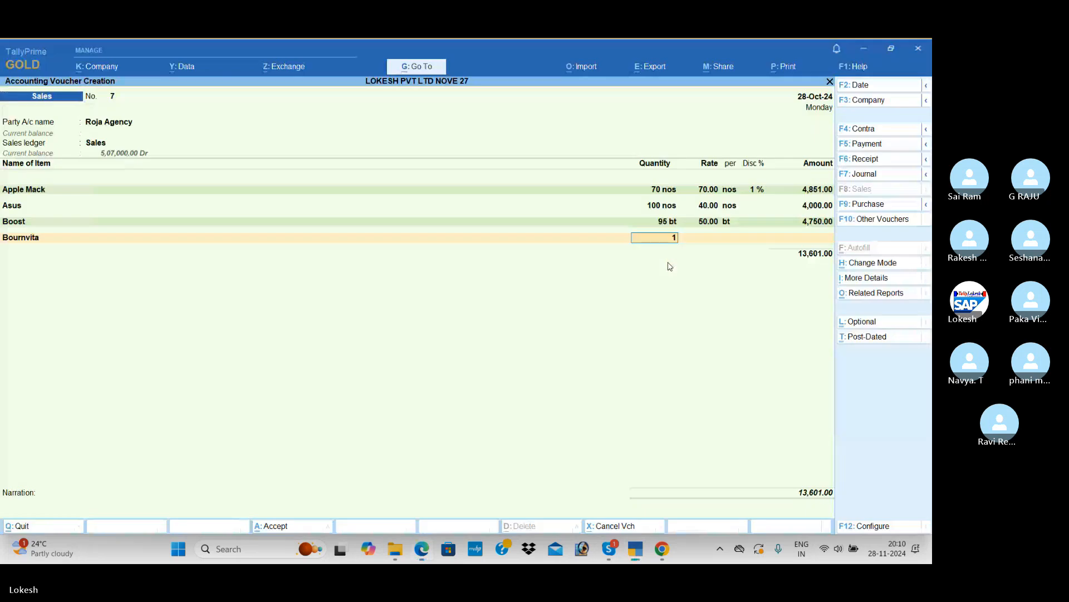
type("100")
key("Return")
type("60")
key("Return")
key("Return")
key("Return")
key("Return")
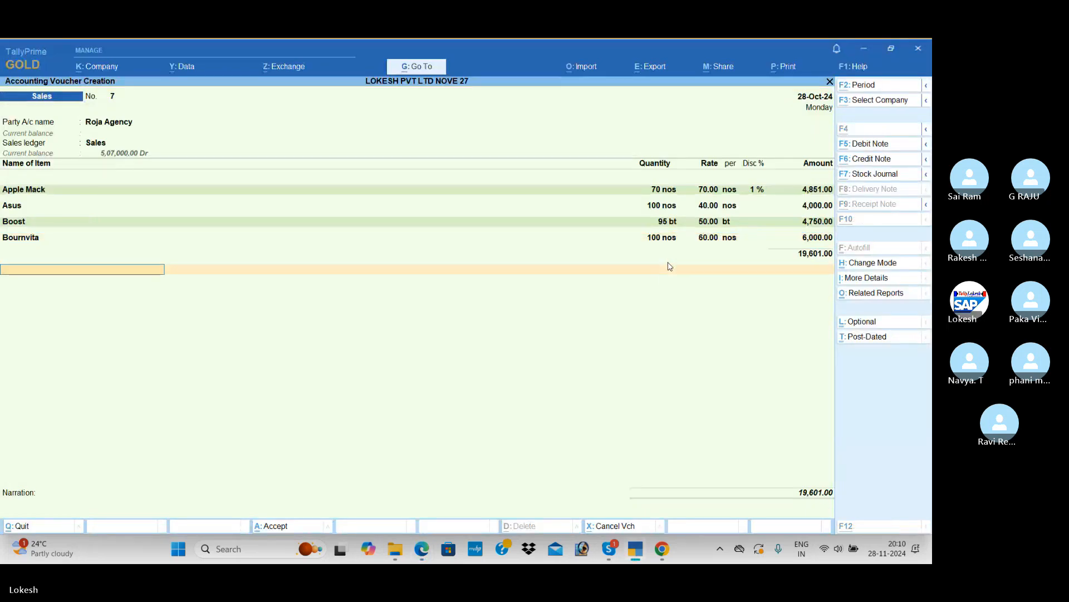
Check the item discounts in the PDF and set the Boost line's discount to 2%
key("alt+Tab")
key("alt+Tab")
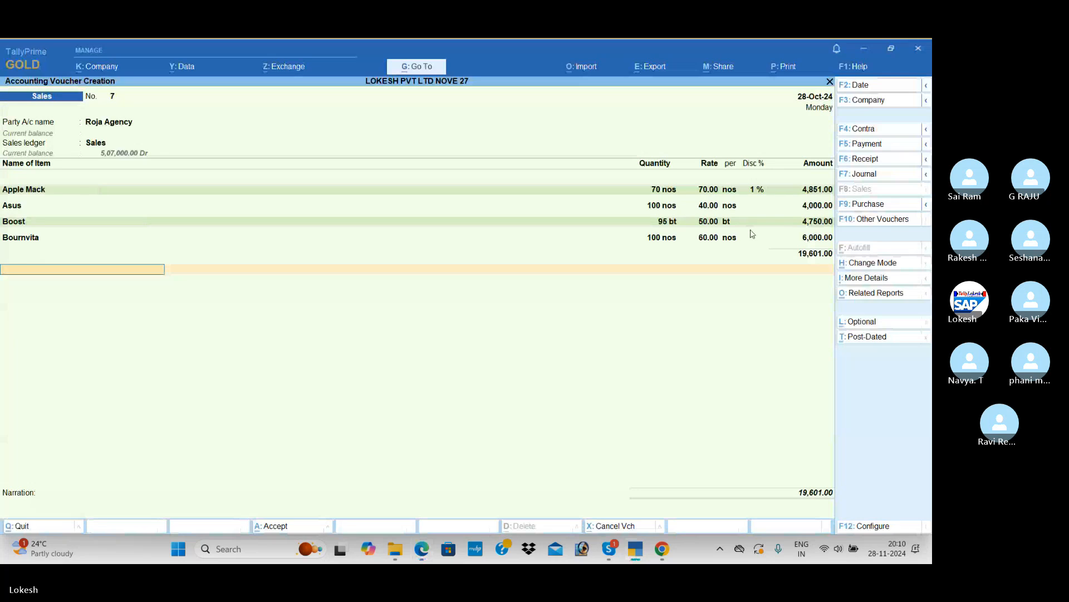
key("alt+Tab")
key("alt+Tab")
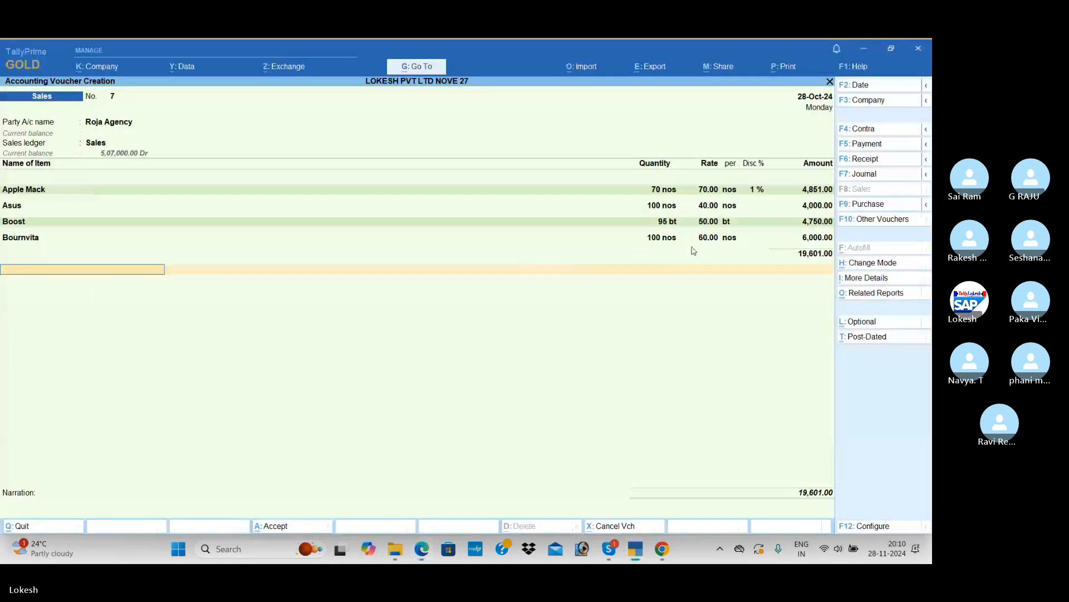
left_click(766, 221)
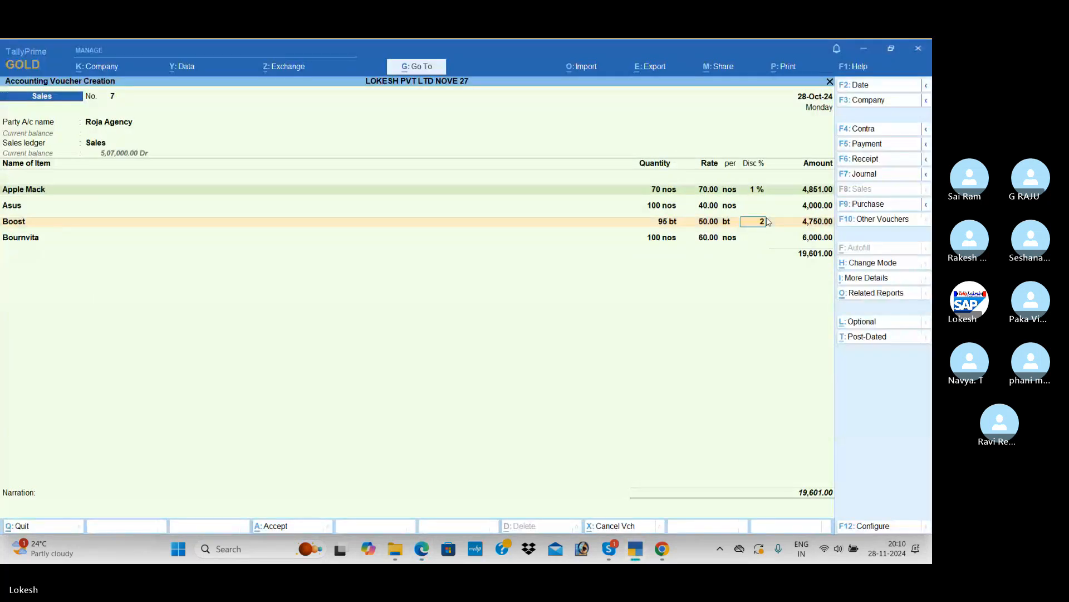
type("2")
key("Return")
key("Return")
key("Return")
key("Return")
key("Return")
key("Return")
key("Return")
key("Return")
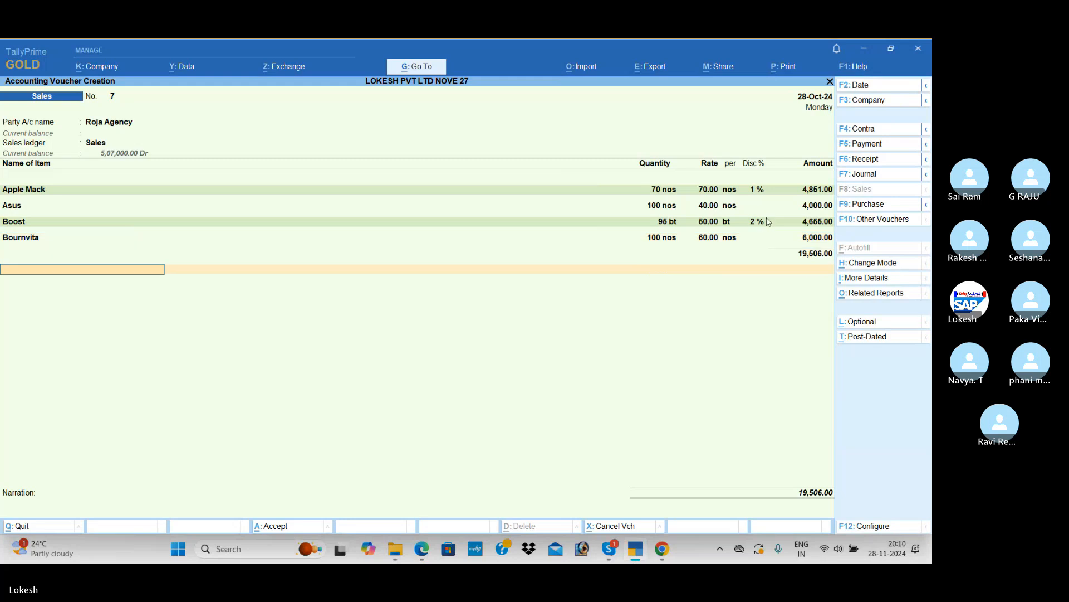
Add the CGST and SGST ledgers below the items and save the Roja Agency sales voucher
key("Return")
type("cg")
key("Return")
type("sg")
key("Return")
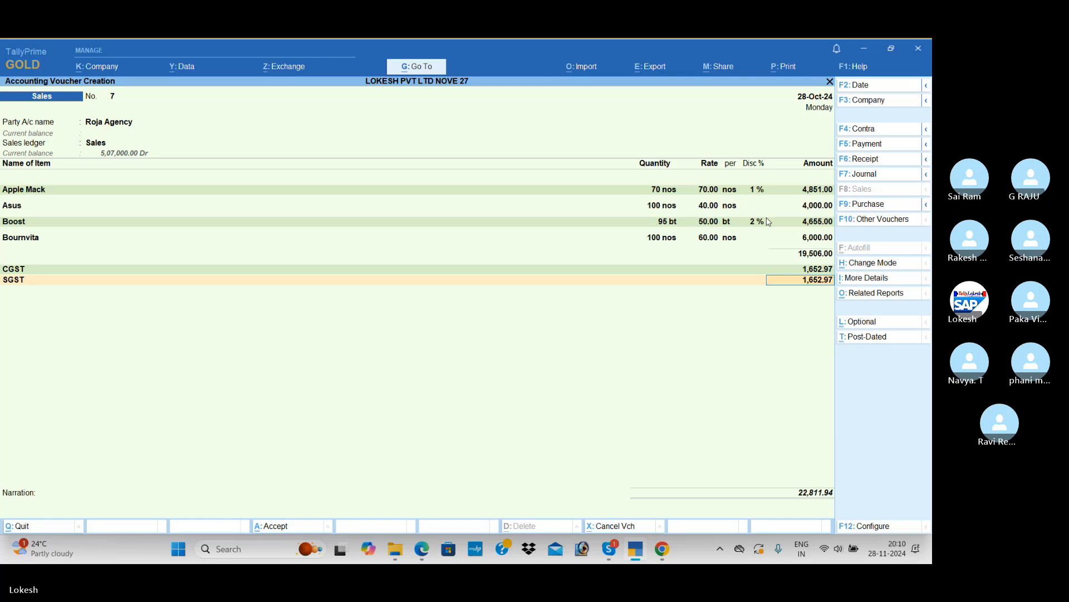
key("Return")
key("Return")
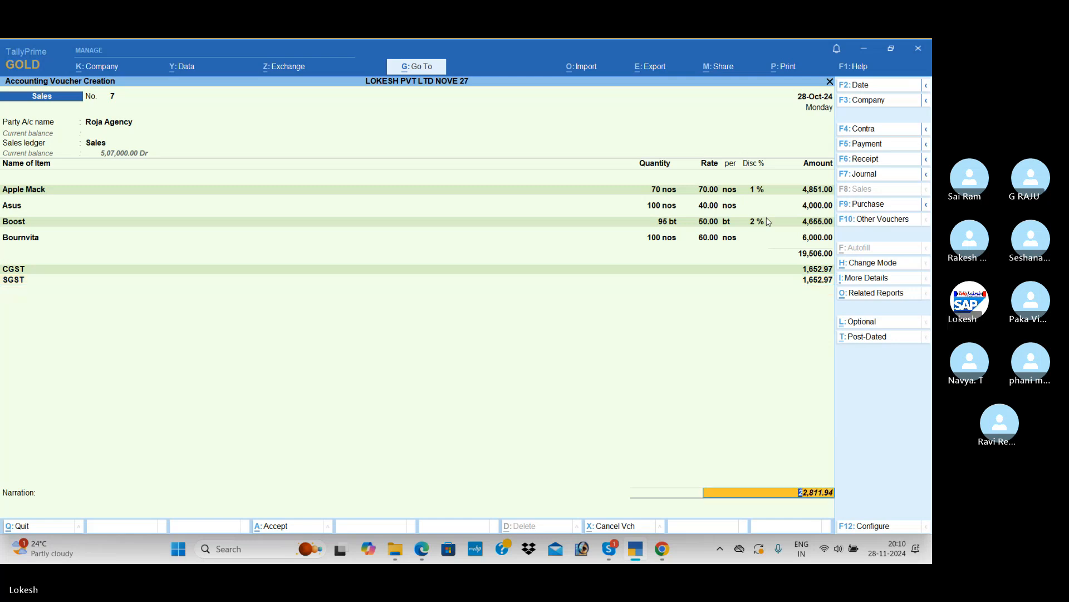
key("Return")
key("Return")
key("Return")
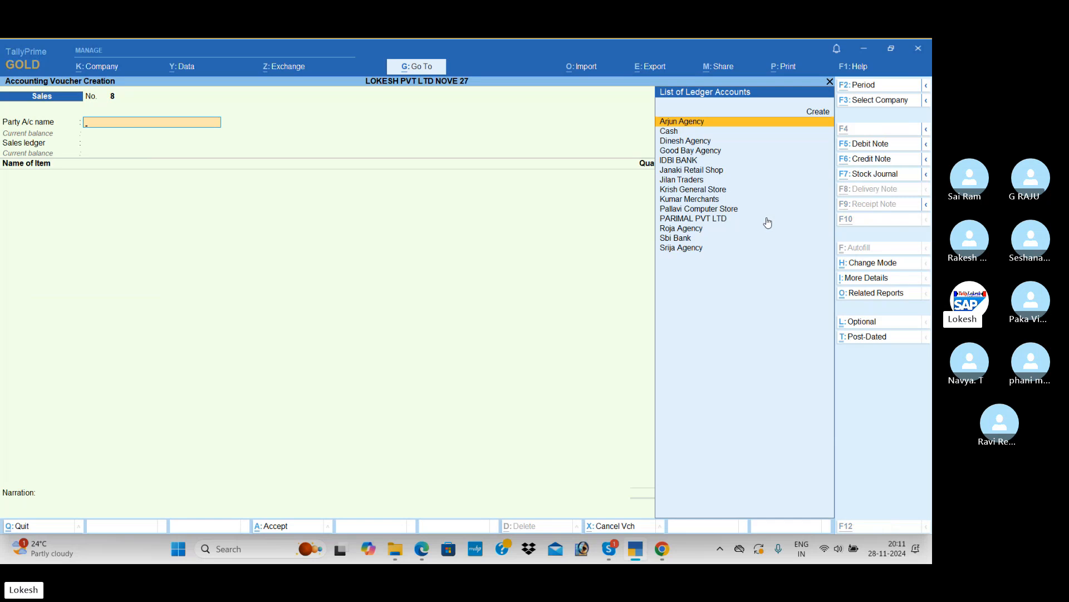
Review the remaining transactions on page 67 of the PDF, and return to the blank sales voucher in TallyPrime
key("alt+Tab")
scroll(661, 329, "down", 3)
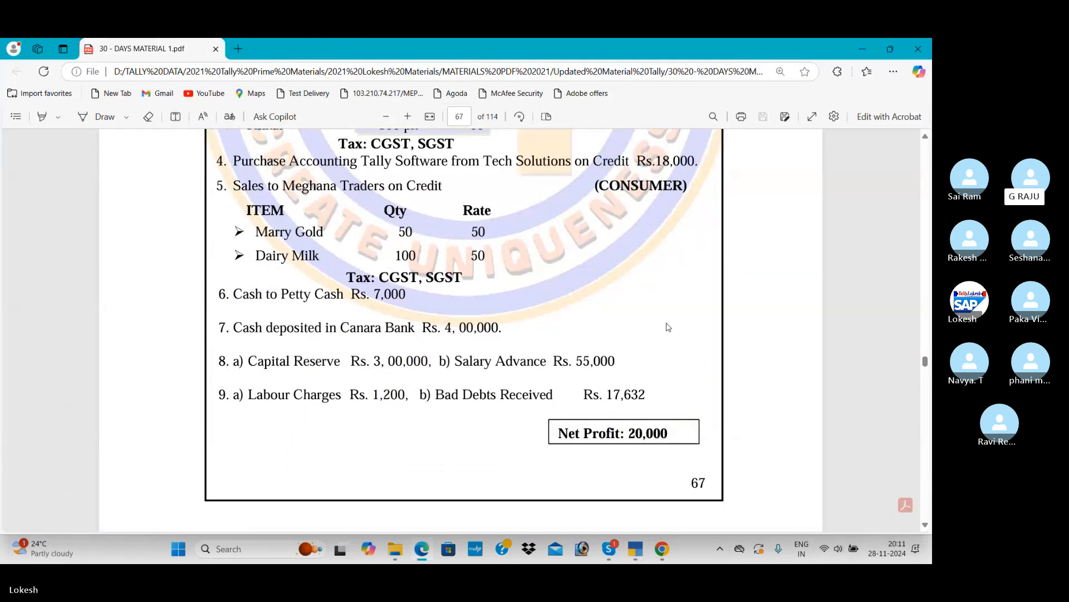
scroll(668, 327, "up", 2)
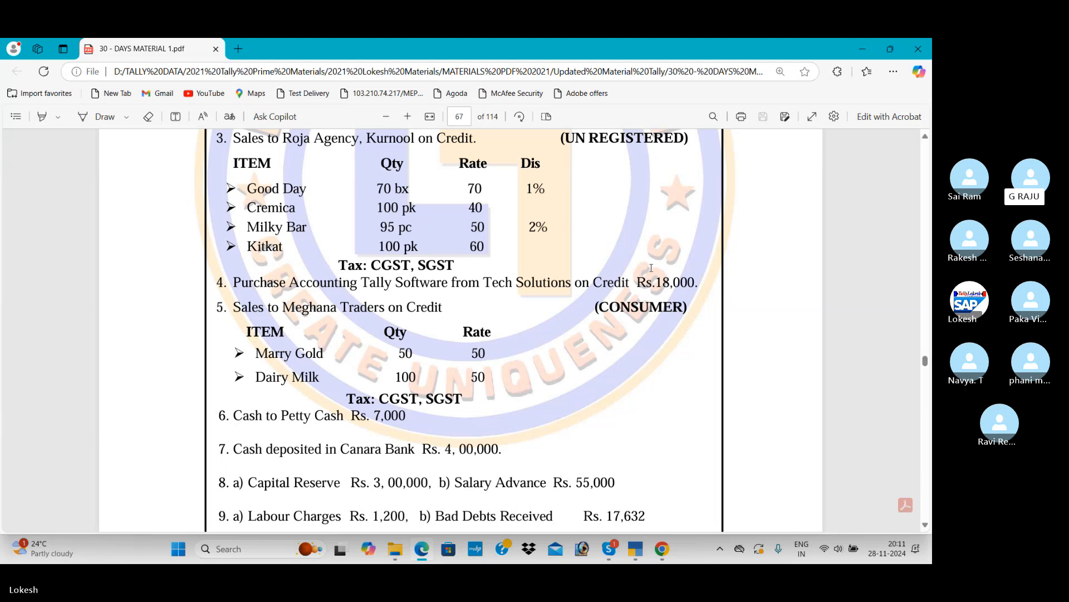
key("alt+Tab")
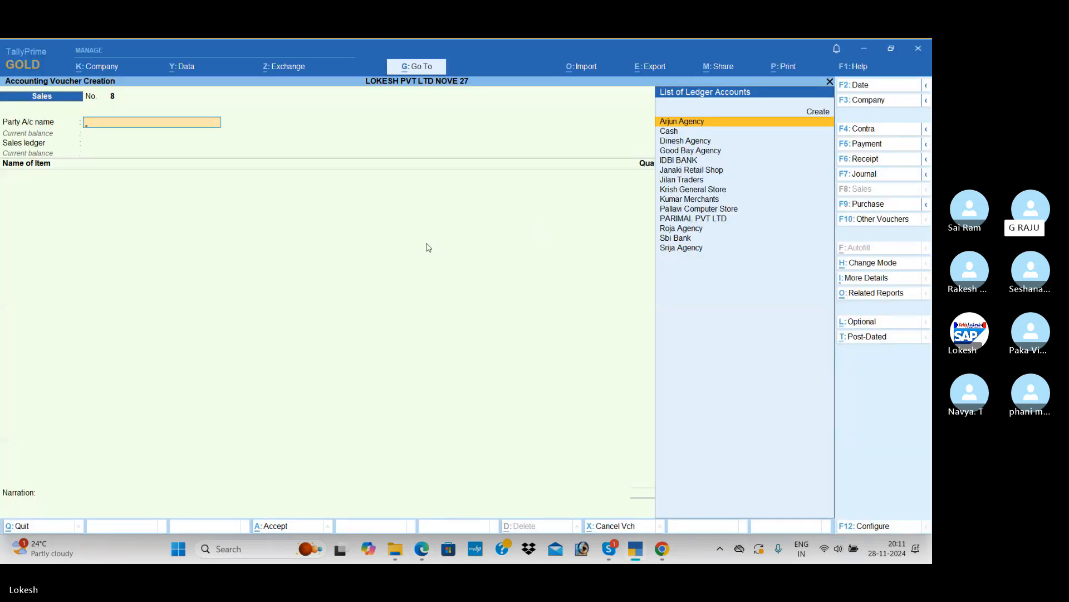
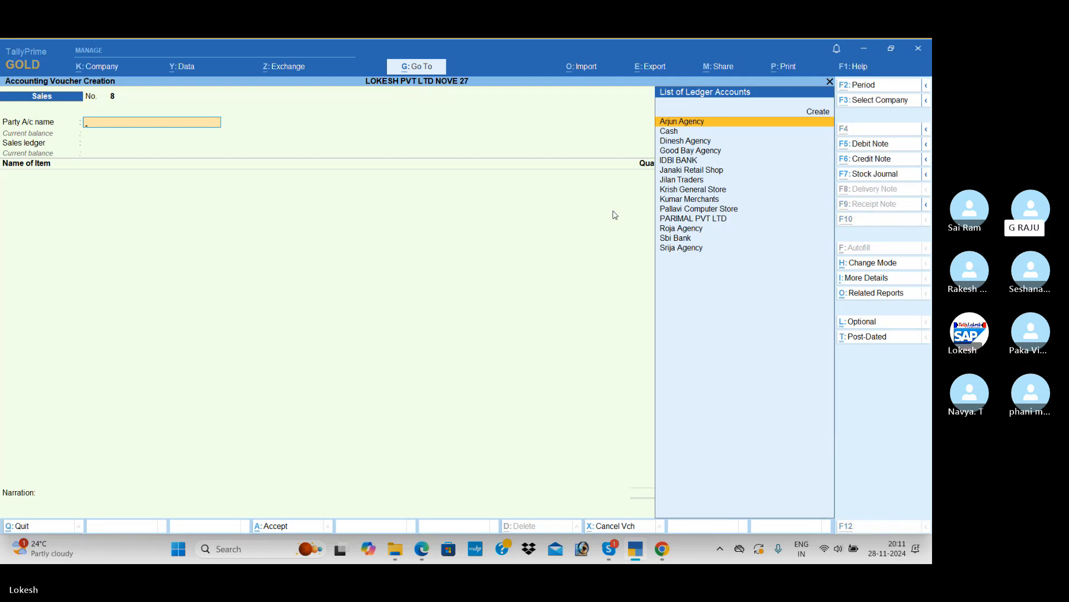
Examine Problem 7 on page 68 of the PDF, including the Indian Super Market purchase, and return to TallyPrime
key("alt+Tab")
scroll(564, 261, "down", 10)
scroll(564, 261, "down", 6)
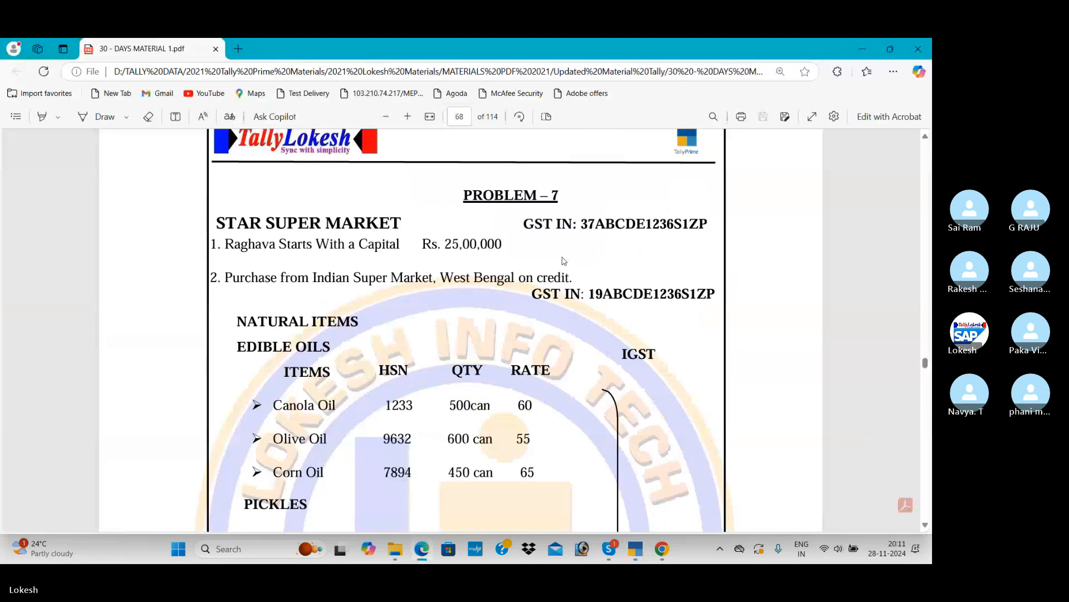
scroll(565, 261, "up", 1)
scroll(565, 261, "down", 1)
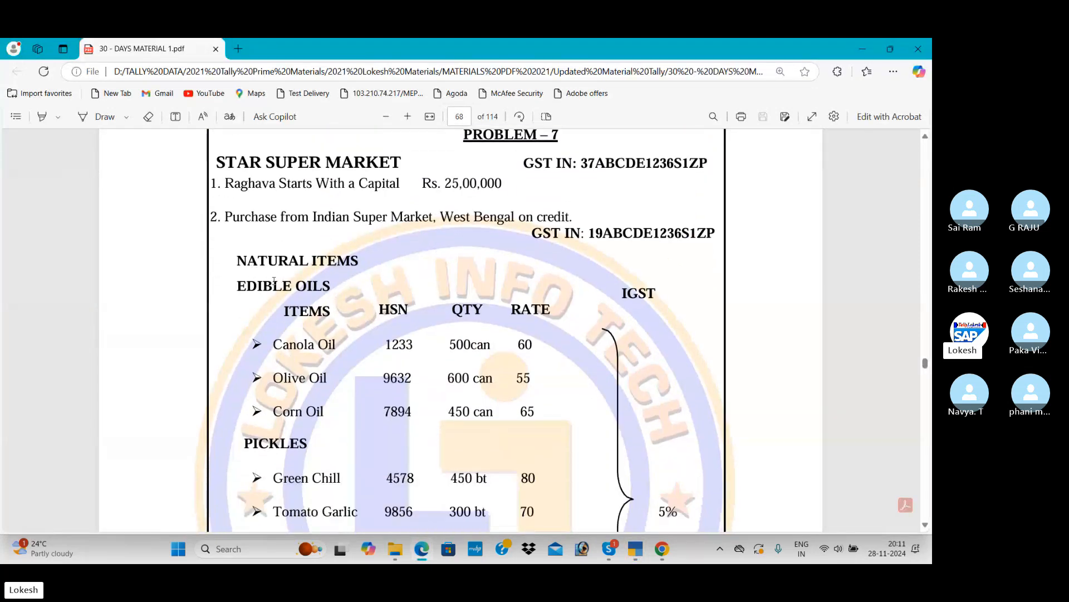
key("alt+Tab")
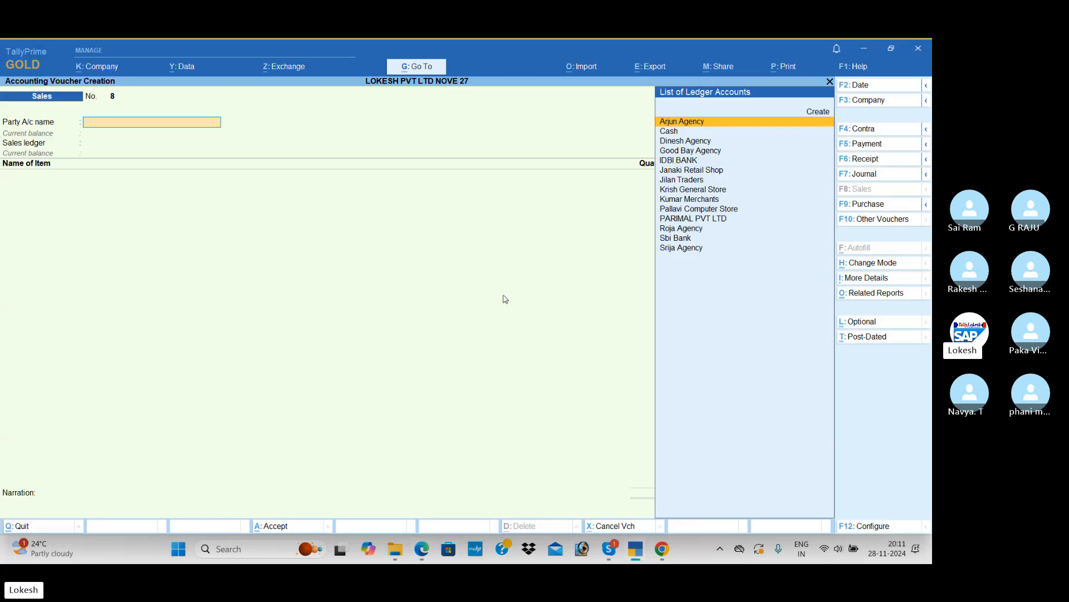
Leave the blank sales voucher and open the creation form for a new stock group
key("Escape")
key("Up")
key("Up")
key("Up")
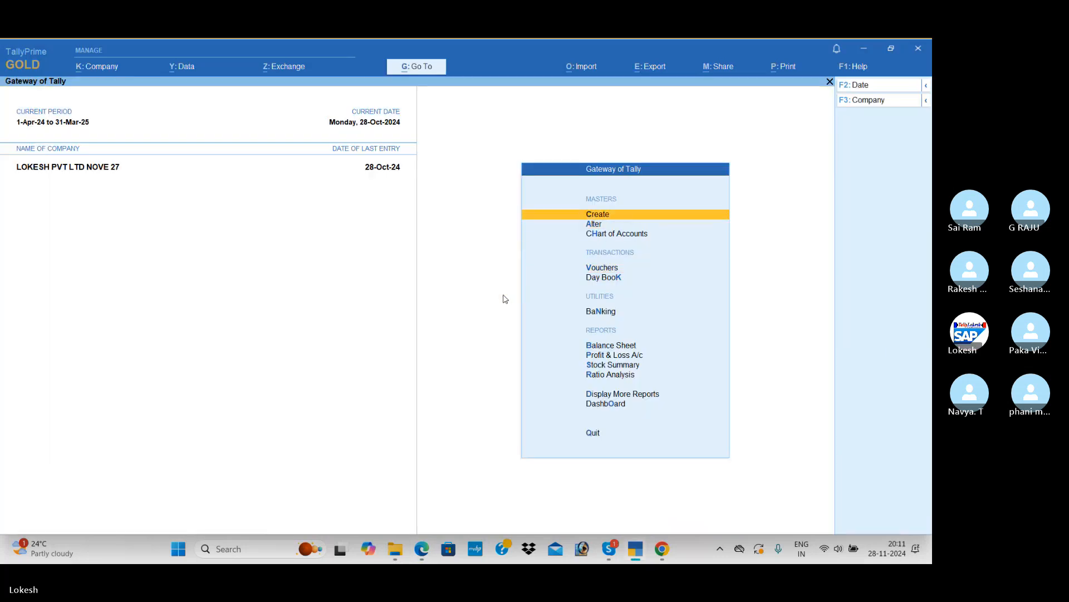
key("Return")
key("Down")
key("Down")
key("Down")
key("Down")
key("Return")
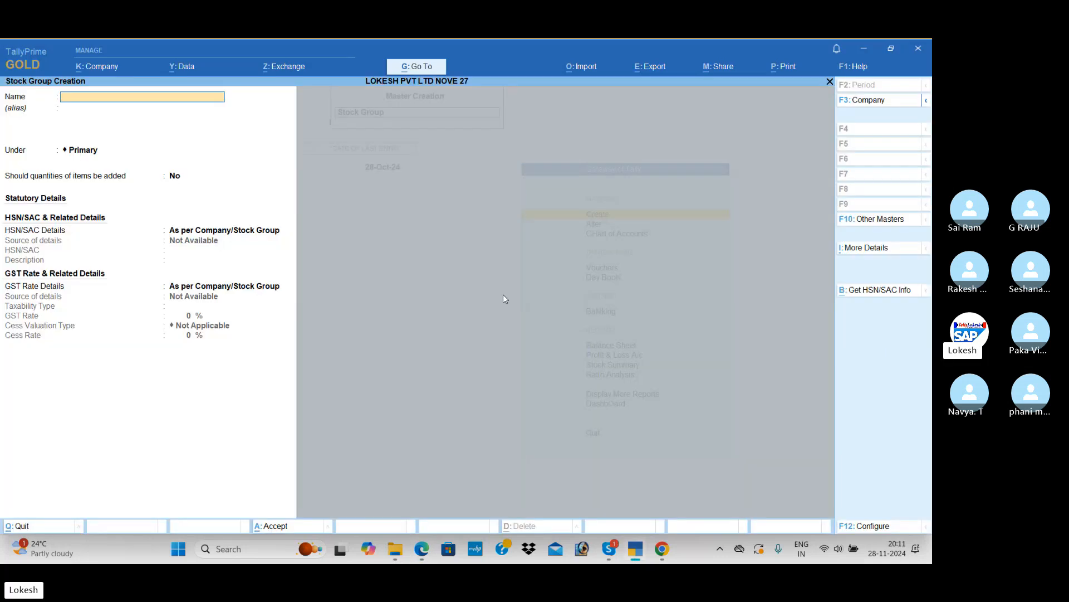
Check the group heading in the PDF and create the stock group Natural Items under Primary
key("alt+Tab")
scroll(385, 265, "down", 2)
scroll(385, 265, "up", 1)
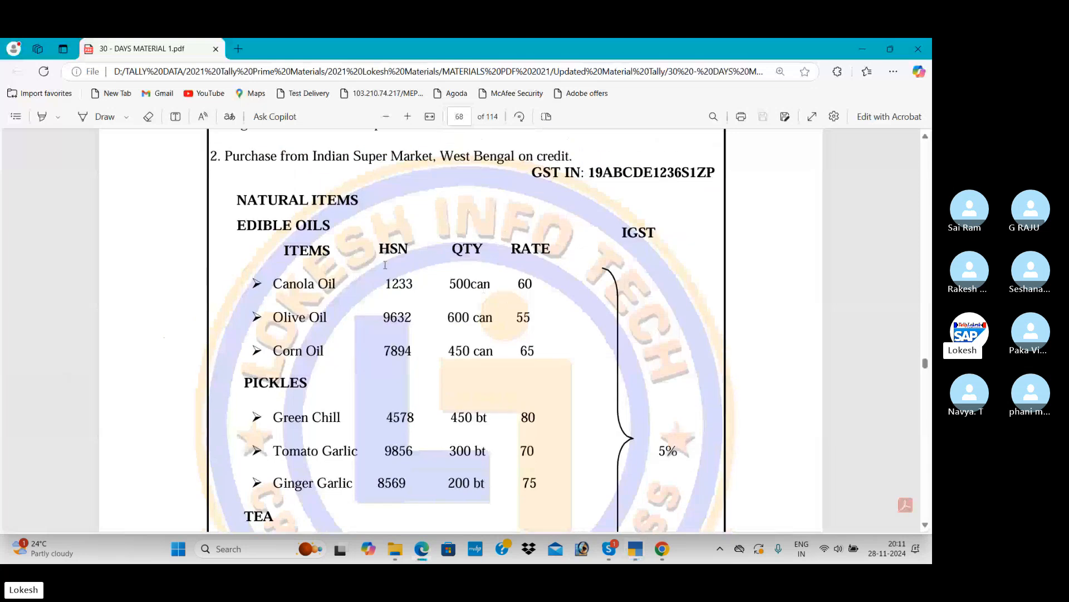
key("alt+Tab")
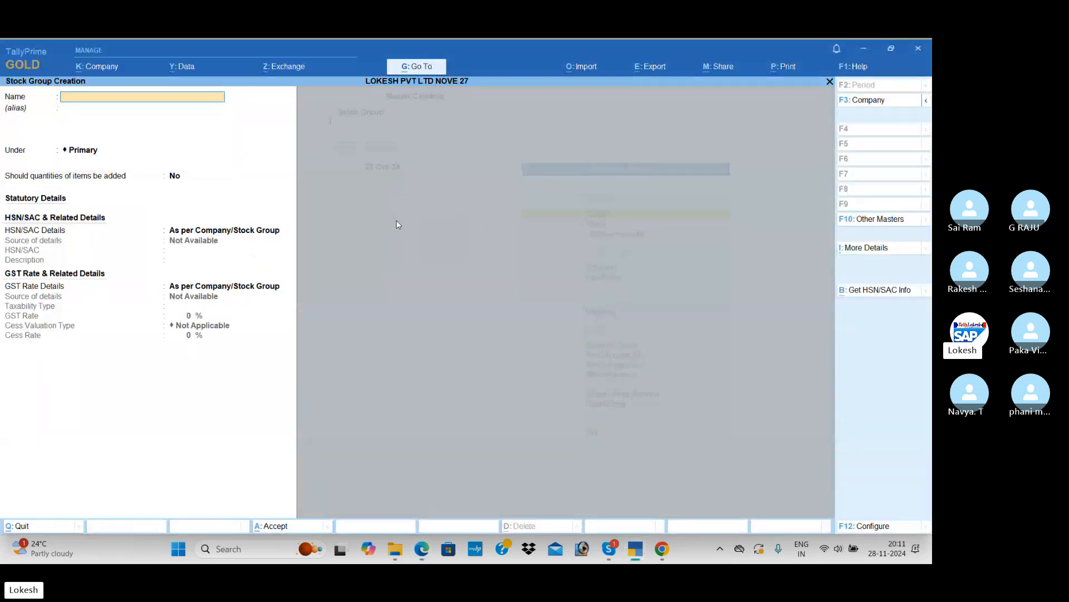
type("Natural Items")
key("Return")
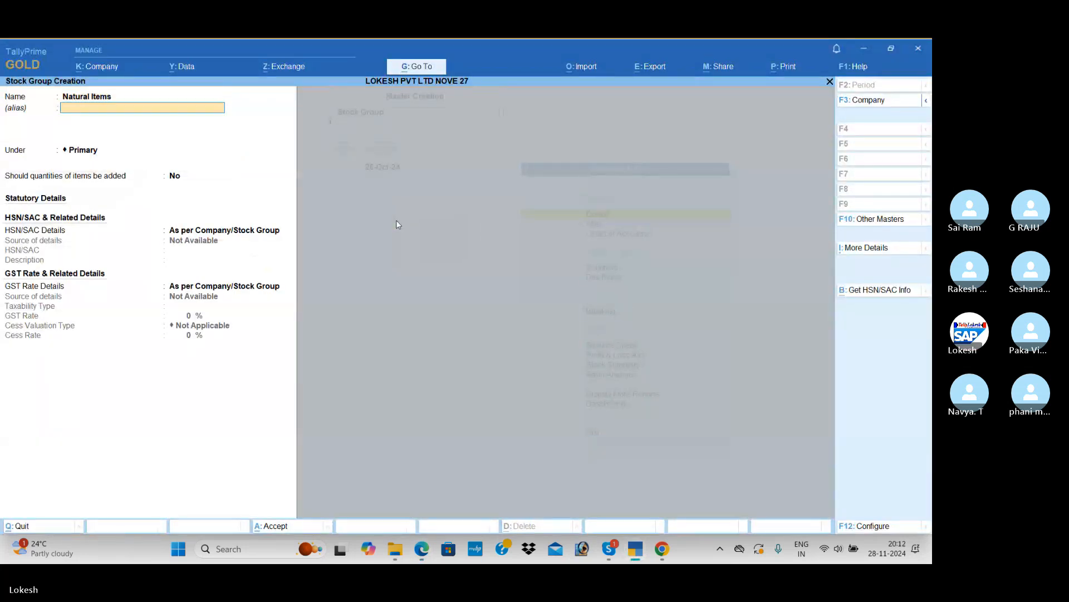
key("ctrl+a")
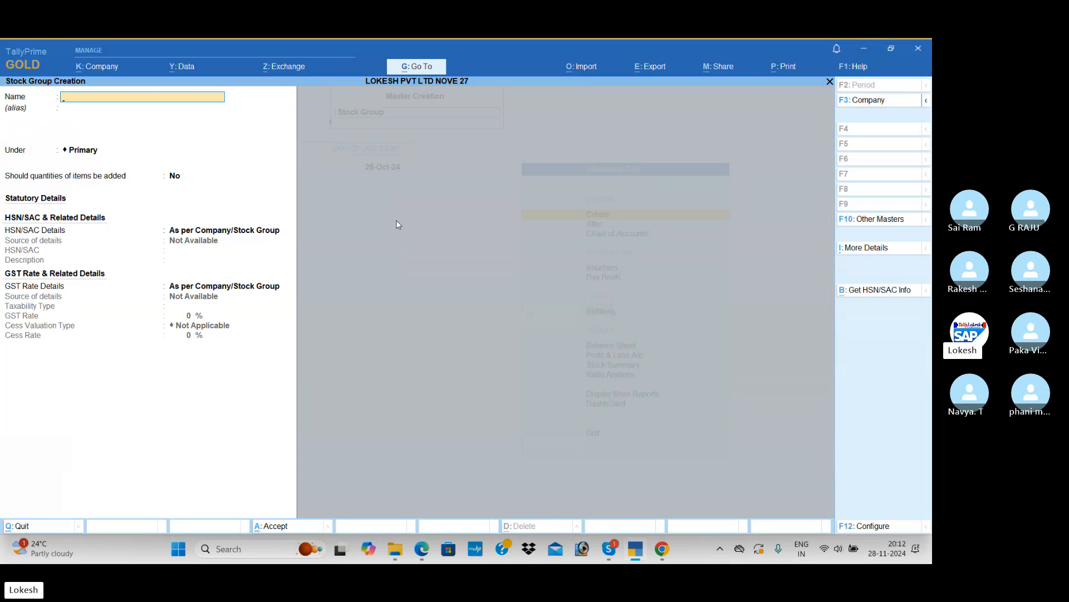
Switch to stock category creation, check the category headings in the PDF, and create the category Edible Oils under Primary
key("Escape")
key("Down")
key("Return")
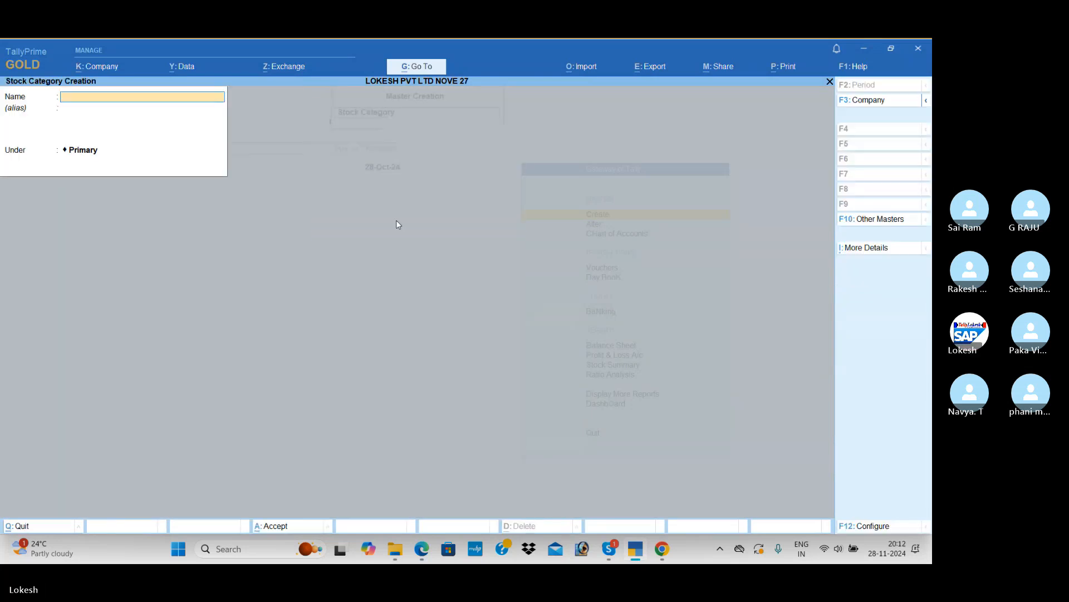
key("alt+Tab")
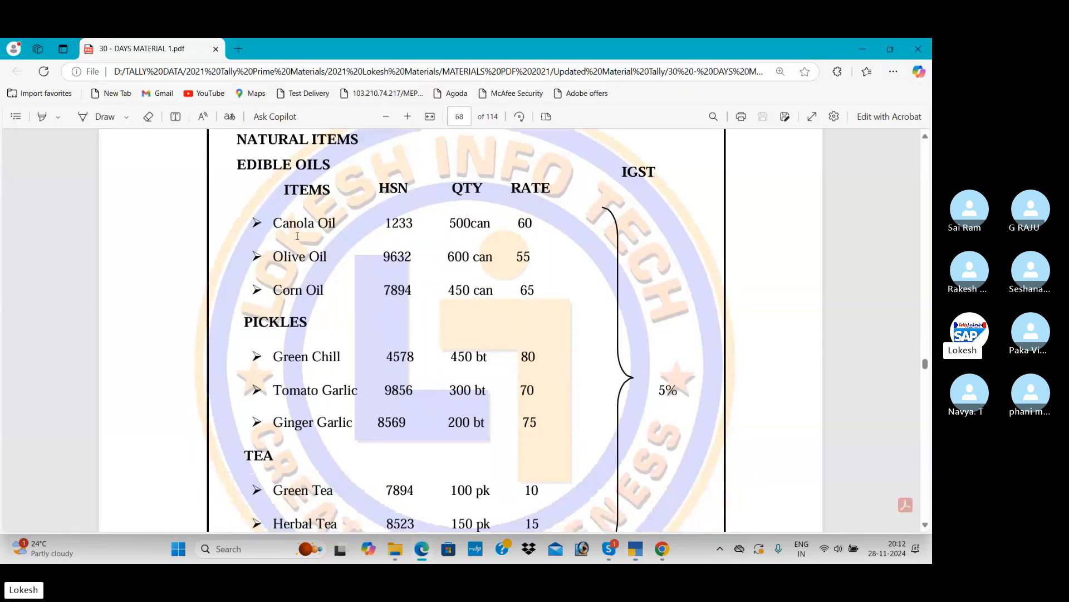
scroll(293, 333, "down", 5)
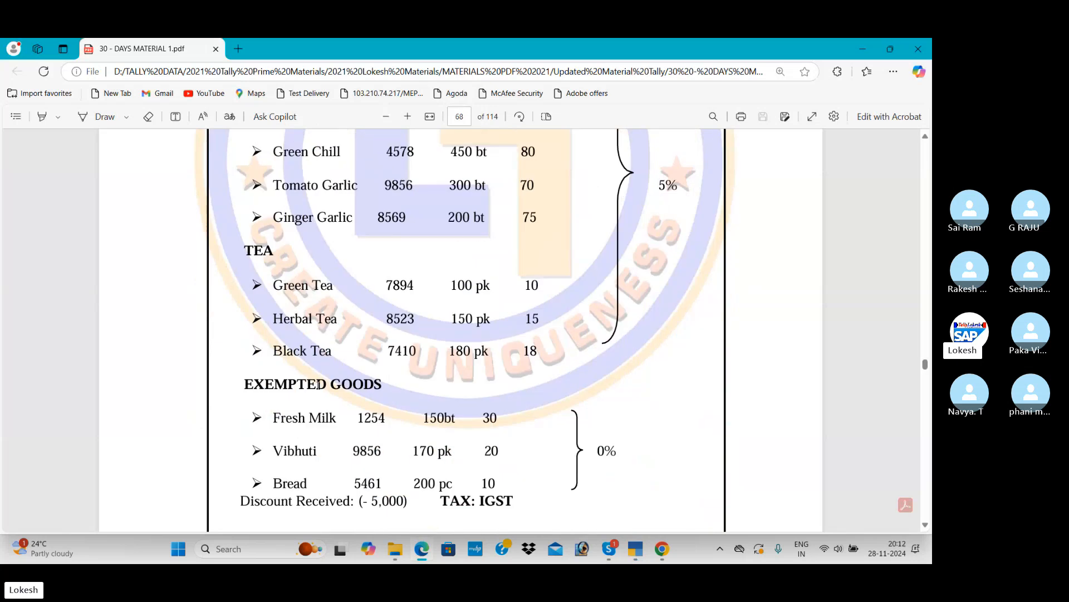
scroll(401, 358, "up", 6)
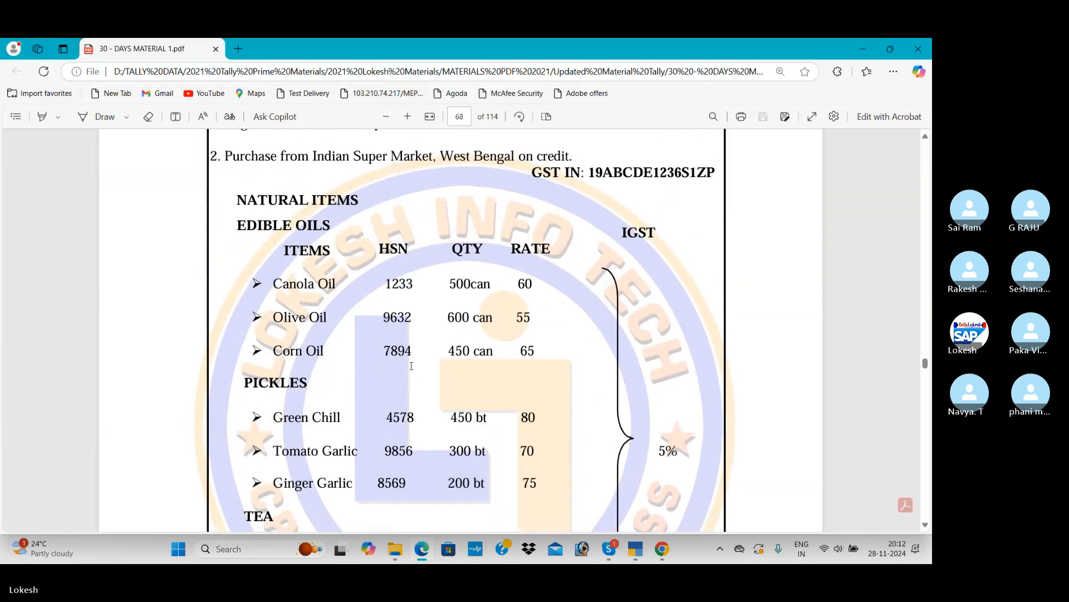
key("alt+Tab")
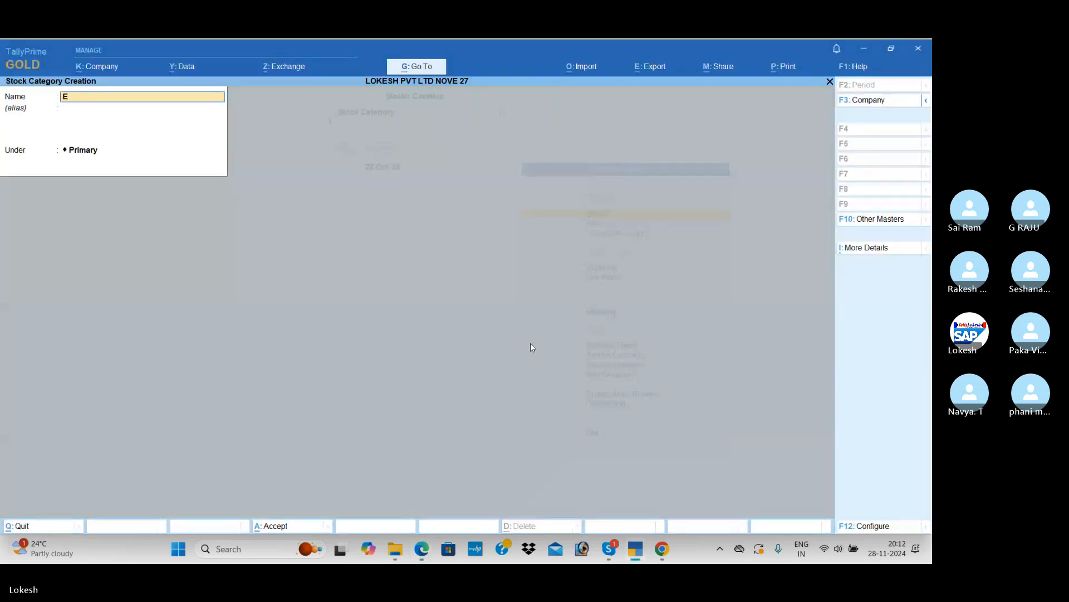
type("Edible Oils")
key("Return")
Create the stock categories Pickels and Tea, both under Primary
key("Return")
key("Return")
key("Return")
type("Pi")
key("Return")
key("Return")
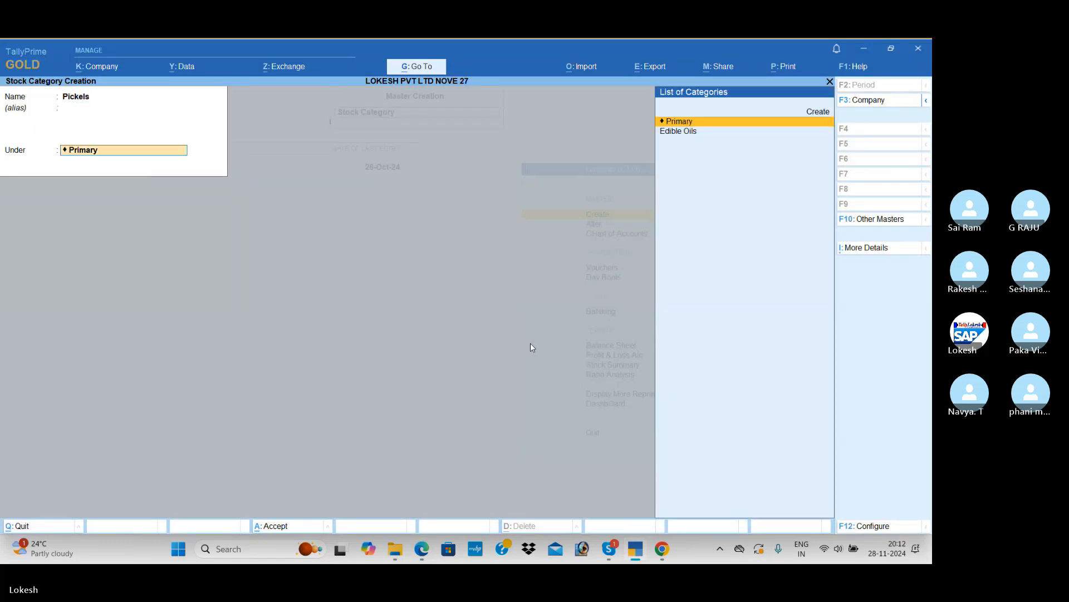
key("Return")
key("Return")
type("Tea")
key("Return")
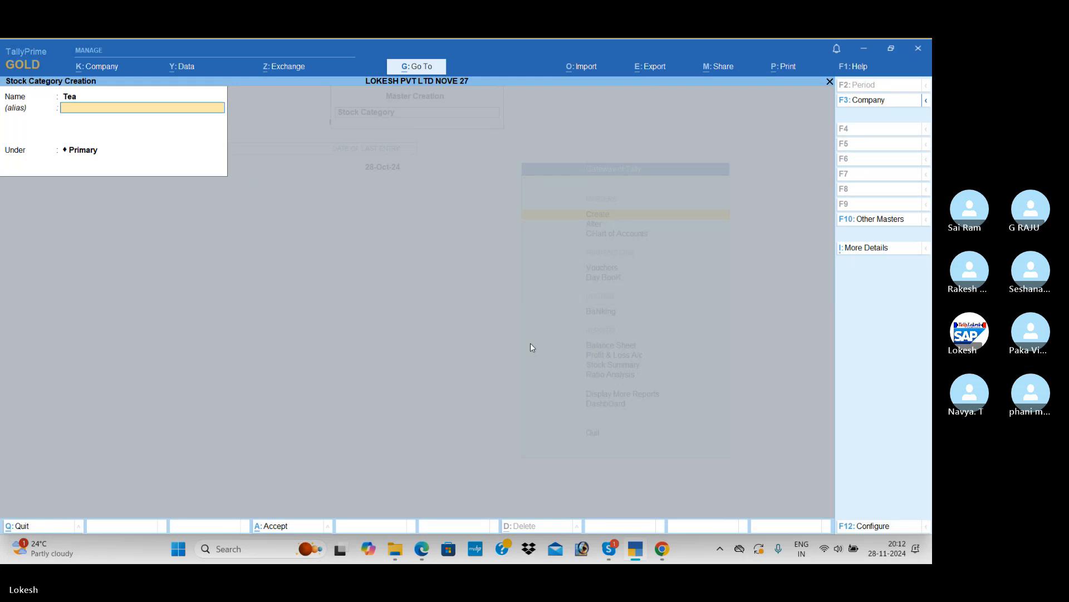
key("Return")
key("Return")
key("Return")
Create the stock category Exempted Goods under Primary and quit category creation
type("em")
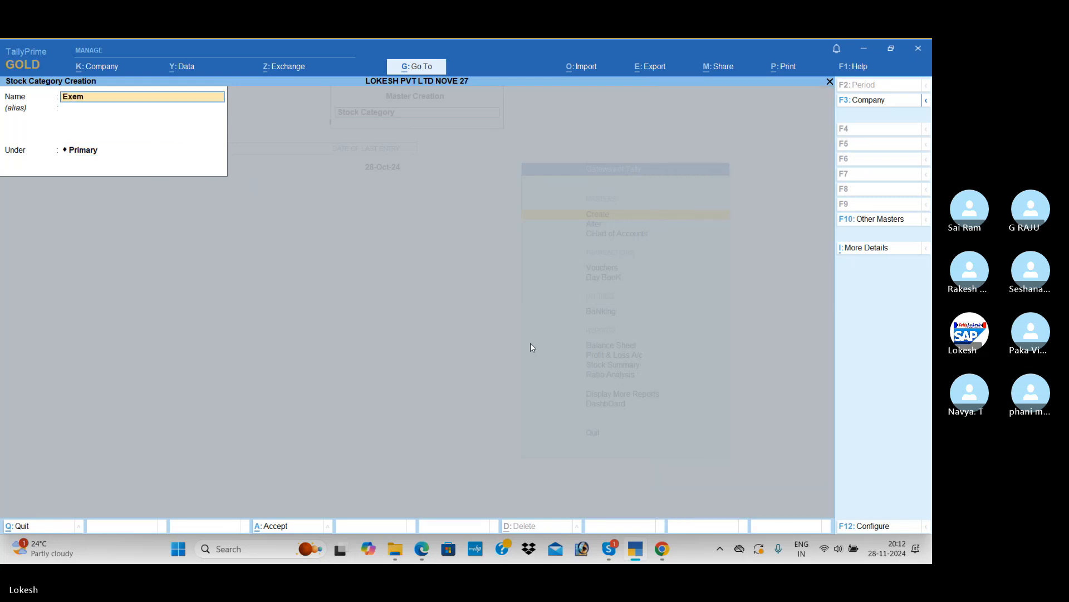
type("pted Goods")
key("Return")
key("Return")
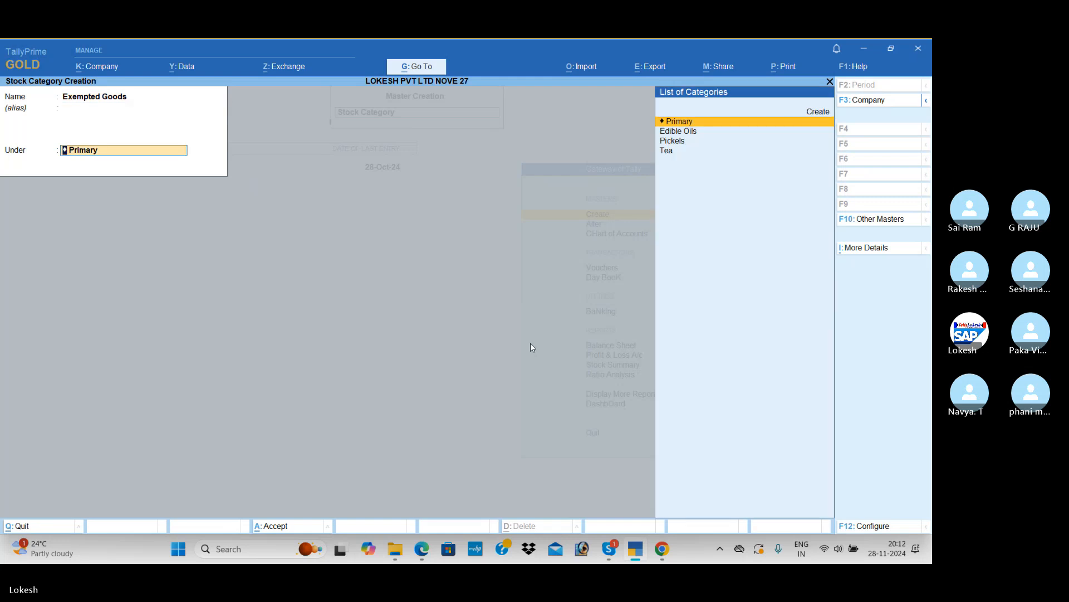
key("Escape")
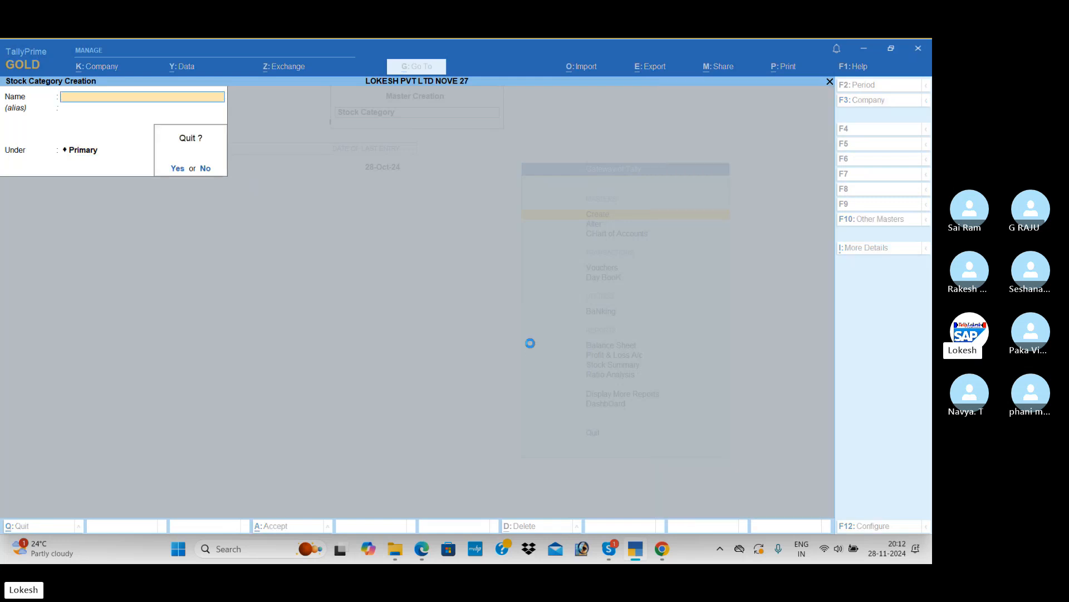
key("Return")
Start a new stock item named Canola Oil, checking the spelling in the PDF
key("Down")
key("Return")
key("alt+Tab")
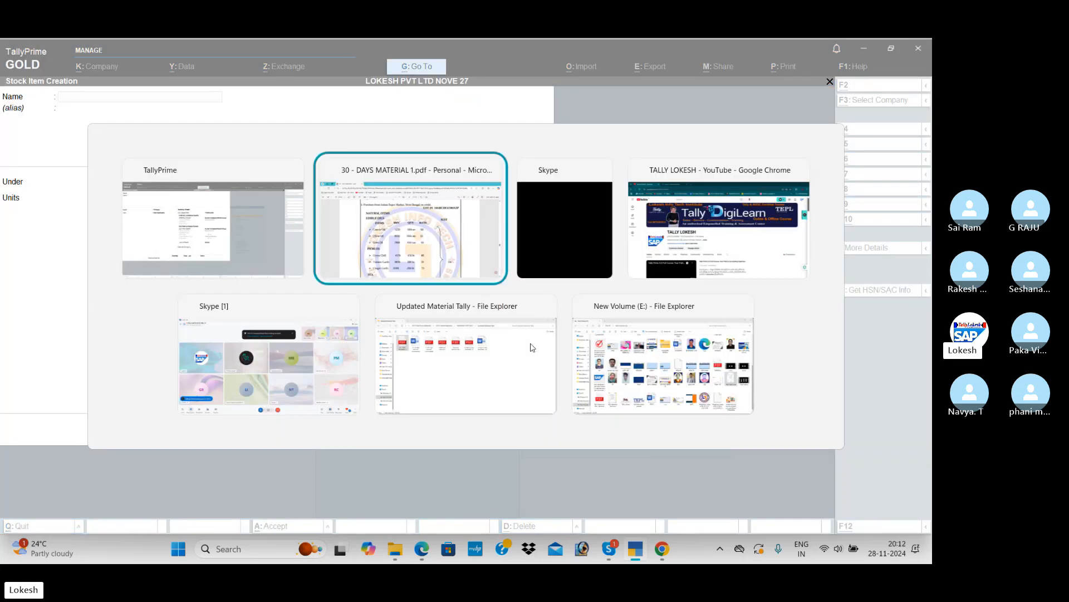
key("alt+Tab")
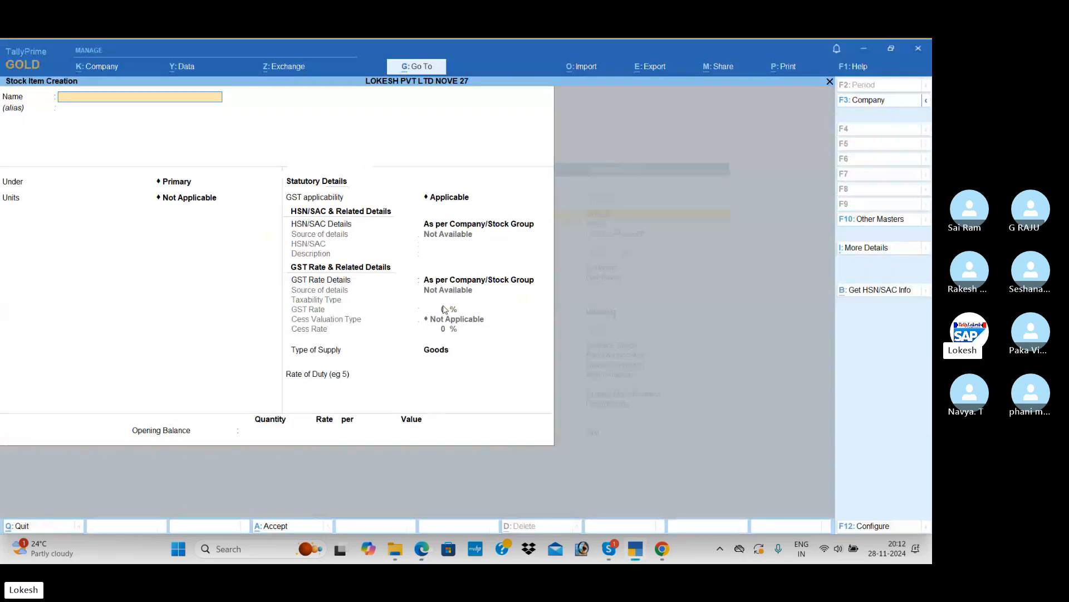
type("Canal")
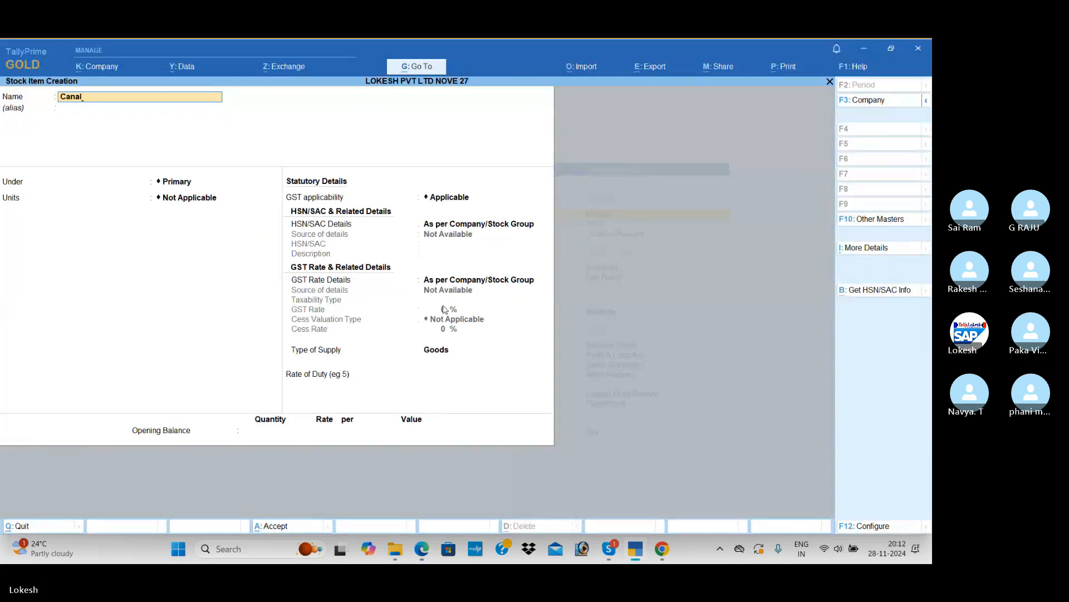
key("alt+Tab")
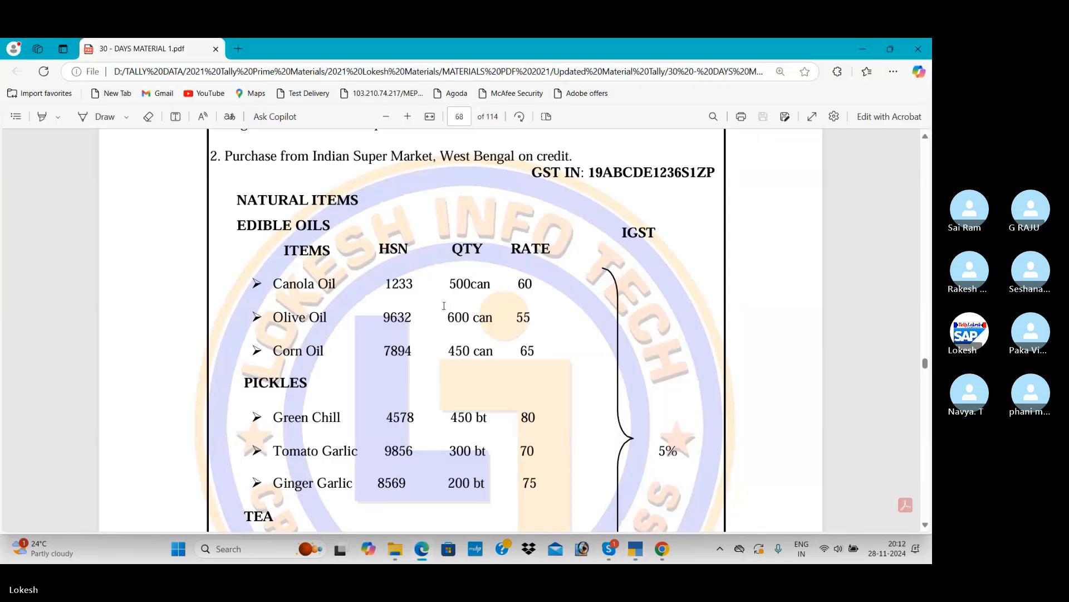
key("alt+Tab")
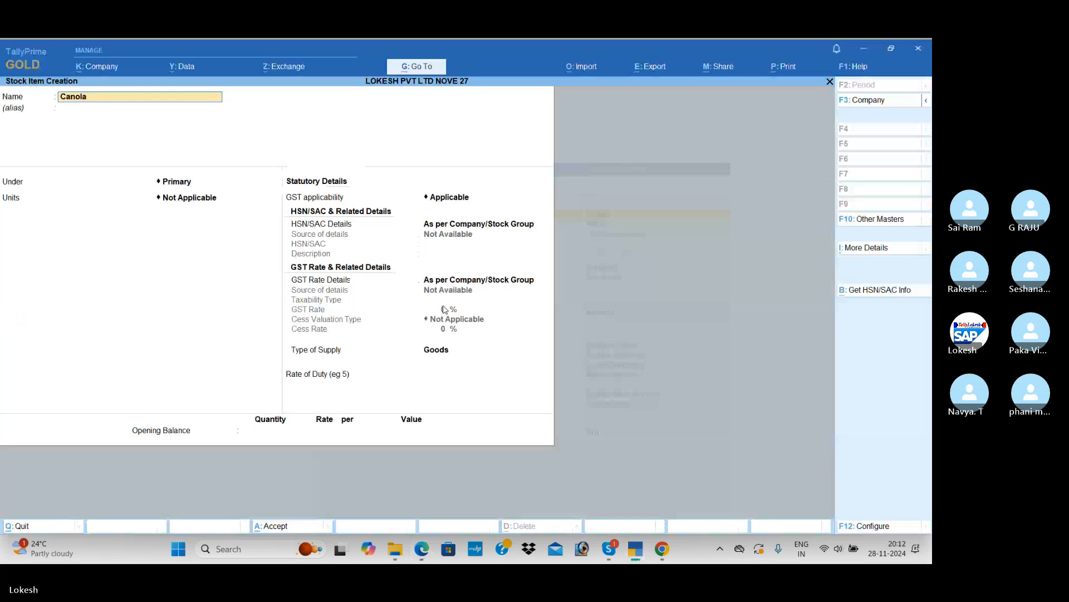
type("Oil")
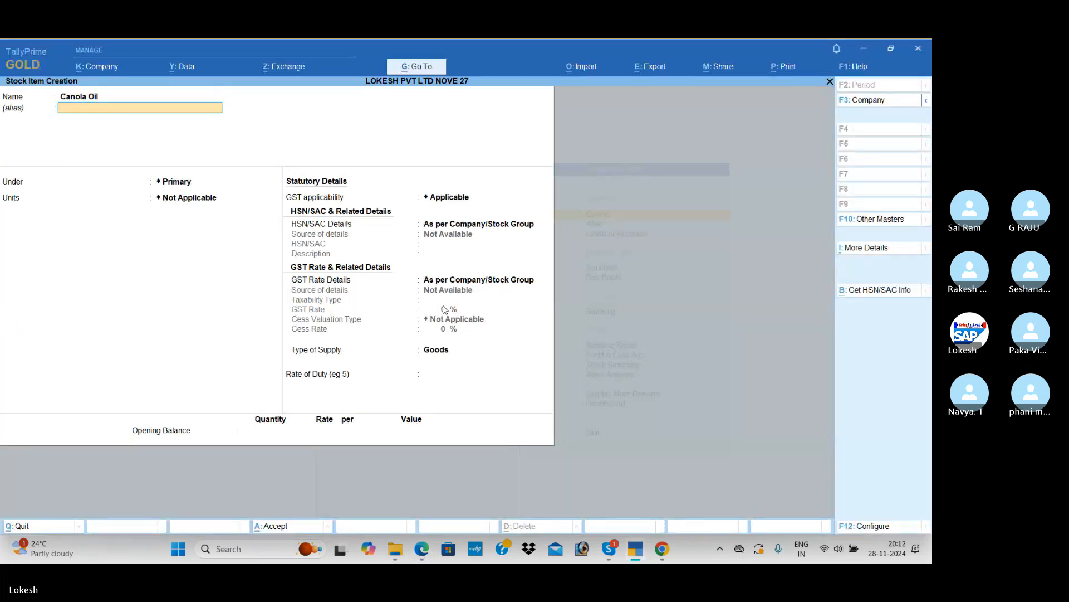
Place the Canola Oil item under the Natural Items stock group
key("Return")
key("Down")
key("Down")
key("Down")
key("Down")
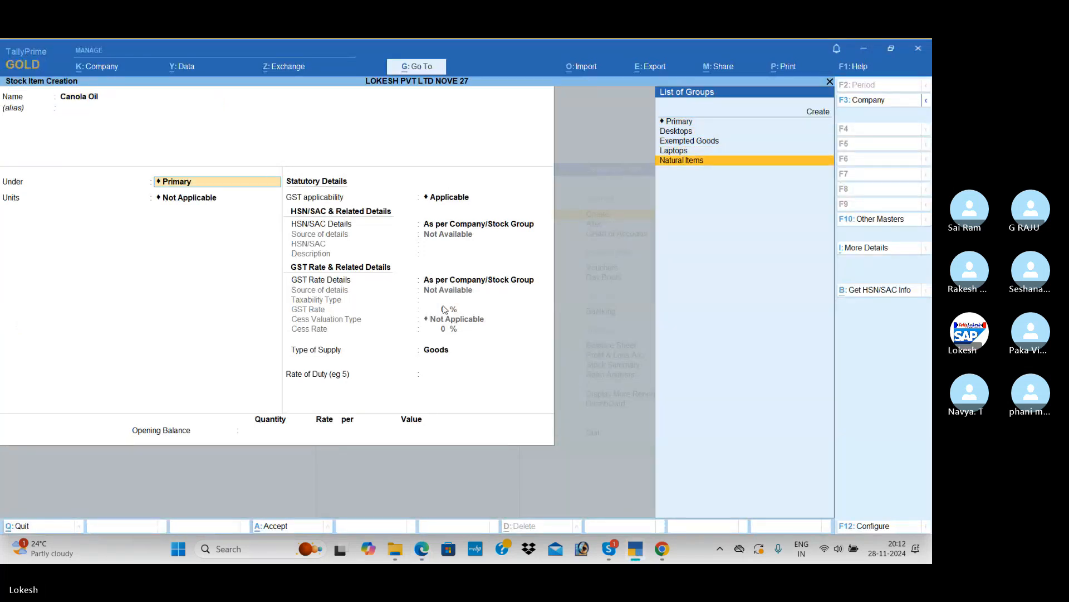
key("Return")
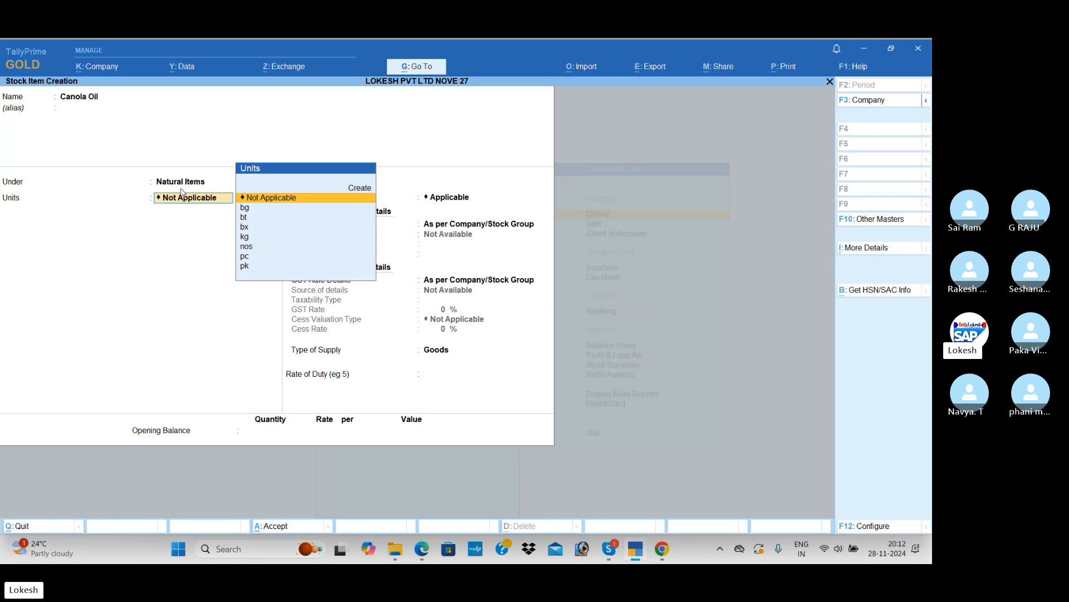
Enable stock categories in the stock item configuration and assign Canola Oil to the Edible Oils category
left_click(883, 527)
left_click(393, 306)
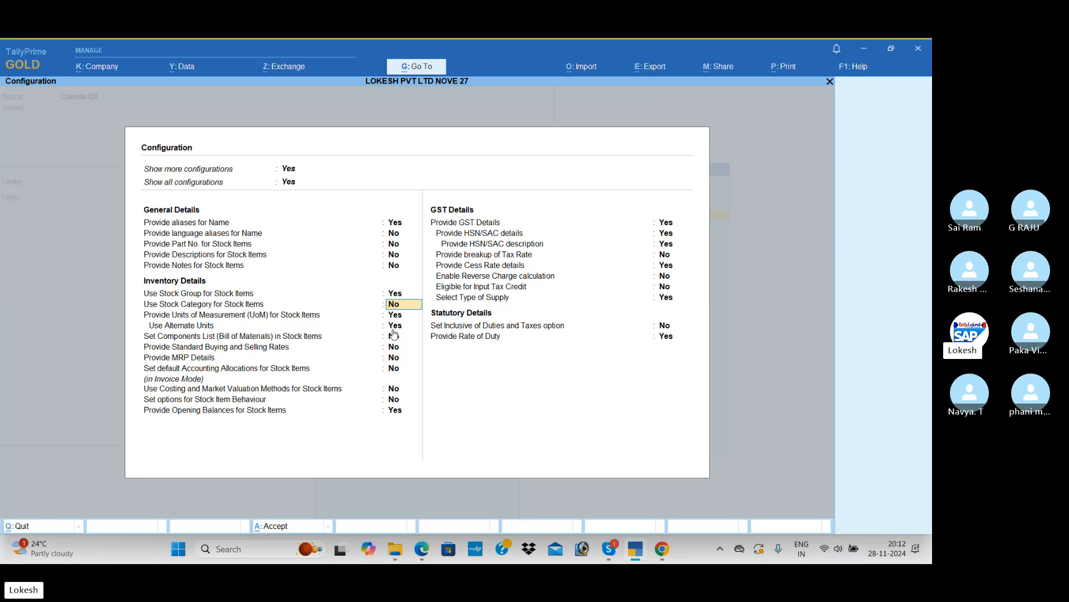
type("y")
key("Return")
key("ctrl+a")
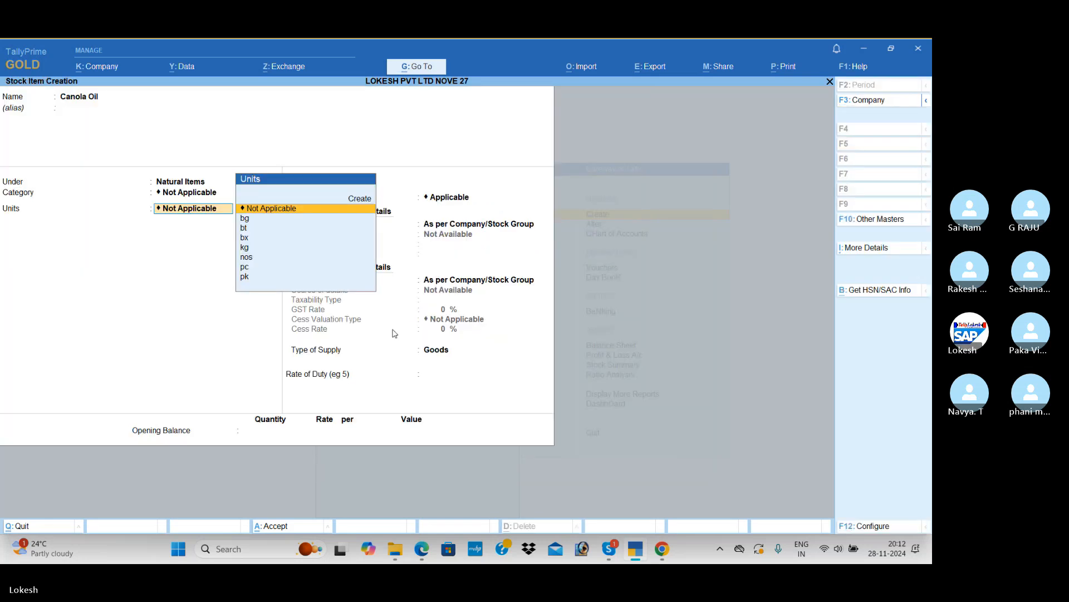
key("shift+Tab")
key("Down")
key("Return")
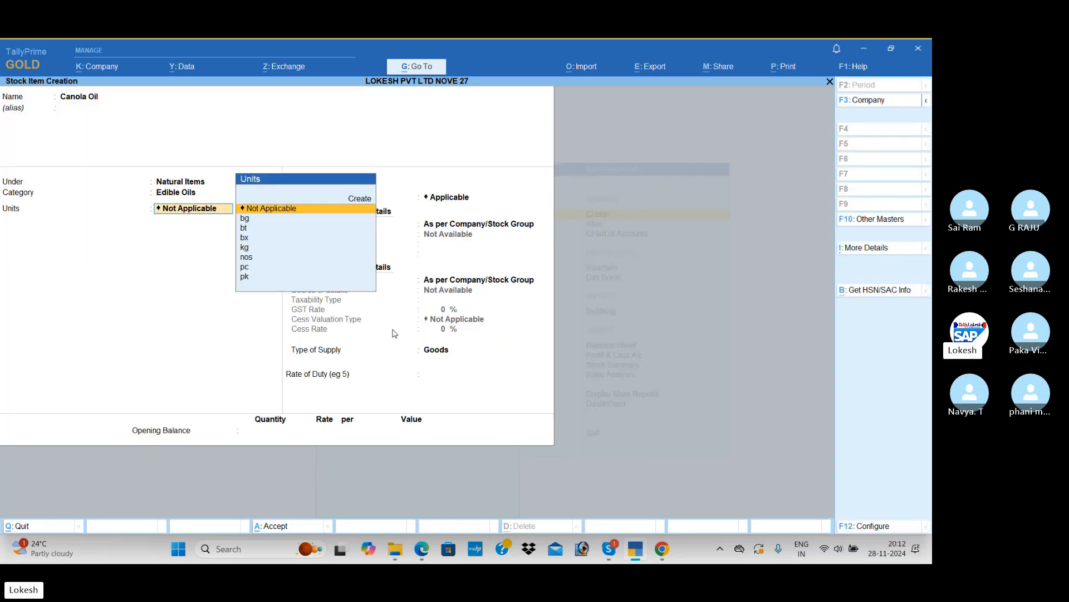
Create the simple unit can with UQC CAN-CANS for Canola Oil, and leave alternate units as Not Applicable
key("alt+Tab")
key("alt+Tab")
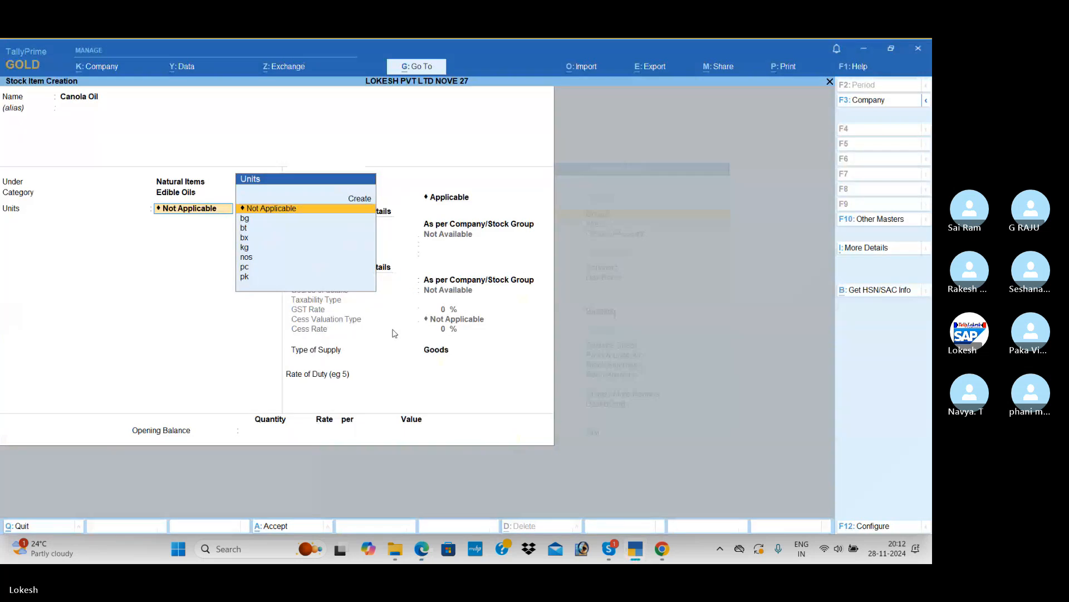
key("Up")
key("Return")
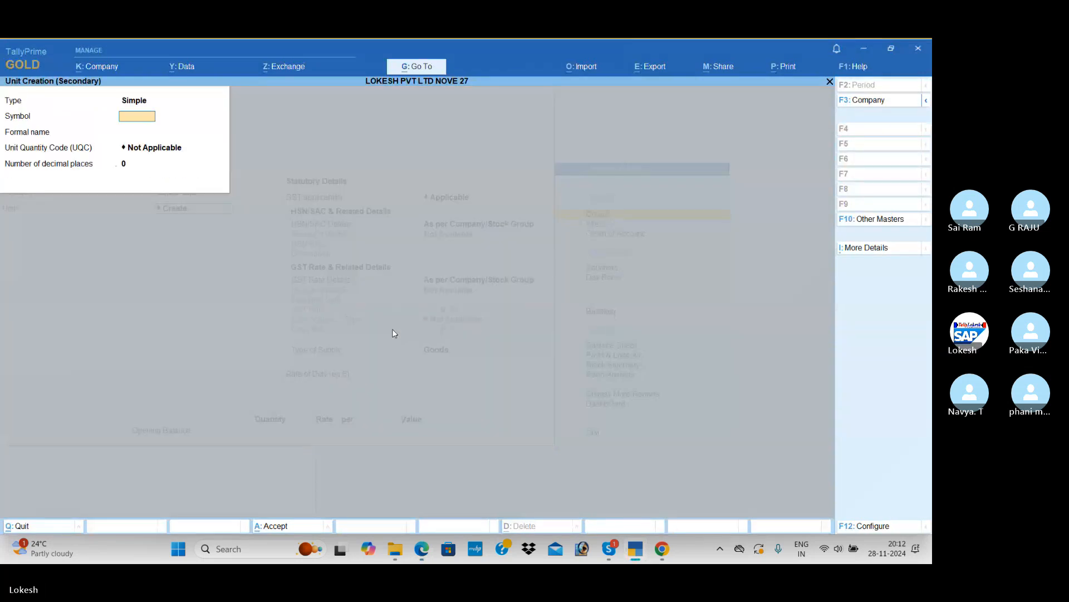
type("can")
key("Return")
key("Return")
type("ca")
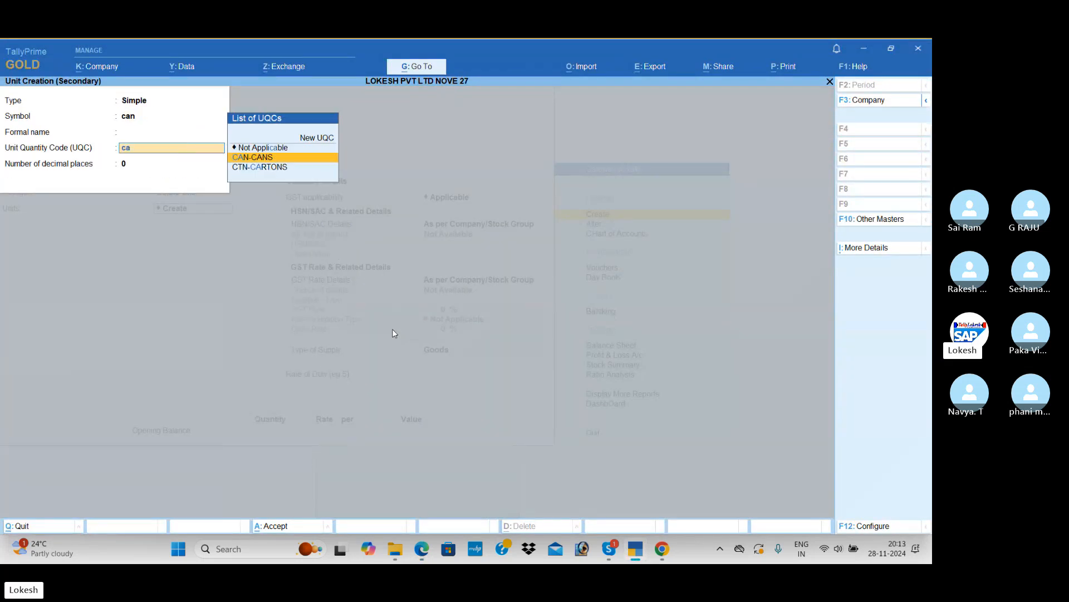
key("Return")
key("Return")
key("Return")
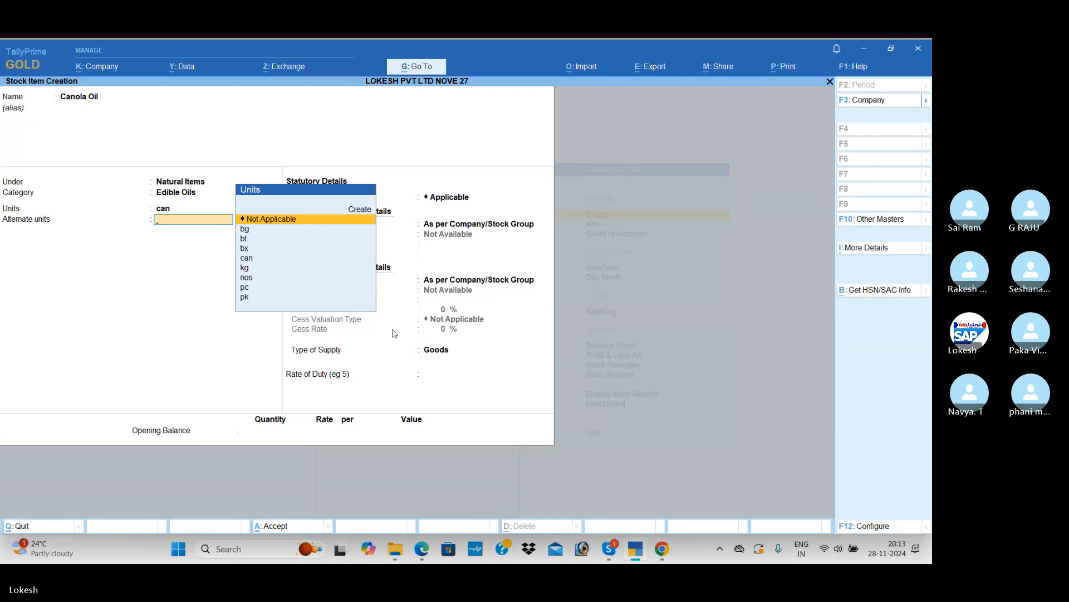
Specify the HSN/SAC details directly on the Canola Oil item with HSN code 8745
key("Return")
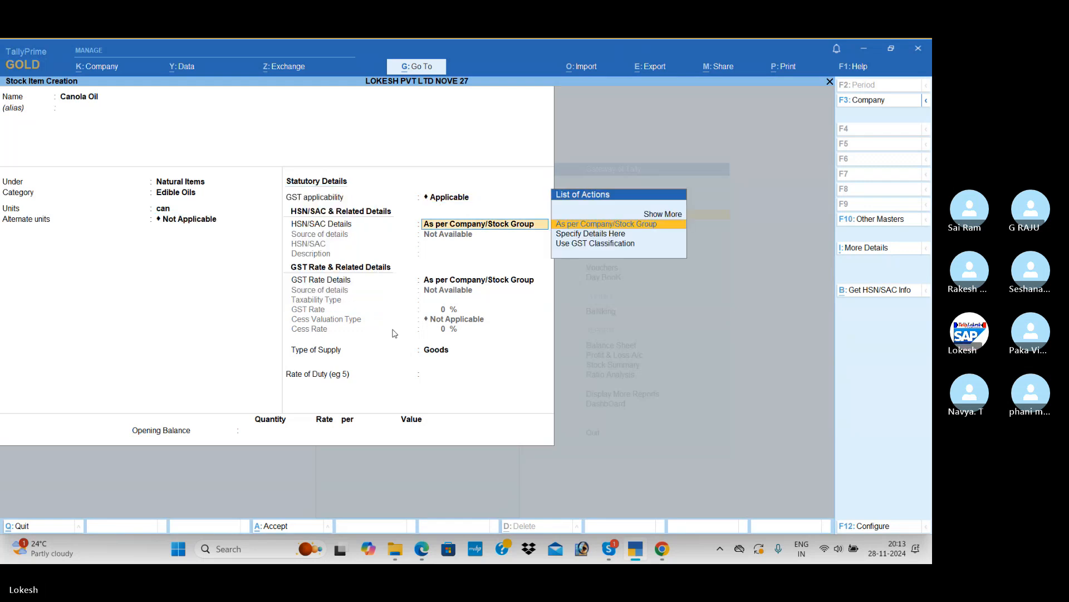
key("Down")
key("Return")
type("8745")
Specify Canola Oil's GST rate details as Taxable at 5% with Goods as the supply type, and save the item
key("Return")
key("Return")
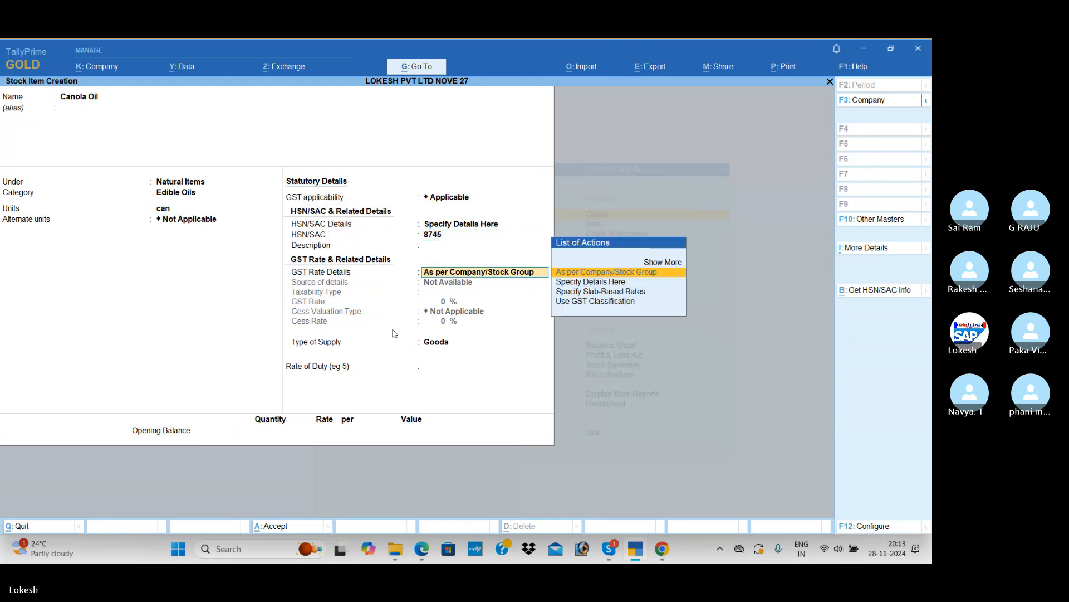
key("Down")
key("Return")
key("Return")
key("alt+Tab")
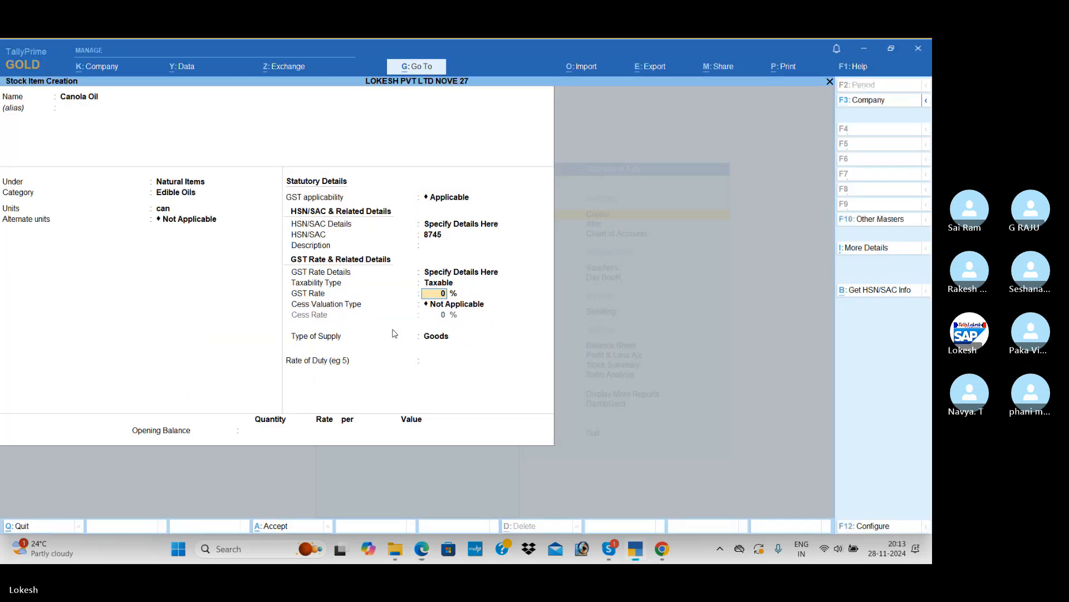
type("5")
key("Return")
key("Return")
key("Return")
key("Return")
key("Return")
key("Return")
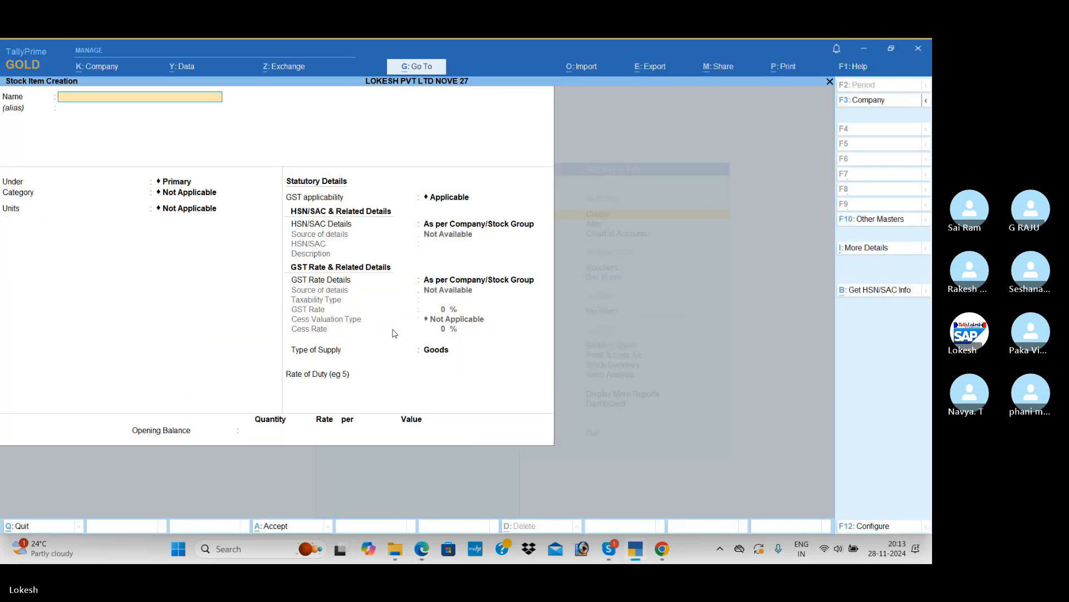
Look up the first pickle item in the PDF and name a new stock item Green Chill
key("alt+Tab")
scroll(299, 298, "down", 2)
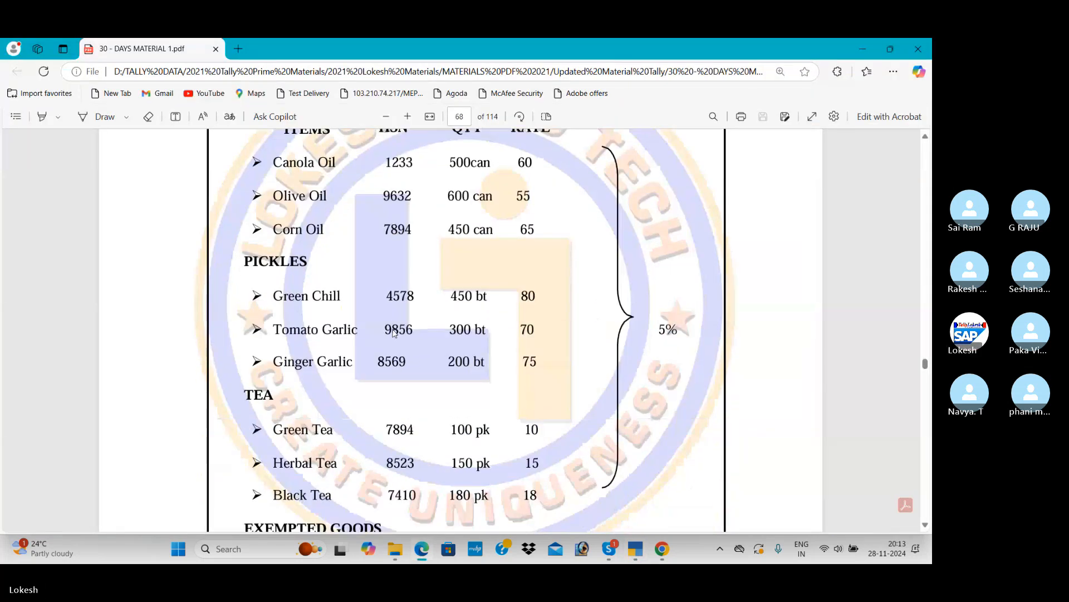
key("alt+Tab")
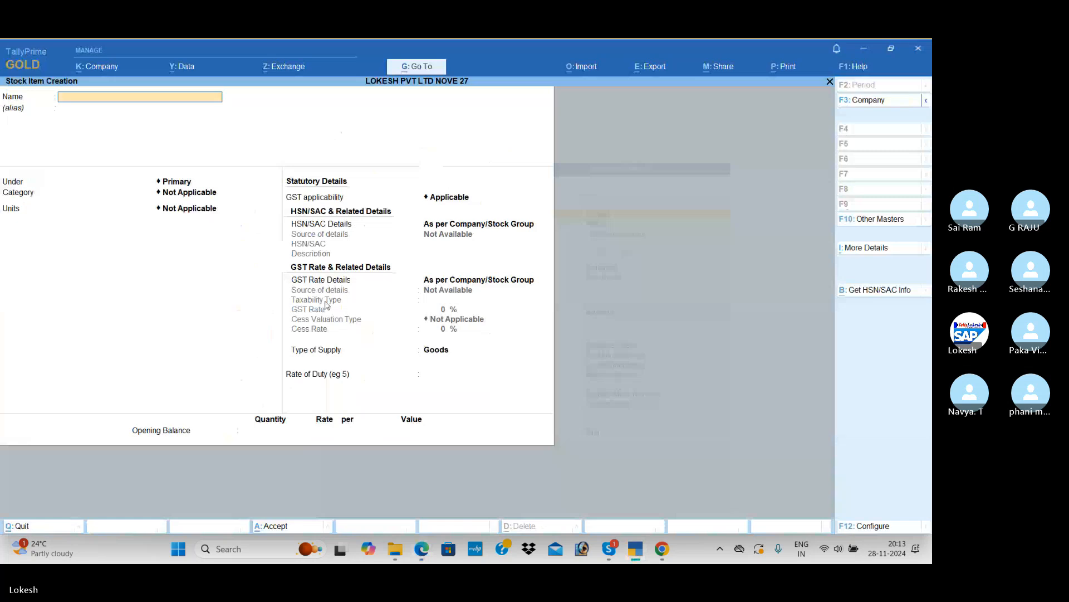
type("Green Ch")
key("Return")
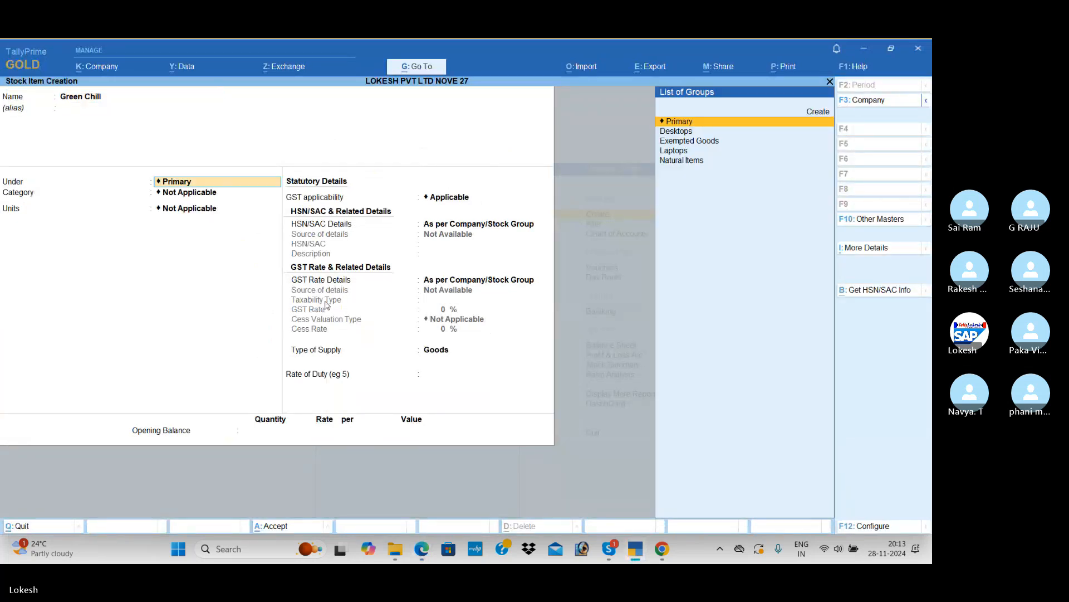
Place Green Chill under the Natural Items group and assign it to the Pickels category
key("Down")
key("Down")
key("Down")
key("Down")
key("Return")
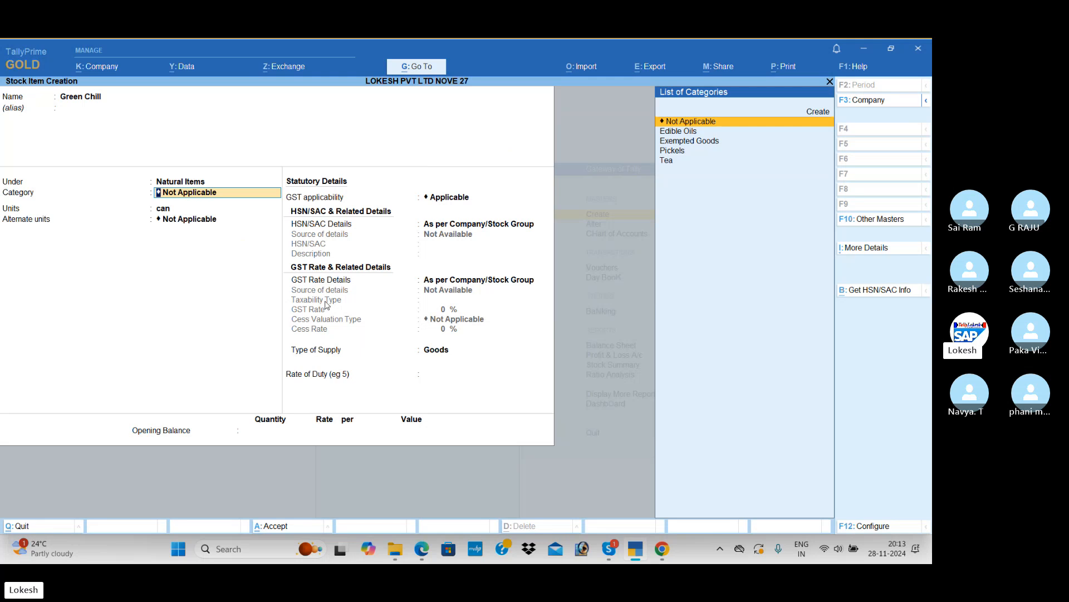
key("Down")
key("Down")
key("Down")
key("Return")
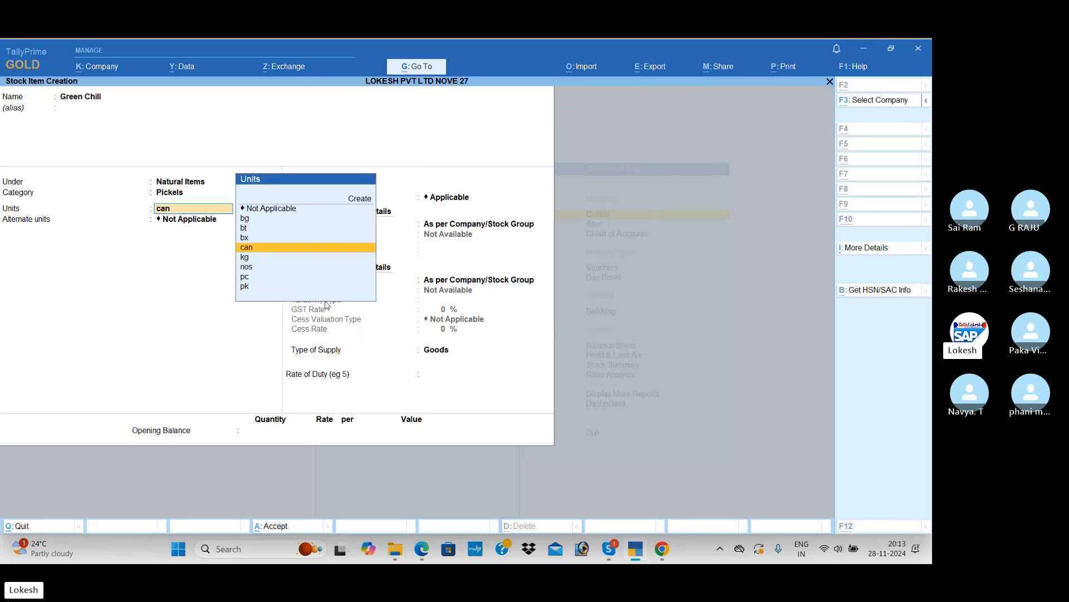
Check Green Chill's unit in the PDF and set it to bt, leaving alternate units as Not Applicable
key("alt+Tab")
key("alt+Tab")
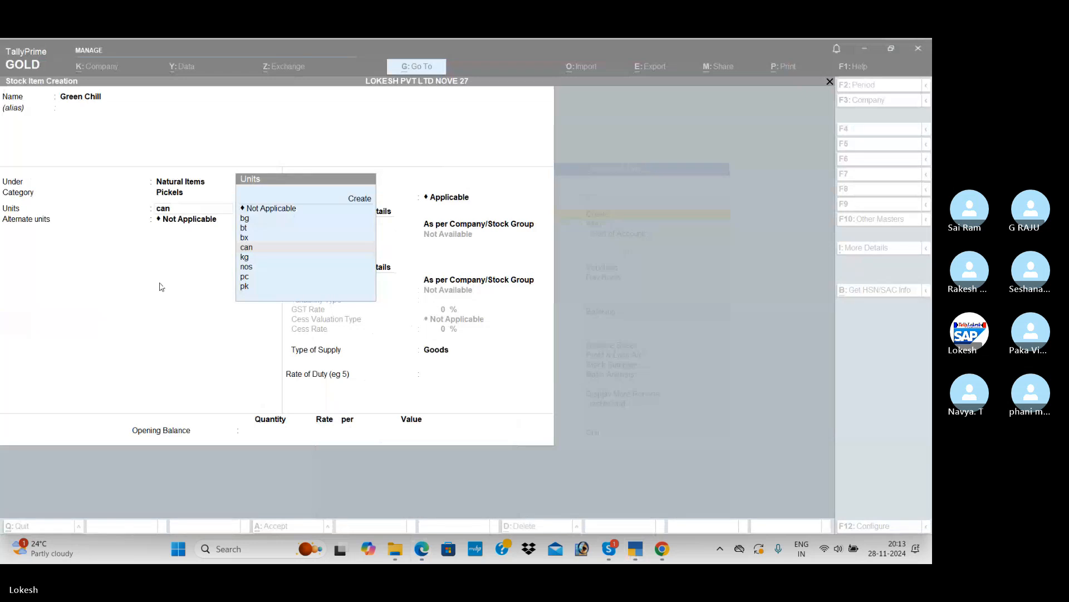
left_click(252, 229)
left_click(252, 232)
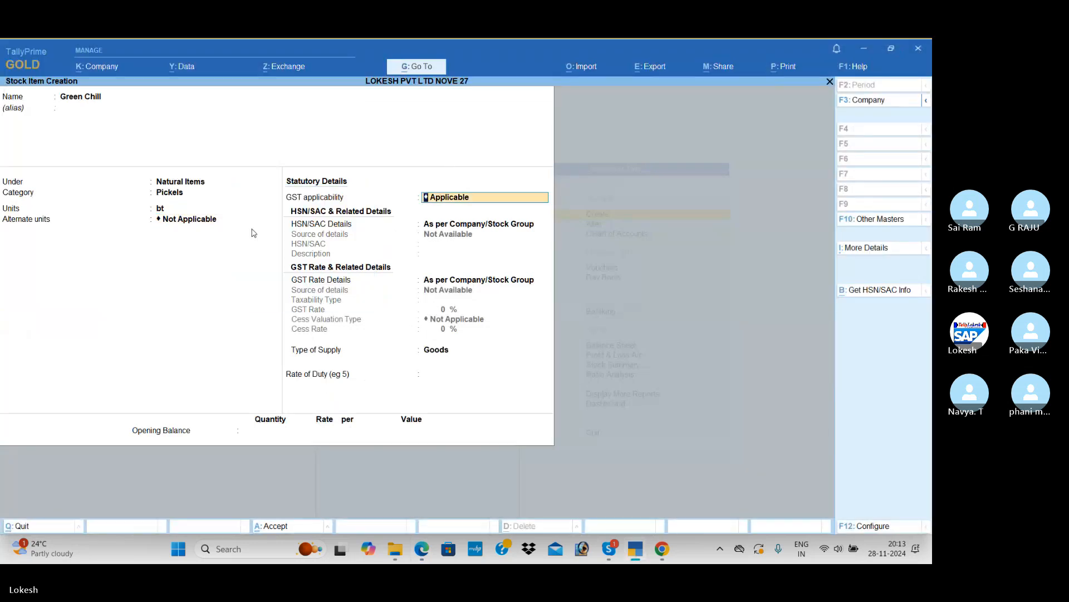
Keep GST applicable for Green Chill and specify HSN/SAC code 784521 on the item
key("Return")
key("Down")
key("Return")
type("784521")
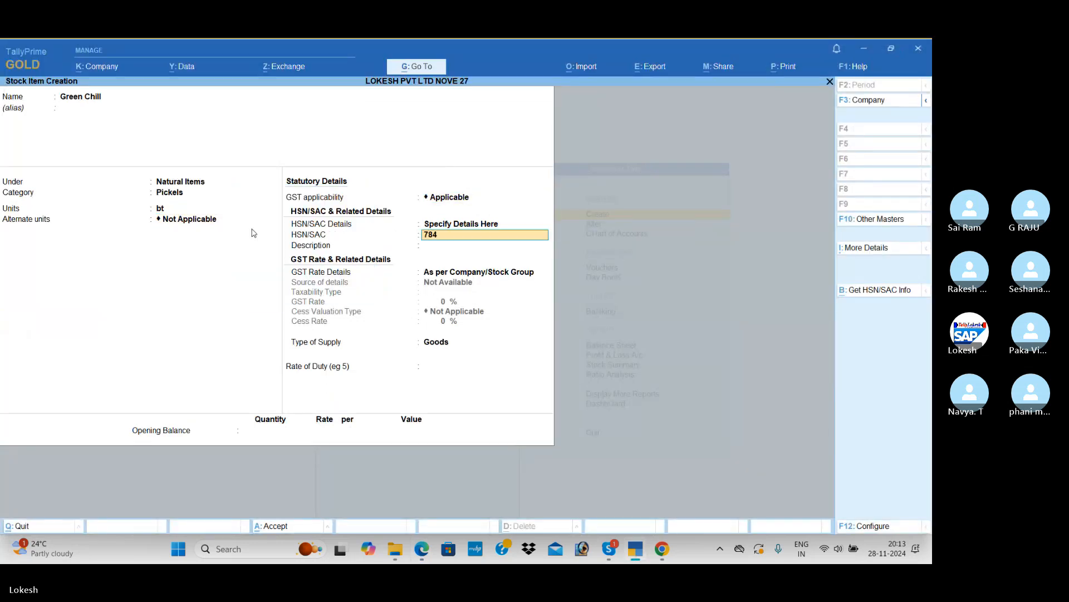
key("Return")
Specify Green Chill's GST rate details as Taxable at 5%, keep Goods as the supply type, and save the item
key("Return")
key("Return")
key("Return")
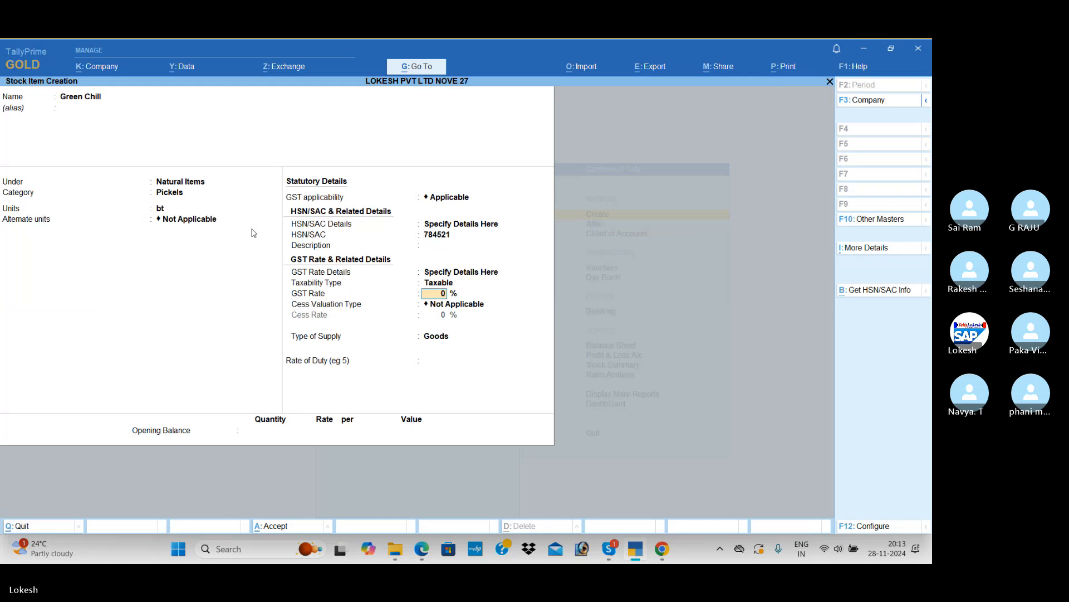
type("5")
key("Return")
key("Return")
key("Return")
key("Return")
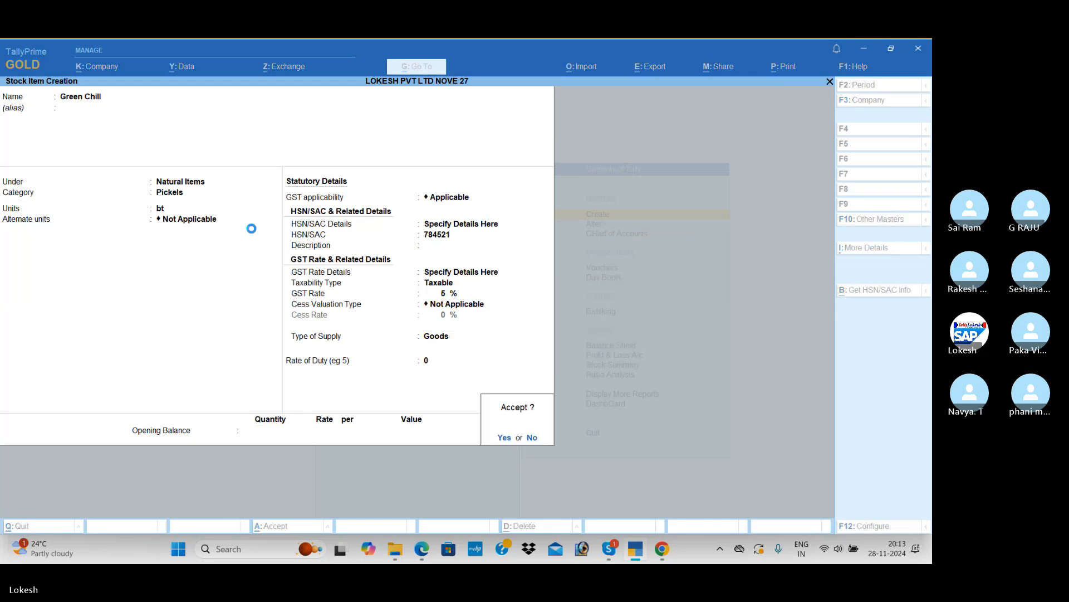
key("Return")
Look up the first tea item in the PDF and name a new stock item Green Tea
key("alt+Tab")
scroll(252, 229, "down", 1)
scroll(252, 228, "down", 3)
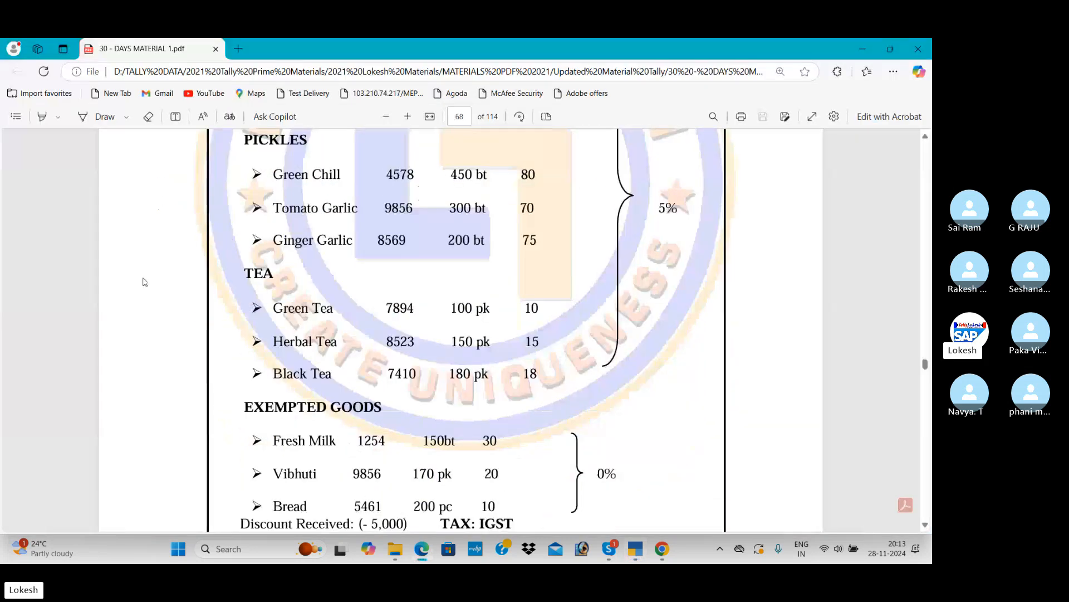
key("alt+Tab")
type("Free")
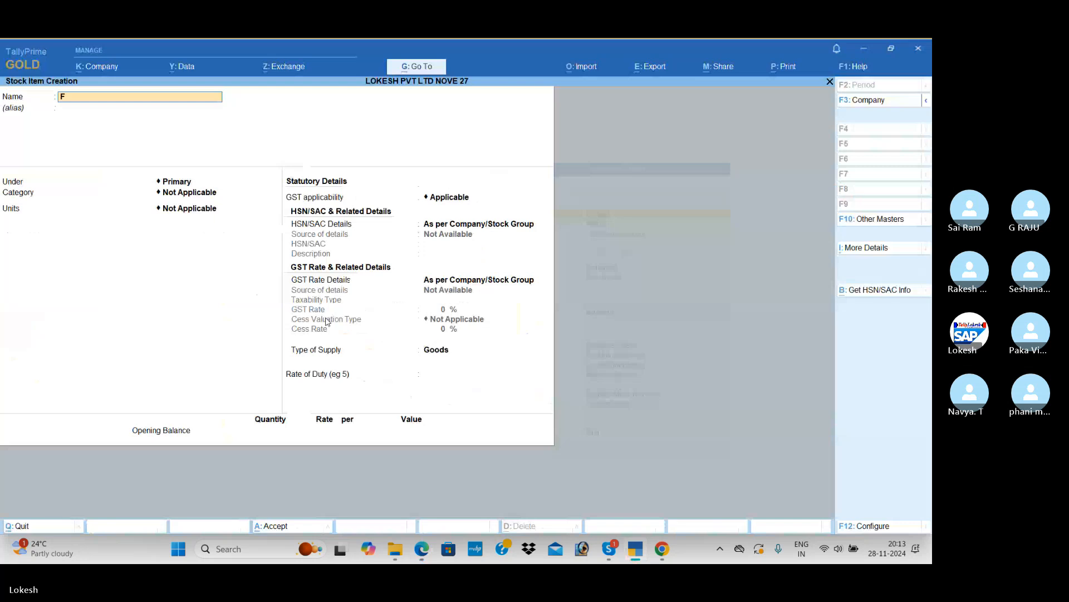
key("BackSpace")
key("BackSpace")
key("BackSpace")
type("Green Te")
key("Return")
Place Green Tea under the Natural Items group and assign it to the Tea category
key("Down")
key("Down")
key("Down")
key("Down")
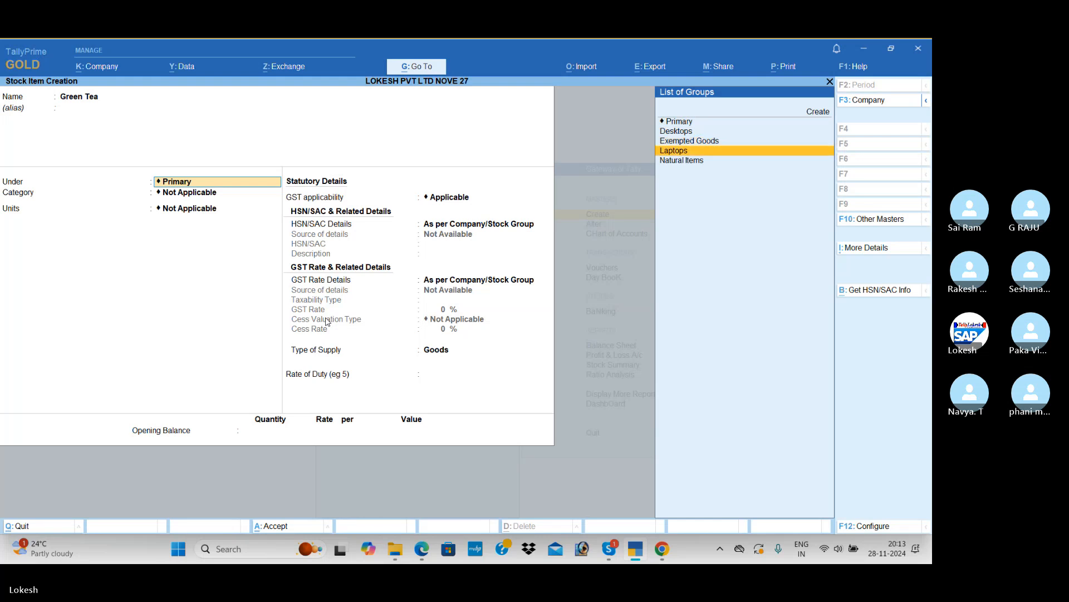
key("Return")
key("Return")
type("bt")
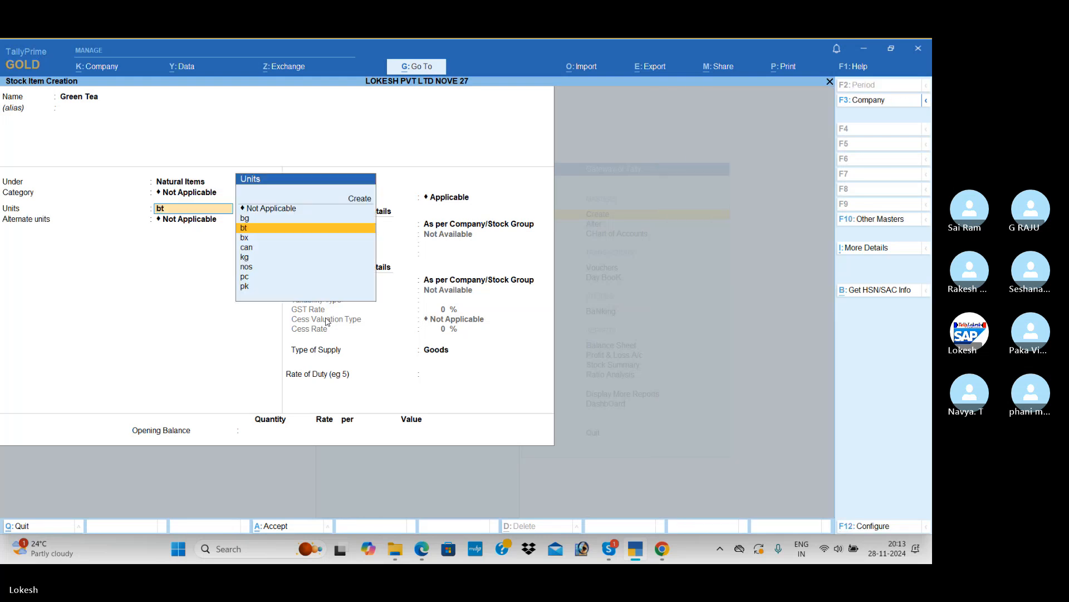
key("BackSpace")
key("Down")
key("Down")
key("Down")
Check Green Tea's unit in the PDF and set it to pk, leaving alternate units as Not Applicable
key("Down")
key("Return")
key("alt+Tab")
key("alt+Tab")
key("Down")
key("Down")
key("Down")
key("Down")
key("Down")
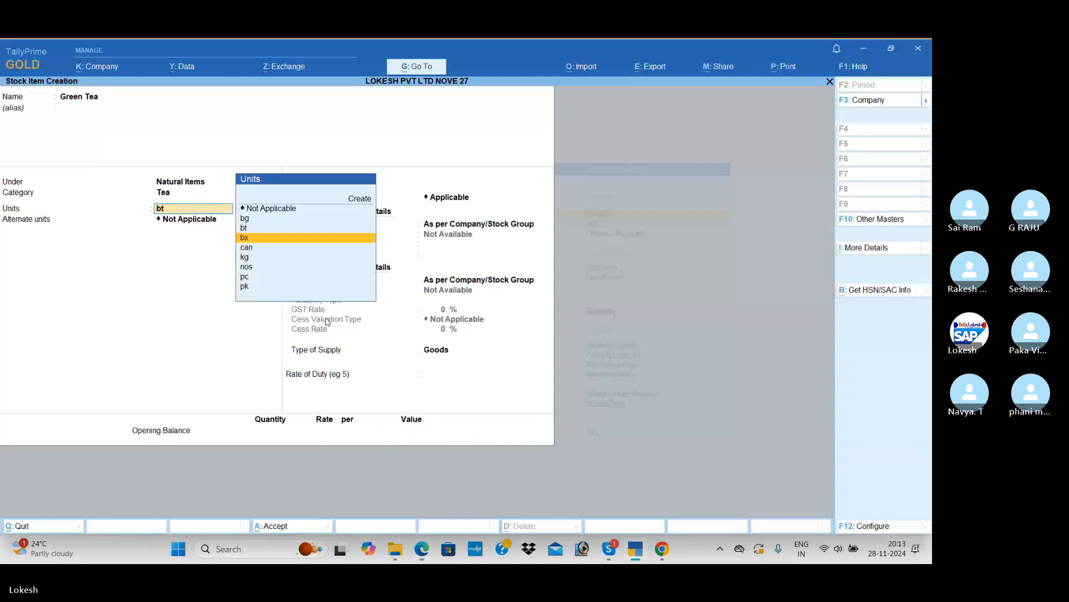
Keep GST applicable for Green Tea and specify HSN/SAC code 654789 on the item
key("Down")
key("Return")
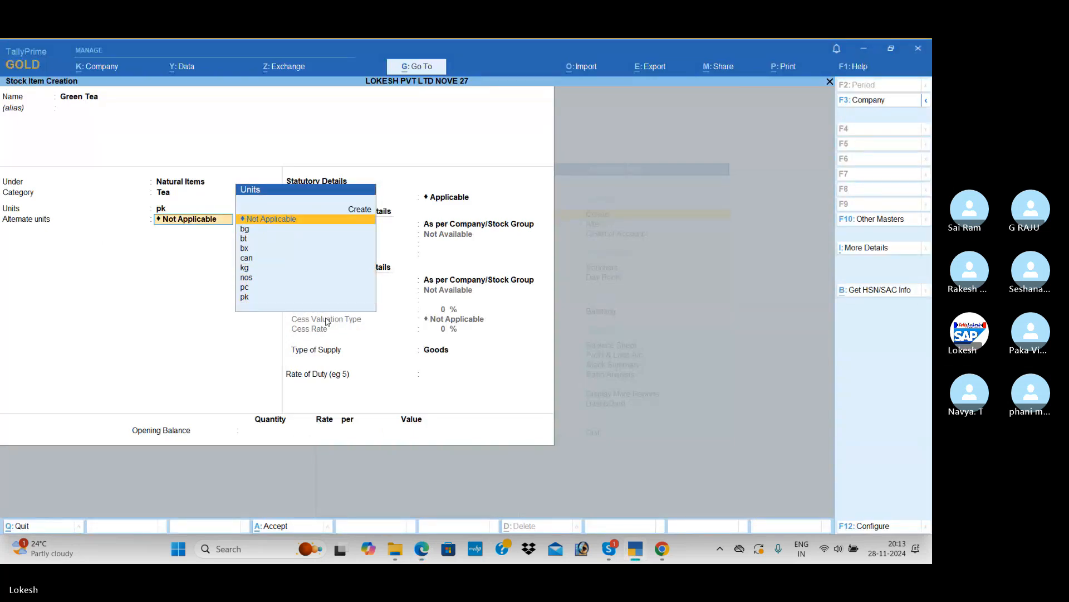
key("Return")
key("Return")
Specify Green Tea's GST rate details as Taxable at 5%, keep Goods as the supply type, and save the item
key("Down")
key("Return")
type("654789")
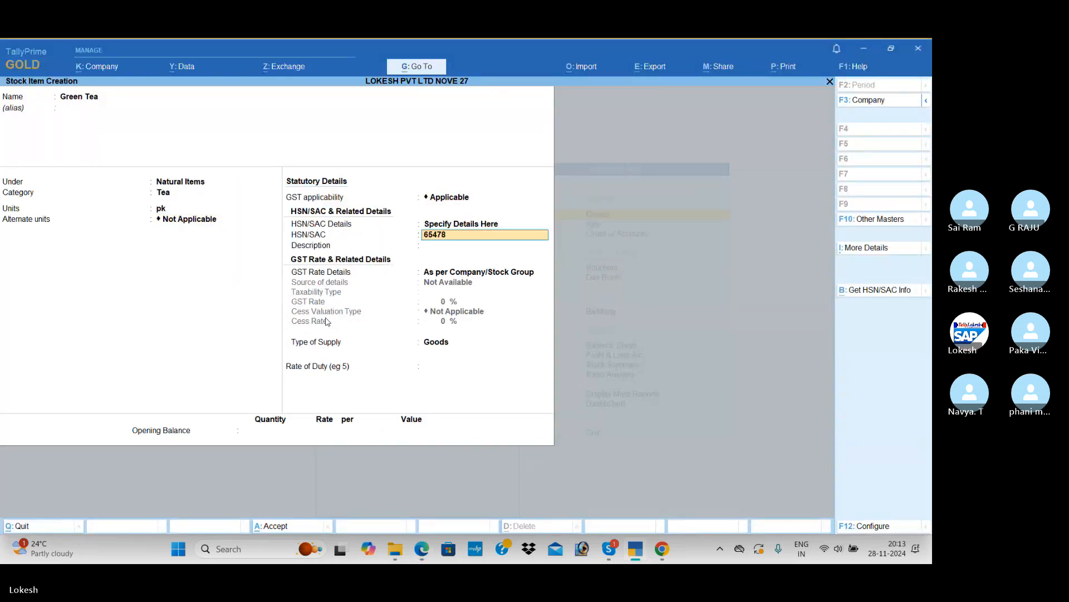
key("Return")
key("Return")
key("Down")
key("Return")
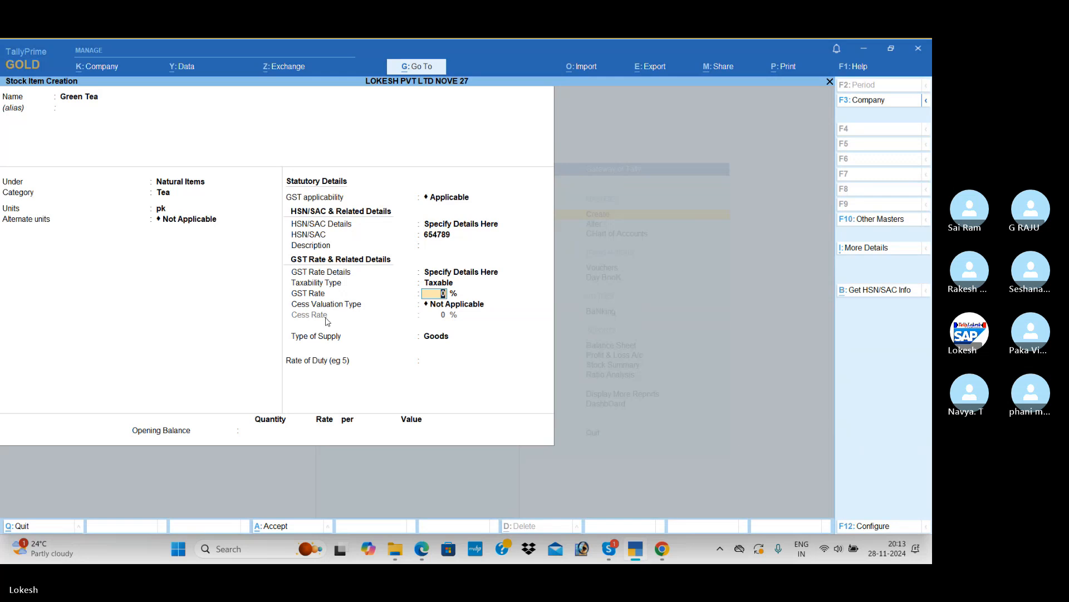
type("5")
key("Return")
key("Return")
key("Return")
type("5")
key("Return")
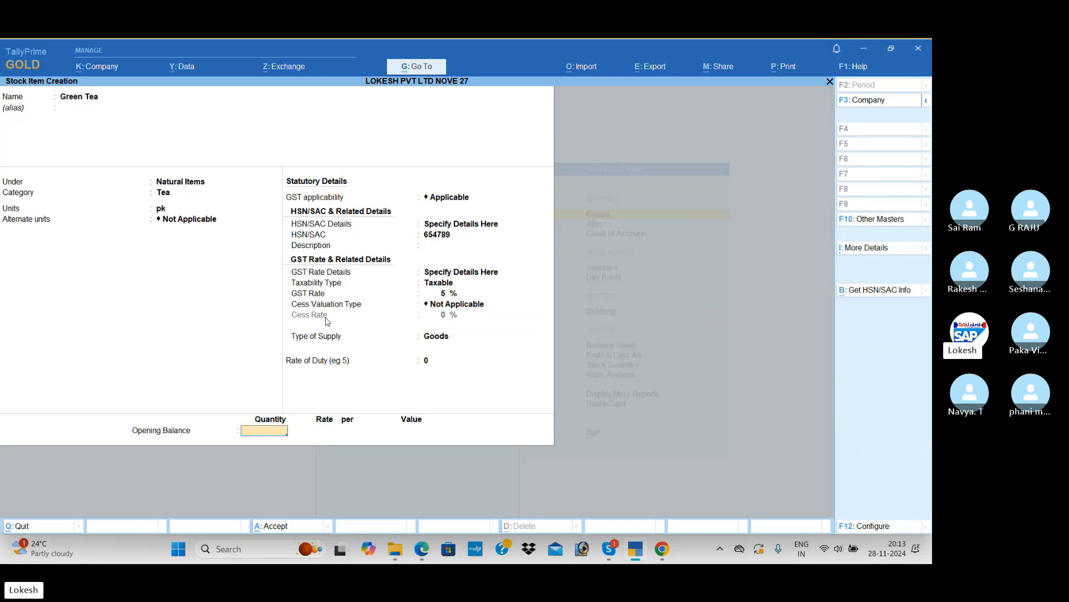
key("Return")
key("Return")
Look up the first exempted item in the PDF and name a new stock item Fresh Milk
key("alt+Tab")
scroll(299, 356, "down", 1)
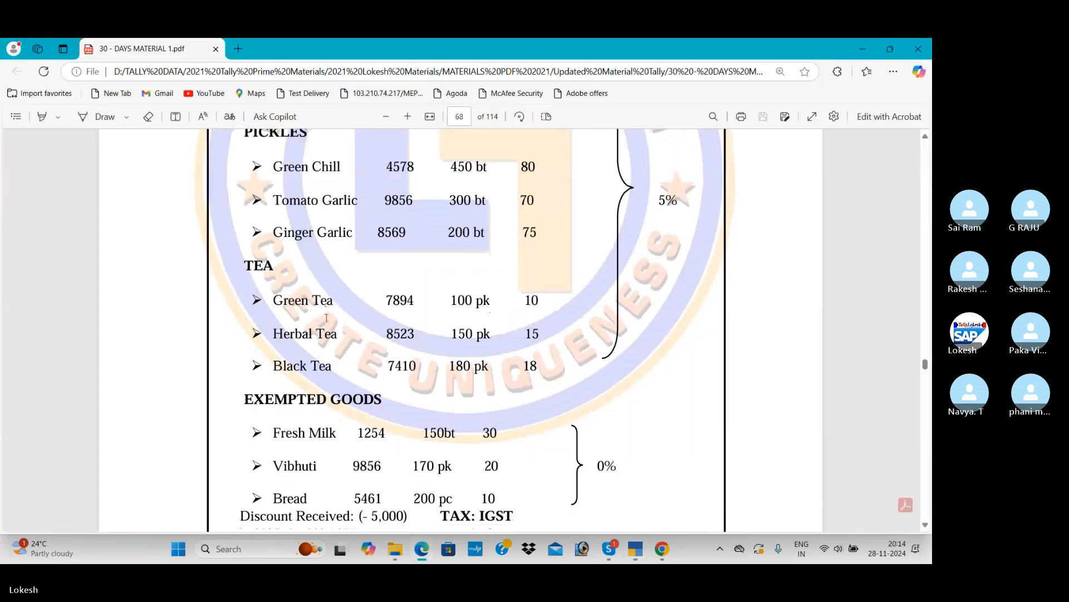
key("alt+Tab")
type("F")
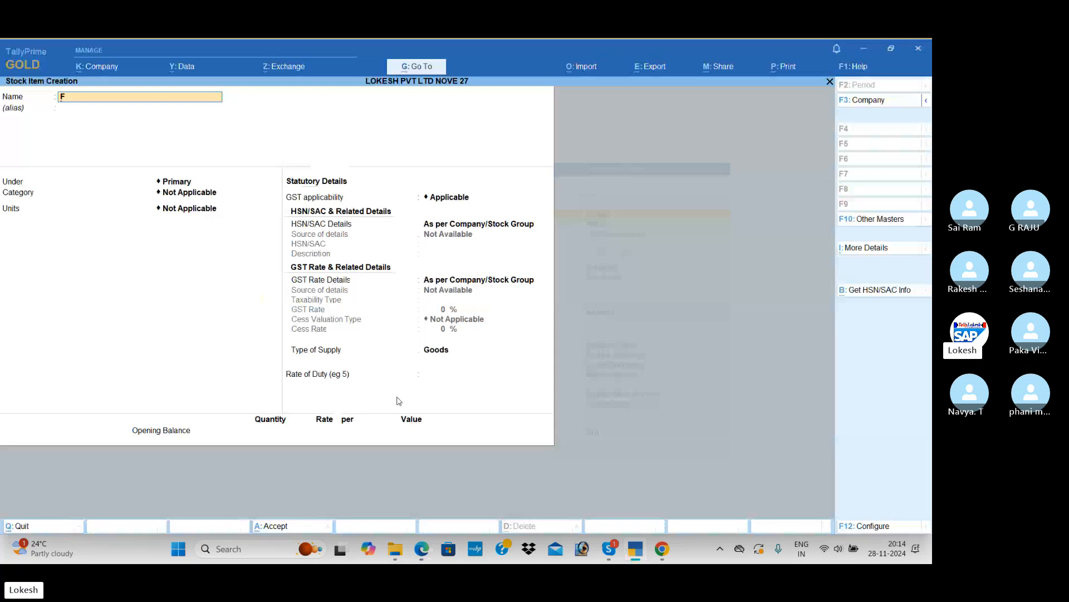
type("resh N")
key("BackSpace")
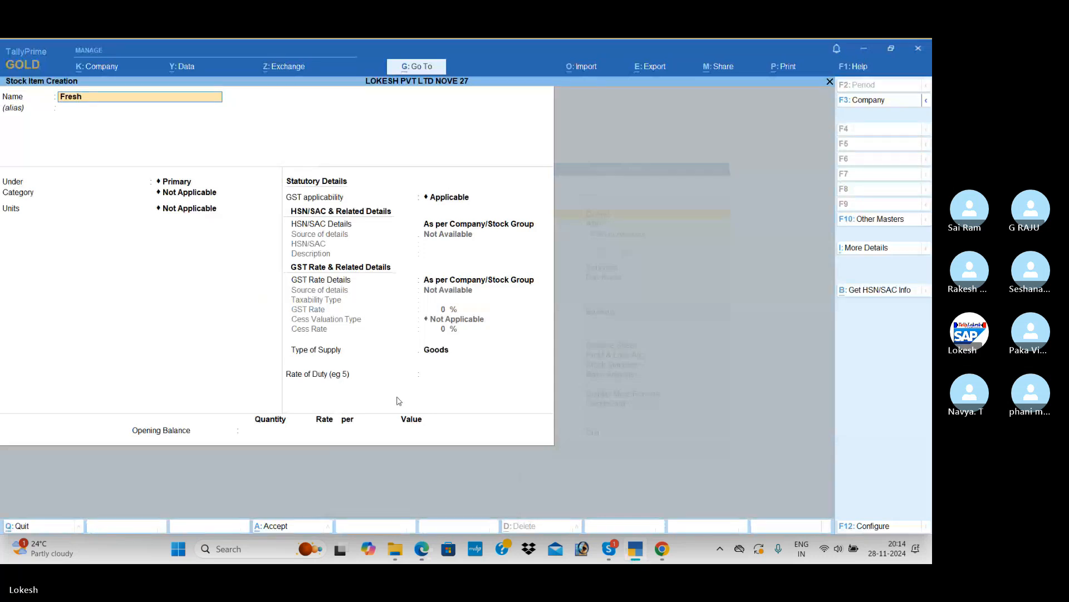
type("Milk")
key("Return")
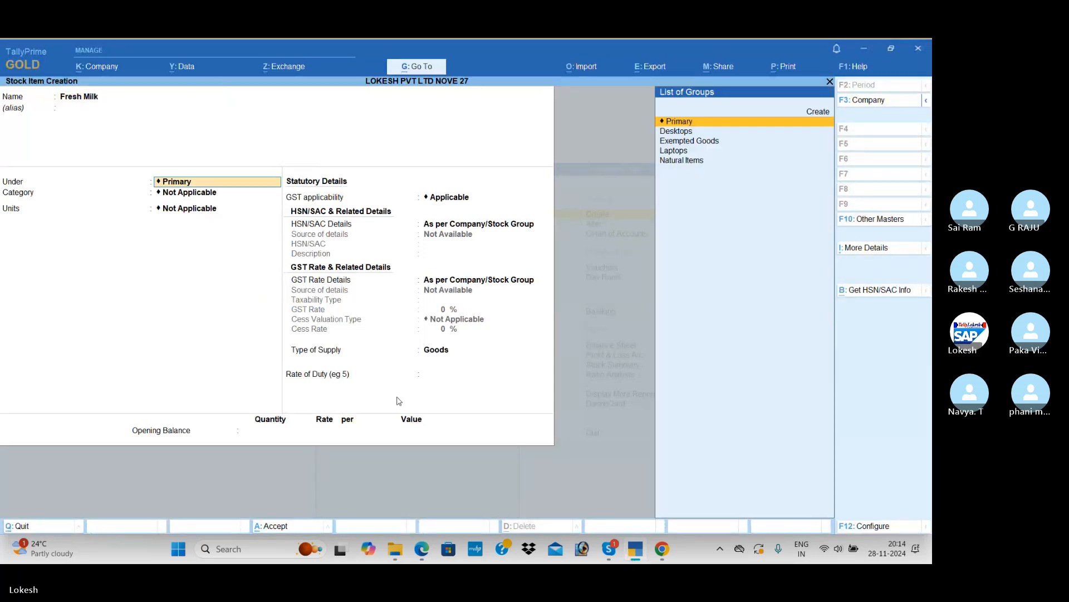
Place Fresh Milk under the Natural Items group and assign it to the Exempted Goods category
key("Down")
key("Down")
key("Down")
key("Down")
key("Return")
key("Down")
key("Down")
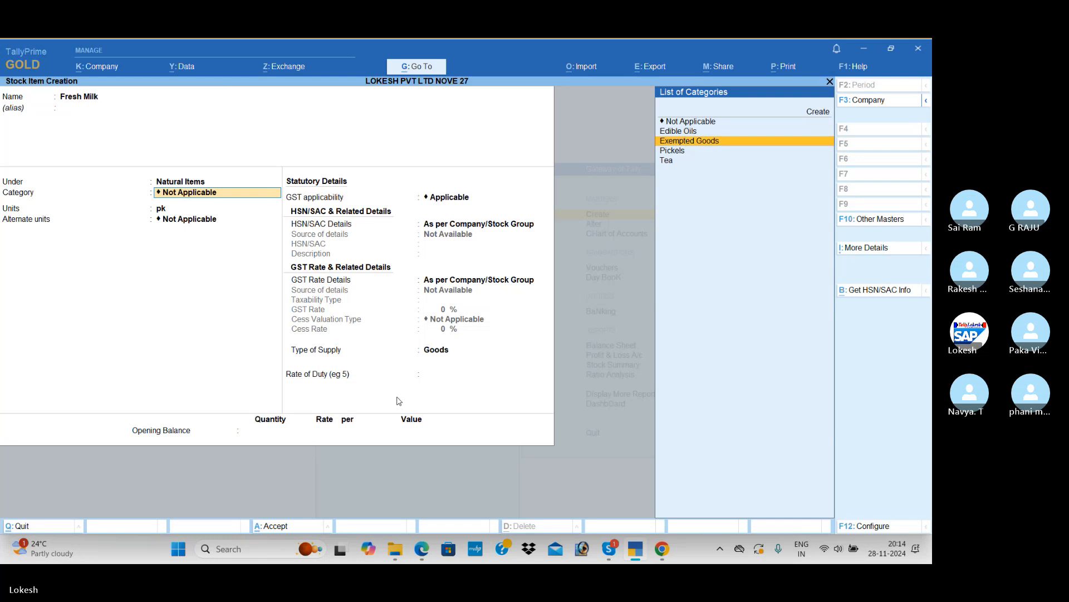
key("Down")
key("Up")
key("Return")
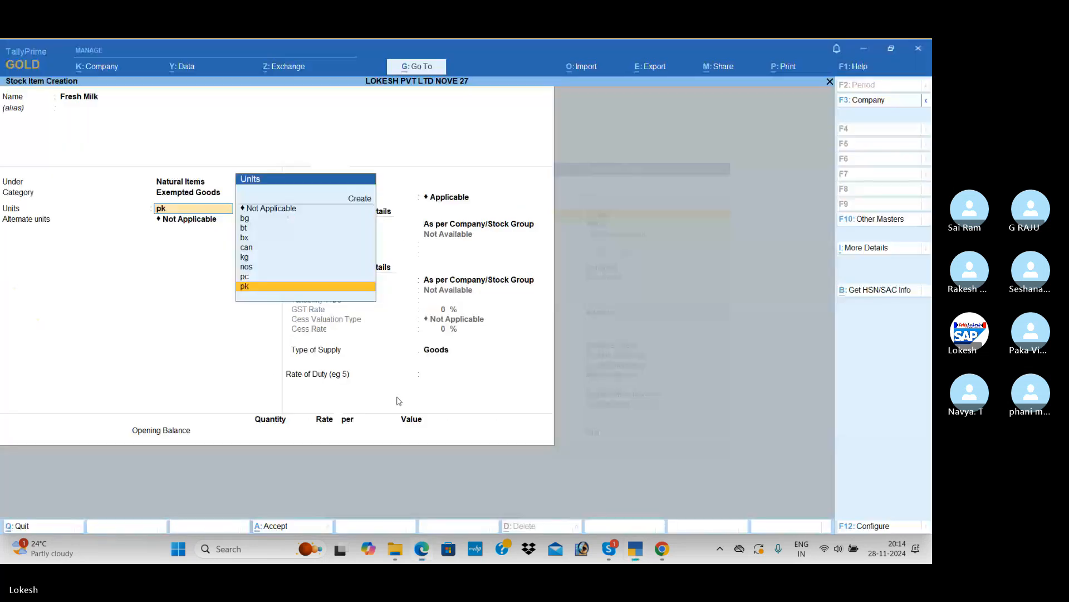
Set Fresh Milk's unit to bt, leaving alternate units as Not Applicable
key("Up")
key("Up")
key("Up")
key("Up")
key("Up")
key("Up")
key("Return")
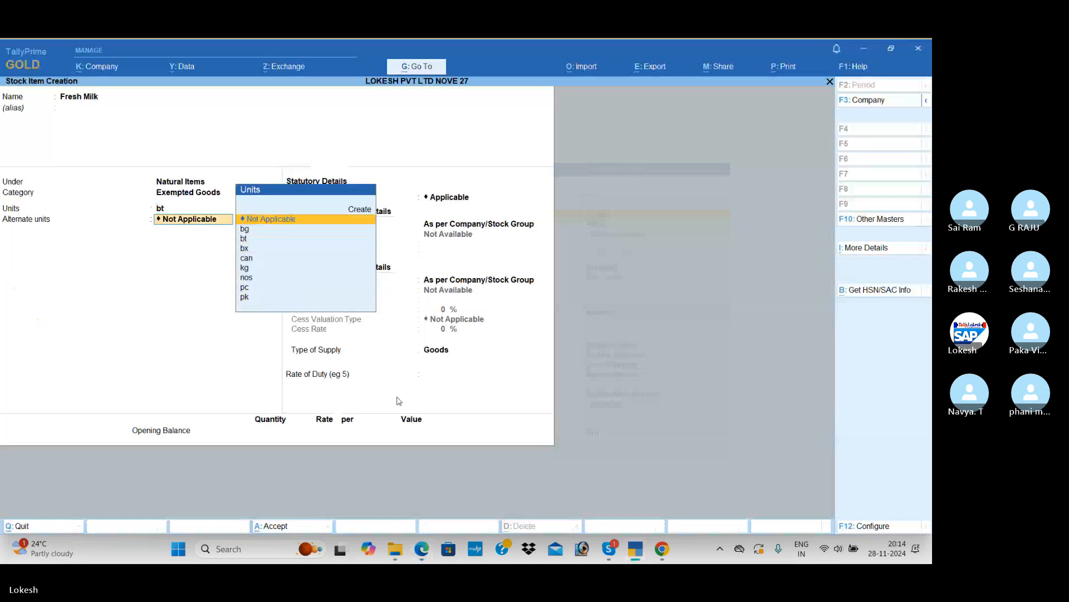
key("Return")
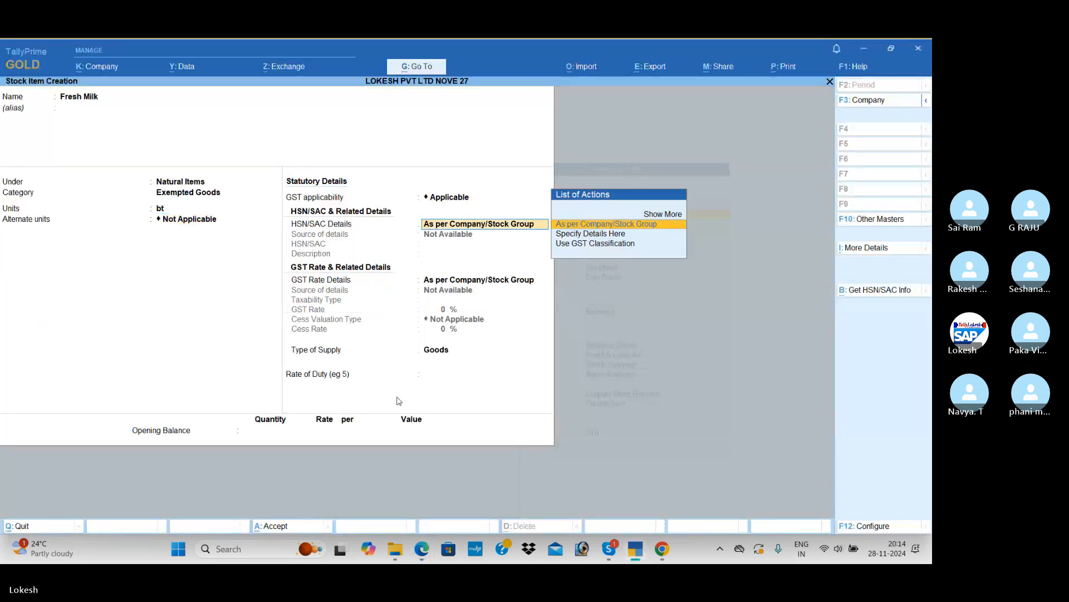
Specify the HSN/SAC details directly on the Fresh Milk item with HSN code 98455
key("Down")
key("Return")
type("98")
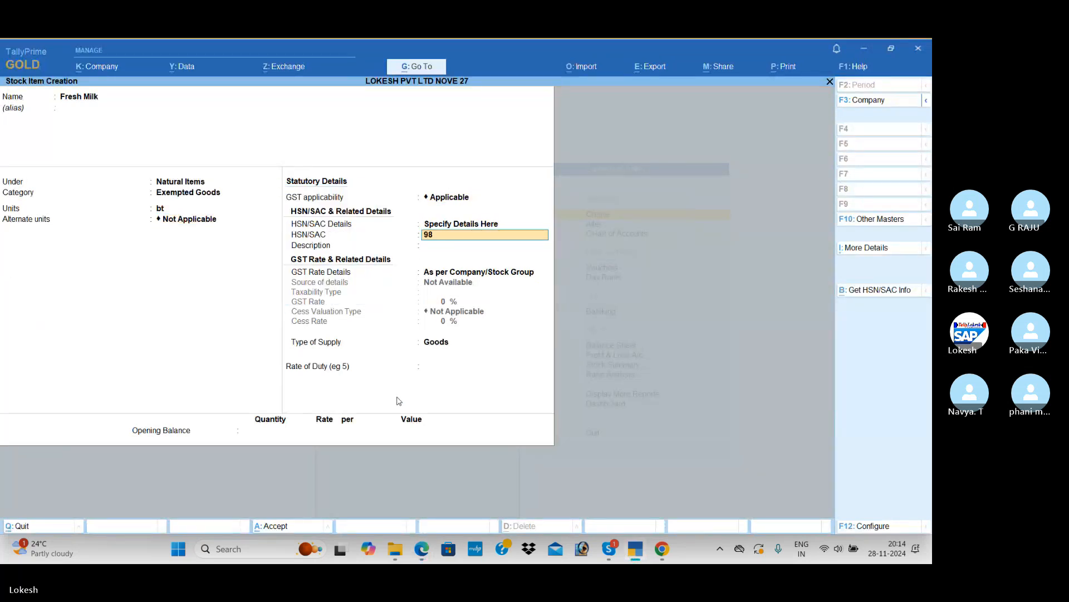
type("455")
key("Return")
key("Return")
Specify Fresh Milk's GST rate details with taxability type Exempt, keep Goods as the supply type, and save the item
key("Down")
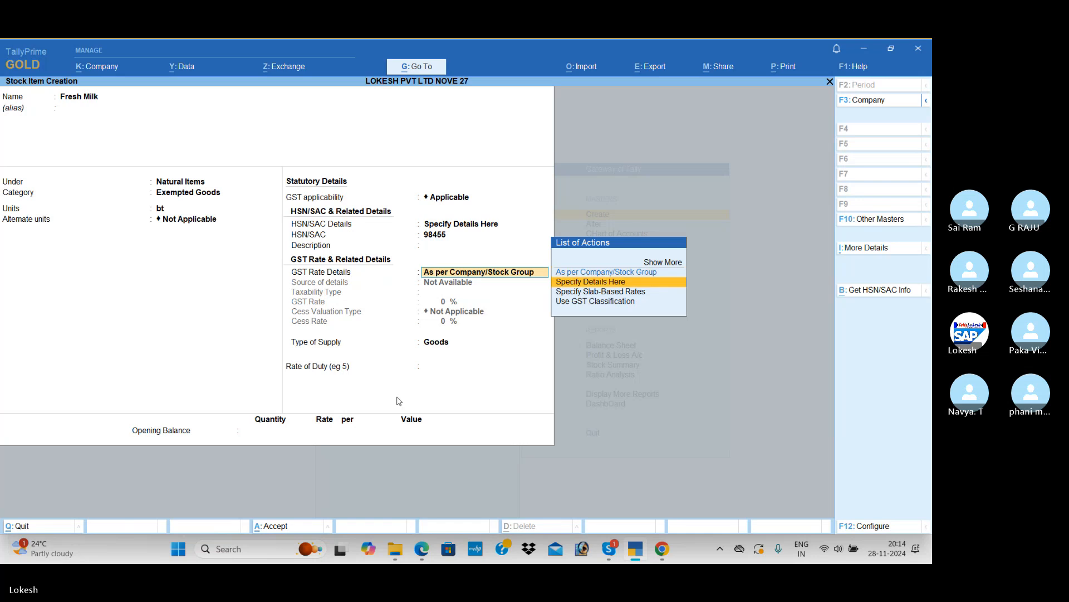
key("Return")
key("Up")
key("Up")
key("Up")
key("Return")
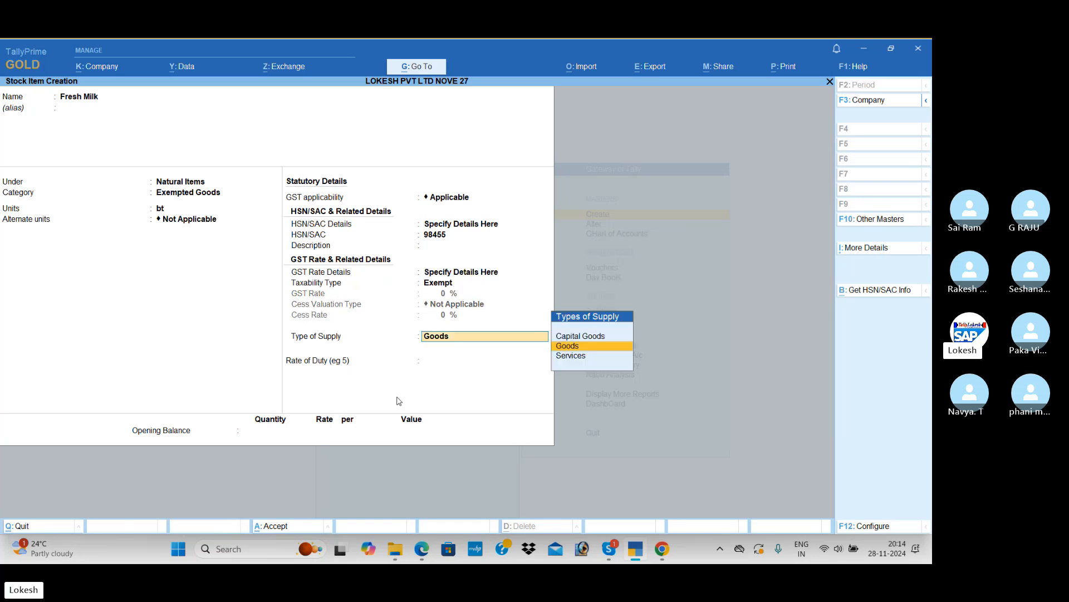
key("Return")
key("Return")
key("Return")
key("Return")
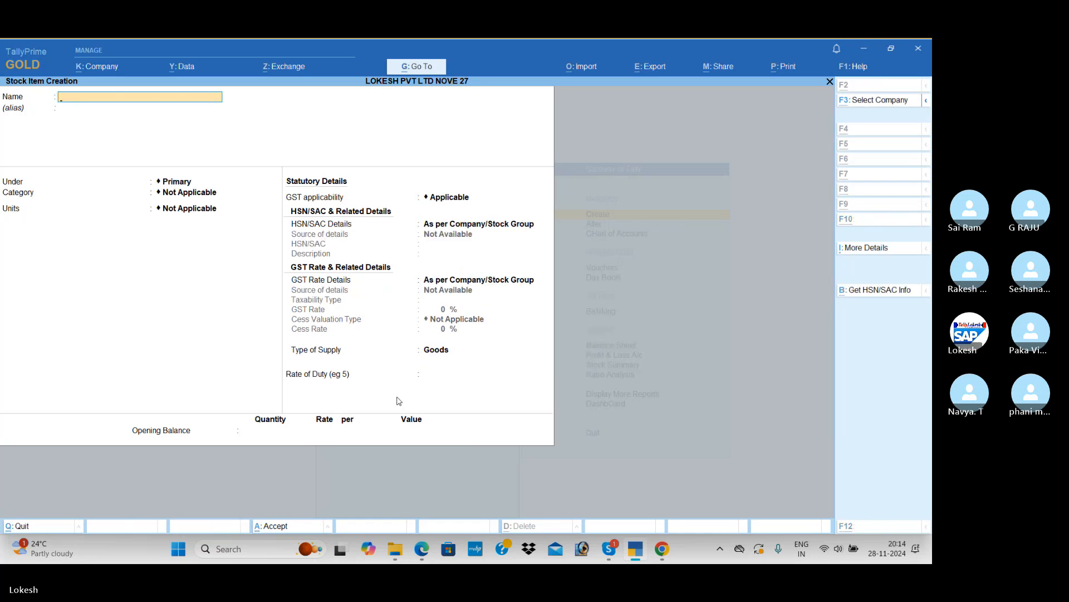
Switch to the PDF and review Problem 7's remaining transactions, from the exempted goods to the advertisement expense on page 70
key("alt+Tab")
scroll(398, 401, "down", 3)
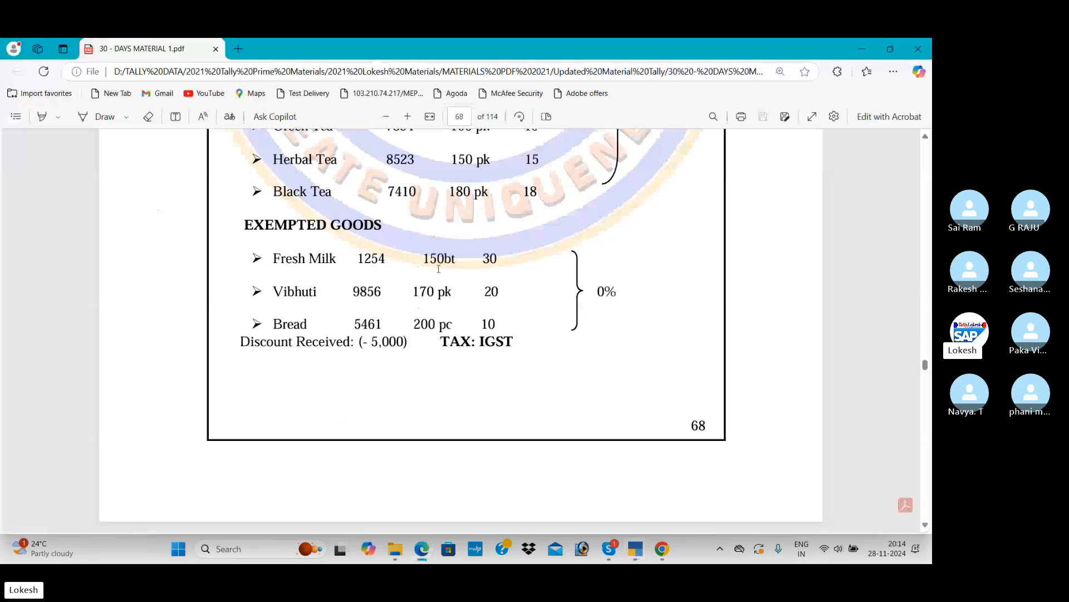
scroll(459, 268, "down", 8)
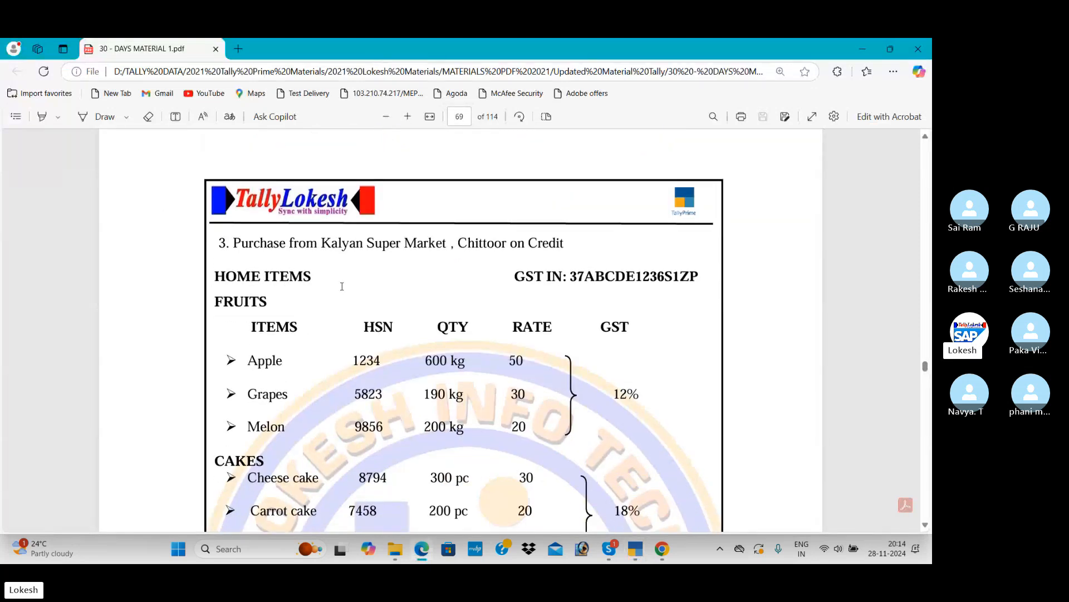
scroll(311, 278, "down", 1)
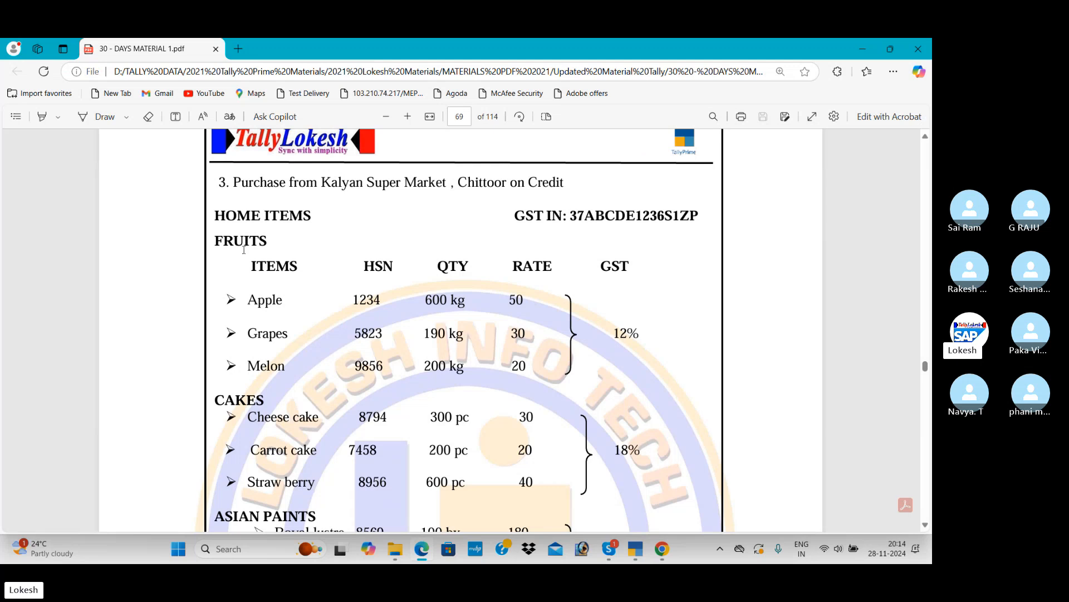
scroll(245, 278, "down", 3)
scroll(252, 348, "up", 2)
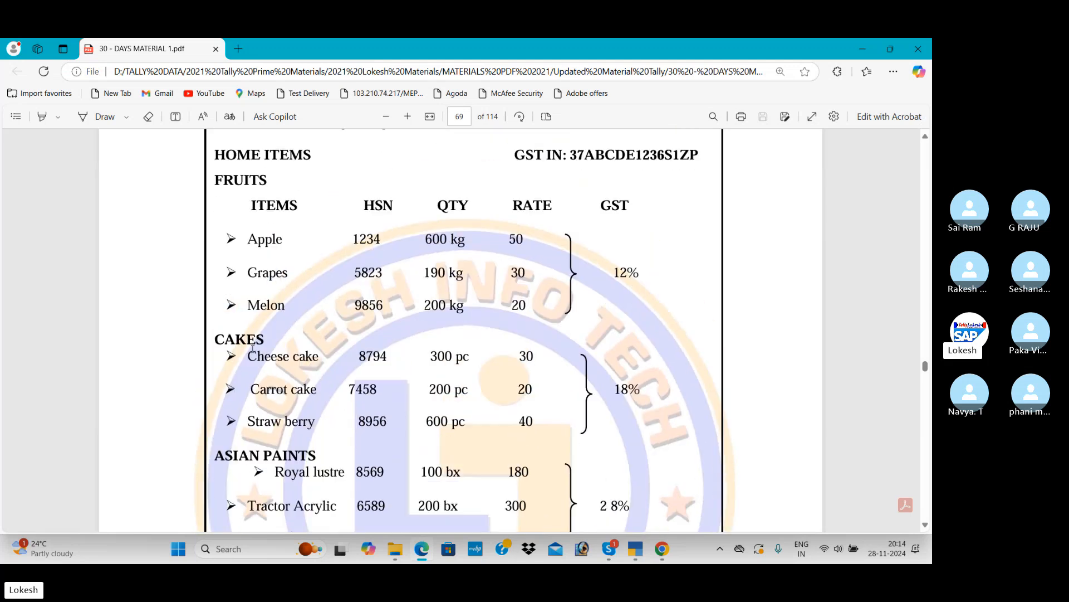
scroll(401, 344, "down", 5)
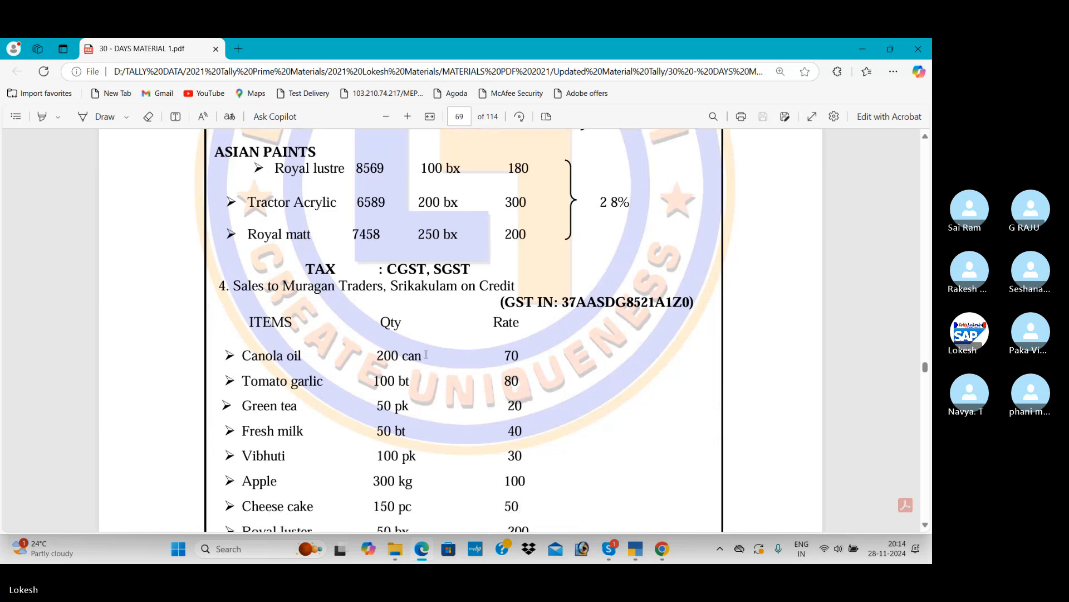
scroll(456, 367, "down", 8)
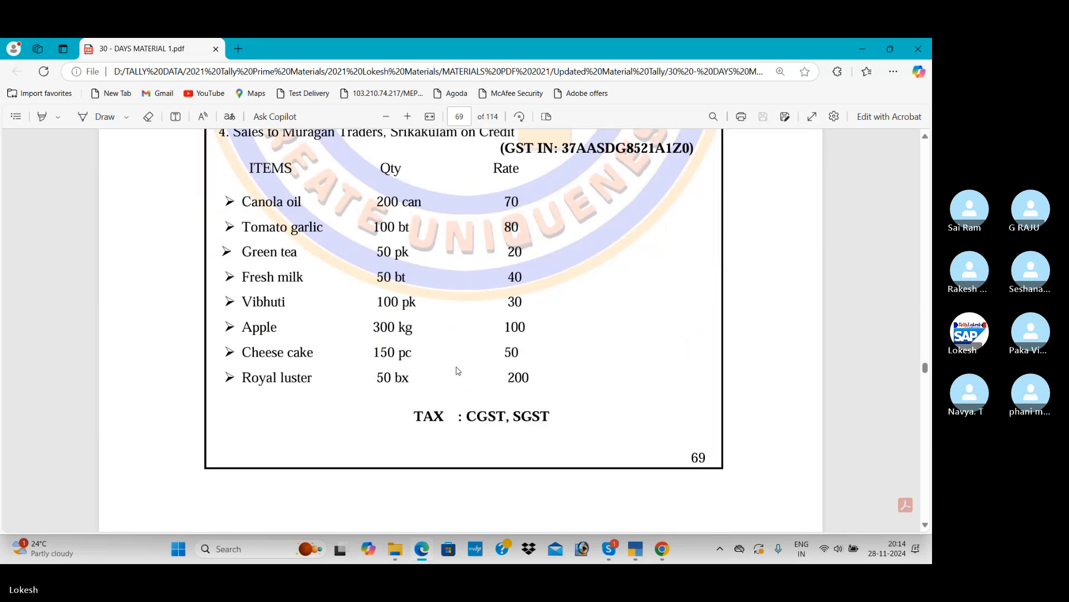
scroll(456, 367, "down", 3)
scroll(455, 368, "up", 2)
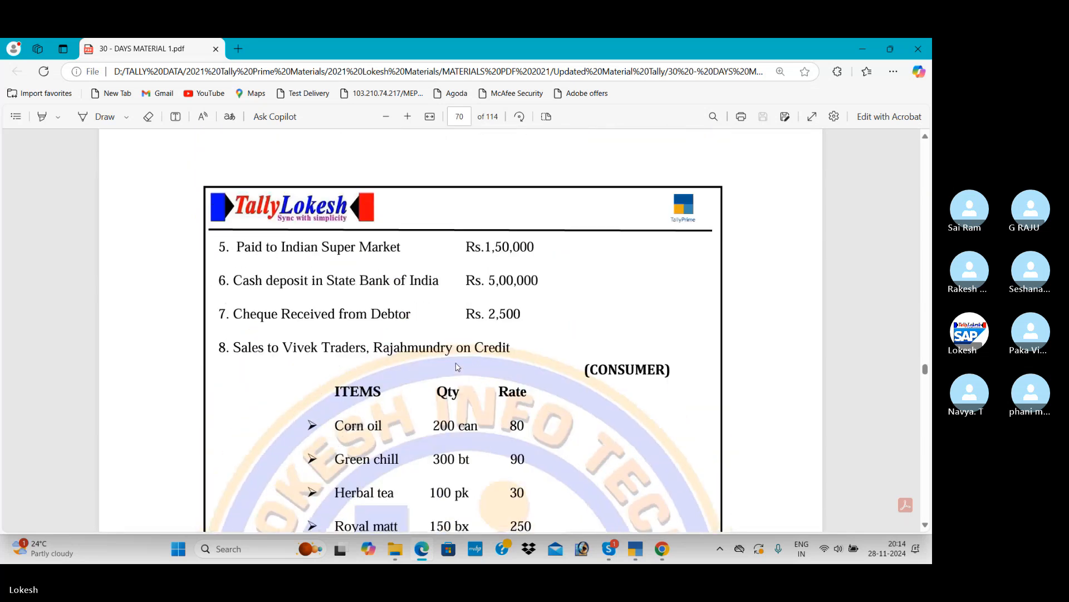
scroll(457, 366, "down", 5)
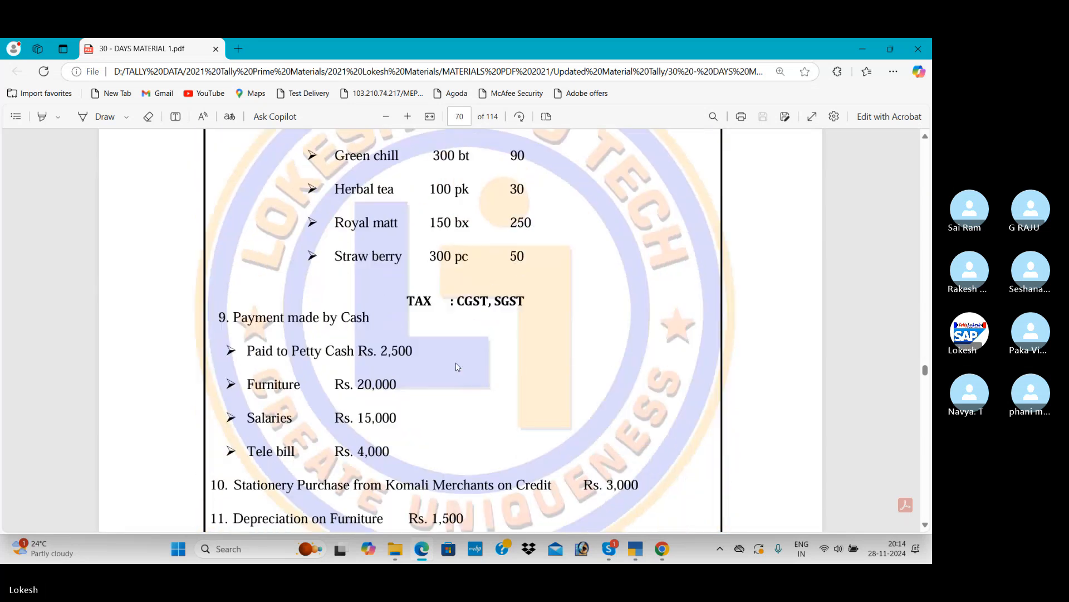
scroll(457, 366, "down", 2)
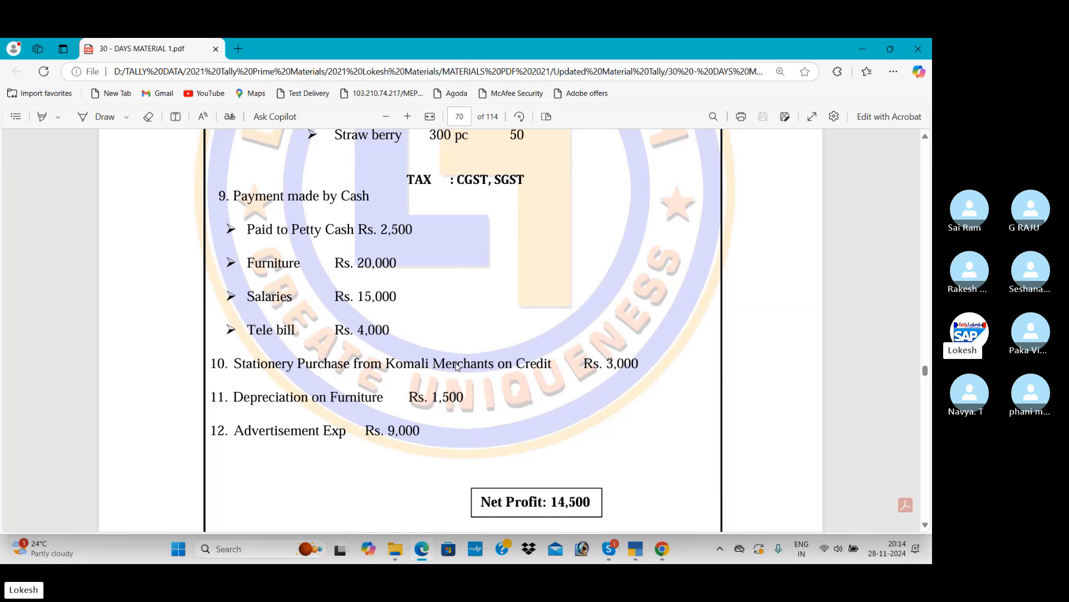
scroll(509, 353, "down", 2)
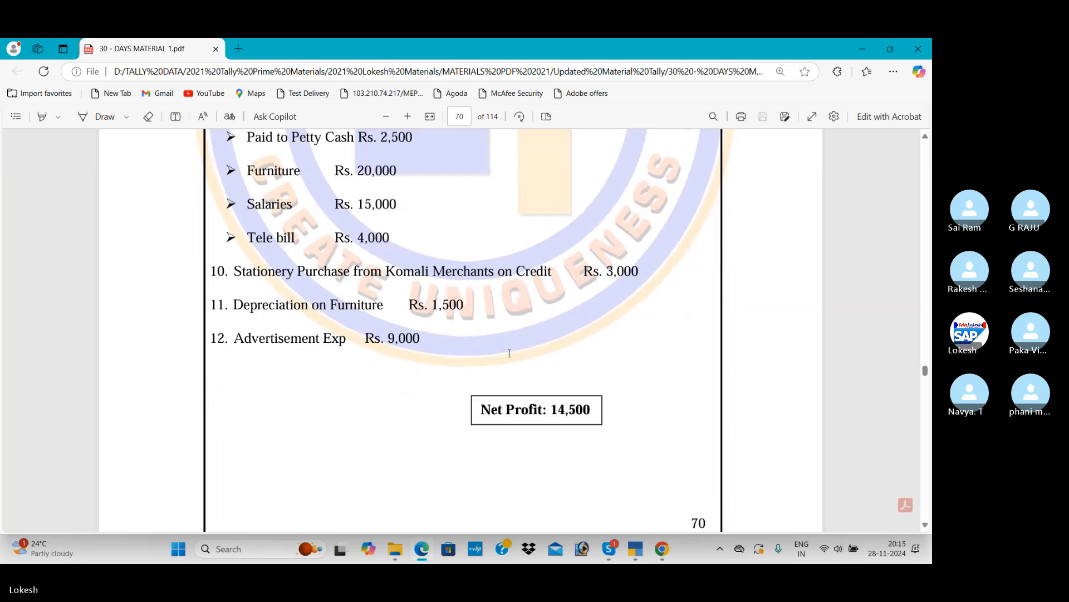
Examine Problem 8's opening transactions and the bikes purchase from Dinesh Show Room, including the IGST, cess and additional cess details
scroll(509, 353, "down", 5)
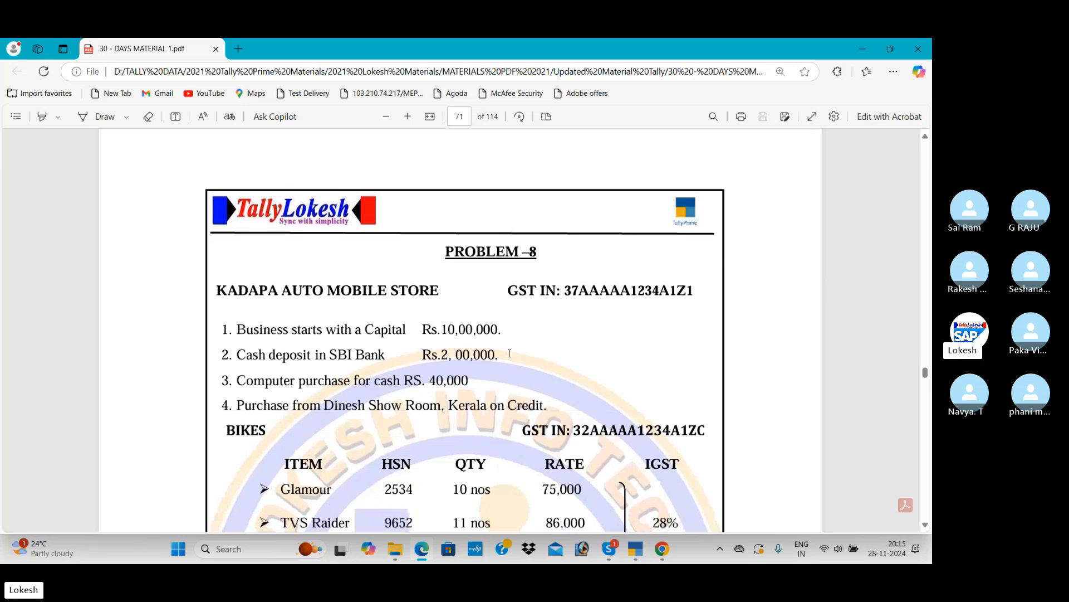
scroll(510, 353, "down", 1)
scroll(545, 312, "down", 1)
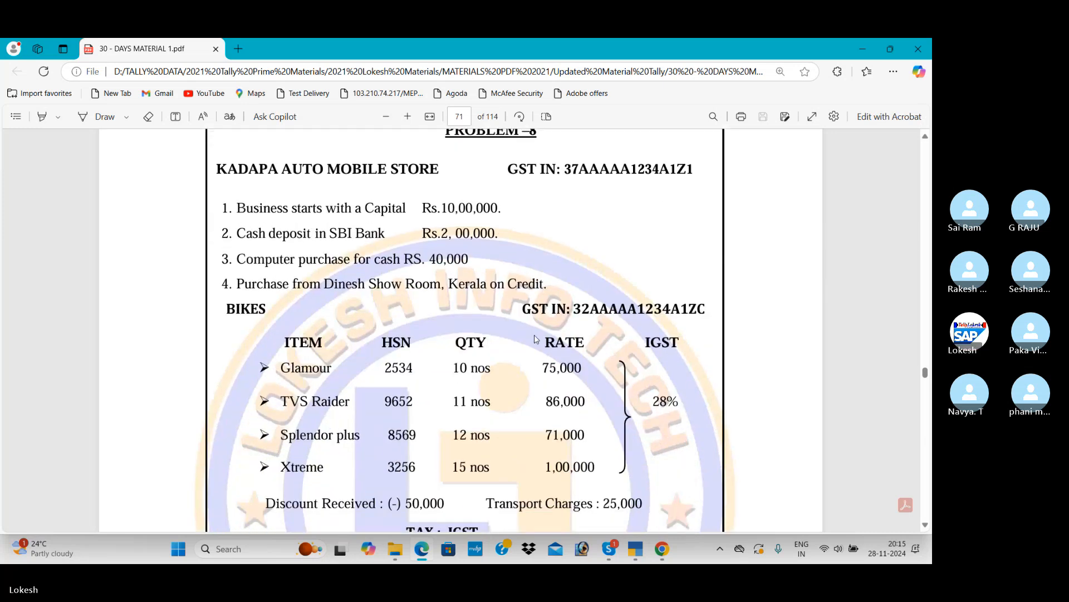
scroll(535, 338, "down", 1)
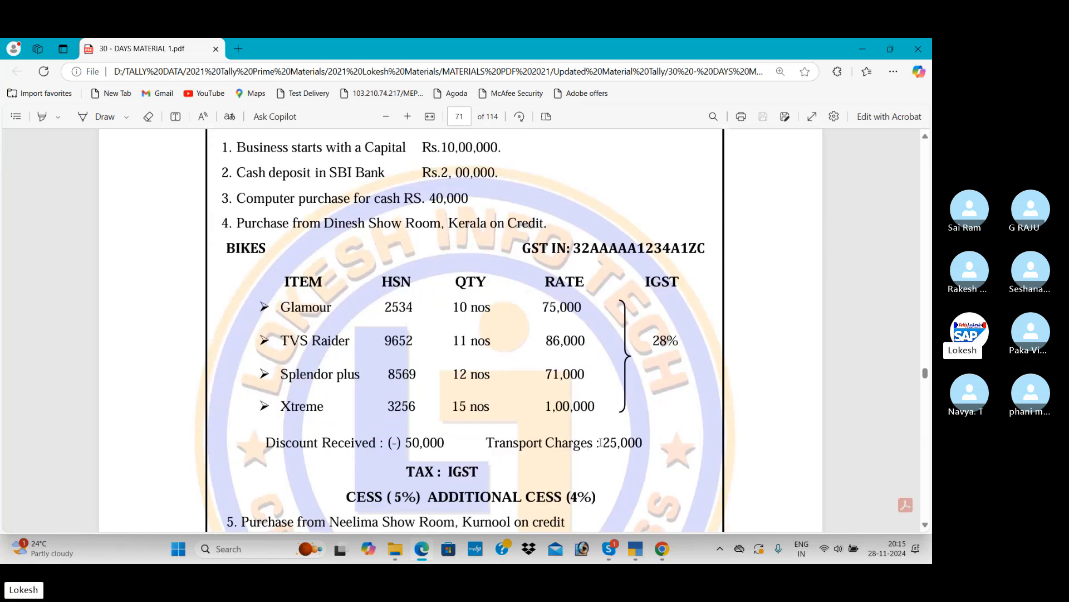
scroll(600, 443, "down", 1)
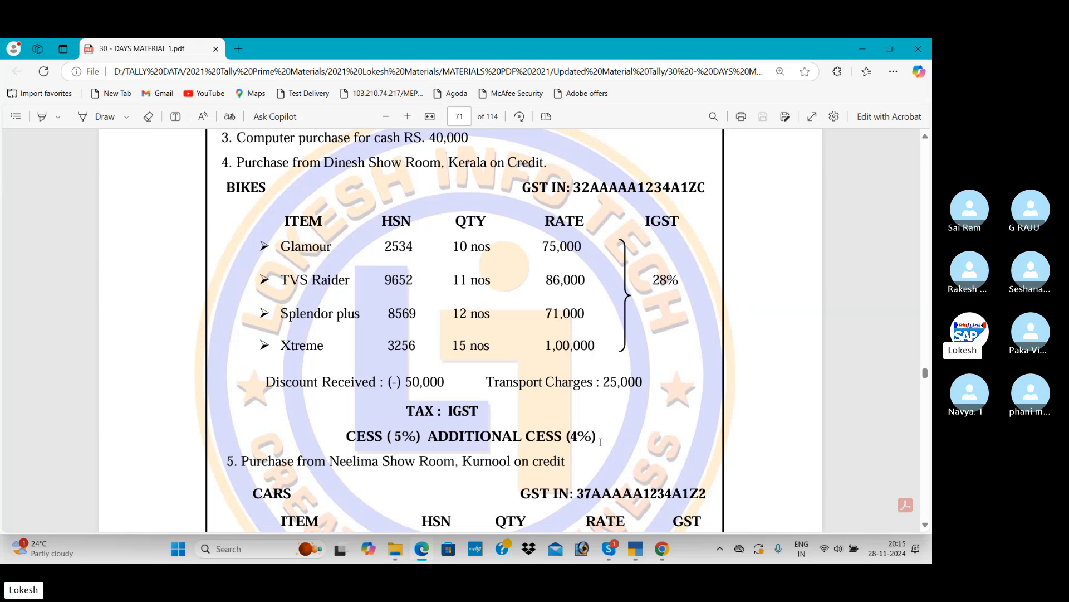
scroll(602, 440, "up", 1)
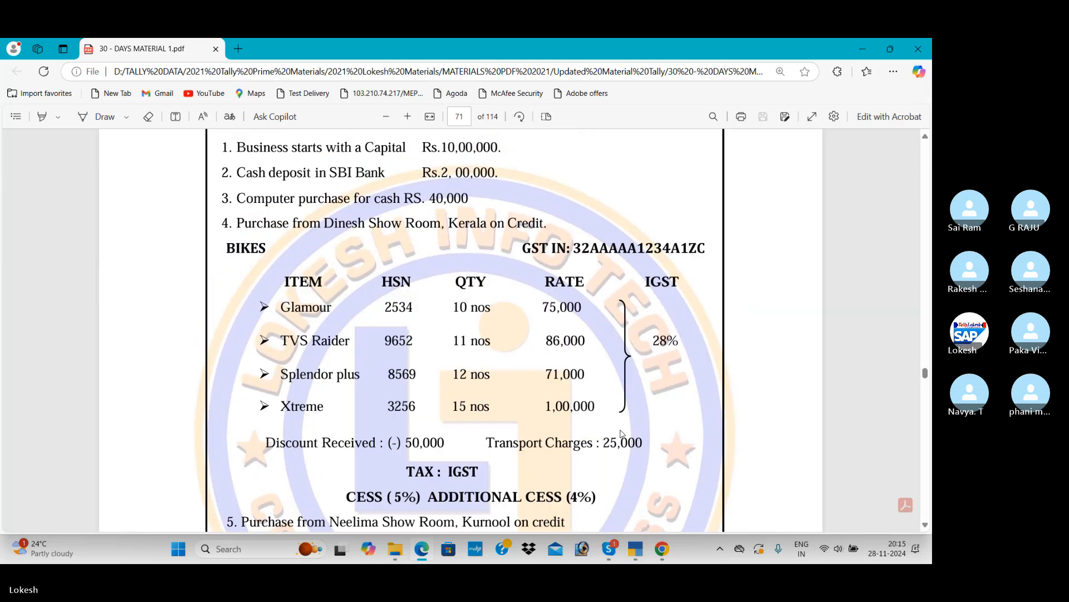
scroll(540, 344, "up", 1)
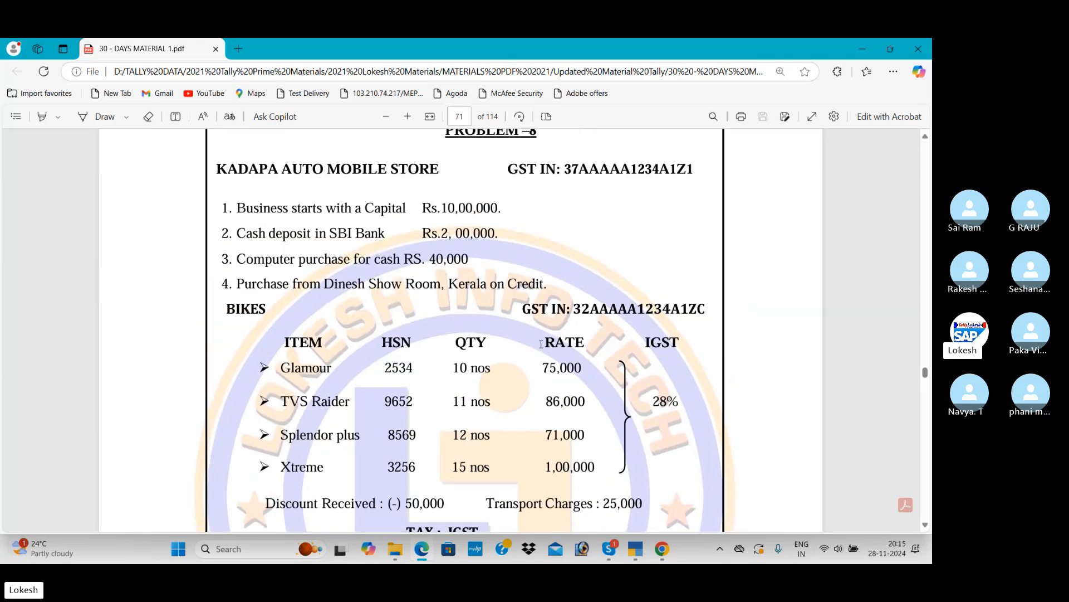
scroll(541, 344, "down", 2)
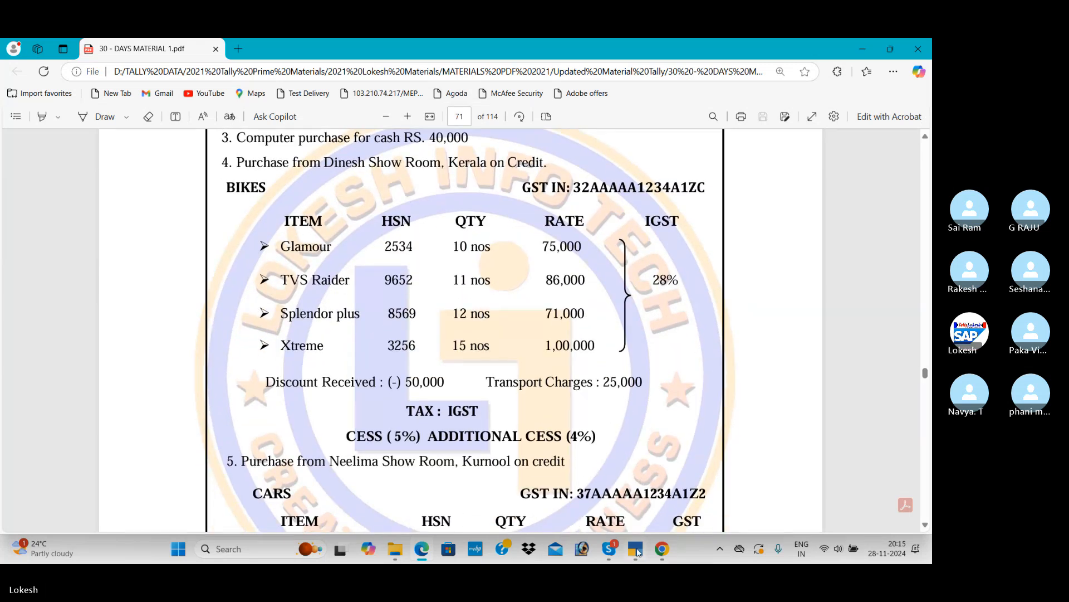
Switch to TallyPrime, leave the blank stock item creation, and start a purchase voucher without a supplier invoice number
left_click(636, 549)
key("Escape")
key("Escape")
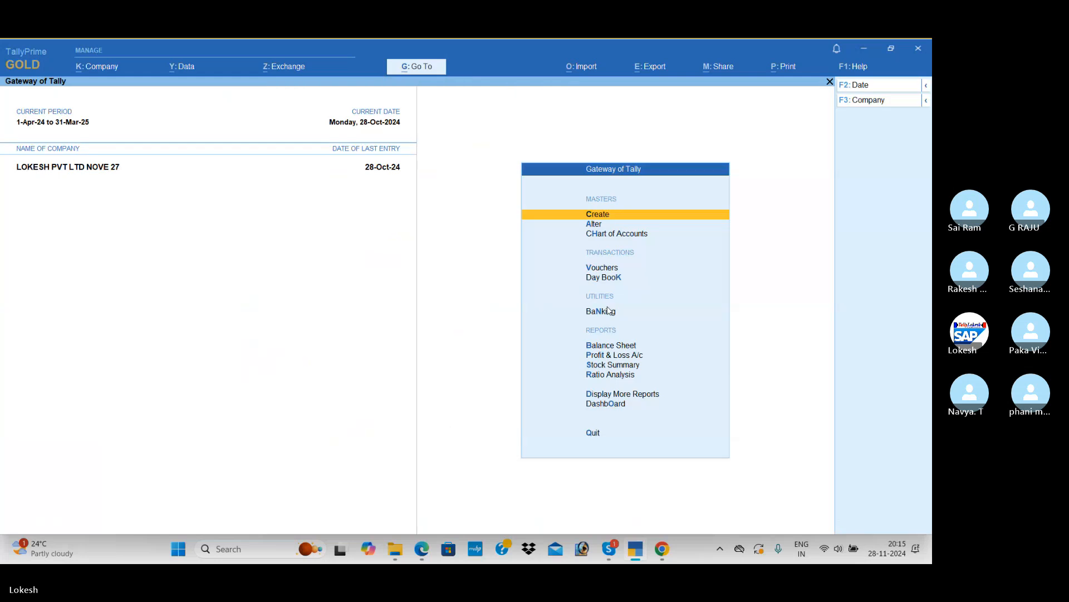
key("v")
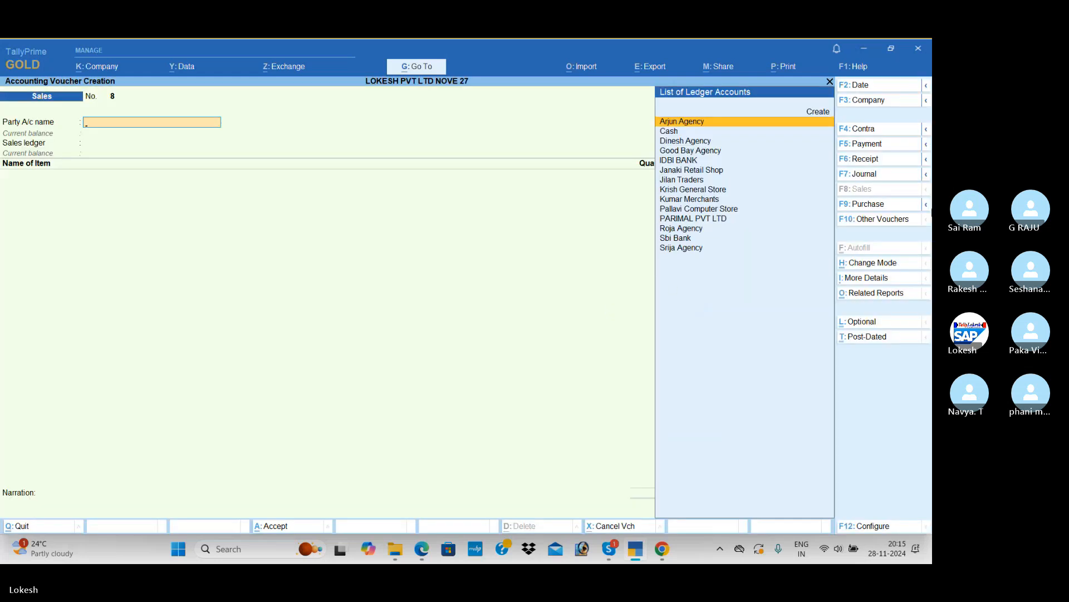
left_click(882, 206)
key("Return")
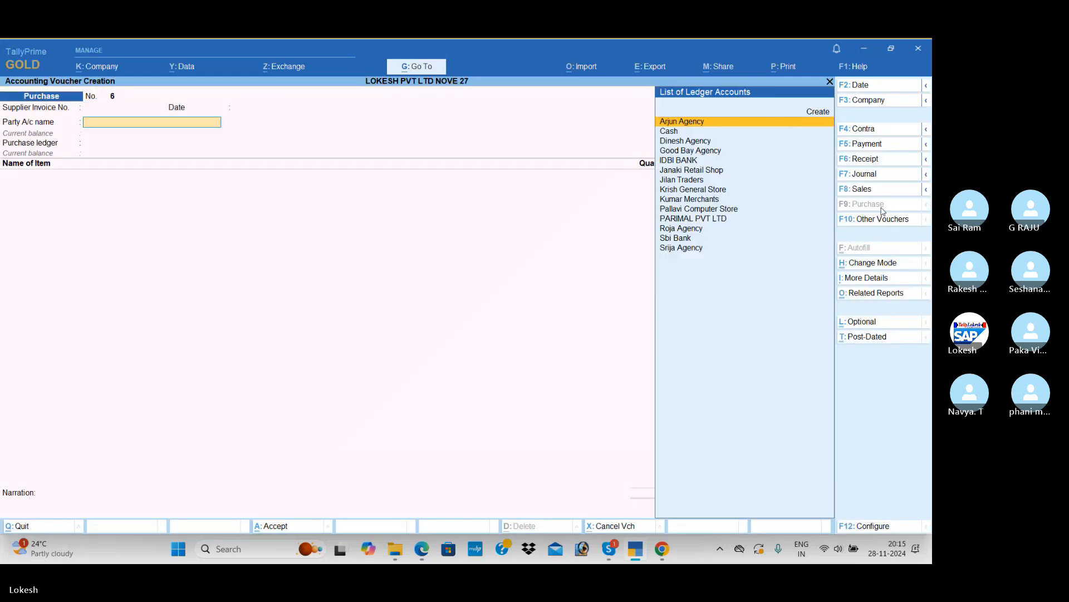
Create a party ledger named Dinesh Show Room from the purchase voucher and place it under Sundry Creditors
key("alt+c")
type("Din")
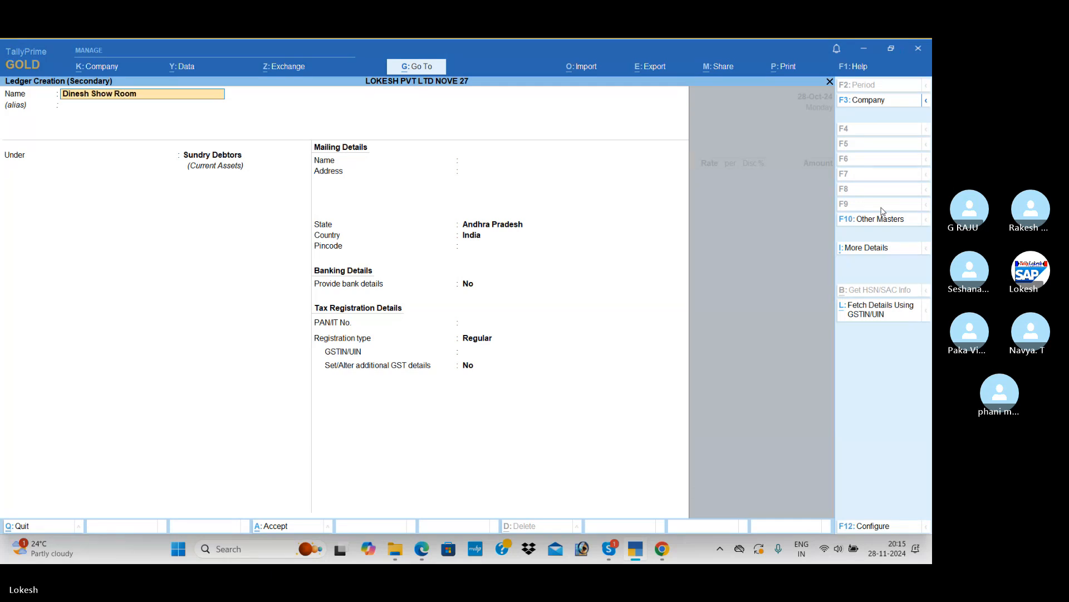
type("esh Show Room")
key("Return")
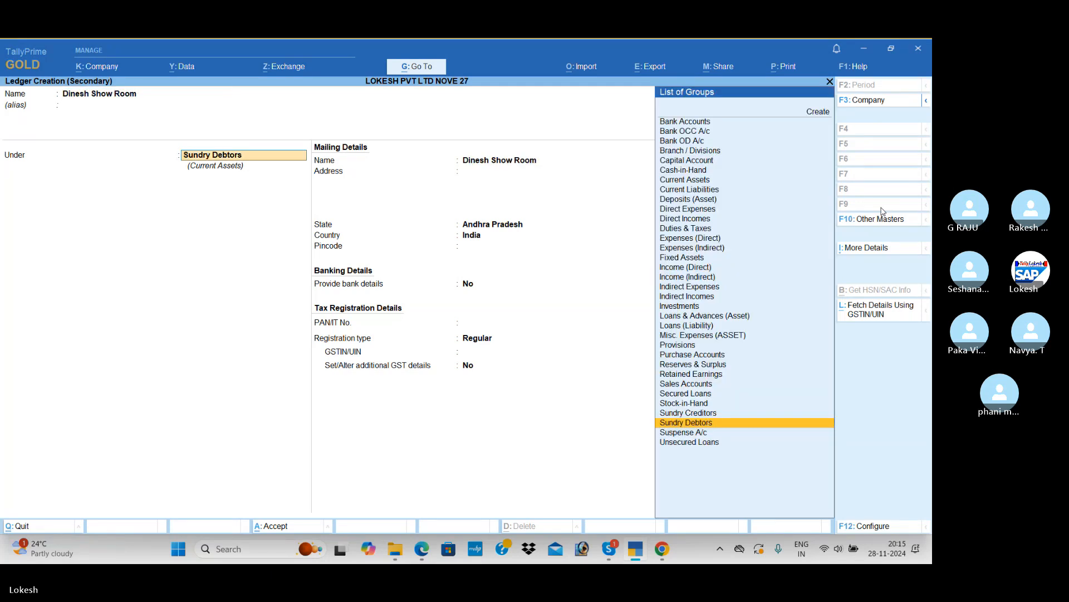
key("Up")
key("Return")
key("Return")
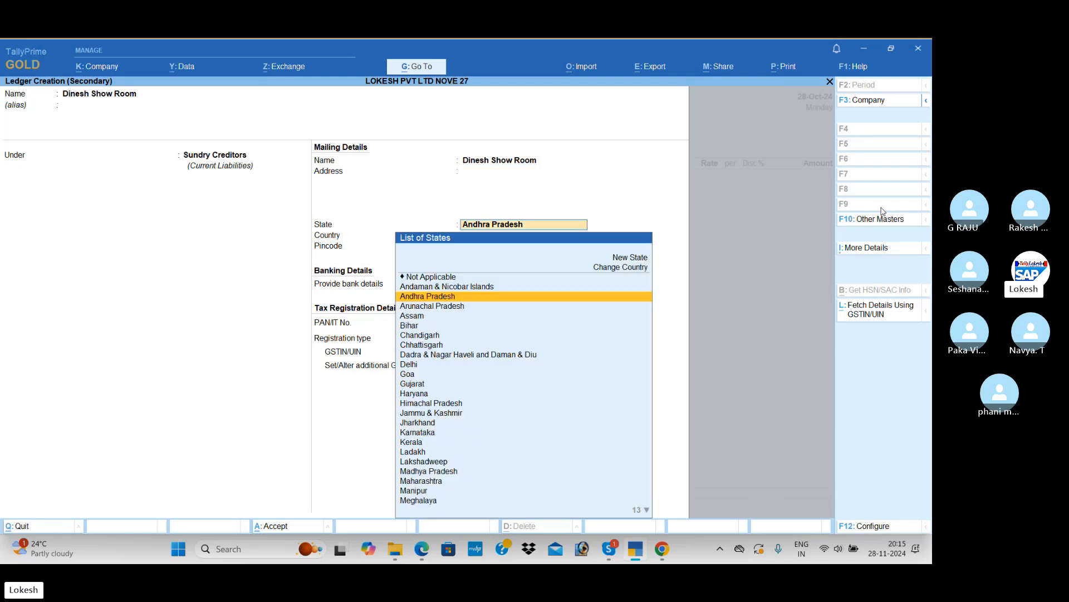
Set the ledger's state to Kerala, skip the pincode, bank details and PAN, and keep the GST registration type Regular
type("K")
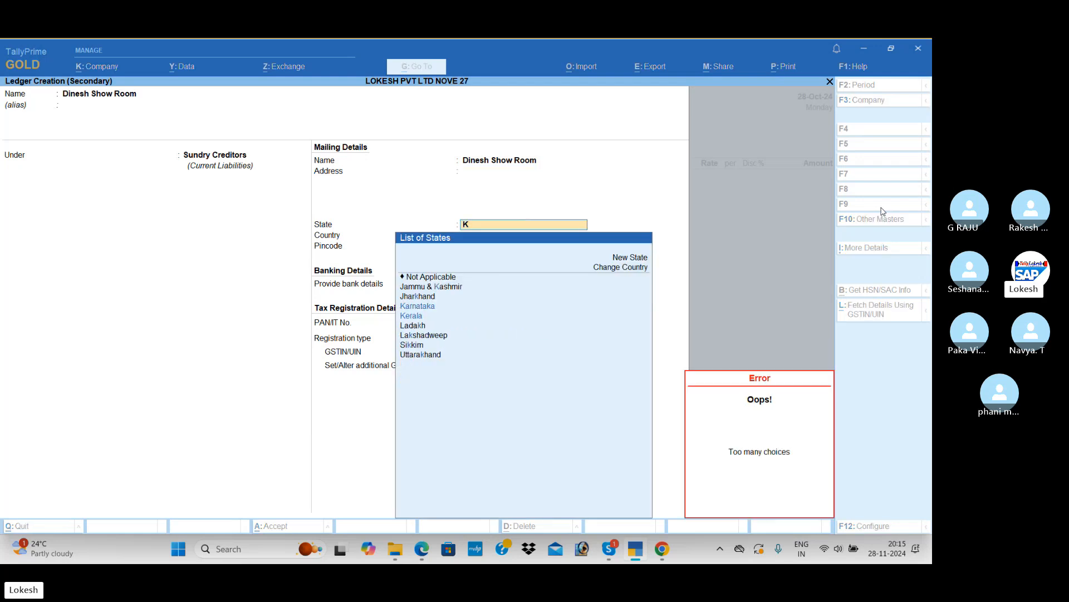
key("Down")
key("Return")
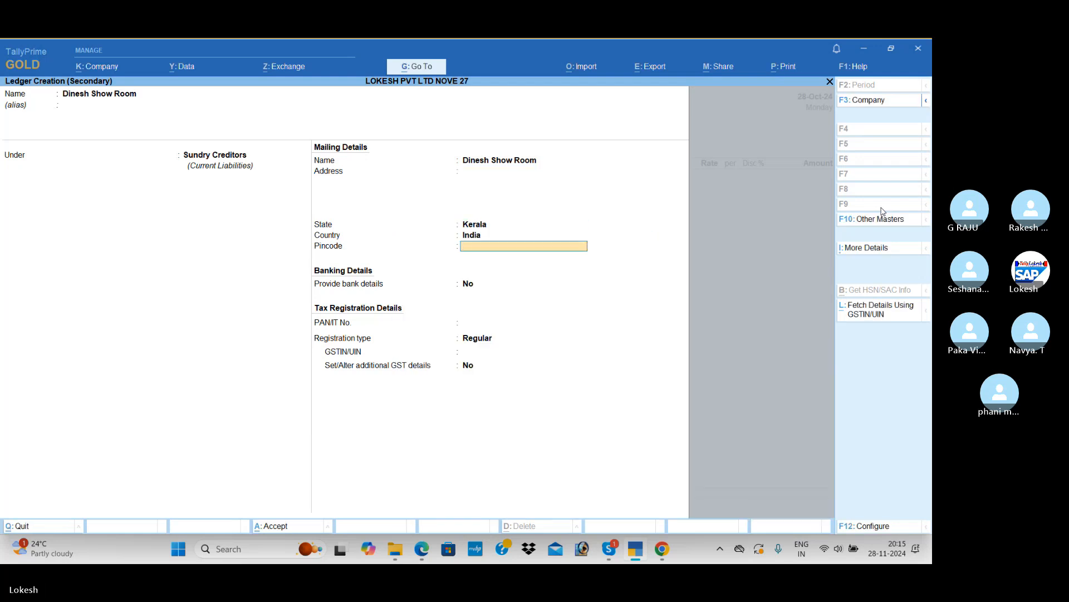
key("Return")
key("Return")
key("Return")
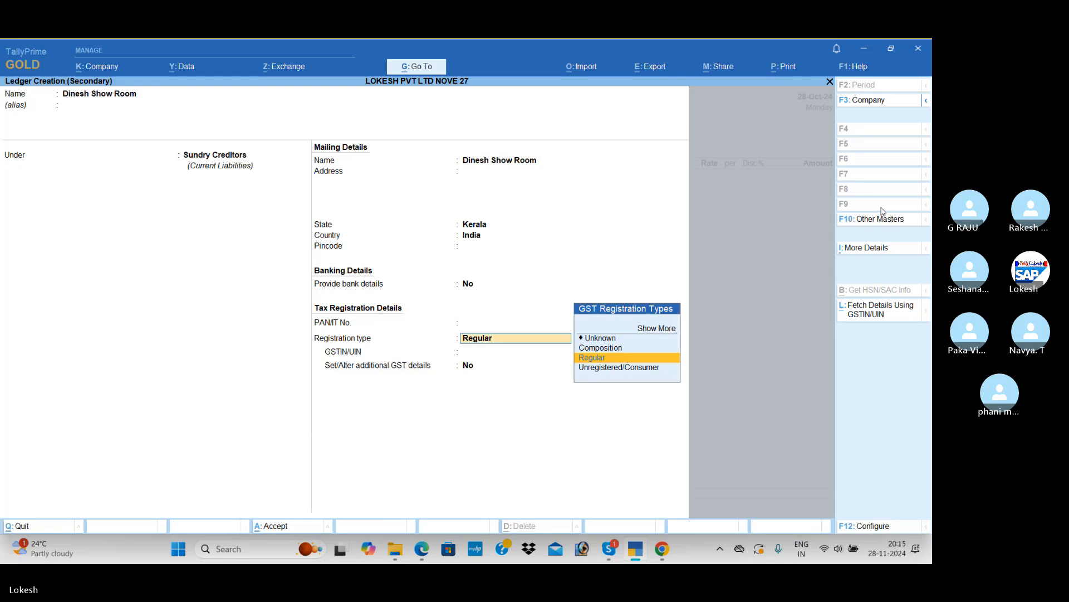
key("Return")
Check the supplier's GSTIN in the PDF, enter 32 as the GSTIN/UIN, save the ledger, and accept the voucher's party details
key("alt+Tab")
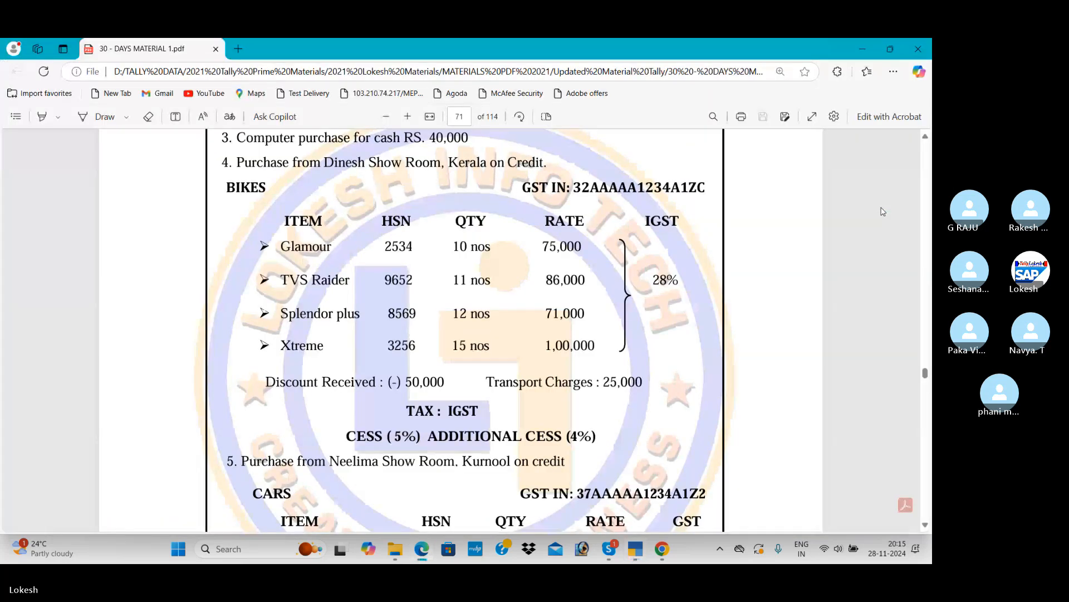
key("alt+Tab")
key("Return")
key("Return")
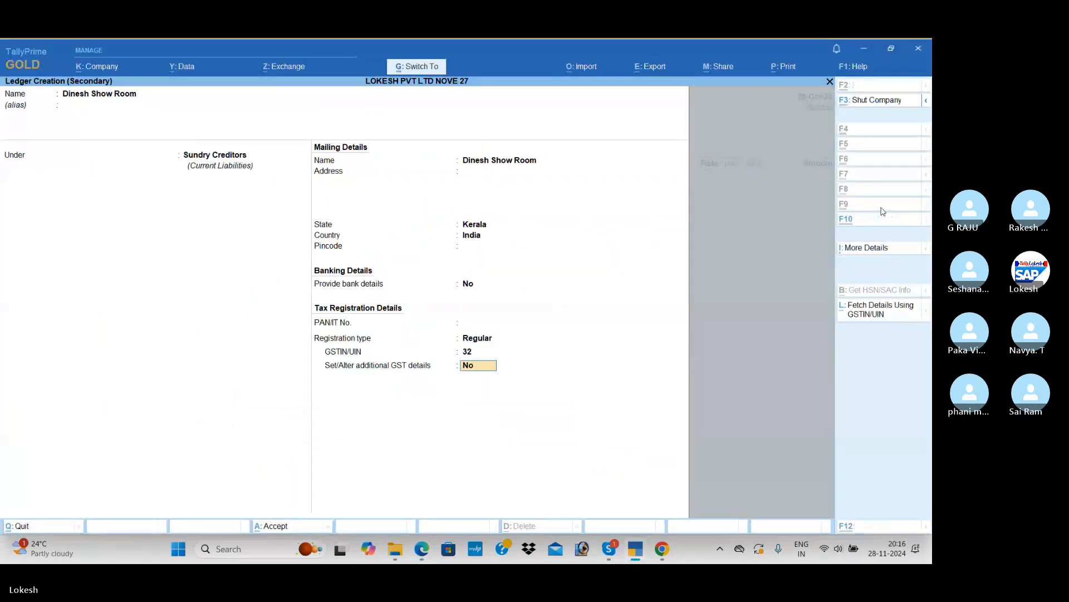
key("ctrl+a")
key("ctrl+a")
key("ctrl+a")
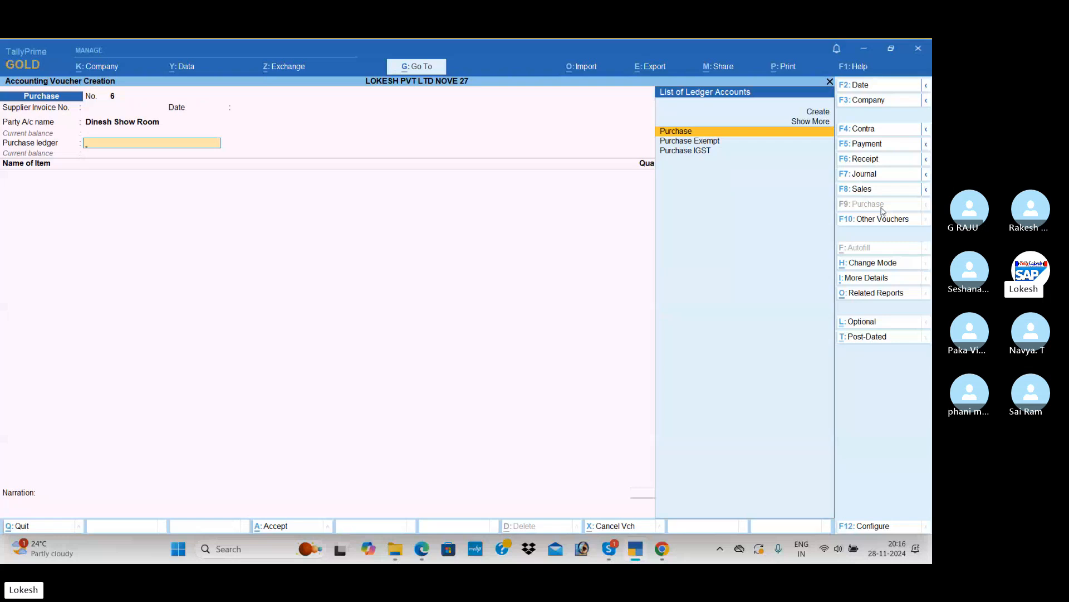
Select Purchase IGST as the purchase ledger for the Dinesh Show Room voucher
key("Down")
key("Down")
key("Return")
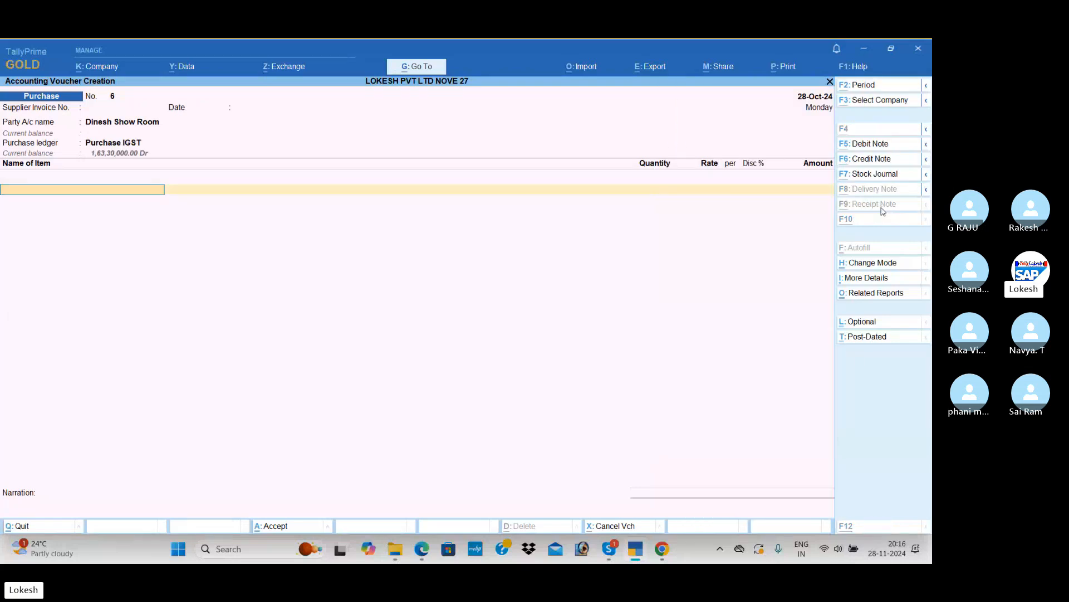
Start a new stock item from the voucher, check the bike list in the PDF, and name the item Glamour
key("alt+c")
key("alt+Tab")
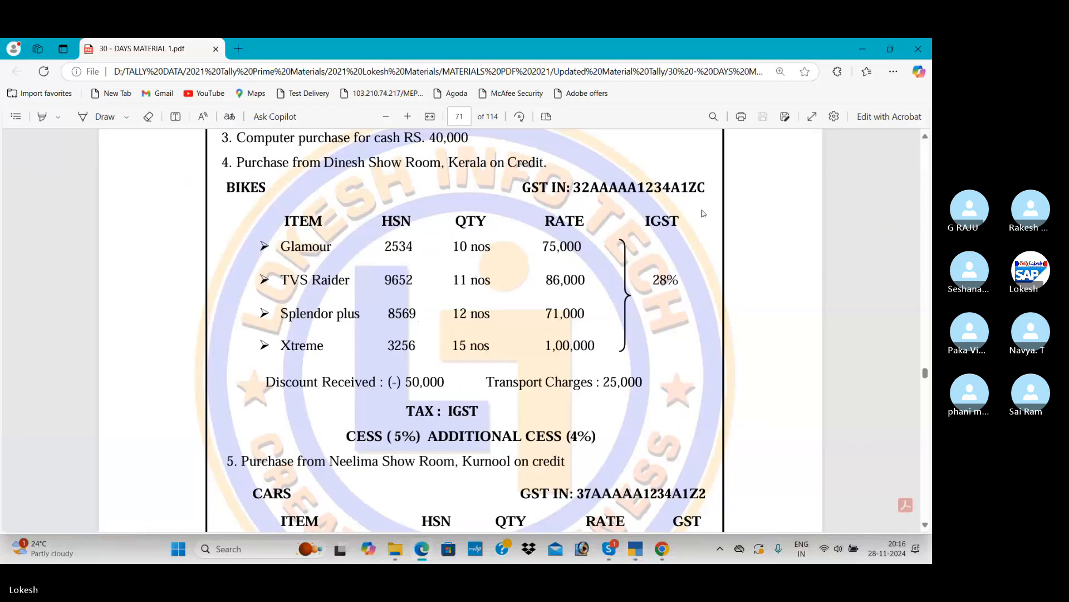
key("alt+Tab")
type("Glamour")
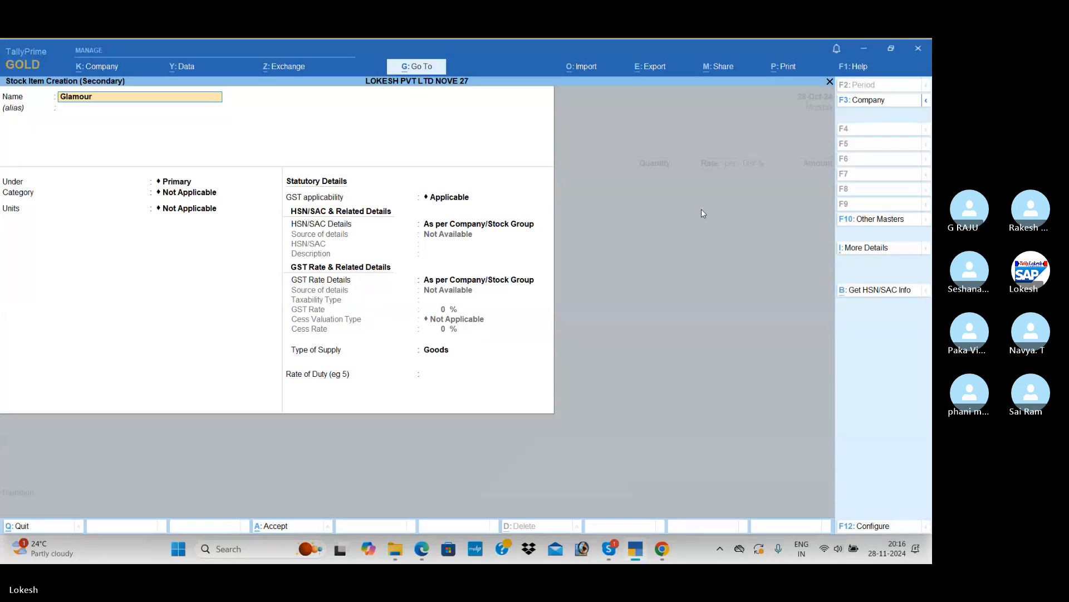
key("Return")
Create a stock group named Bikes with default settings and place the Glamour item under it
key("alt+c")
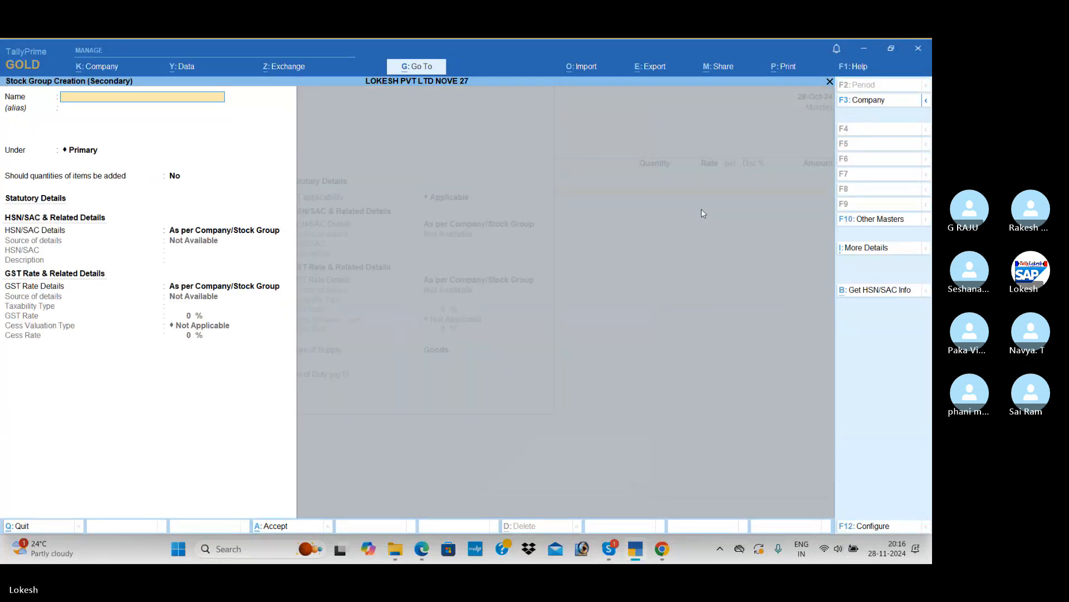
type("Bikes")
key("Return")
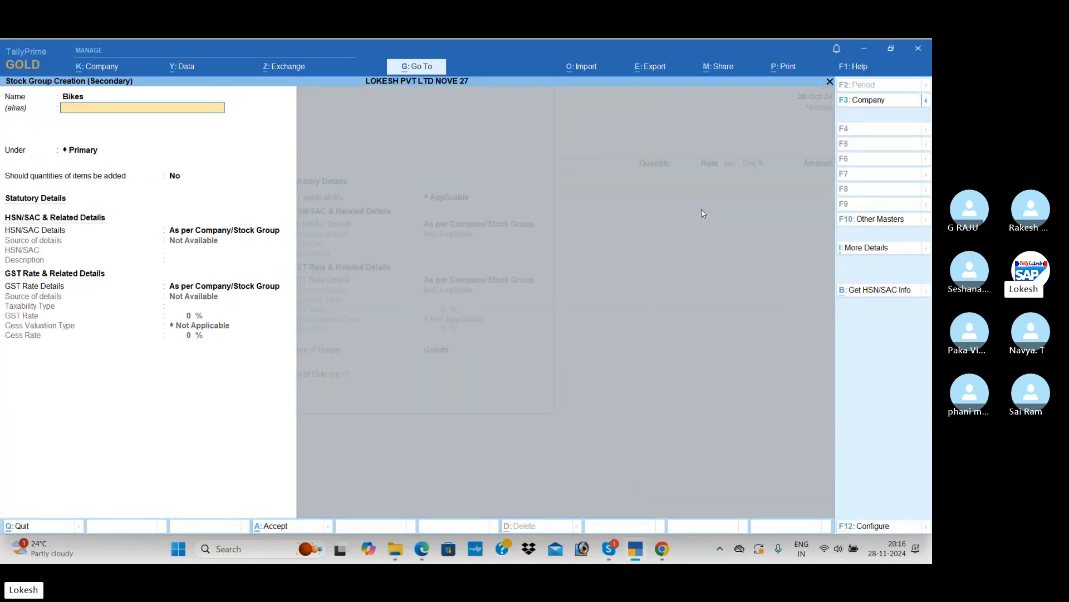
key("ctrl+a")
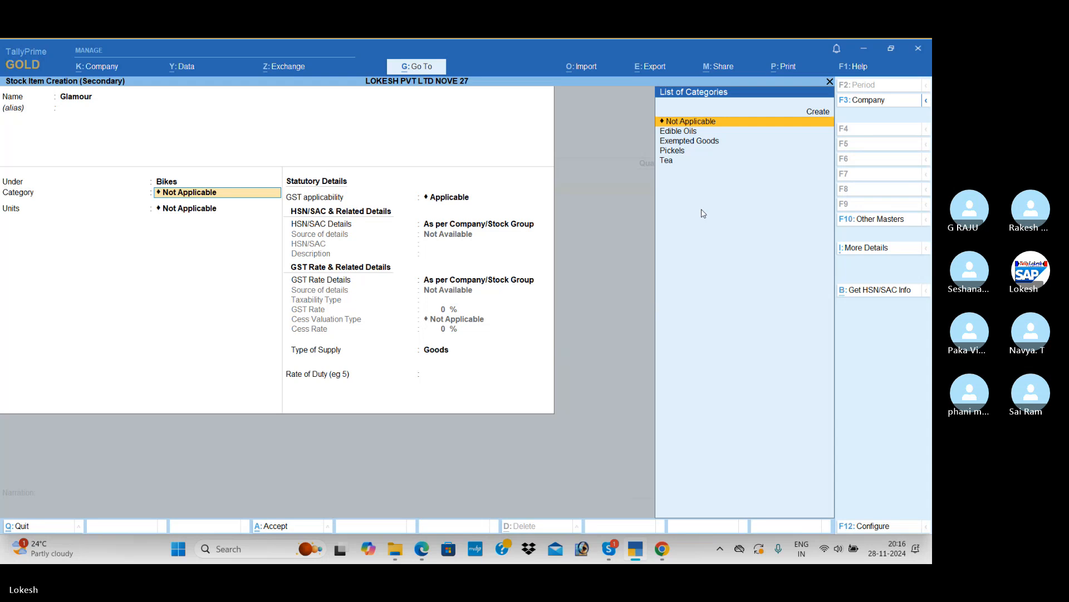
Leave Glamour's category as Not Applicable, check the PDF, and set its unit to nos with no alternate unit
key("Return")
key("alt+Tab")
key("alt+Tab")
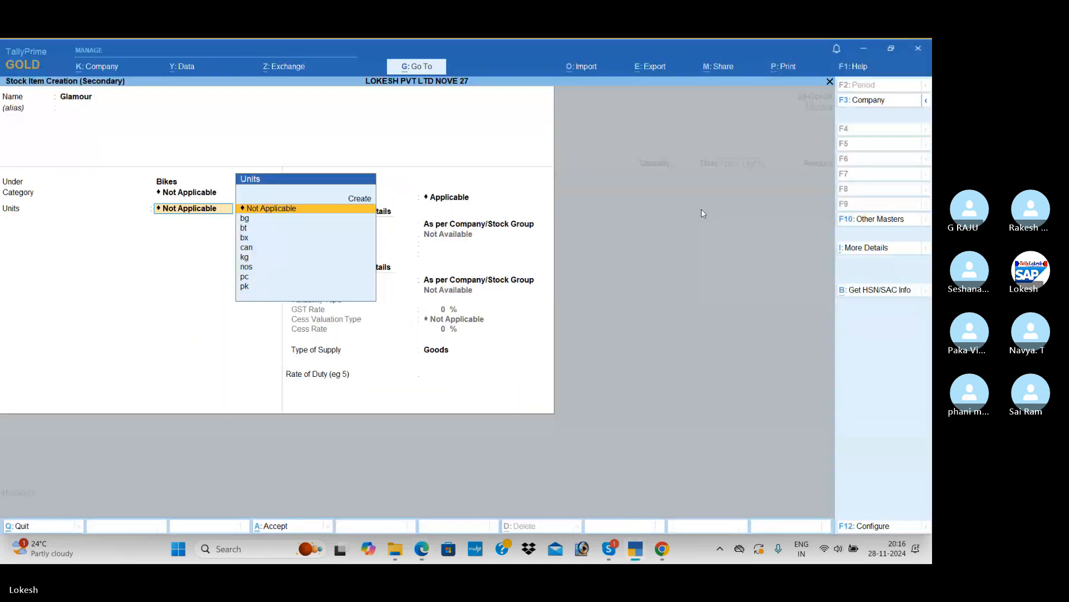
key("Down")
key("Down")
key("Down")
key("Down")
key("Down")
key("Down")
key("Return")
key("Return")
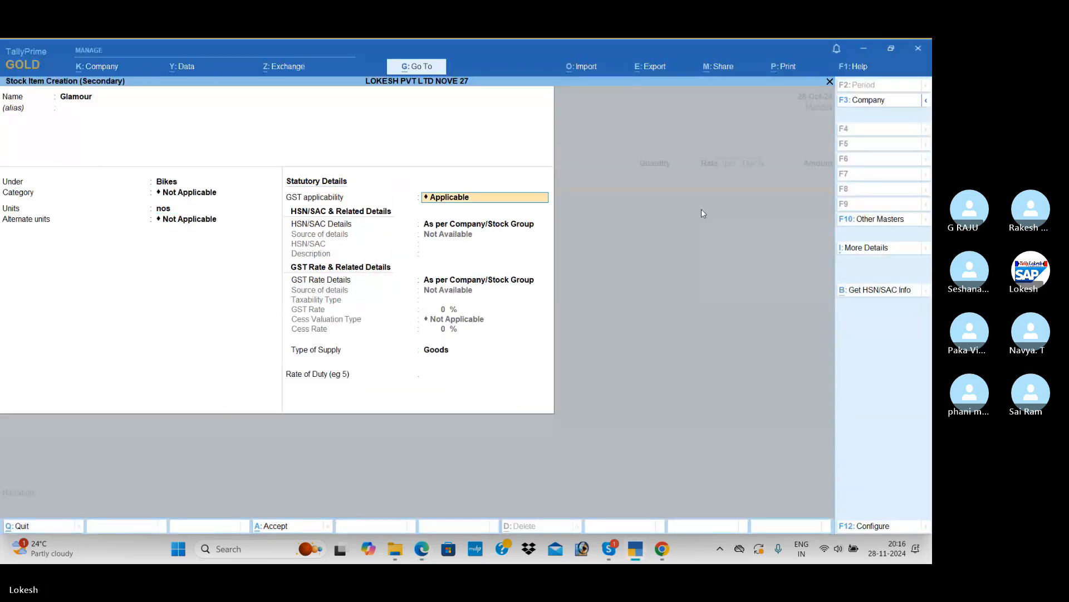
Specify the HSN/SAC details for Glamour directly in the item, with code 9875 and no description
key("Return")
key("Down")
key("Return")
type("987")
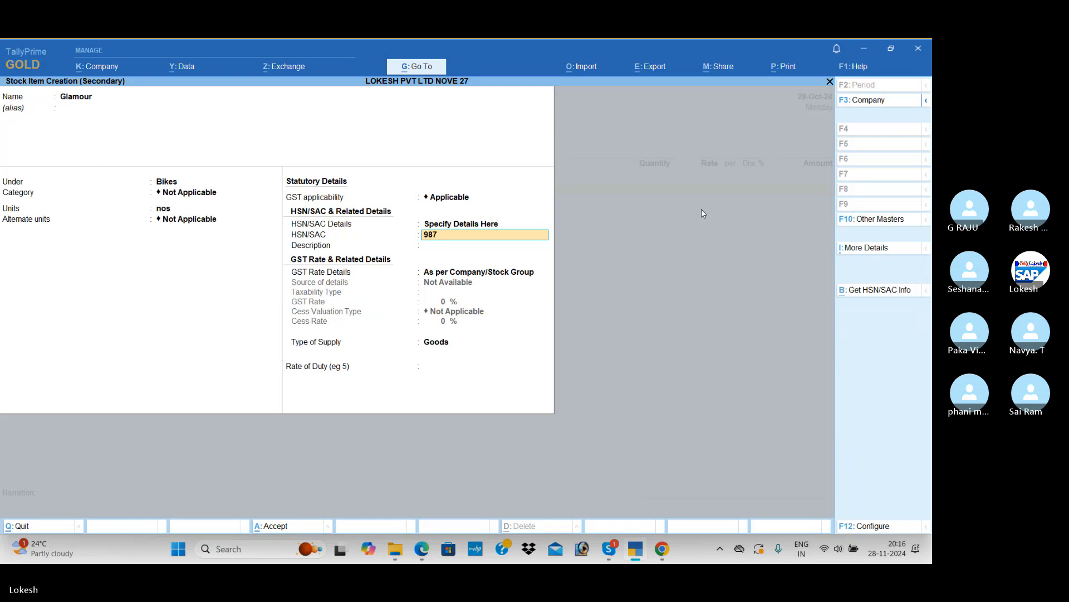
type("5")
key("Return")
Specify Glamour's GST rate details in the item as Taxable at 28%, checking the rate in the PDF
key("Return")
key("Down")
key("Return")
key("Return")
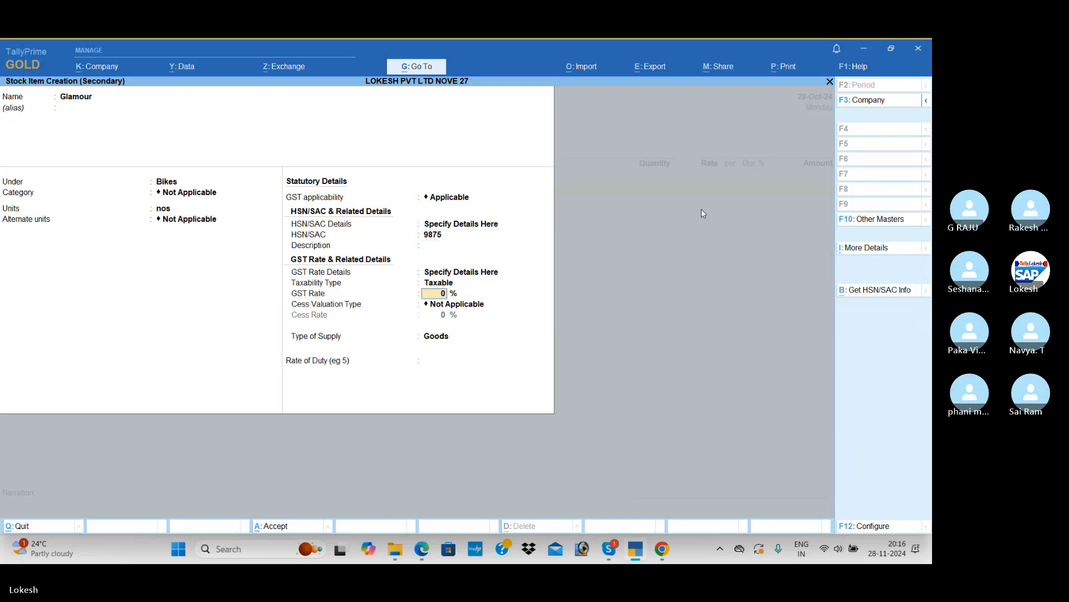
key("alt+Tab")
key("alt+Tab")
type("28")
key("Return")
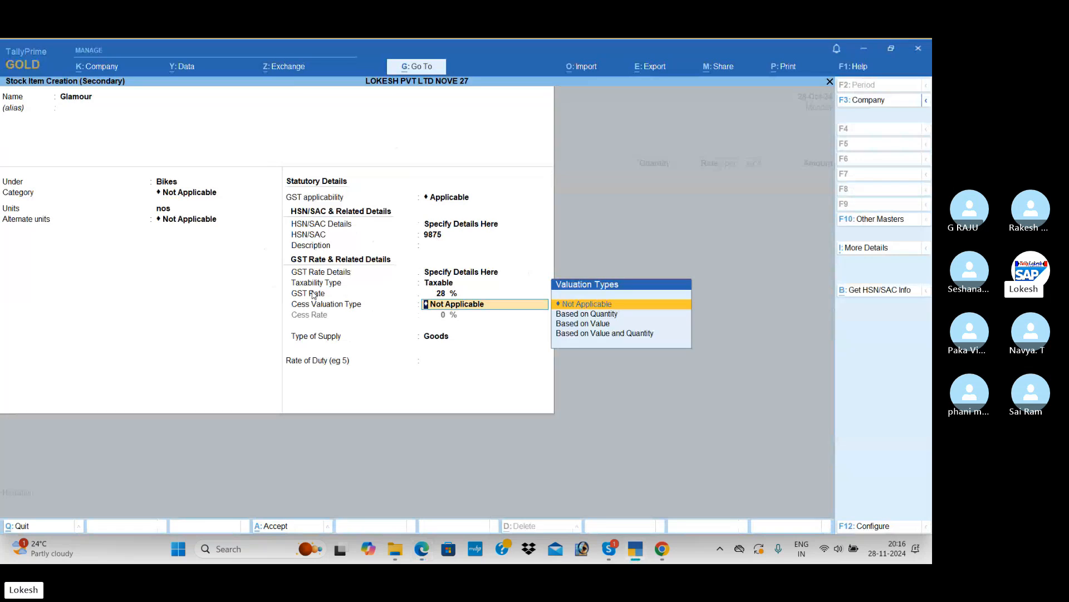
Check the cess rate and reverse charge options in the stock item configuration, and accept the configuration
left_click(870, 522)
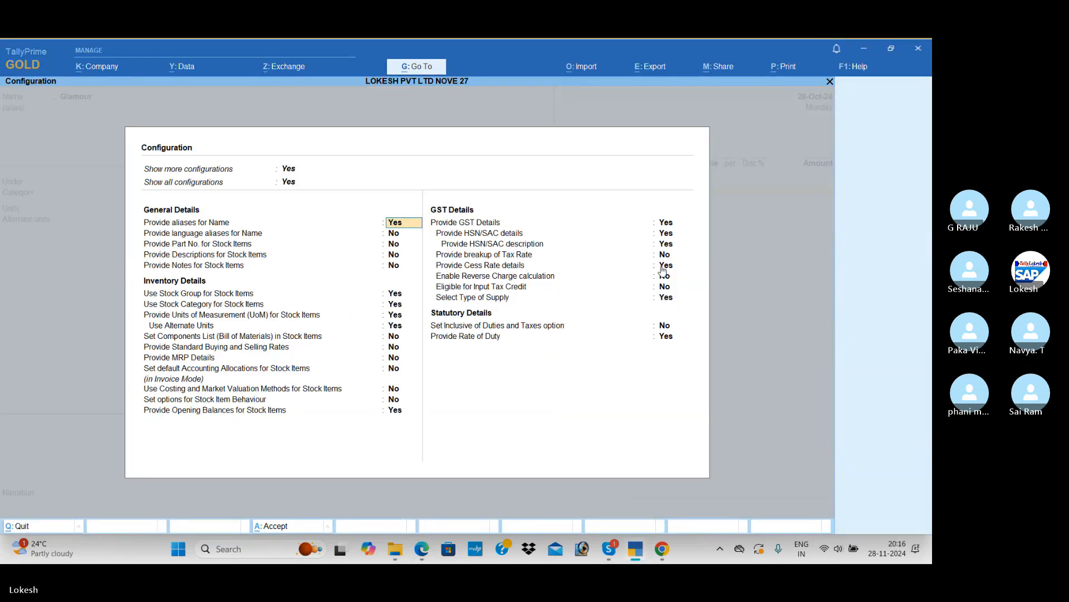
left_click(664, 267)
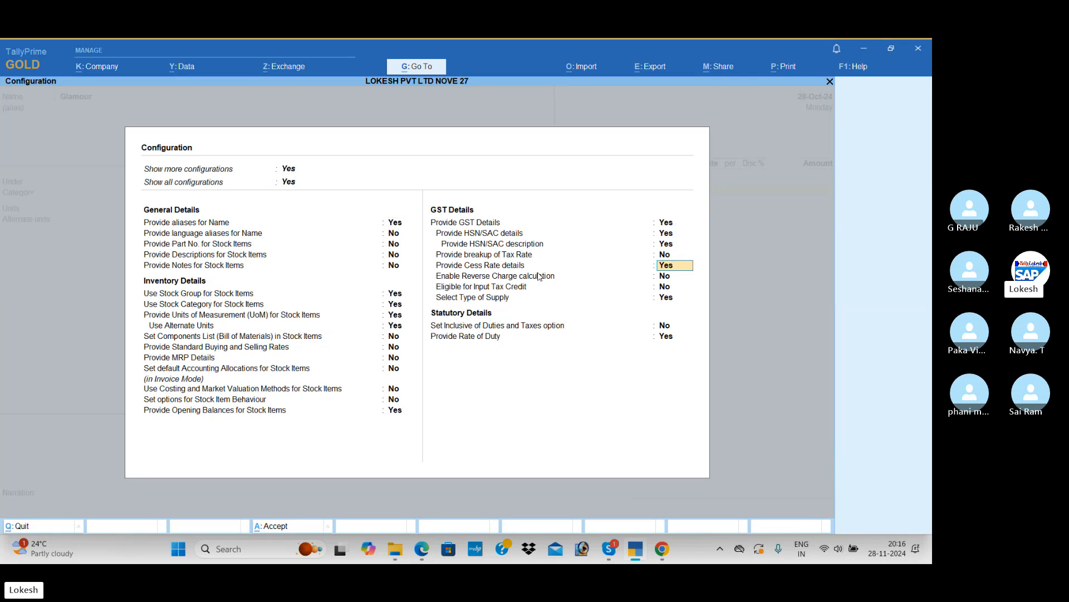
key("n")
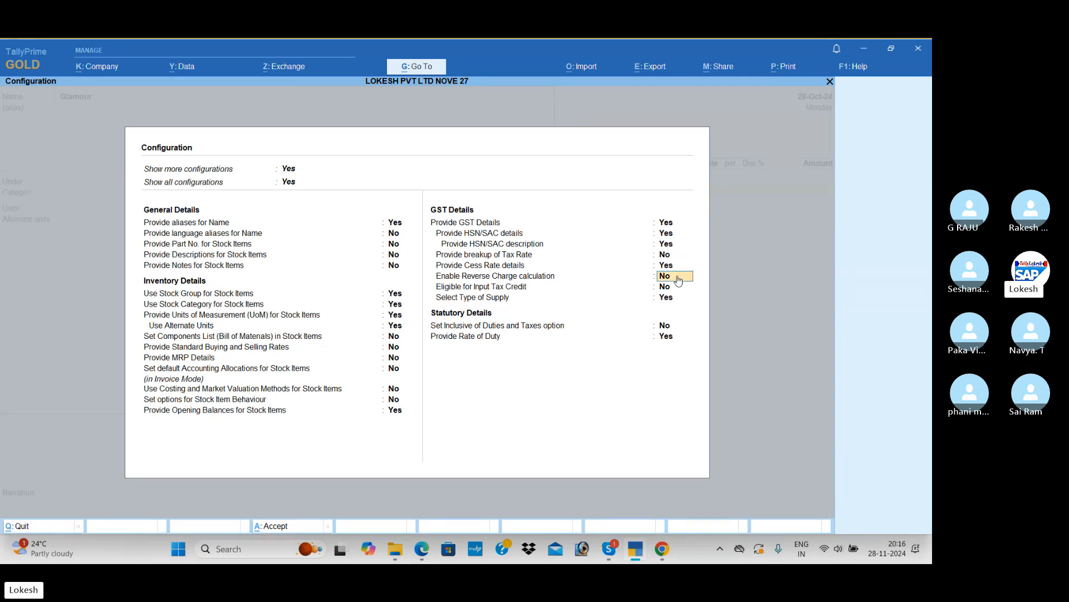
key("ctrl+a")
Set Glamour's cess valuation type to Based on Value and check the cess percentage in the PDF
key("Down")
key("Down")
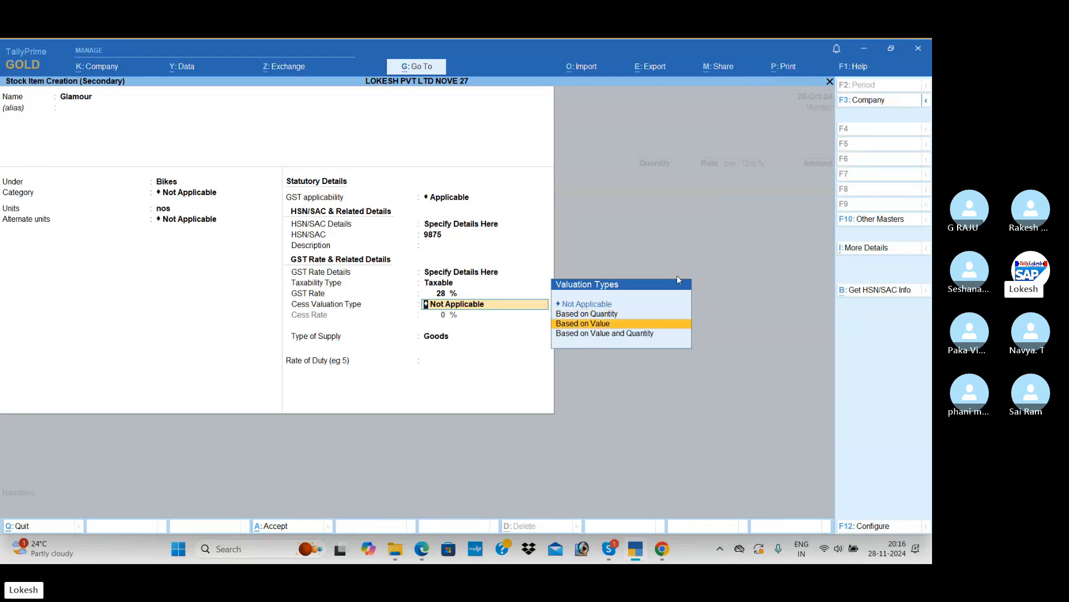
key("Return")
key("alt+Tab")
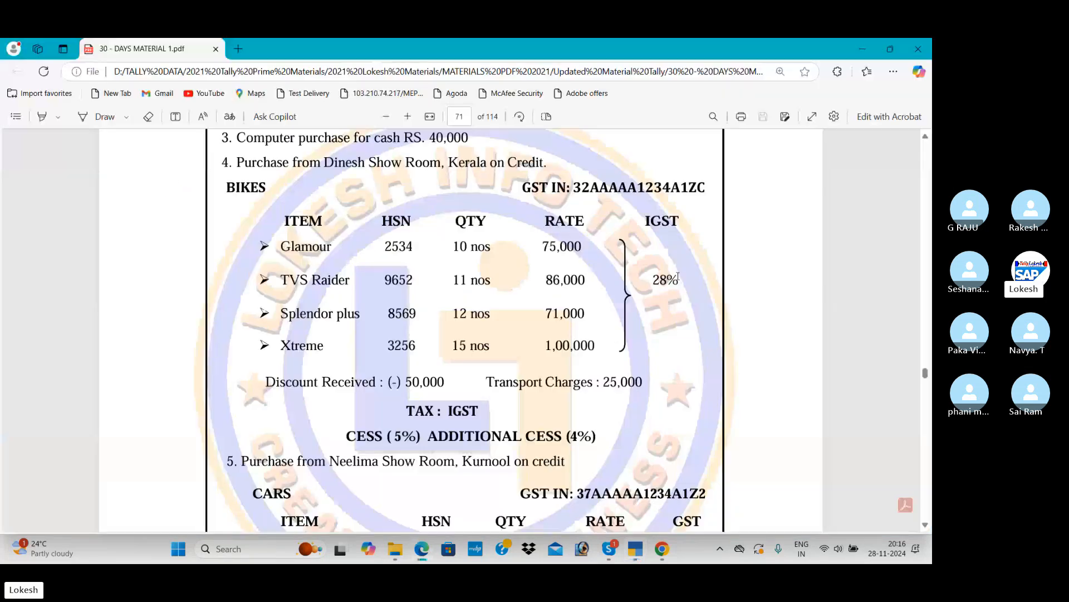
scroll(557, 307, "down", 1)
left_click_drag(353, 380, 419, 379)
key("alt+Tab")
key("BackSpace")
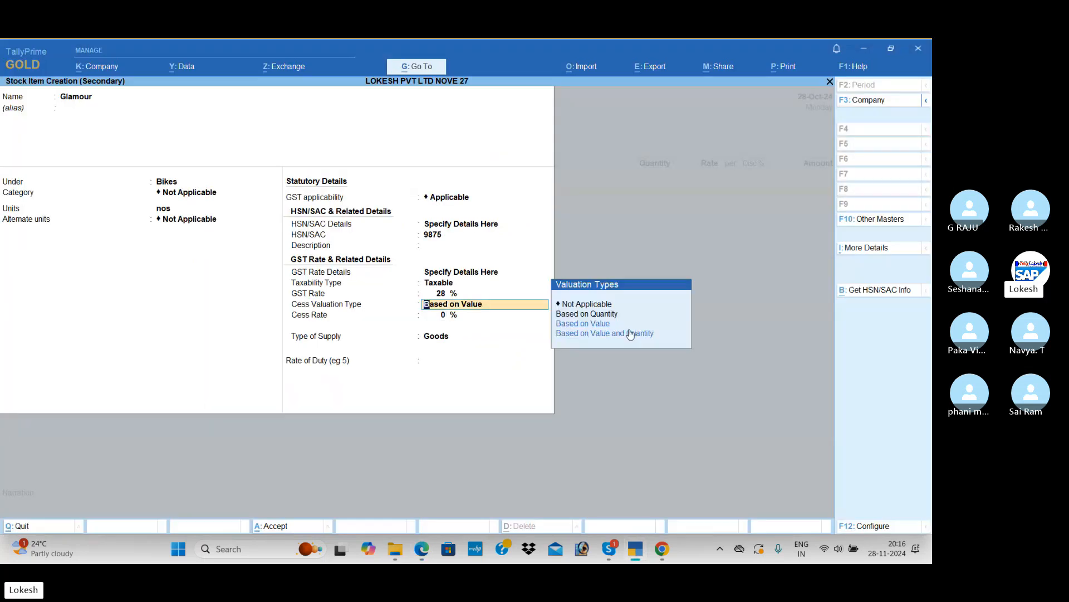
Set Glamour's cess rate to 5%, leave the rate of duty blank, and save the stock item
key("Return")
type("5")
key("Return")
key("Return")
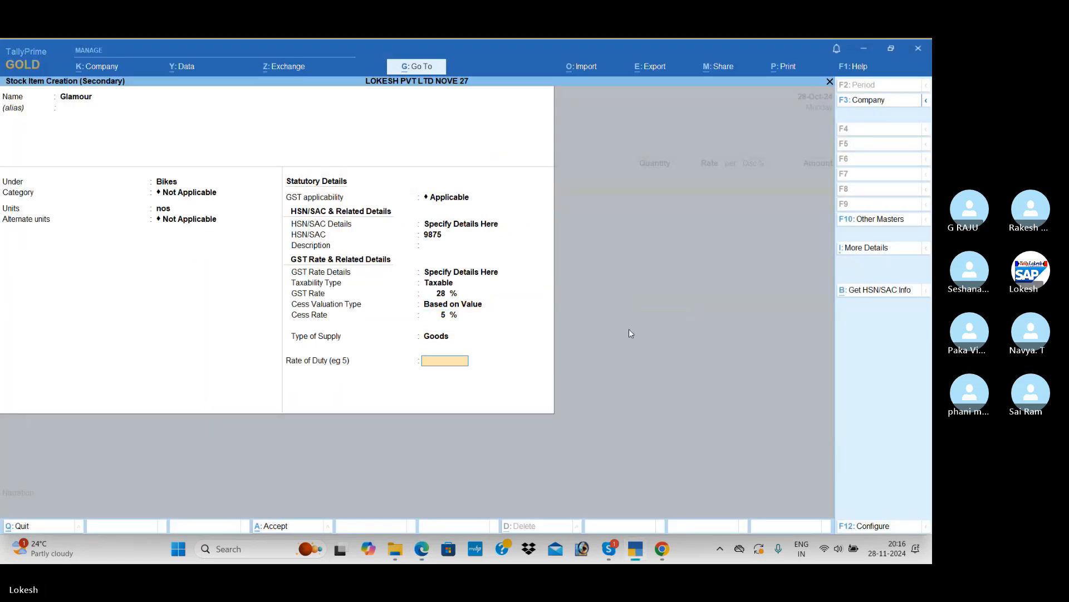
key("Return")
key("Return")
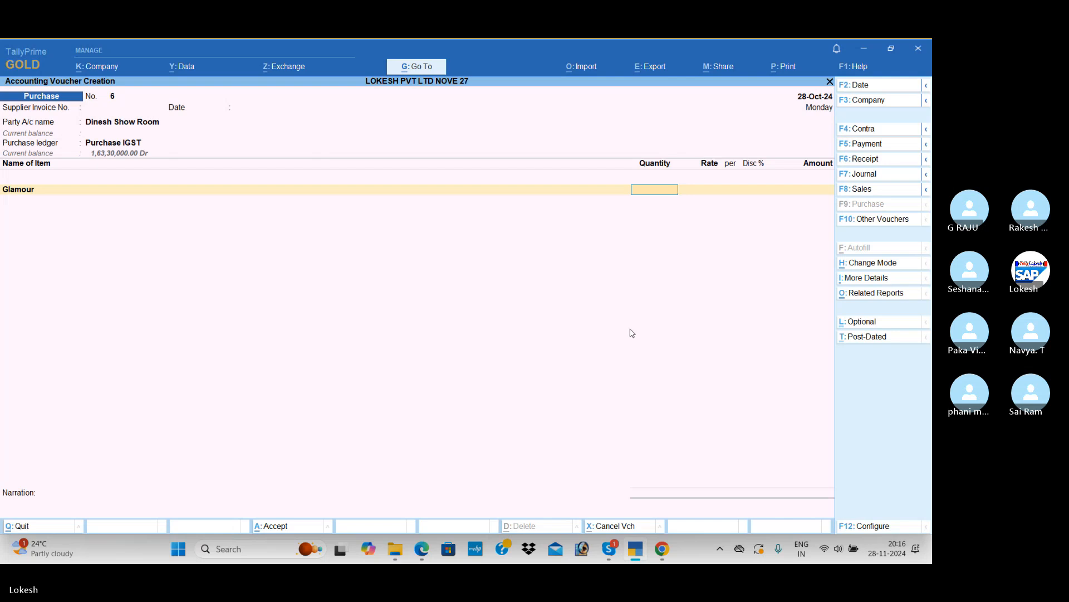
Check the Glamour quantity in the PDF and enter 10 nos on its voucher line
key("alt+Tab")
key("alt+Tab")
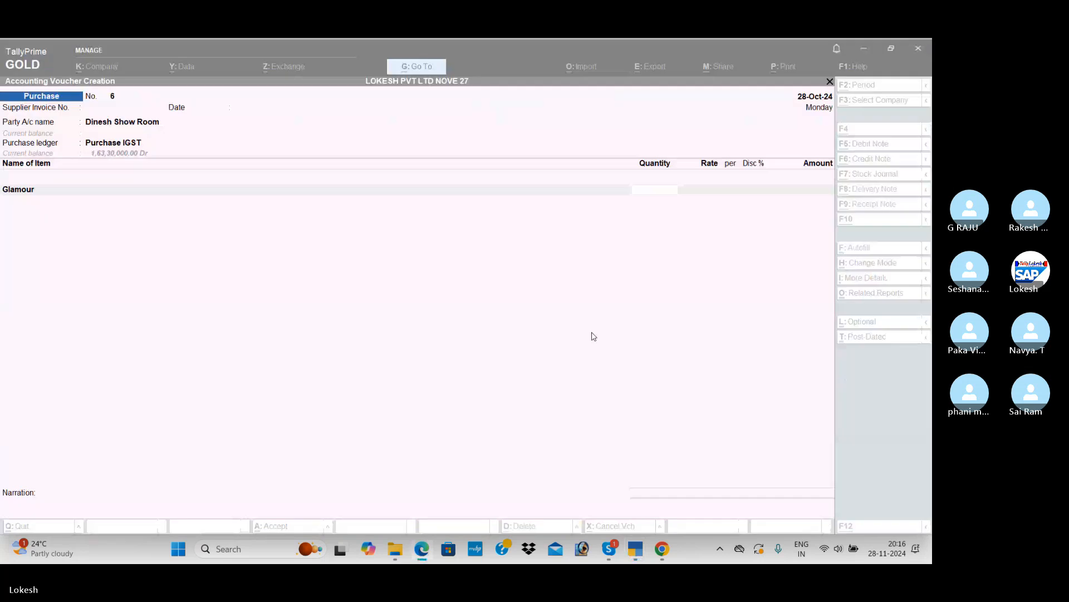
Check Glamour's price in the PDF, enter a rate of 75,000 per nos, and complete the item line
key("alt+Tab")
key("alt+Tab")
type("10")
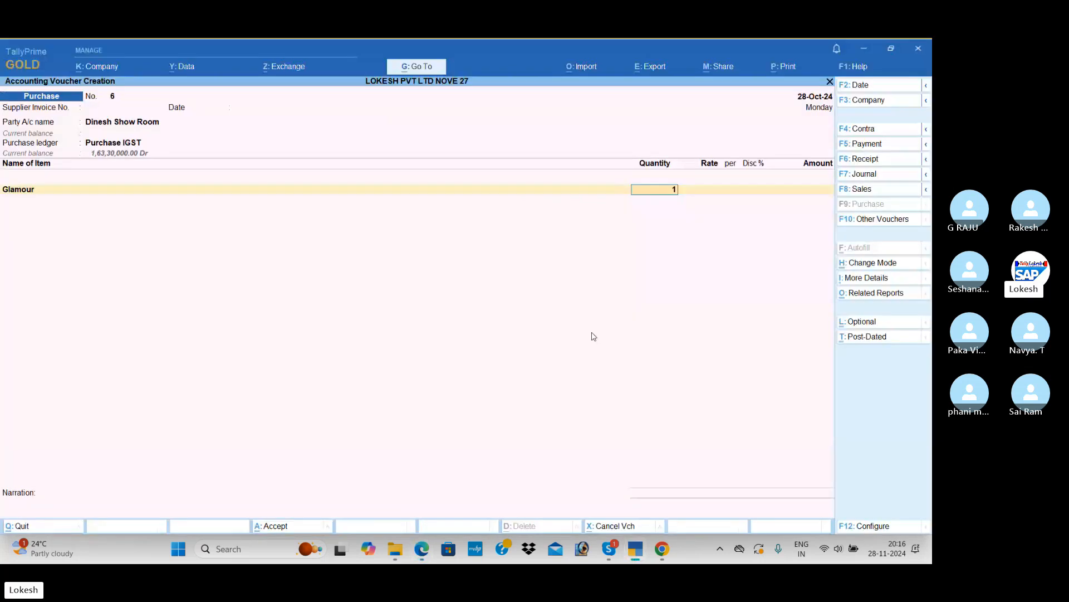
key("Return")
key("alt+Tab")
key("alt+Tab")
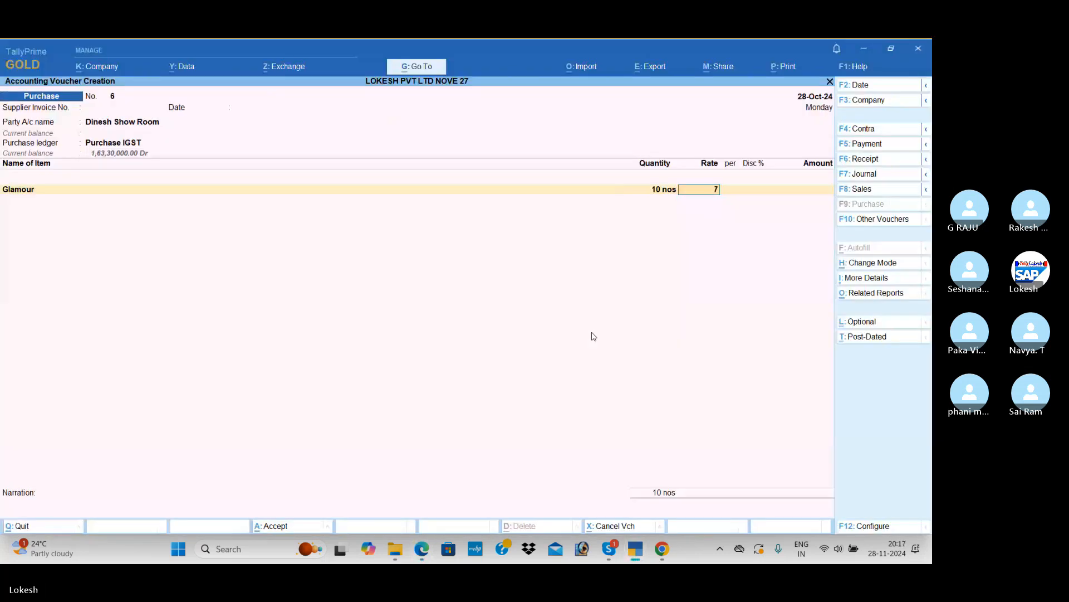
type("75000")
key("Return")
key("Return")
key("Return")
key("Return")
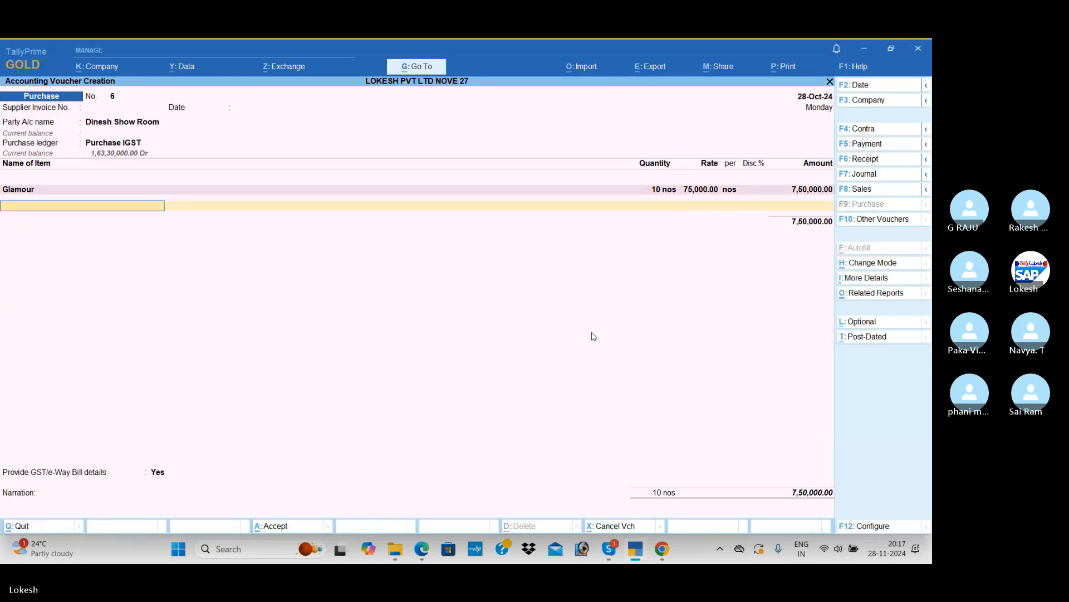
Start another stock item from the voucher, check the bike list in the PDF, and name it Tvs Raider
key("alt+c")
key("alt+Tab")
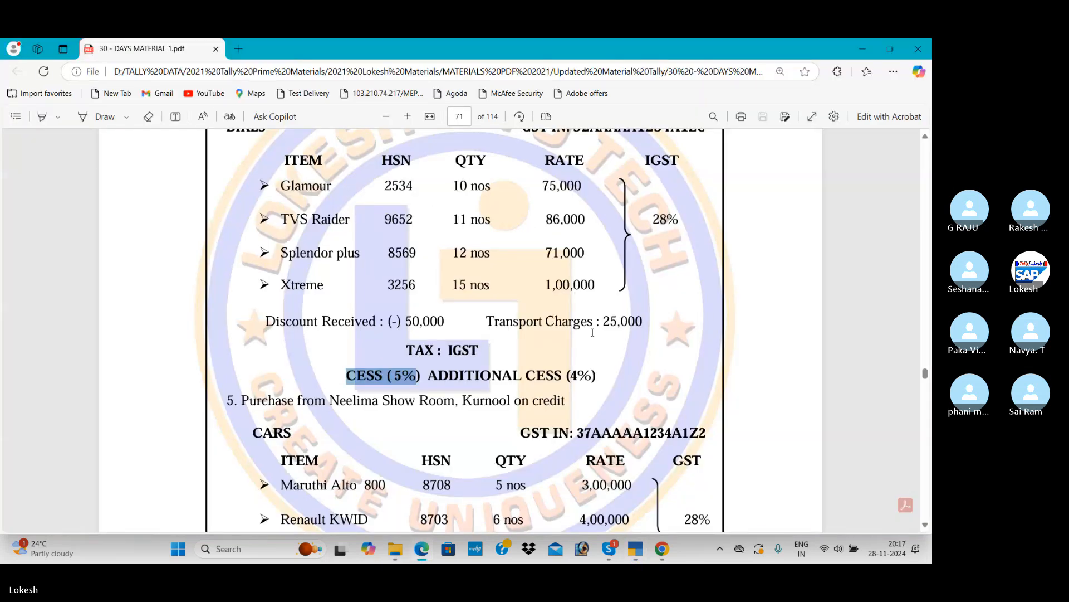
key("alt+Tab")
type("Tvs")
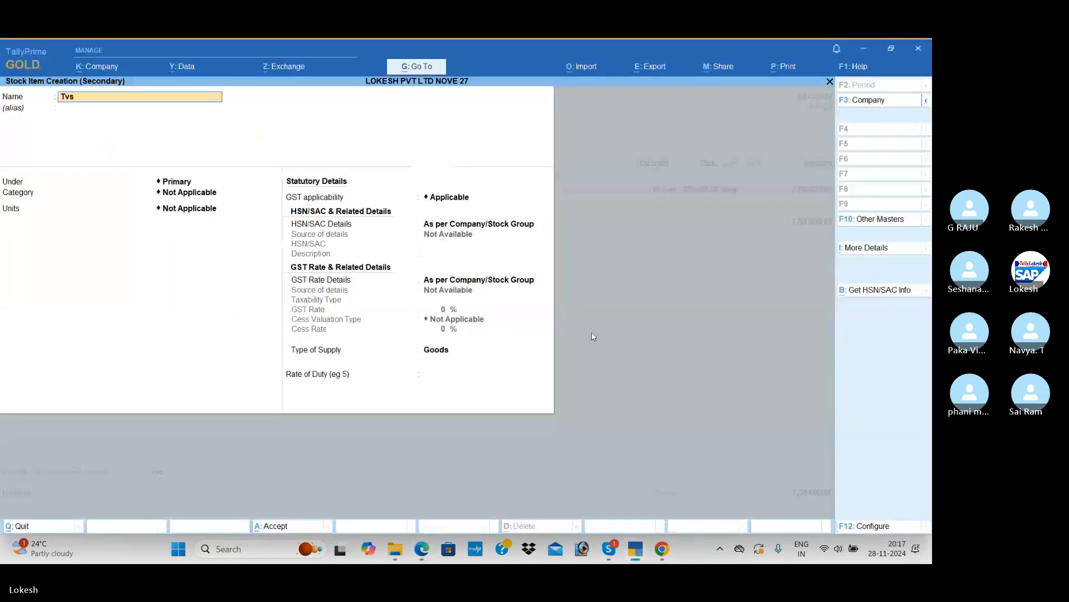
type(" Raider")
key("Return")
key("Return")
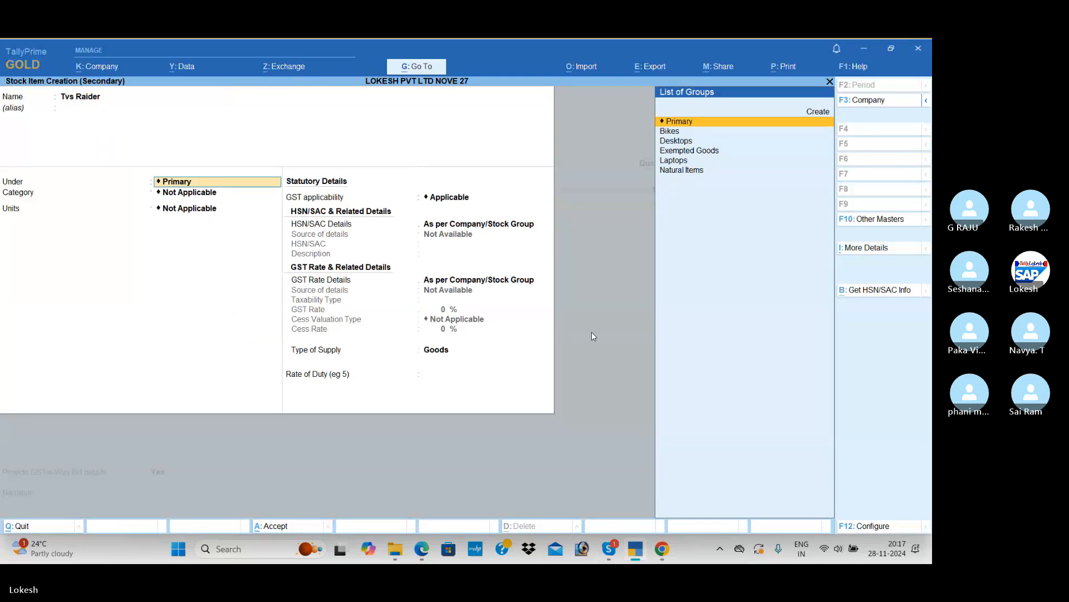
Place Tvs Raider under the Bikes group with no category, unit nos, and no alternate unit
key("Down")
key("Return")
Specify the HSN/SAC details for Tvs Raider directly in the item, with code 985623 and no description
key("Return")
key("Return")
key("Return")
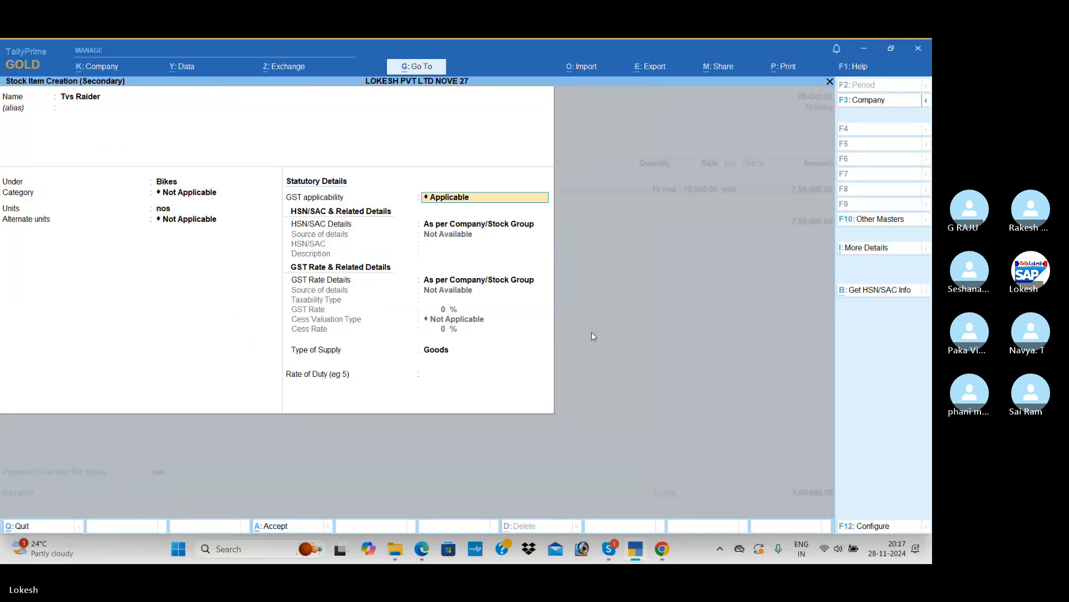
key("Return")
key("Down")
key("Return")
type("985623")
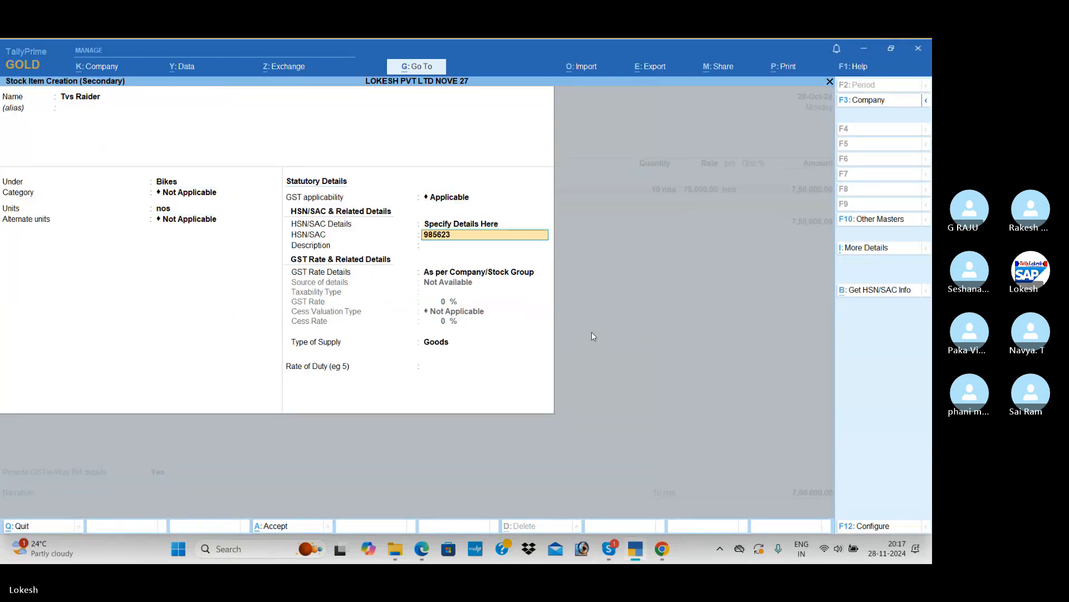
key("Return")
key("Return")
key("Return")
Specify Tvs Raider's GST rate details in the item as Taxable at 28%
key("BackSpace")
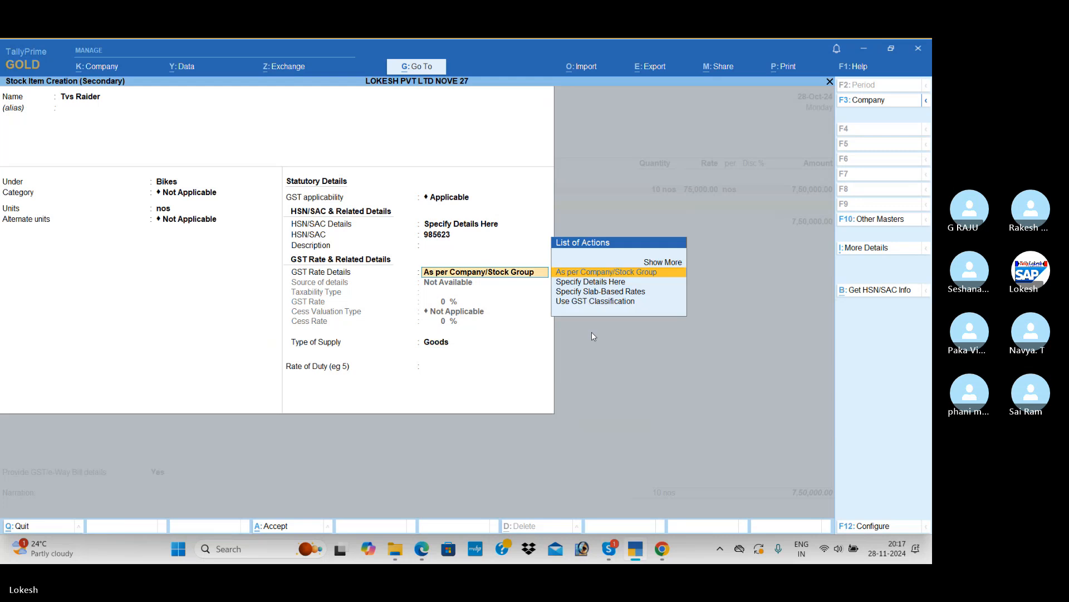
key("Down")
key("Return")
key("Return")
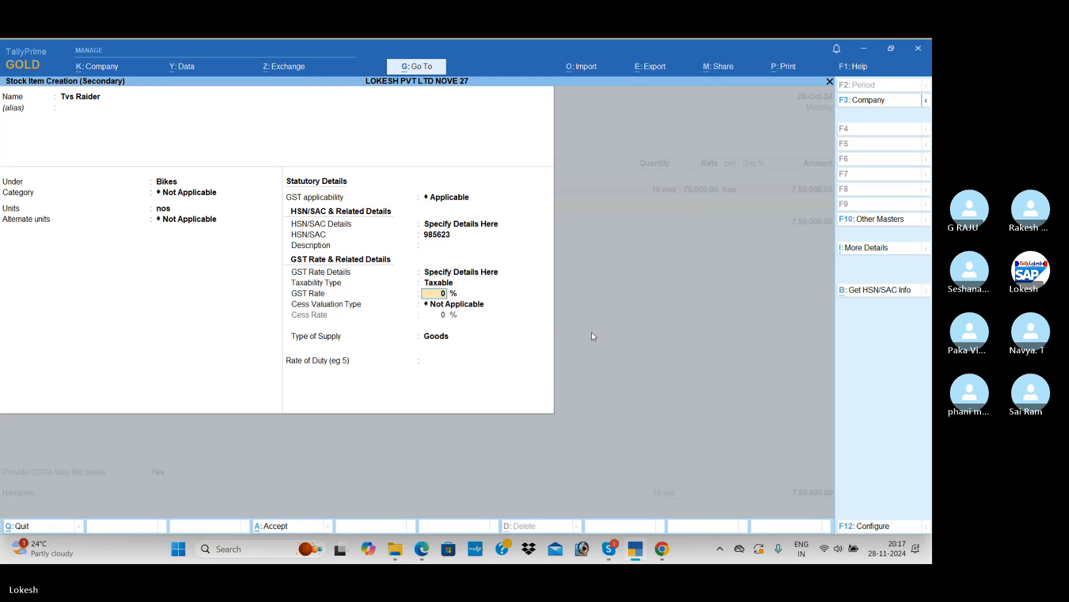
type("28")
Set Tvs Raider's cess to Based on Value at 5% and save the stock item
key("Return")
key("Down")
key("Down")
key("Return")
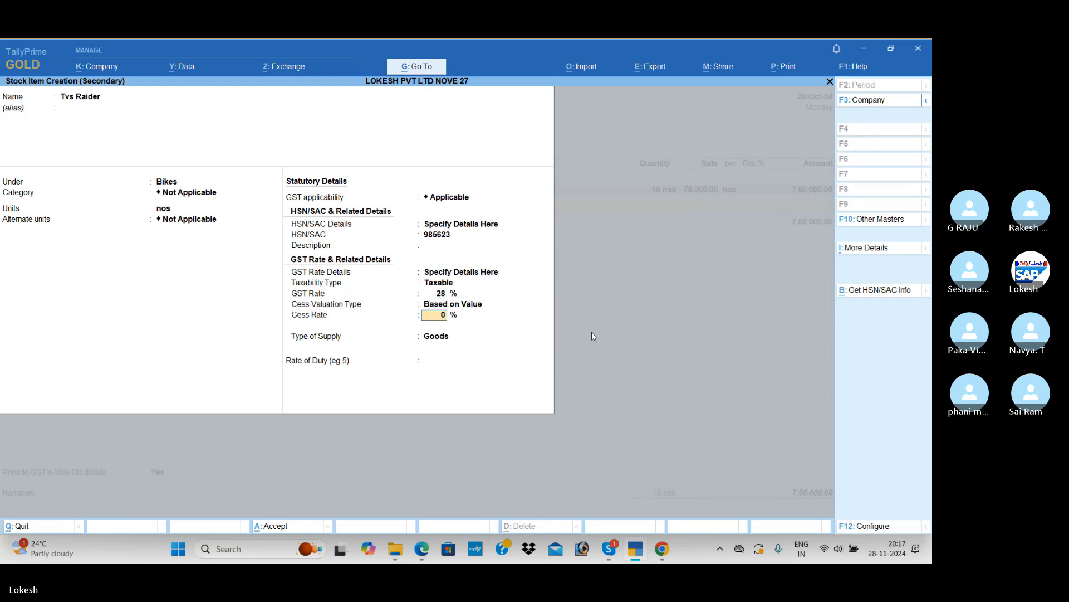
type("5")
Check Tvs Raider in the PDF and complete its voucher line with 11 nos at a rate of 86,000
key("Return")
key("Return")
key("Return")
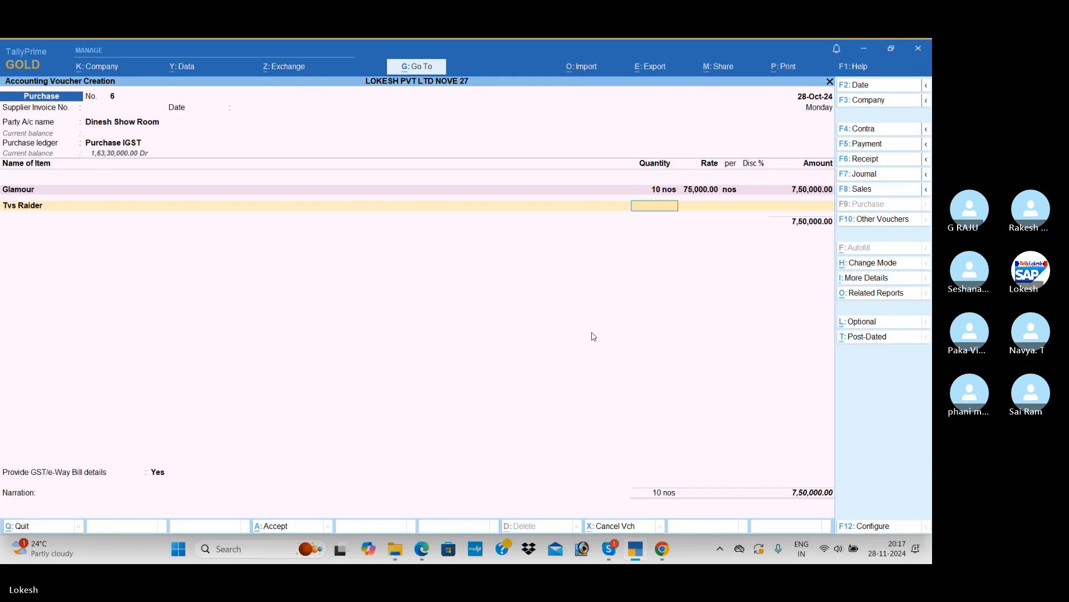
key("alt+Tab")
key("alt+Tab")
type("11")
key("Return")
type("8")
type("6,000")
key("Return")
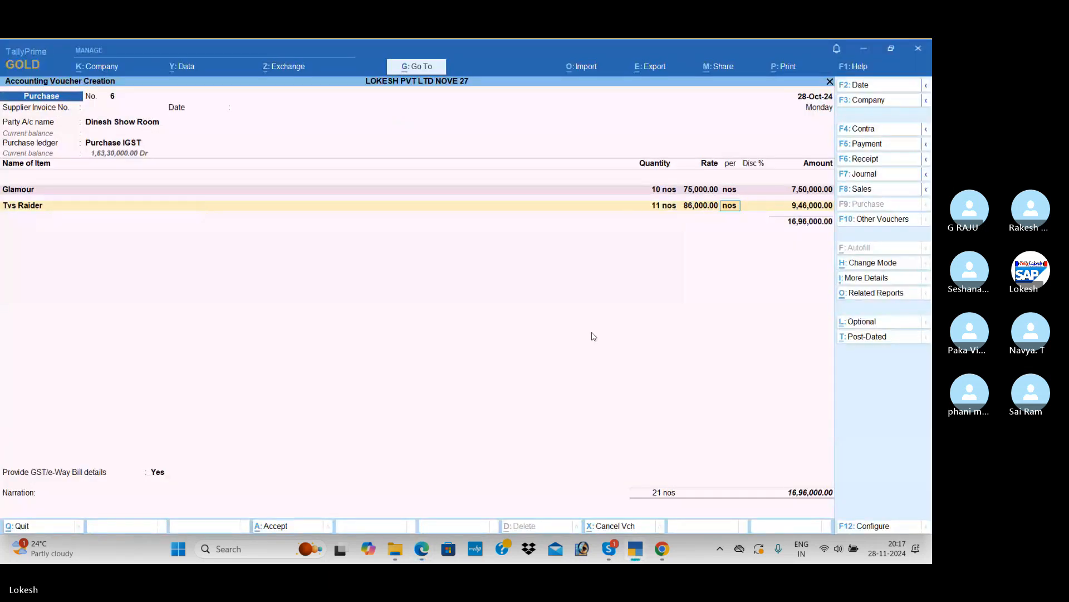
key("Return")
key("Return")
key("Return")
Start the third stock item from the voucher, check the bike list in the PDF, and name it Spelender Plus
key("alt+c")
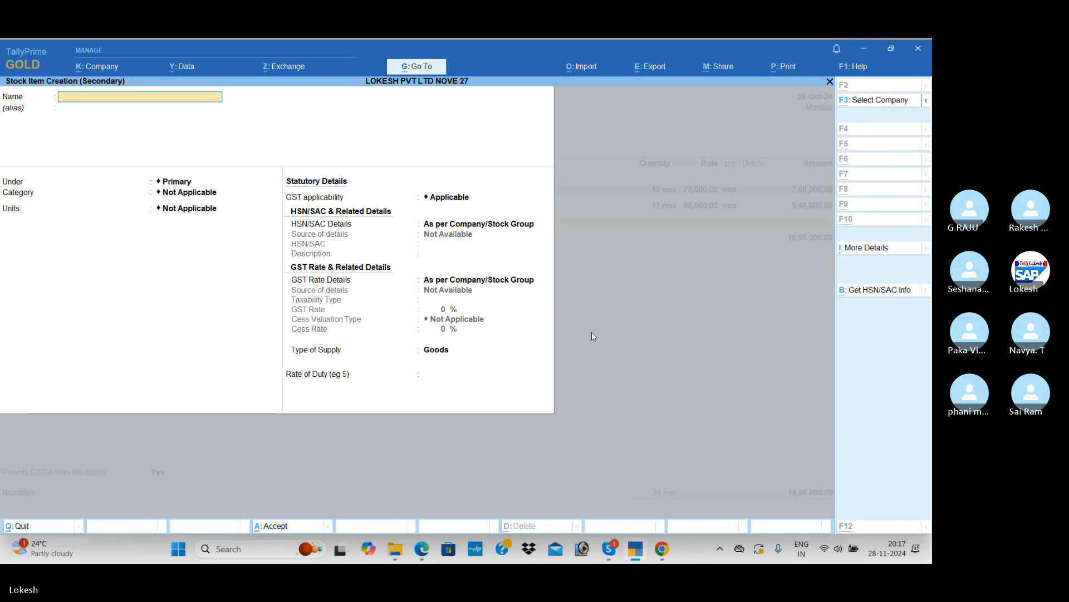
key("alt+Tab")
key("alt+Tab")
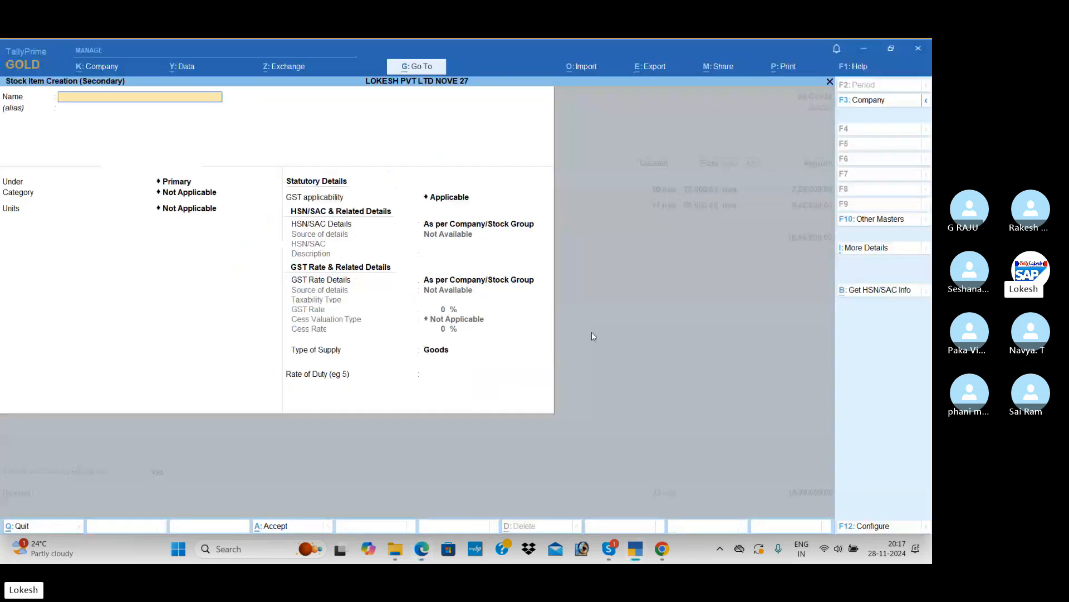
type("Spel")
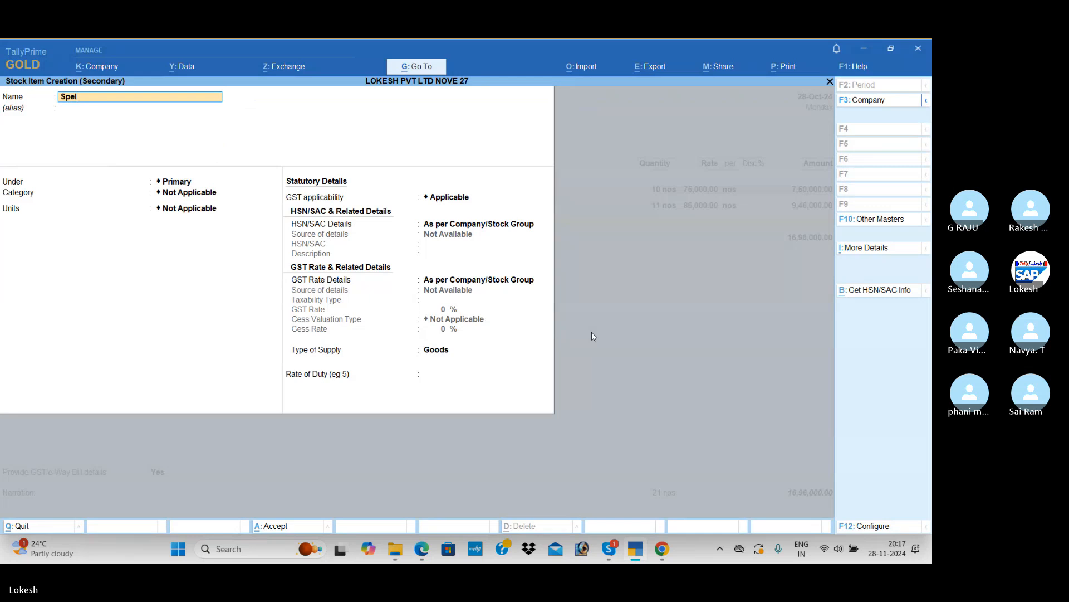
type("ender Plus")
key("Return")
key("Return")
Place Spelender Plus under the Bikes group with no category, unit nos, and no alternate unit
key("Down")
key("Down")
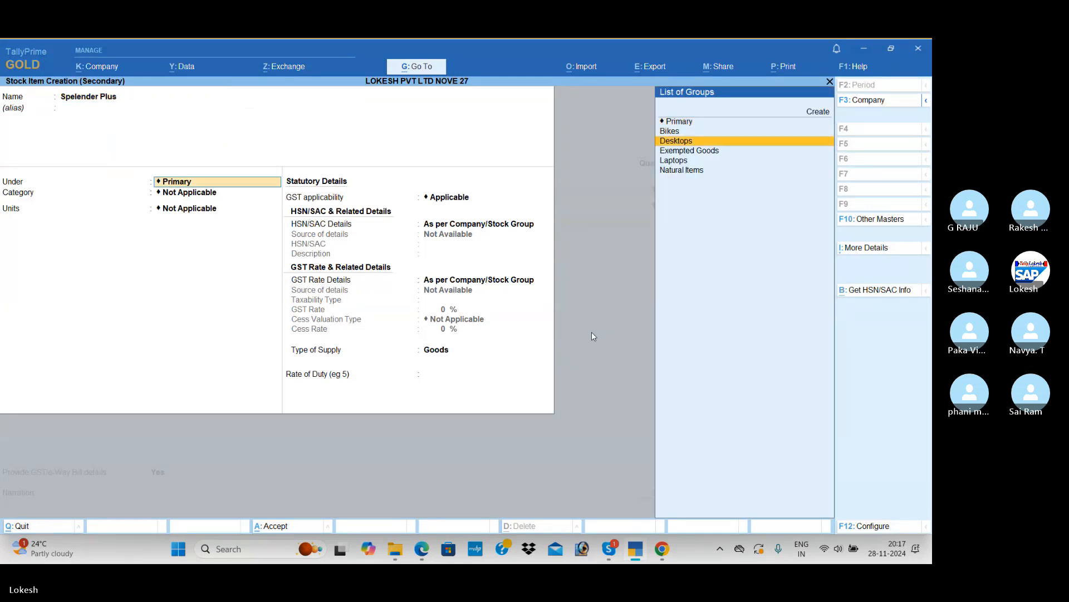
key("Up")
key("Return")
Specify the HSN/SAC details for Spelender Plus directly in the item, with code 8475 and no description
key("Return")
key("Return")
key("Return")
key("Return")
key("Down")
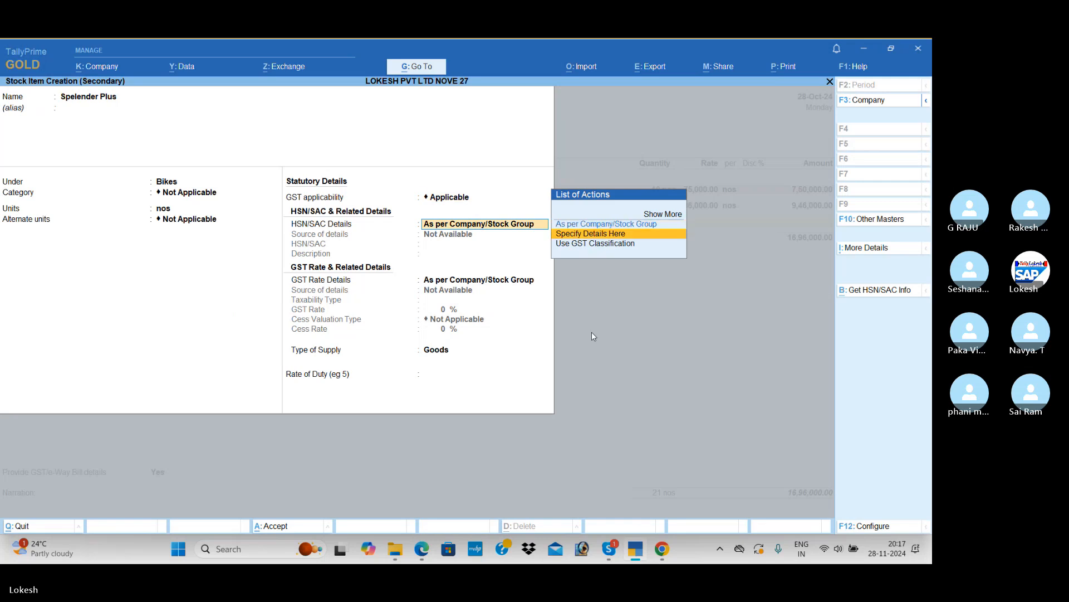
key("Return")
type("8475")
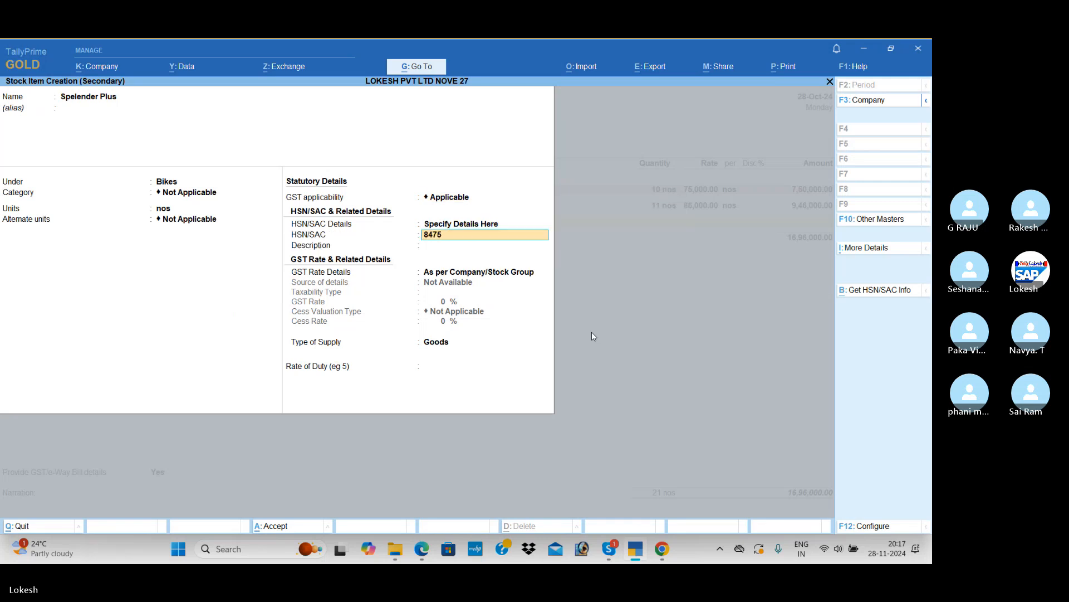
key("Return")
key("Return")
Specify Spelender Plus's GST rate details in the item as Taxable at 28%, with cess valuation Based on Value
key("Down")
key("Return")
key("Return")
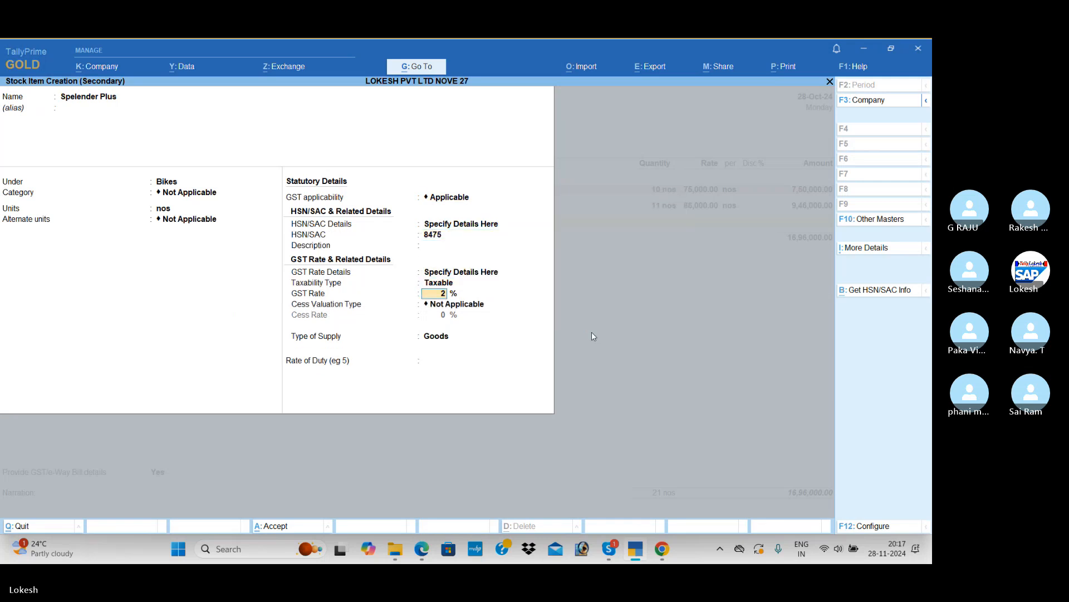
type("28")
key("Return")
key("Down")
key("Down")
key("Return")
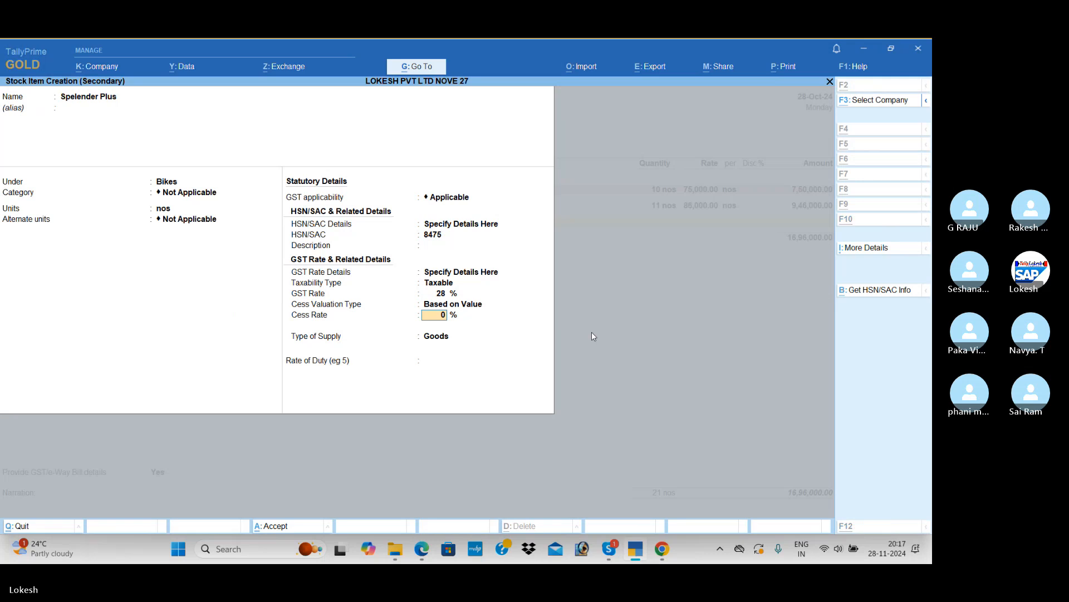
Check the cess details in the PDF, set the Spelender Plus cess rate to 28%, and save the item with 0 rate of duty
key("alt+Tab")
key("alt+Tab")
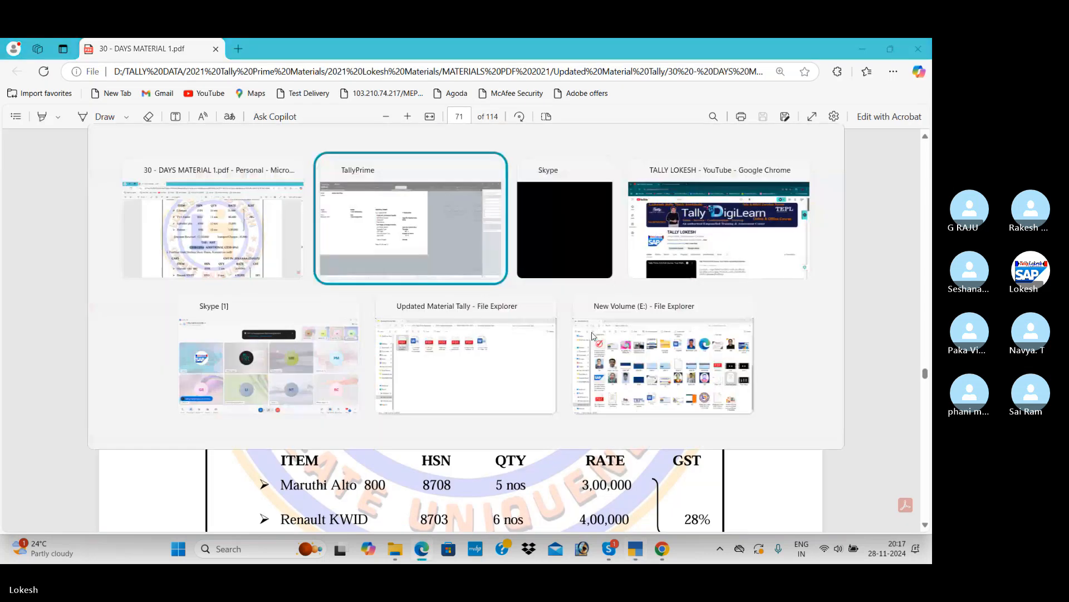
type("28")
key("Return")
key("Return")
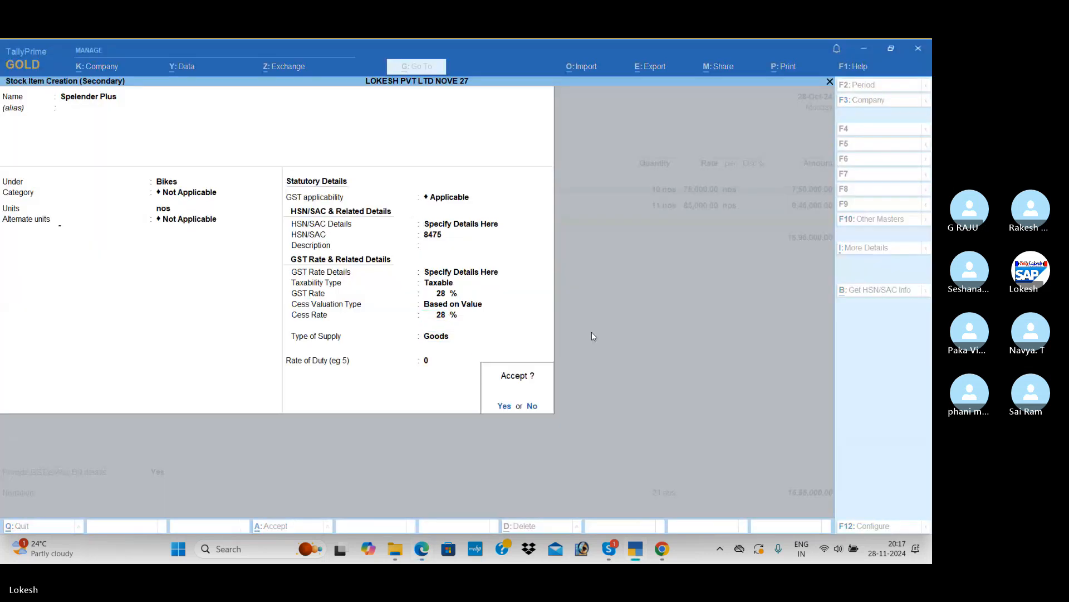
key("Return")
Check Splendor plus in the PDF and complete the Spelender Plus voucher line with 12 nos at a rate of 71,000
key("alt+Tab")
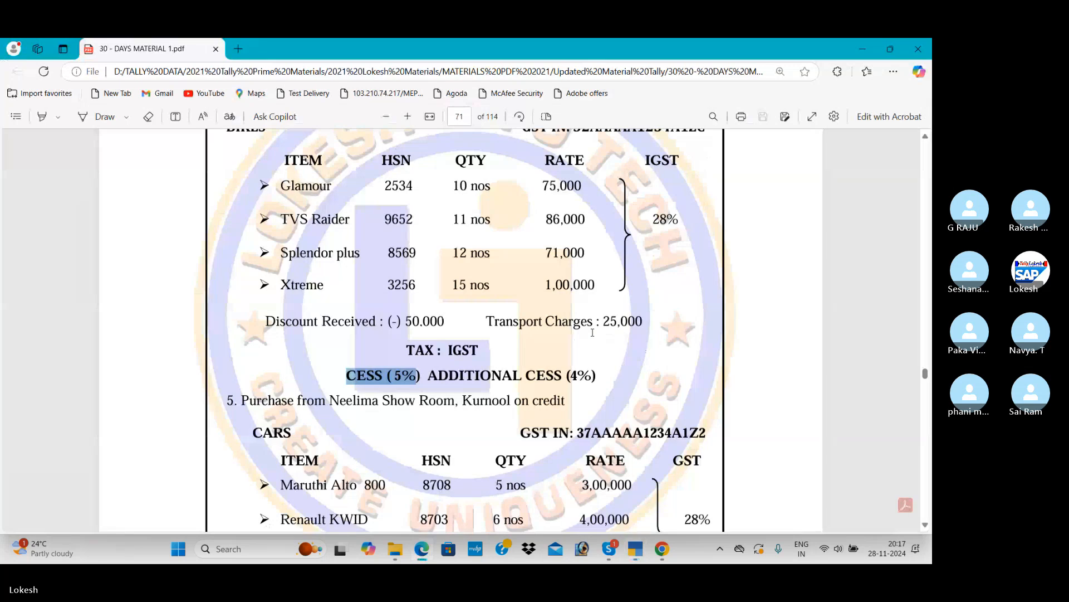
key("alt+Tab")
type("12")
key("Return")
key("alt+Tab")
key("alt+Tab")
type("71,000")
key("Return")
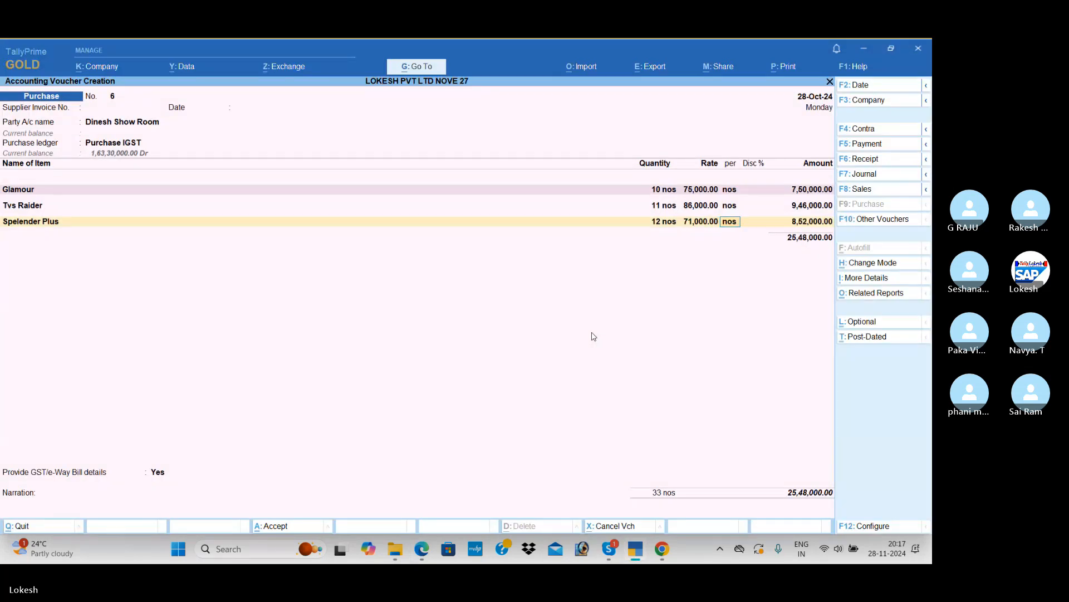
key("Return")
Check the fourth bike in the PDF and create stock item Xtream under Bikes, with no category, unit nos, and no alternate unit
key("alt+Tab")
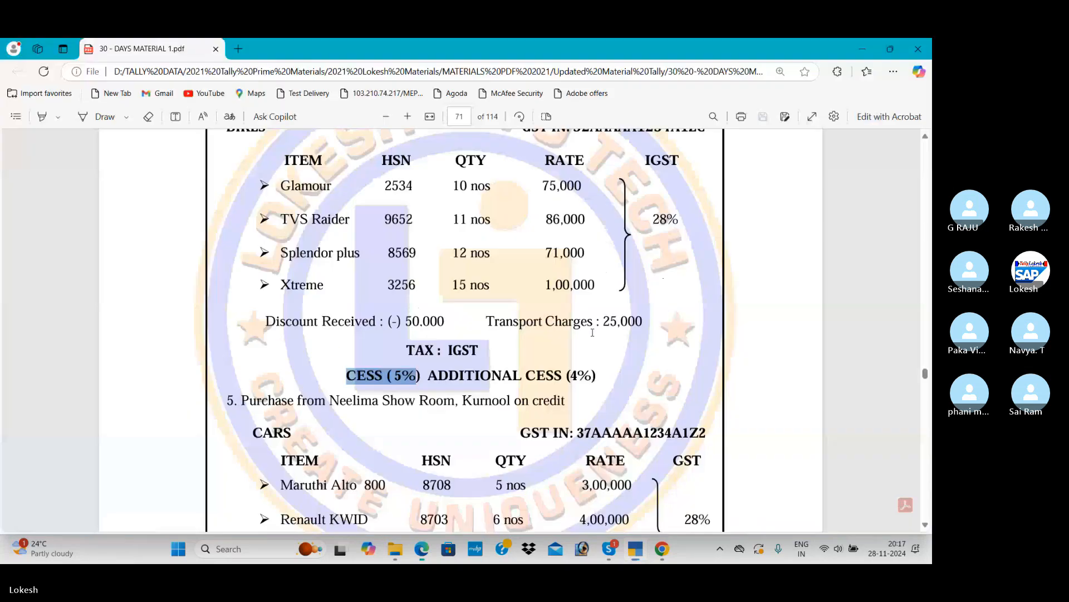
key("alt+Tab")
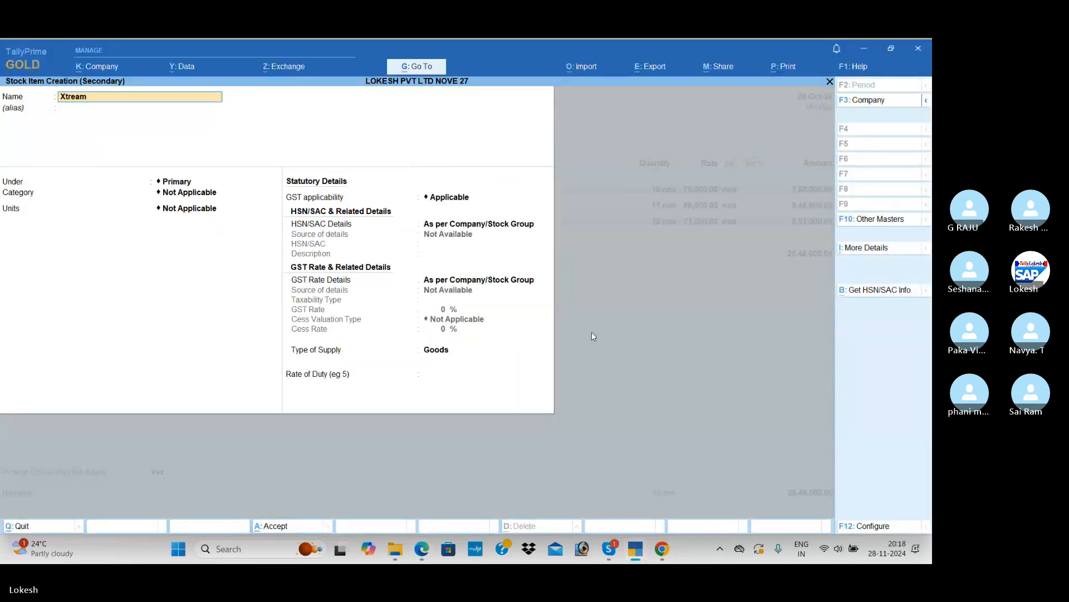
key("Return")
key("Down")
key("Down")
key("Down")
key("Down")
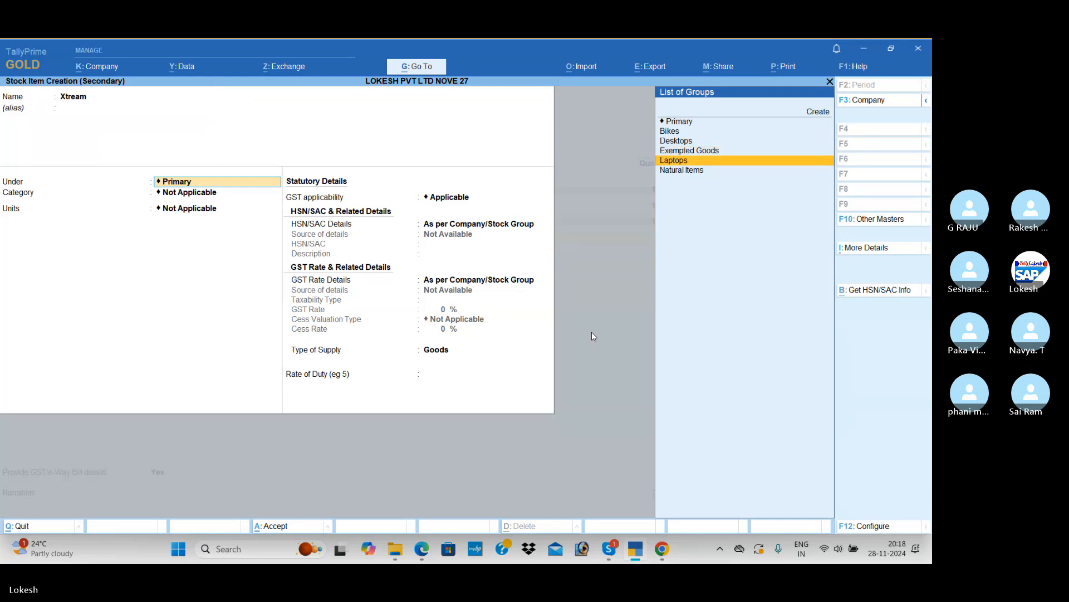
key("Up")
key("Up")
key("Up")
key("Return")
Keep GST applicable for Xtream and specify its HSN/SAC details in the item, with code 98547 and no description
key("Return")
key("Return")
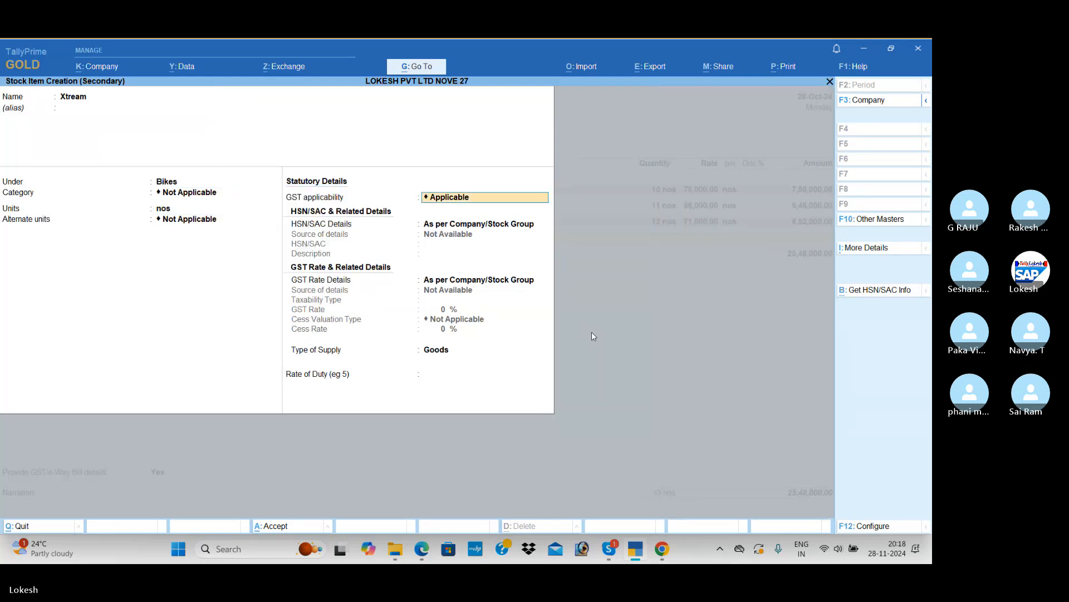
key("Return")
key("Down")
key("Return")
type("985")
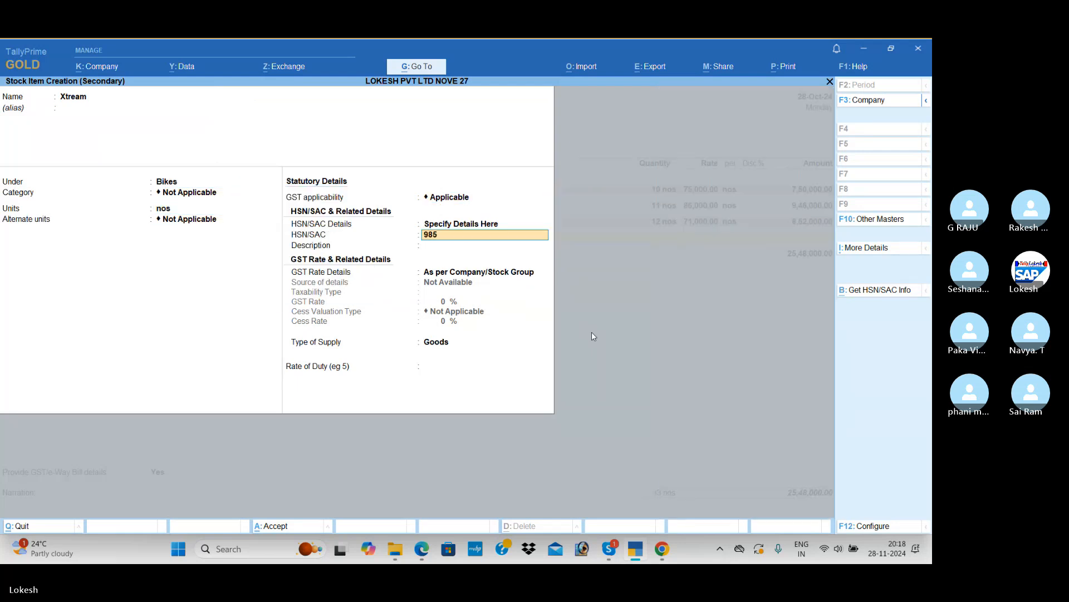
type("47")
Specify Xtream's GST rate details directly in the item as Taxable at 28%
key("Return")
key("Return")
key("Down")
key("Return")
key("Return")
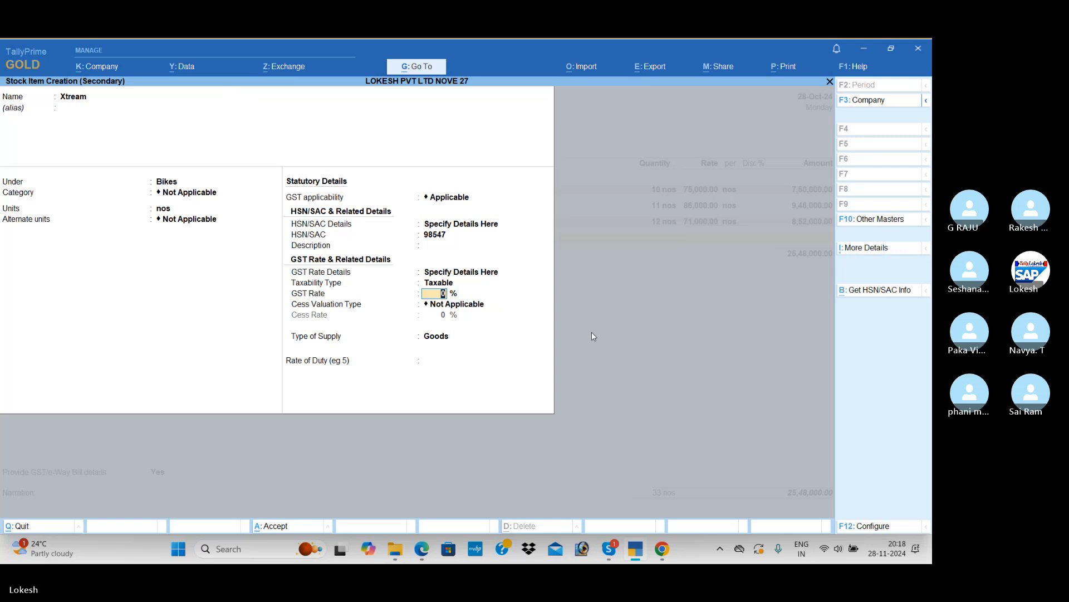
type("28")
key("Return")
Set Xtream's cess valuation to Based on Value at 5%, keep the supply type as Goods, and save the item
key("Return")
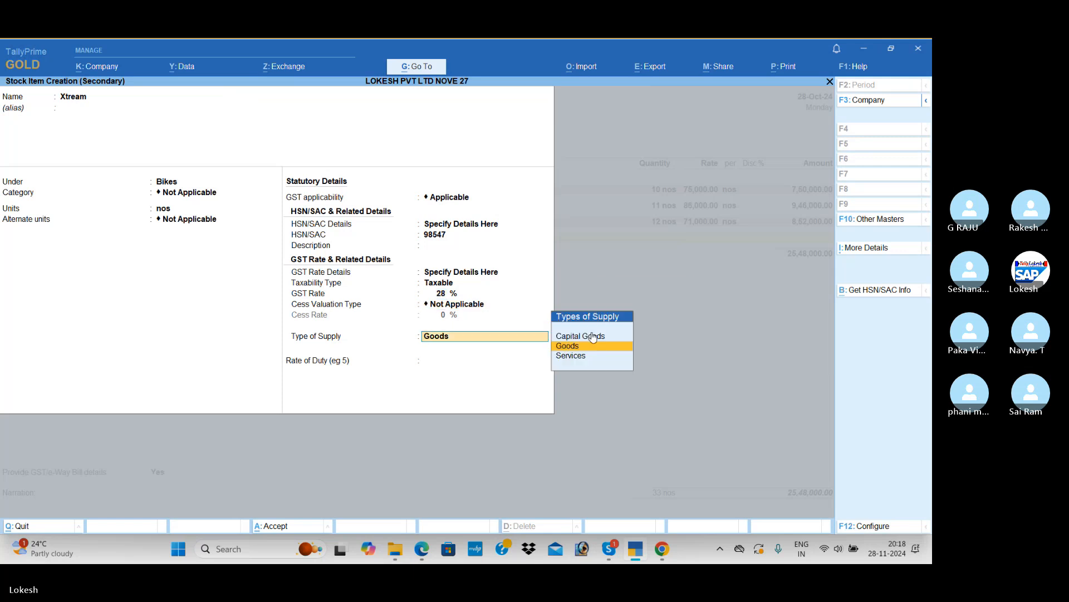
key("BackSpace")
key("Down")
key("Down")
key("Return")
type("5")
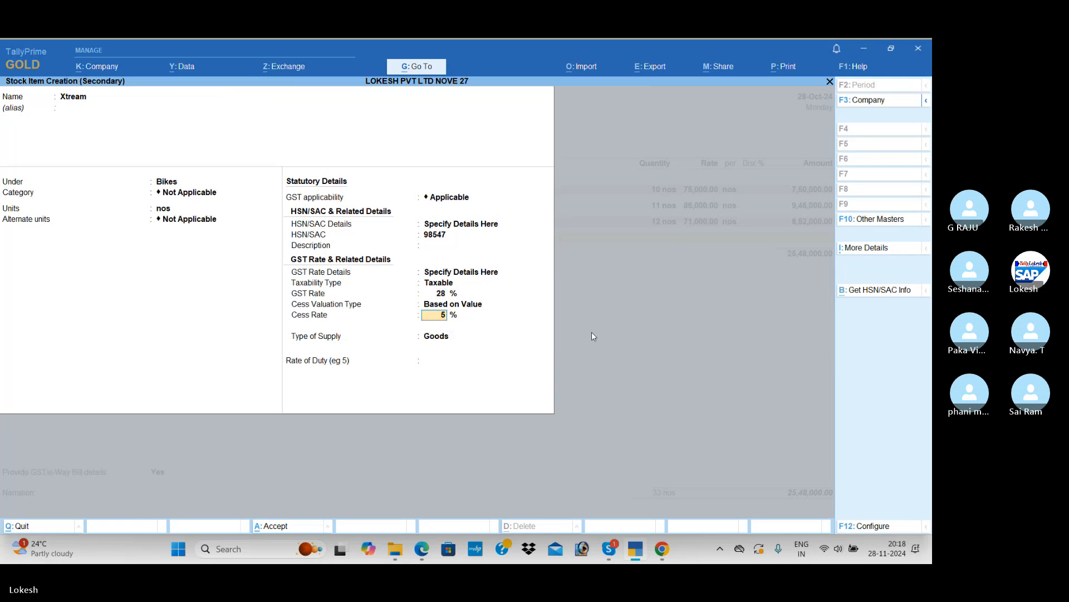
key("Return")
Check Xtreme in the PDF, complete the Xtream voucher line with 15 nos at a rate of 1,00,000, and end the item list
key("Return")
key("Return")
key("alt+Tab")
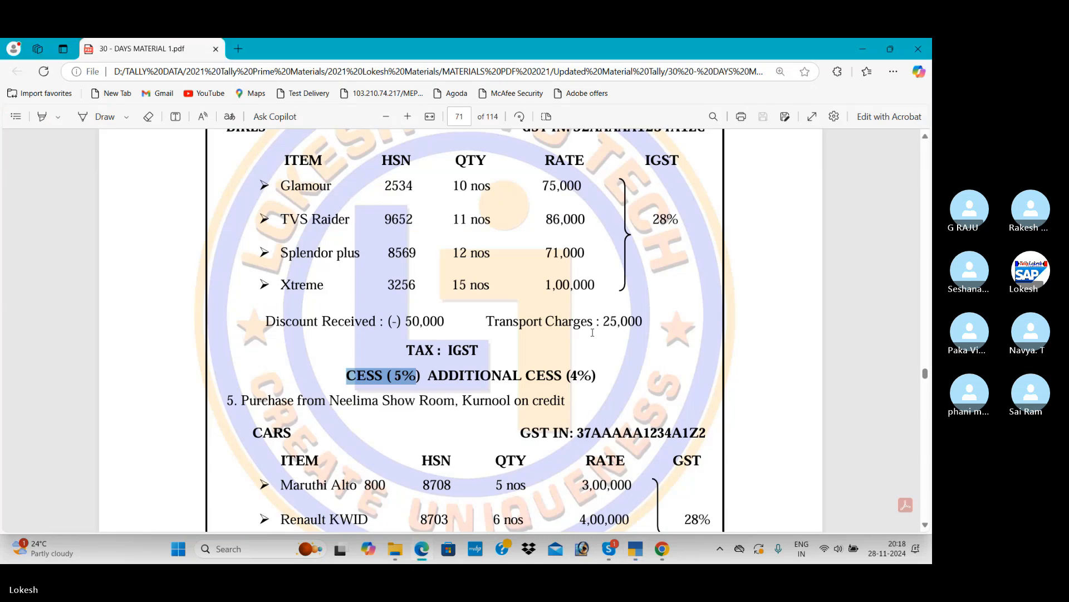
key("alt+Tab")
type("15")
key("Return")
key("alt+Tab")
key("alt+Tab")
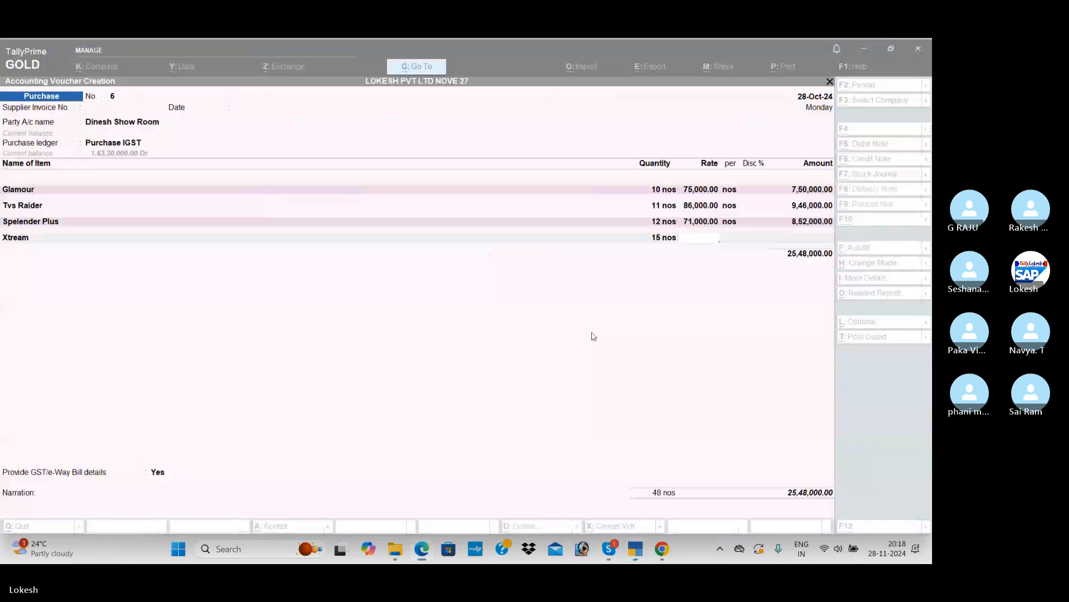
type("1,00,000")
key("Return")
key("Return")
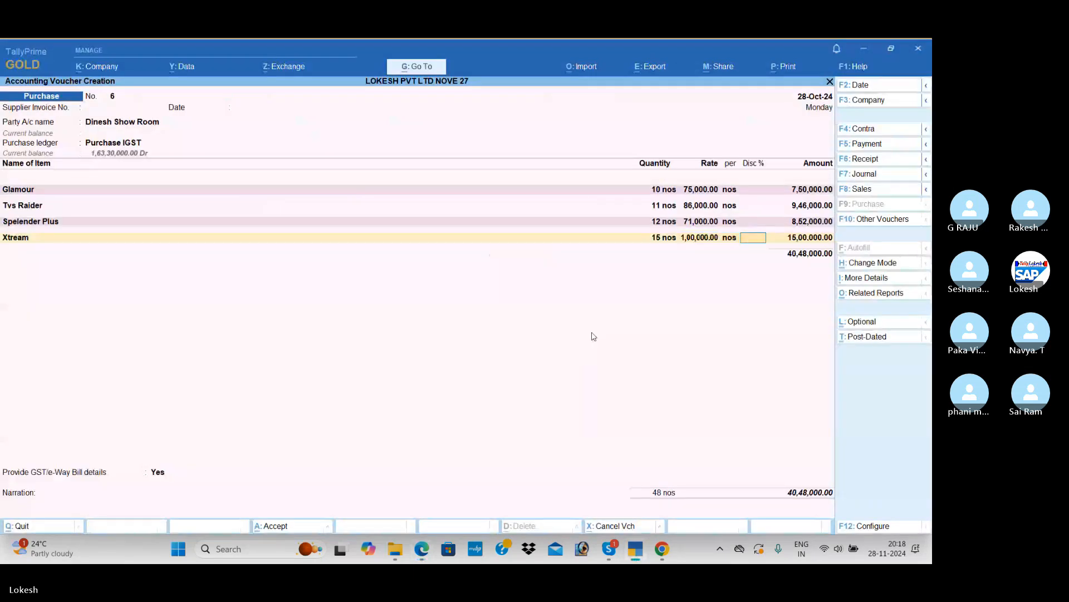
key("Return")
key("Return")
key("Return")
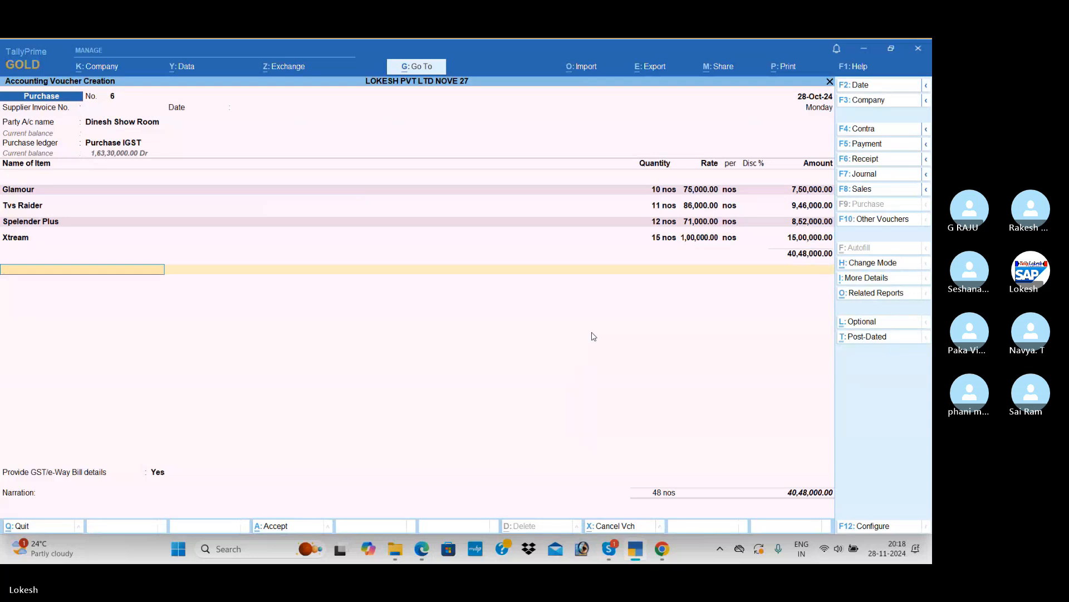
Add the Discount Received ledger to the voucher and enter the PDF's discount of -50,000
type("D")
key("Down")
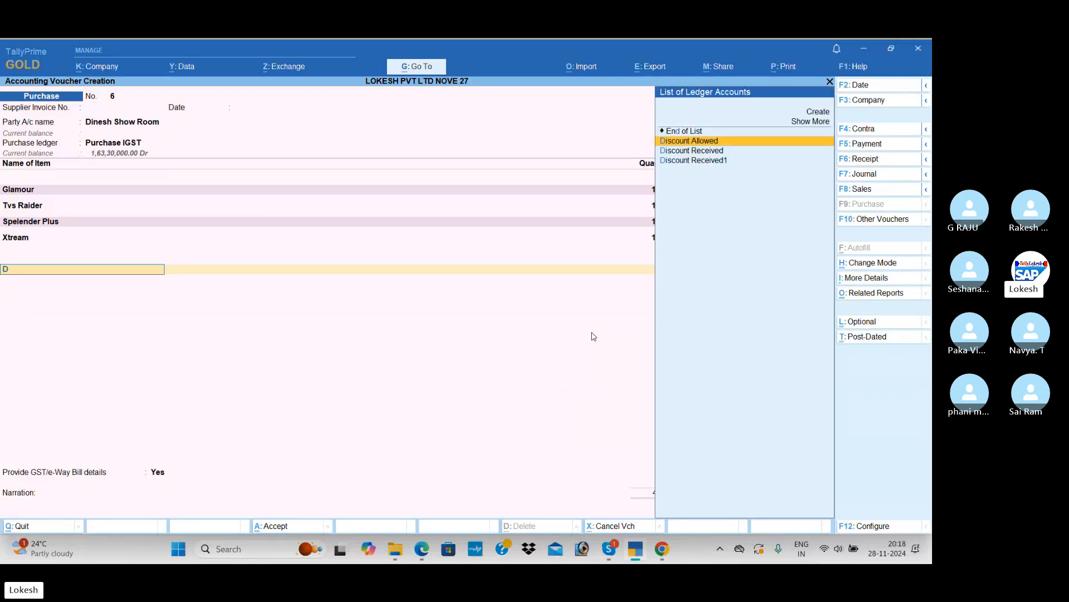
key("Down")
key("Return")
key("alt+Tab")
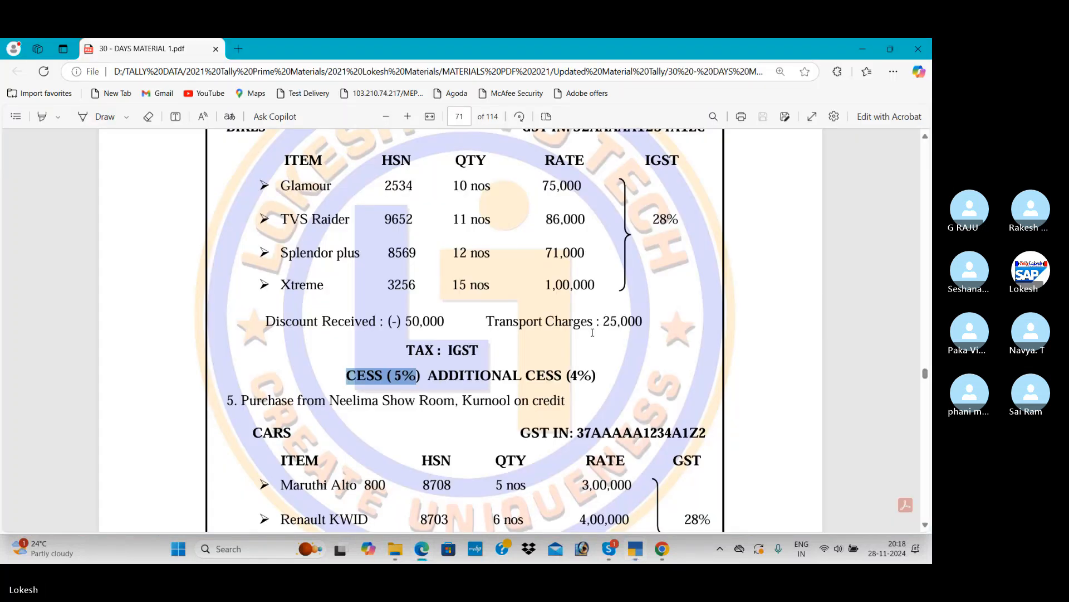
key("alt+Tab")
key("Return")
type("-)5")
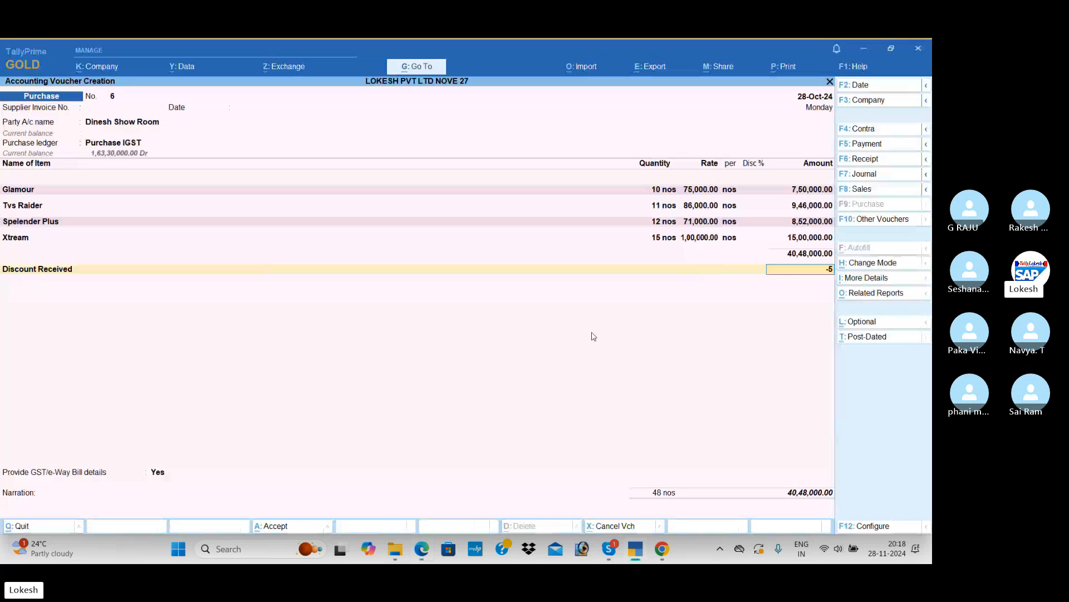
type("0,000")
key("Return")
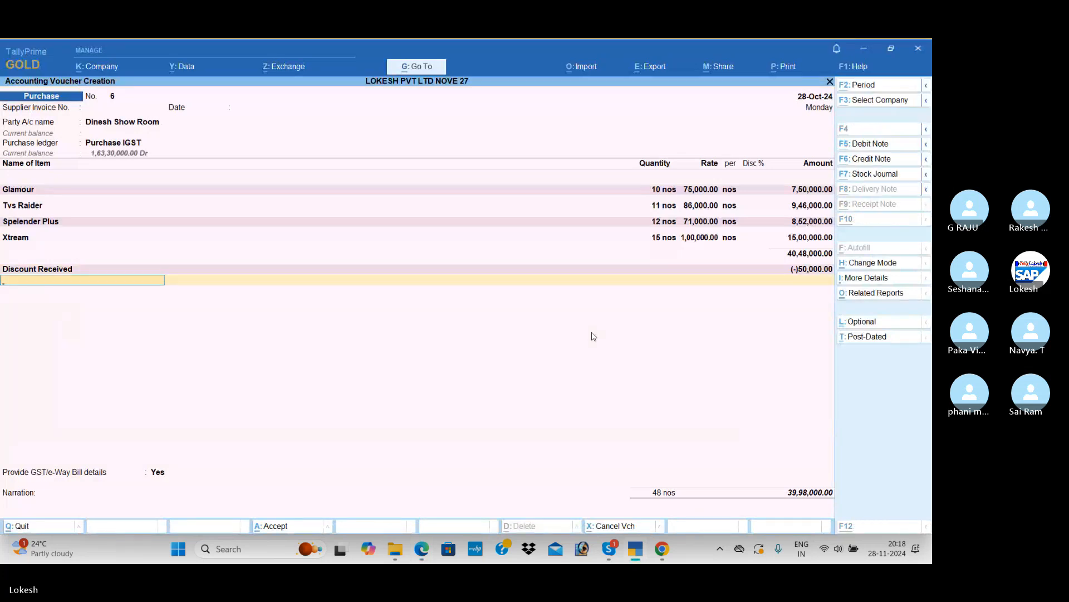
Check the transport charges in the PDF, then create a Transportation Charges ledger under Direct Expenses from the voucher and save it
key("alt+Tab")
key("alt+Tab")
type("Tr")
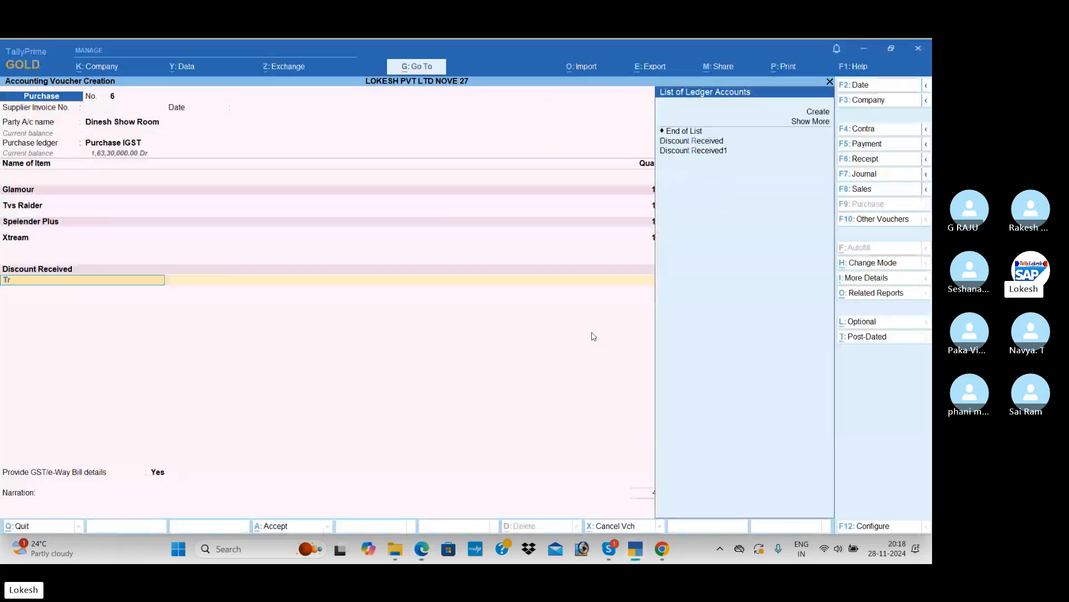
key("alt+c")
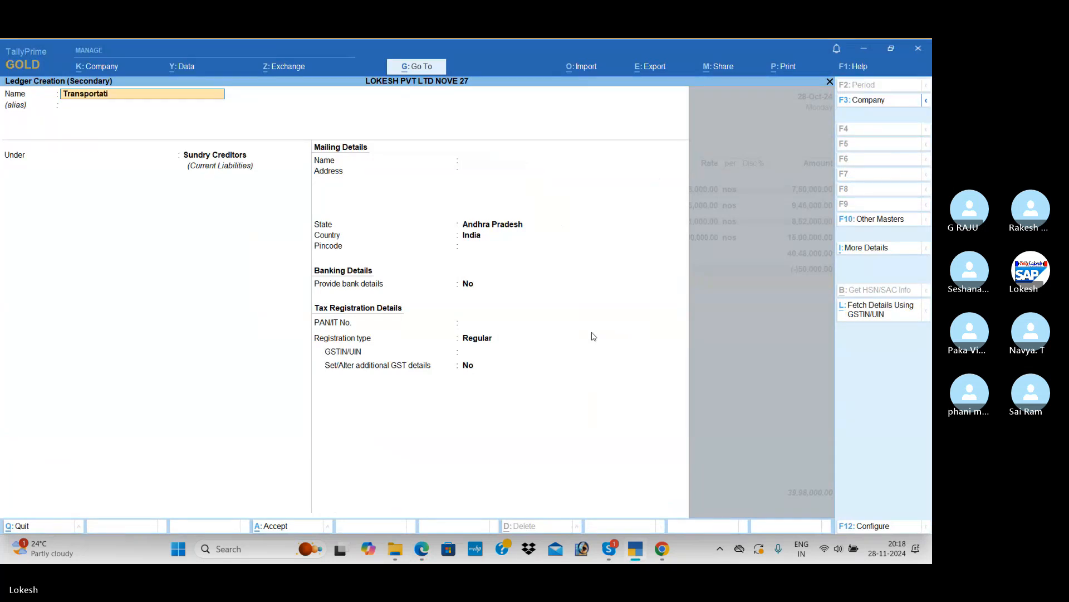
type("ransportation Charges")
key("Return")
key("Return")
type("Di")
key("Down")
key("Return")
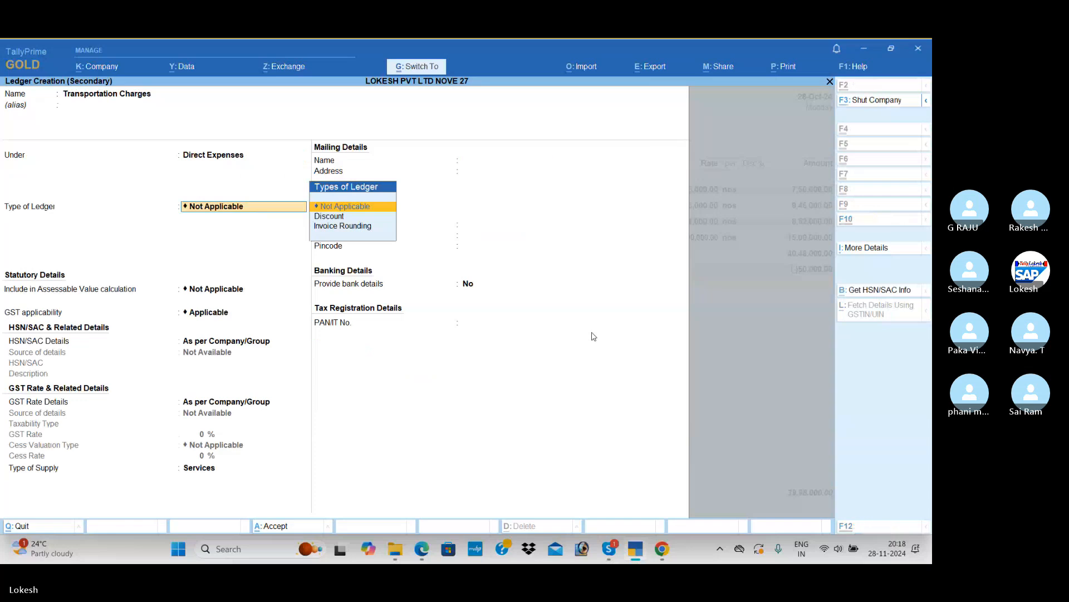
key("ctrl+a")
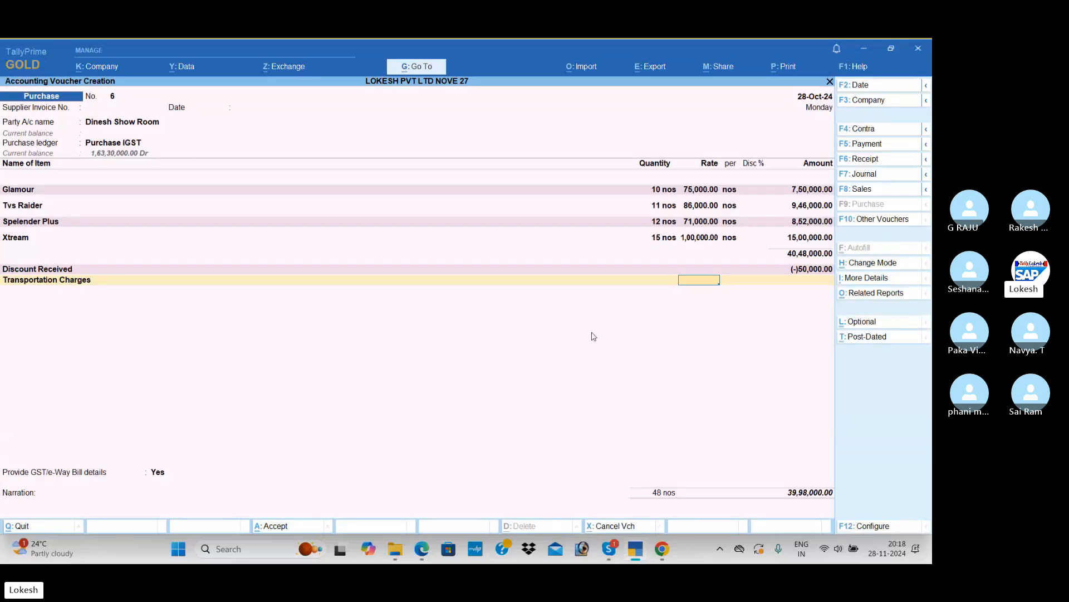
Check the transport amount in the PDF and enter 25,000 for Transportation Charges, leaving its rate blank
key("Return")
key("ctrl")
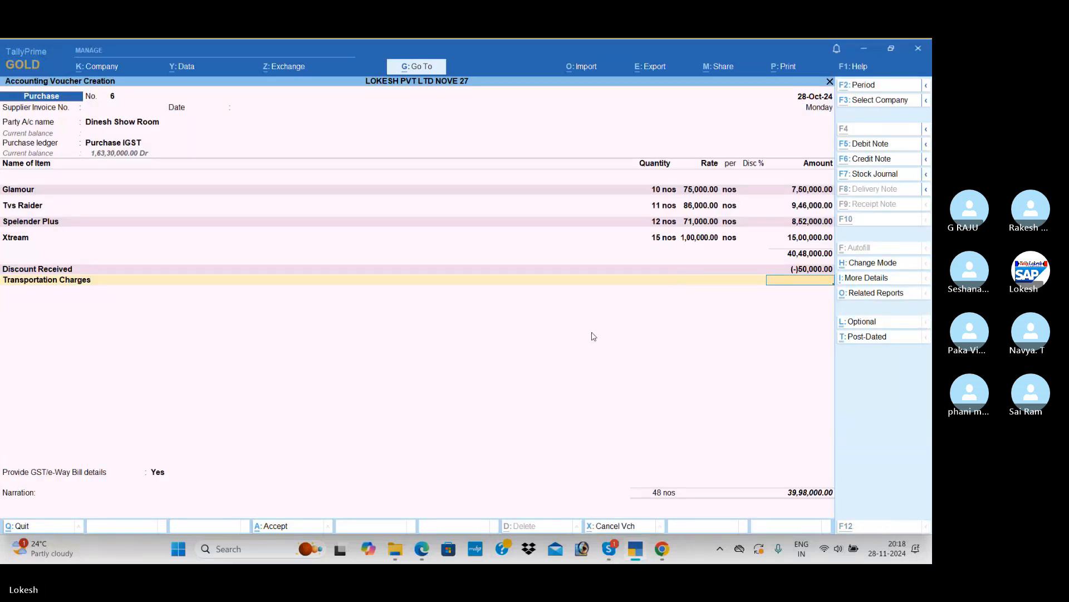
key("ctrl")
key("alt+Tab")
Check the tax lines in the PDF, then start a new ledger from the voucher named Cess under Duties & Taxes
key("alt+Tab")
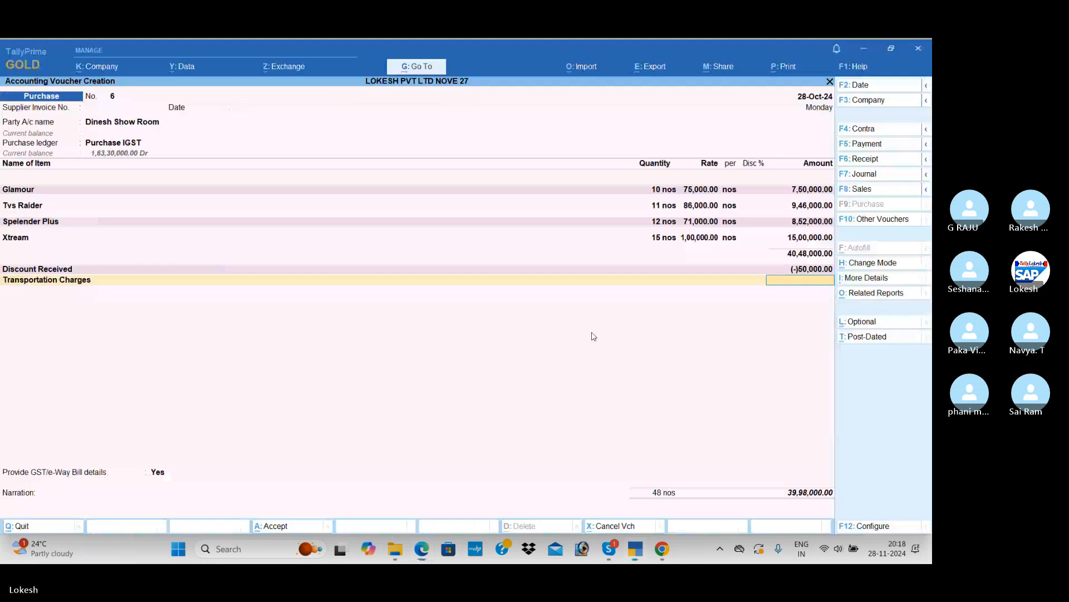
type("250000.00")
key("alt+Tab")
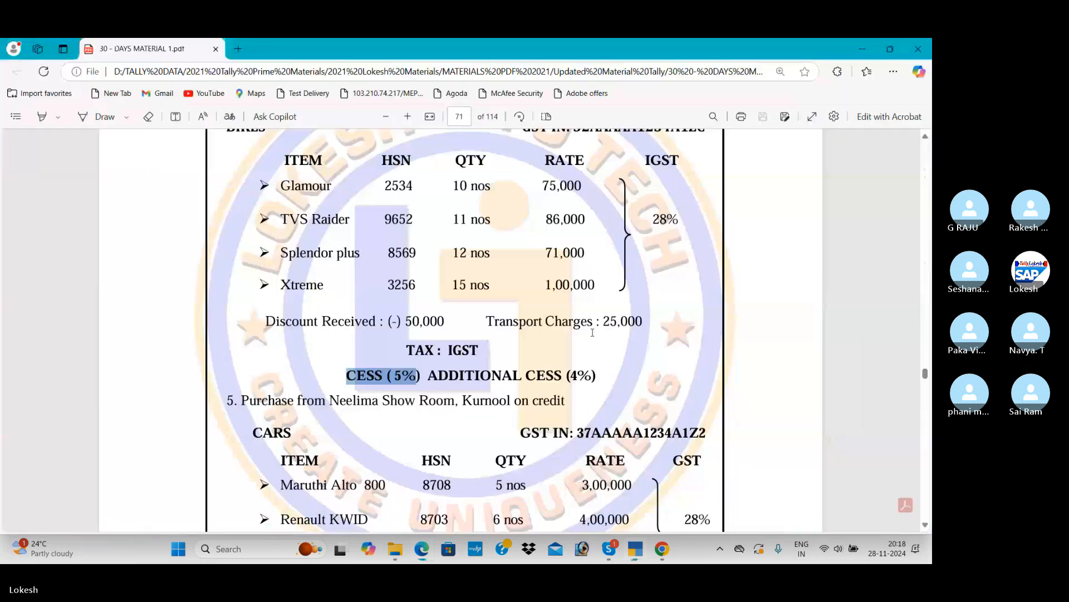
key("alt+Tab")
type("Ce")
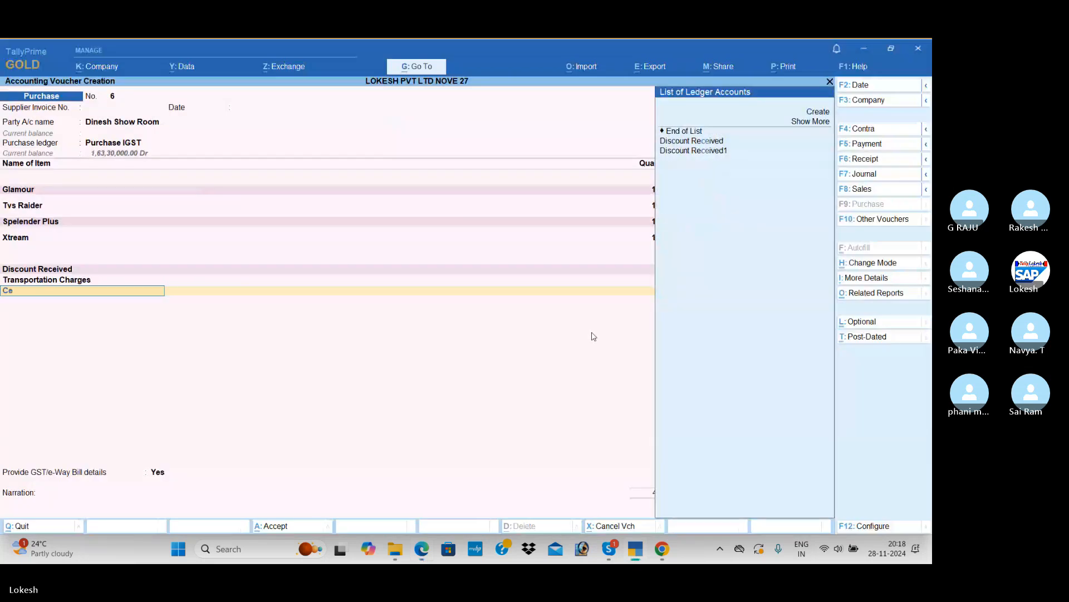
key("alt+c")
type("ss")
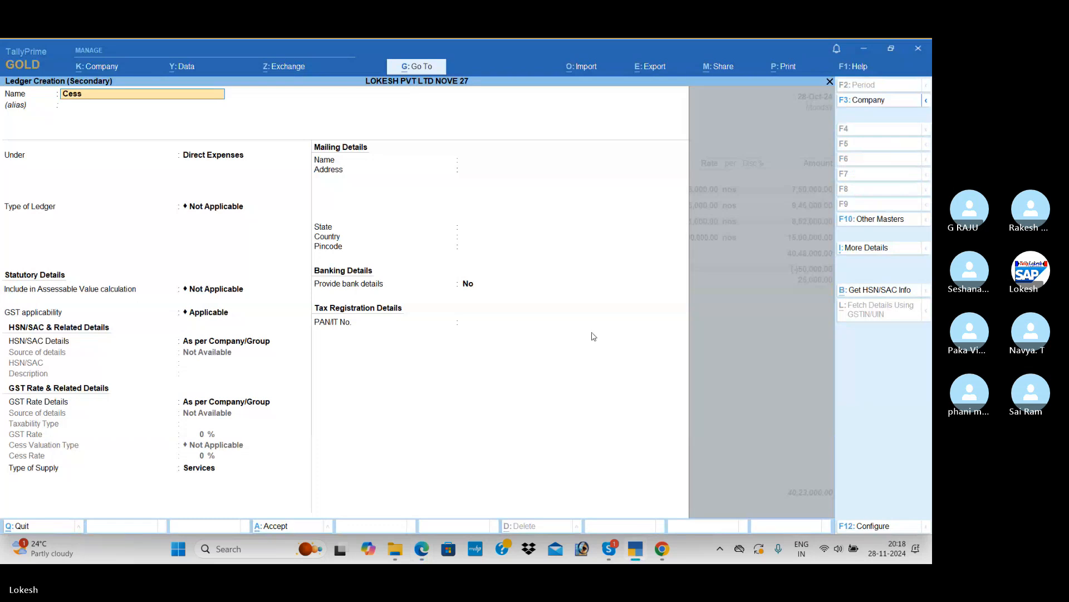
key("Return")
type("du")
key("Return")
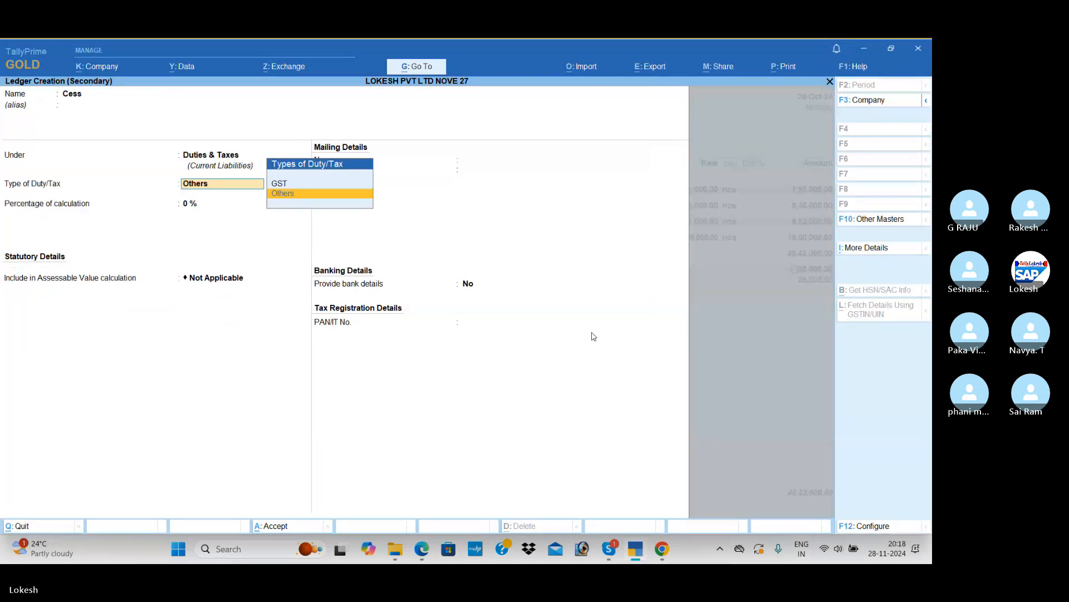
Set the Cess ledger's duty type to GST, tax type to Cess, and valuation to Based on Value, with 0% calculation and no rounding method
key("Up")
key("Return")
key("Down")
key("Down")
key("Down")
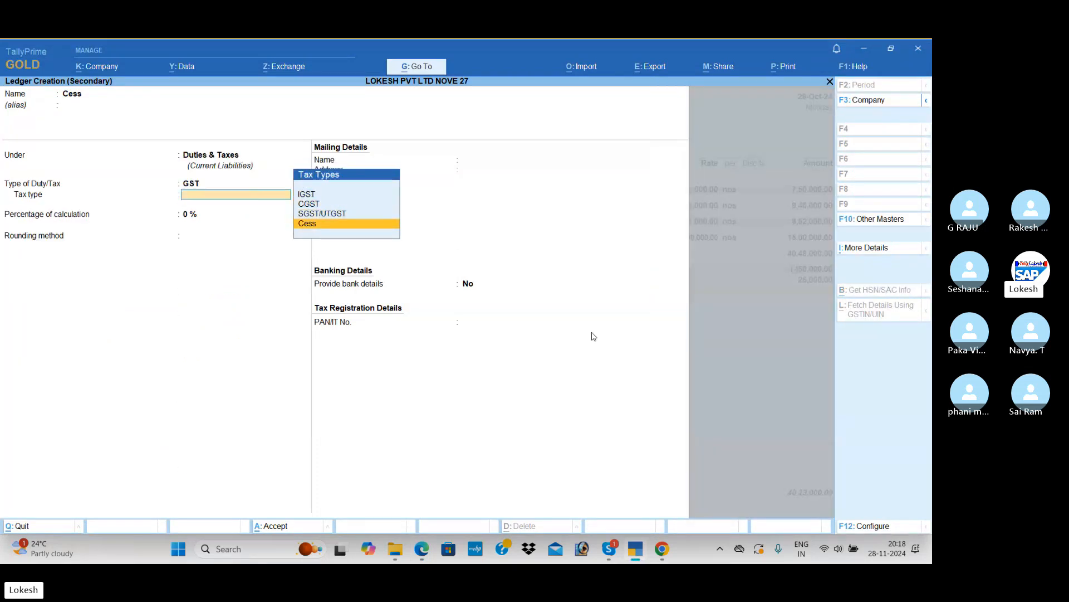
key("Return")
key("Down")
key("Down")
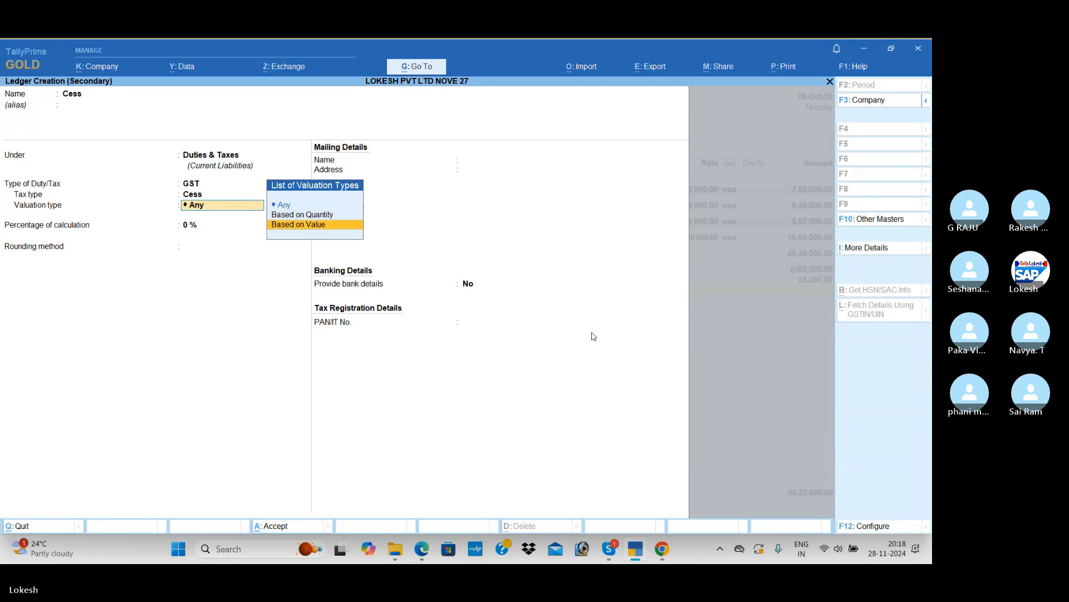
key("Return")
Save the Cess ledger, accept its voucher amount, and start a new ledger named Additional Cess
key("Return")
key("Return")
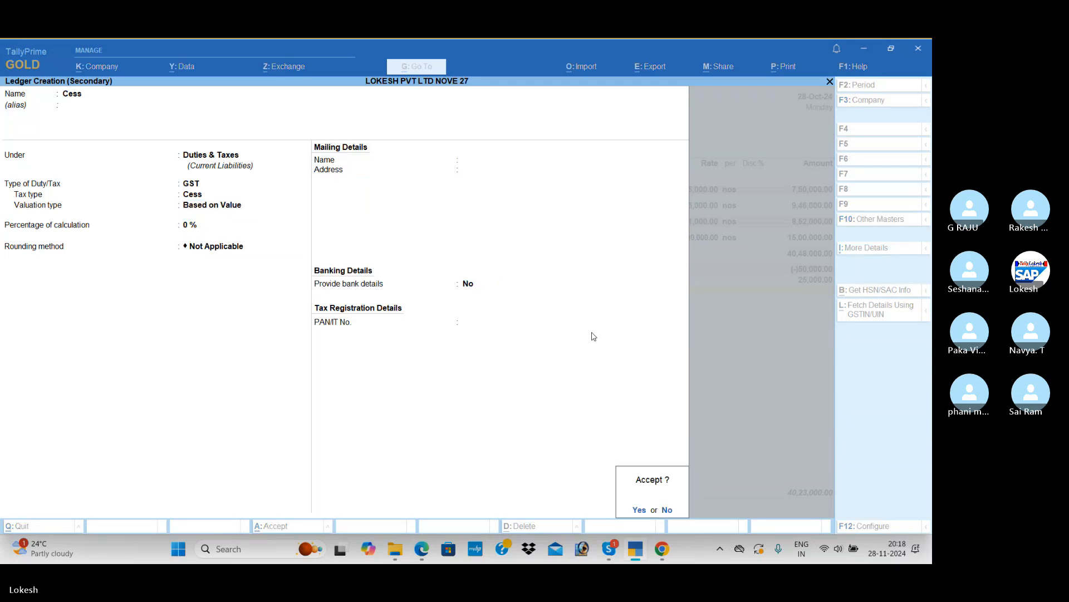
key("Return")
key("Return")
key("alt+c")
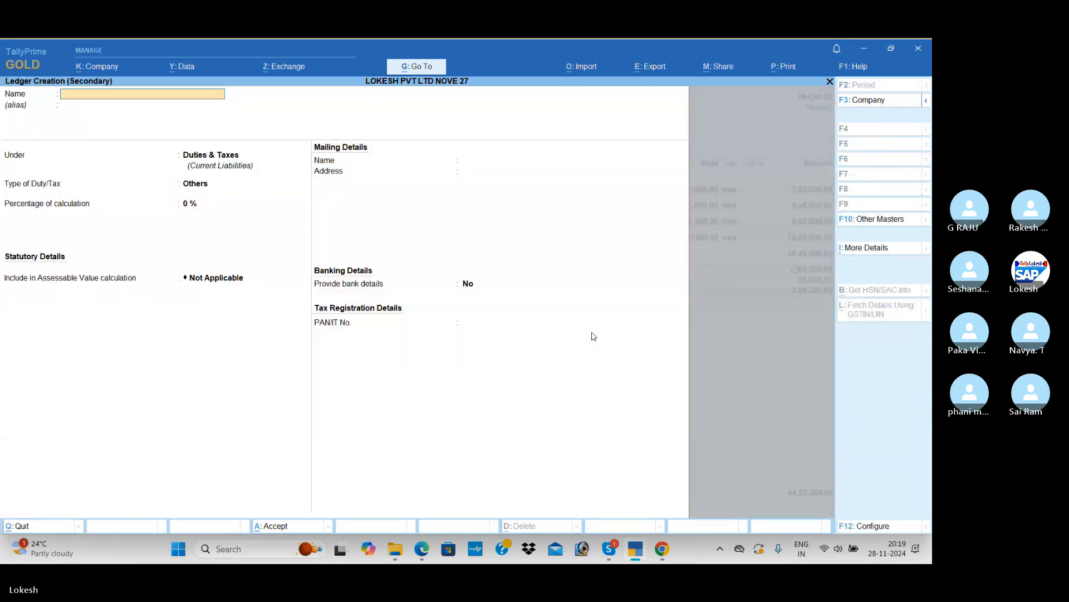
type("onal Cess")
Place Additional Cess under Duties & Taxes with duty type Others, 0% calculation and assessable value Not Applicable, and save it
key("Return")
key("Return")
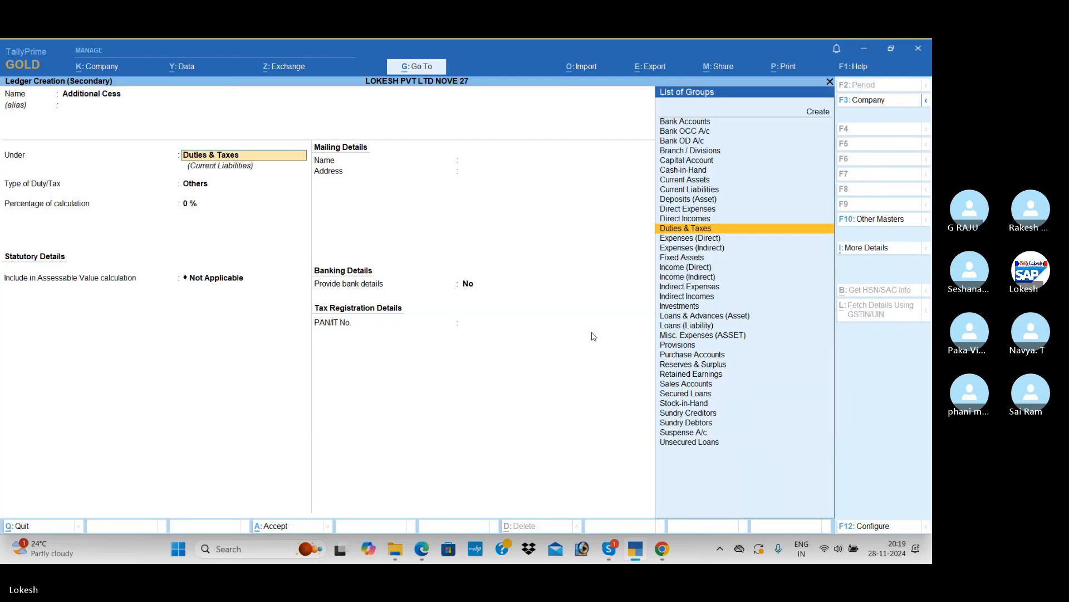
key("Return")
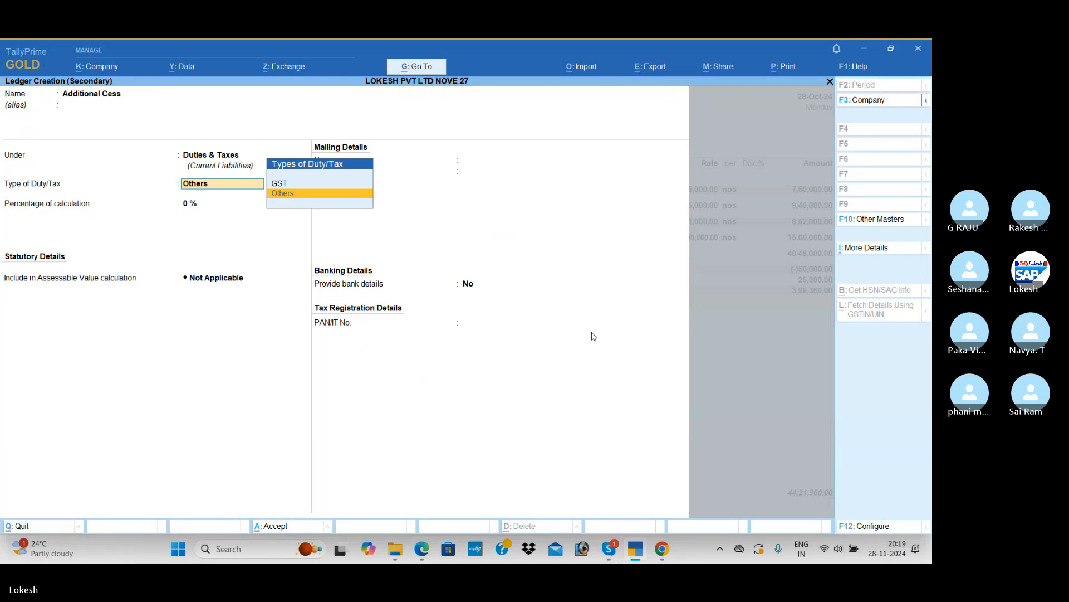
key("Return")
key("Return")
key("Return")
key("Return")
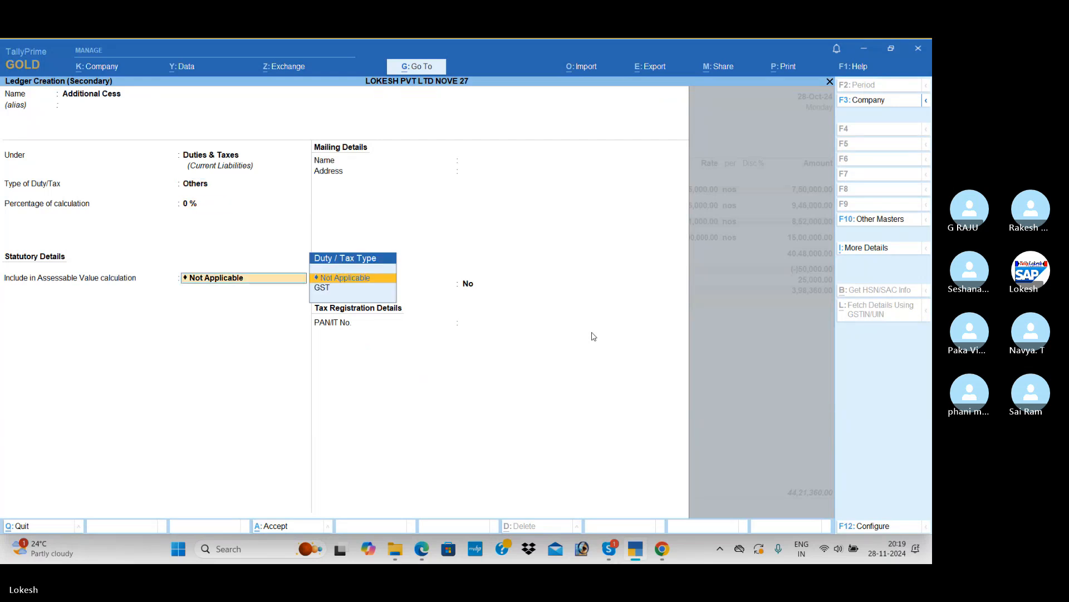
key("Return")
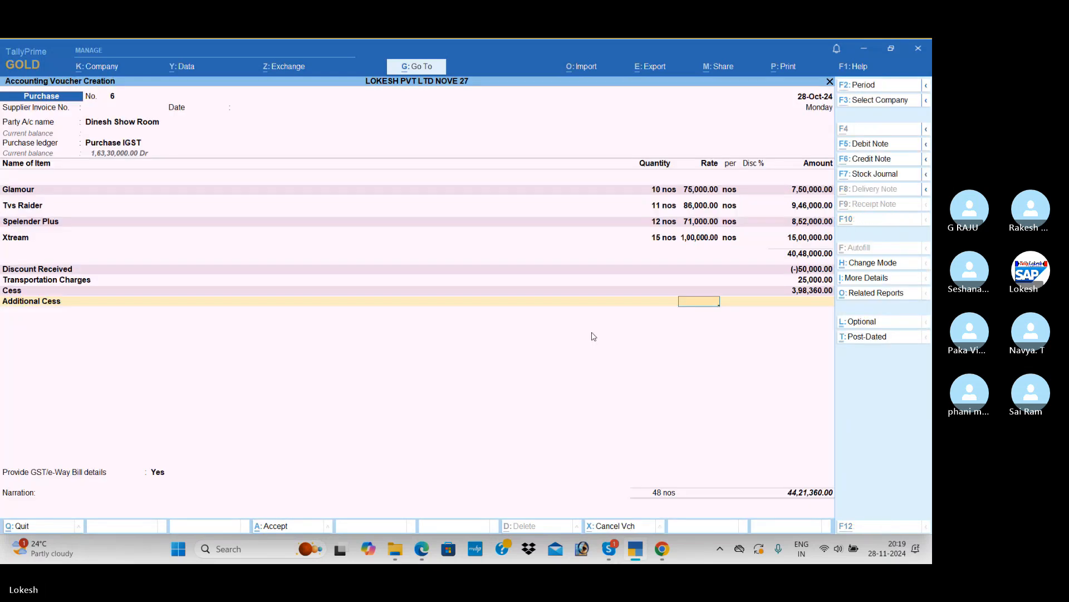
Check the additional cess rate in the PDF and apply 4% to the Additional Cess line
key("alt+Tab")
key("alt+Tab")
type("4")
key("Return")
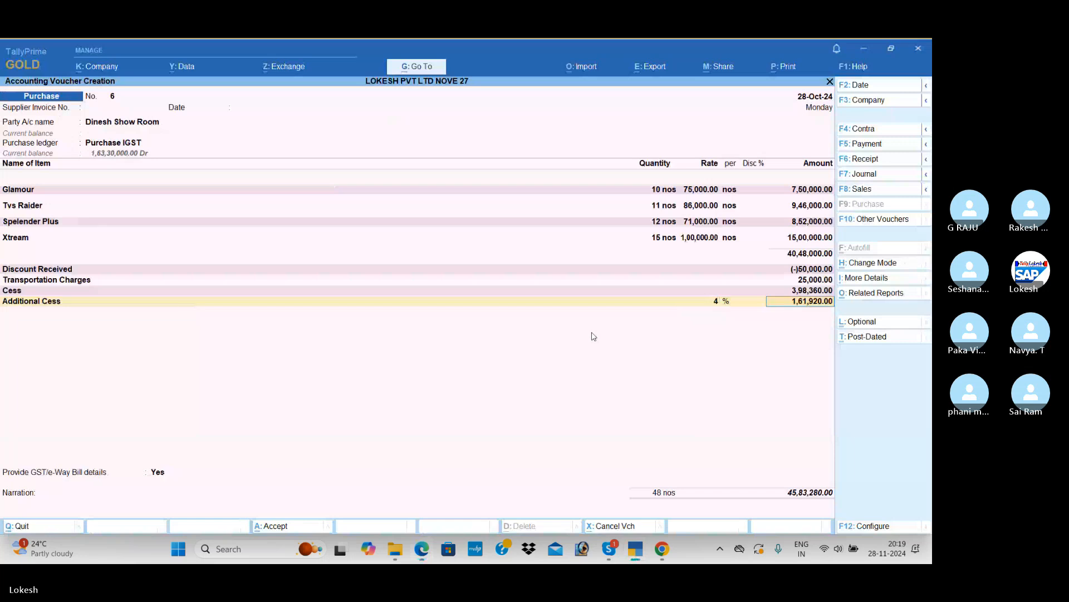
key("Return")
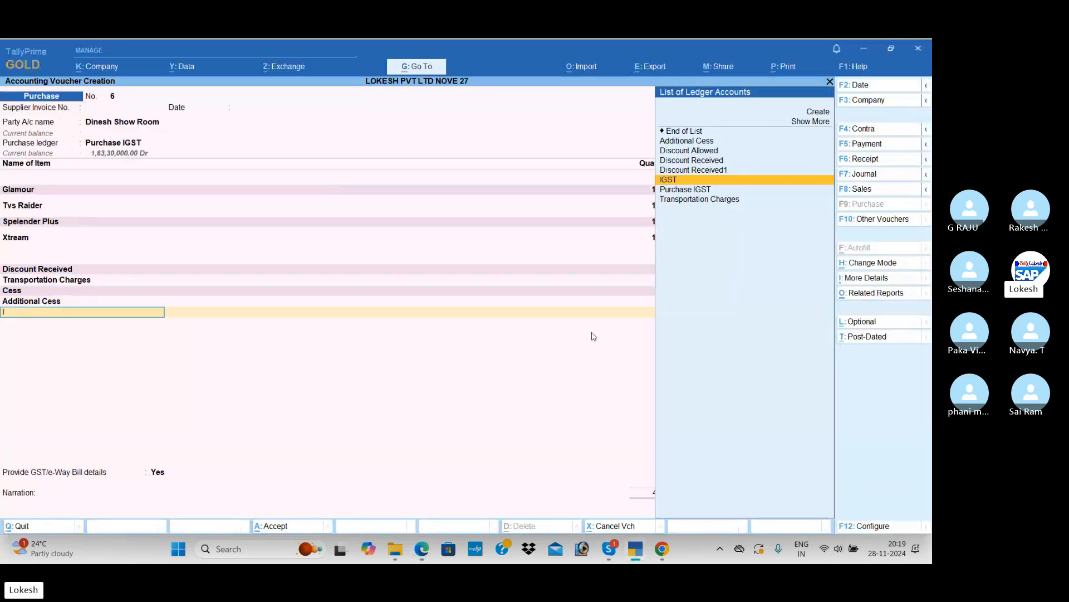
Add the IGST ledger with its calculated amount, set GST/e-Way Bill details to No, and save the purchase voucher
type("I")
key("Return")
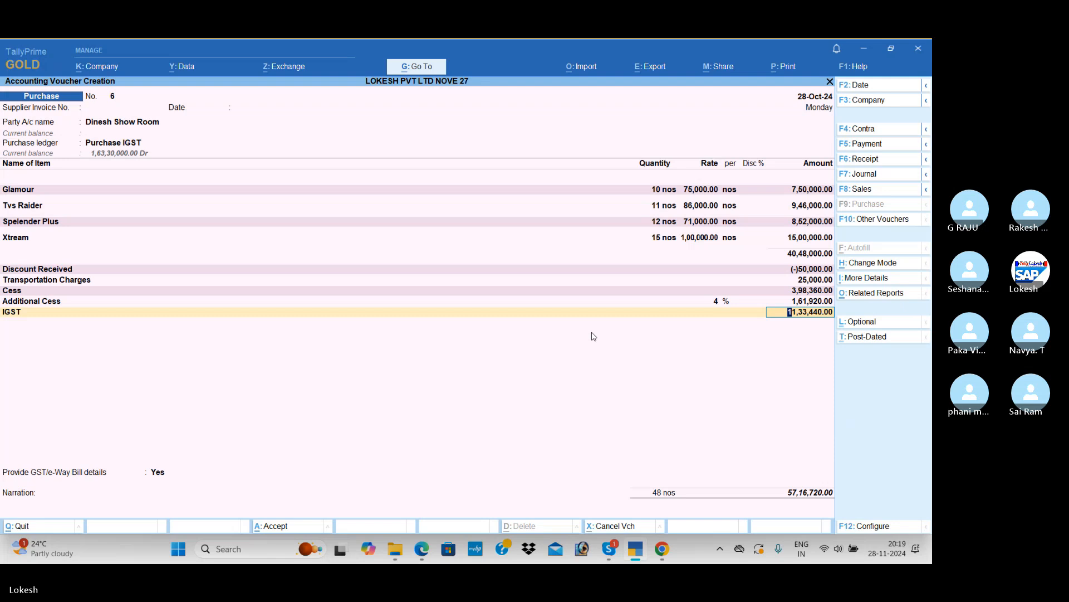
key("Return")
key("Return")
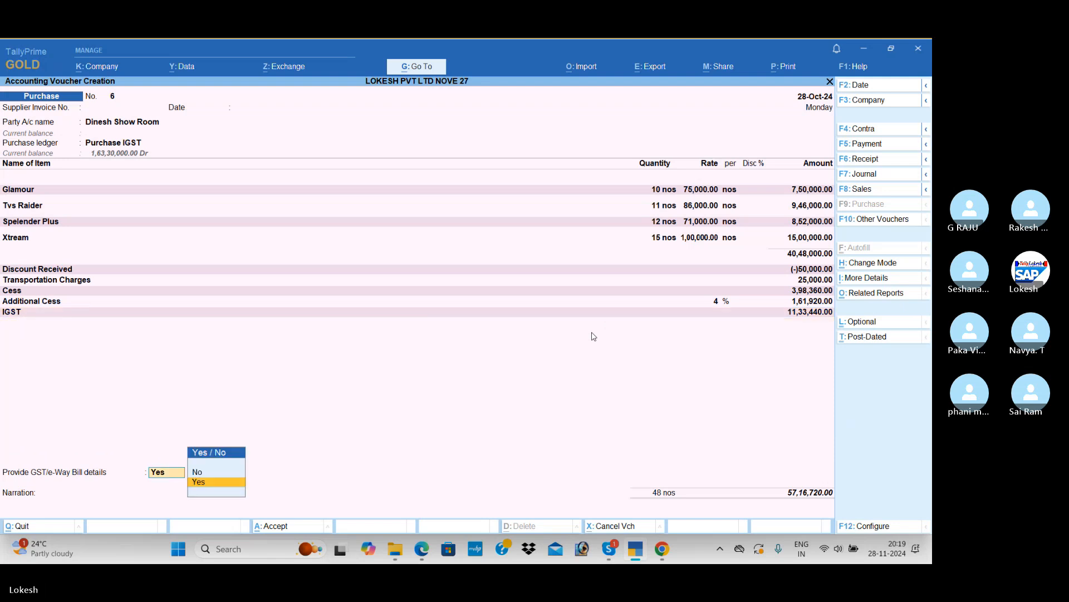
key("Down")
key("Return")
key("Return")
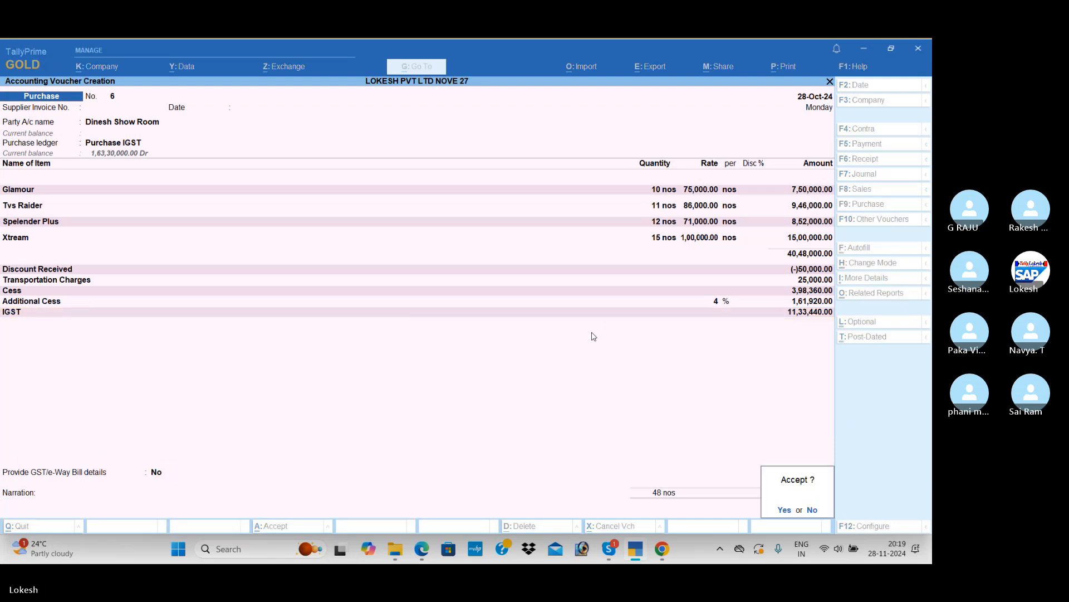
key("Return")
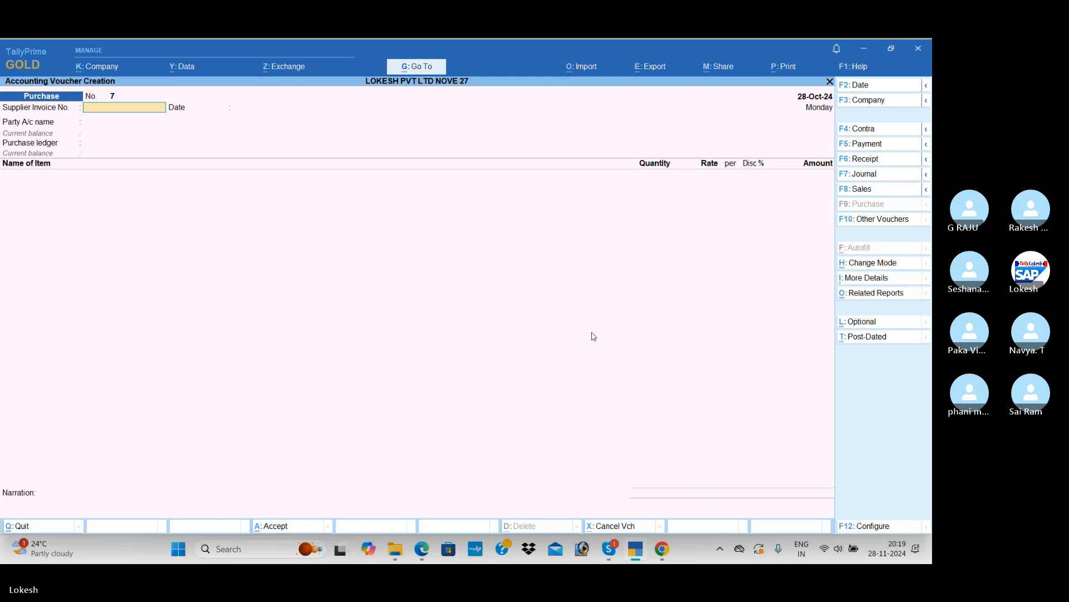
Find sale 6 in the PDF, then switch to a sales voucher and begin creating the party's ledger
key("alt+Tab")
scroll(508, 255, "down", 5)
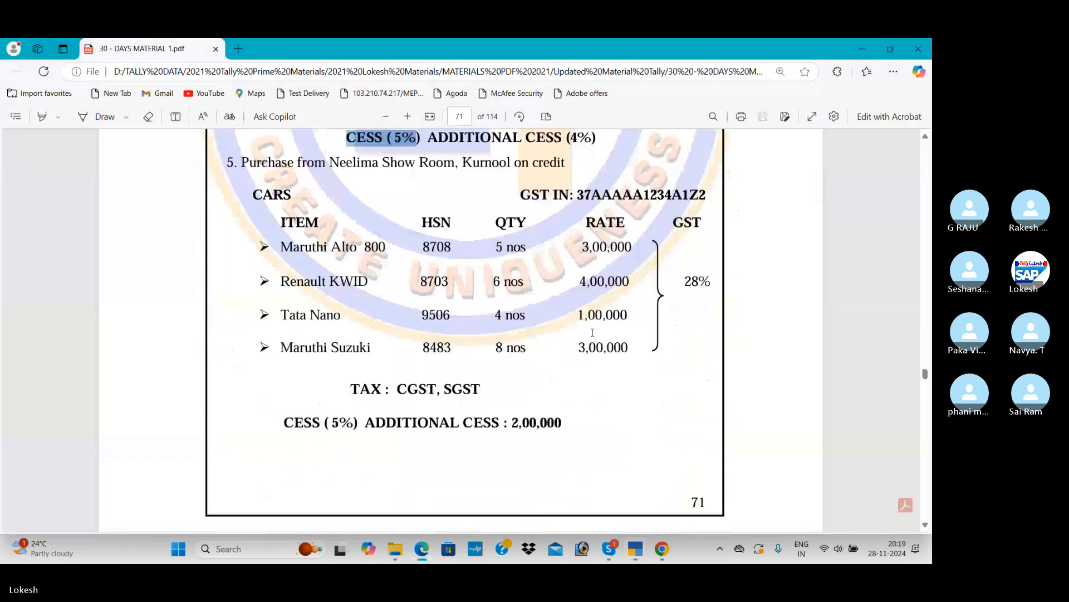
scroll(508, 255, "up", 1)
scroll(435, 358, "down", 2)
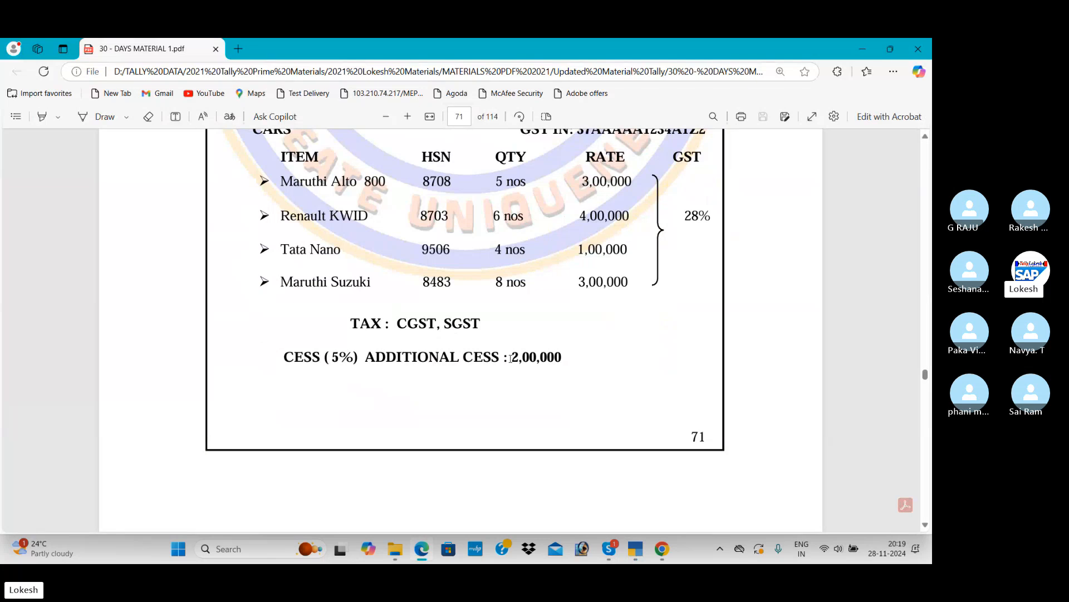
scroll(548, 355, "down", 5)
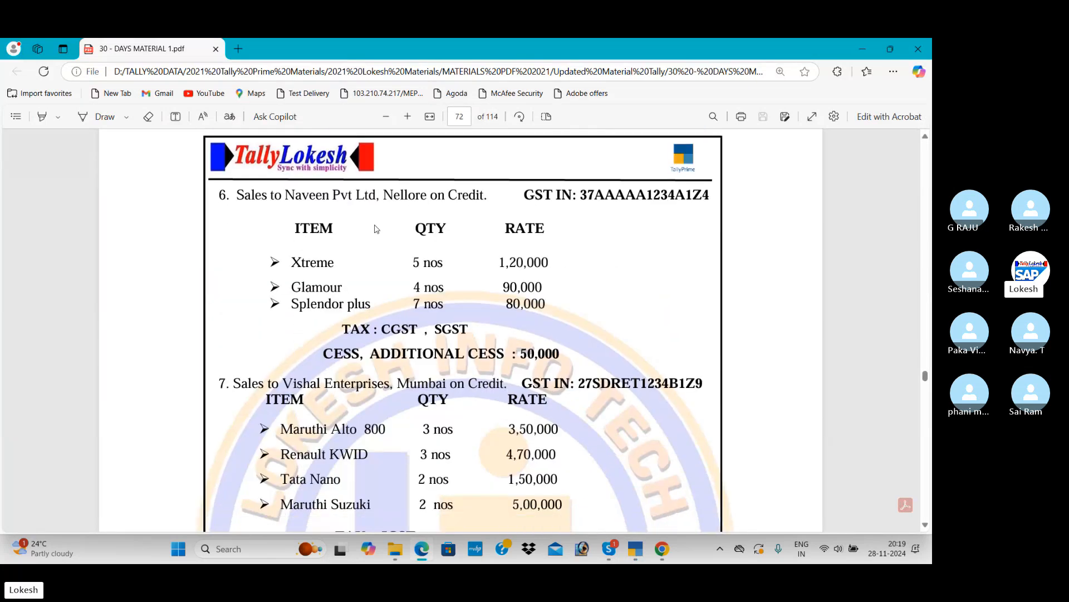
key("alt+Tab")
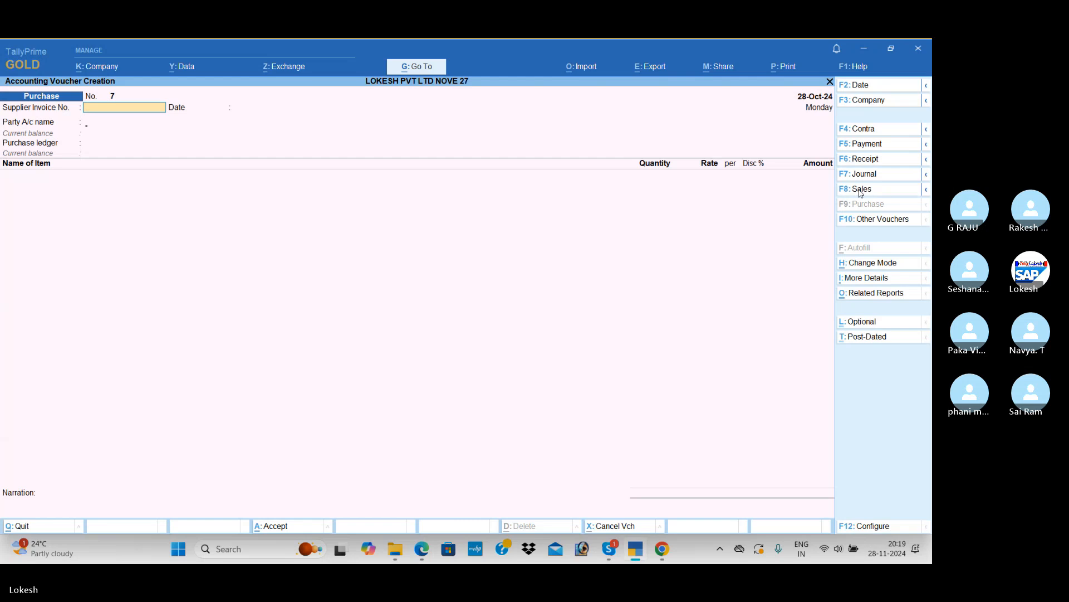
key("Return")
key("alt+c")
type("Naveen")
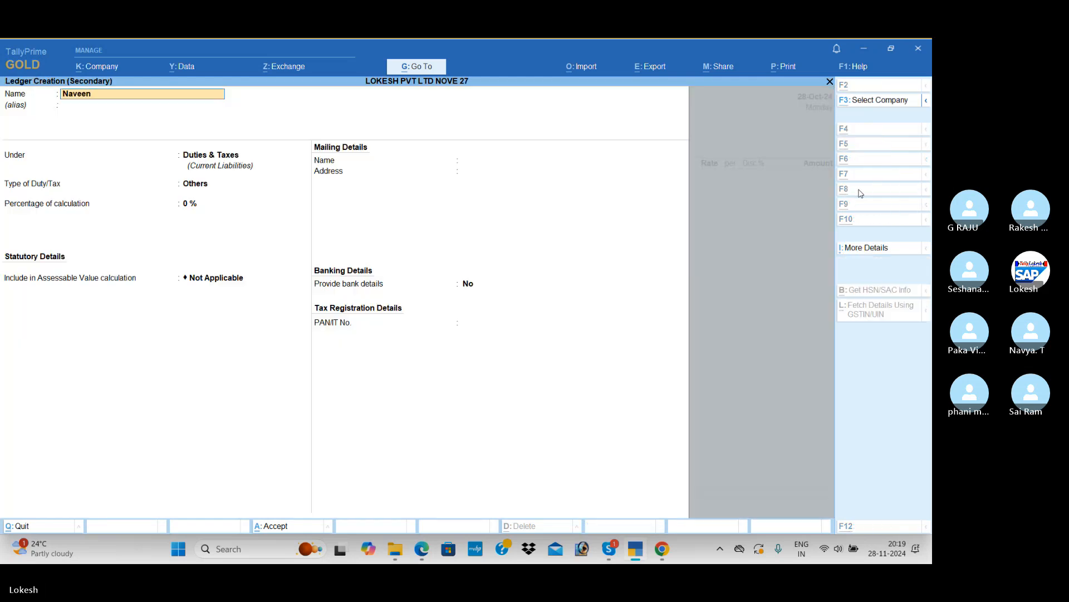
Check the buyer's name in the PDF and name the new ledger Naveen Pvt Ltd without an alias
key("alt+Tab")
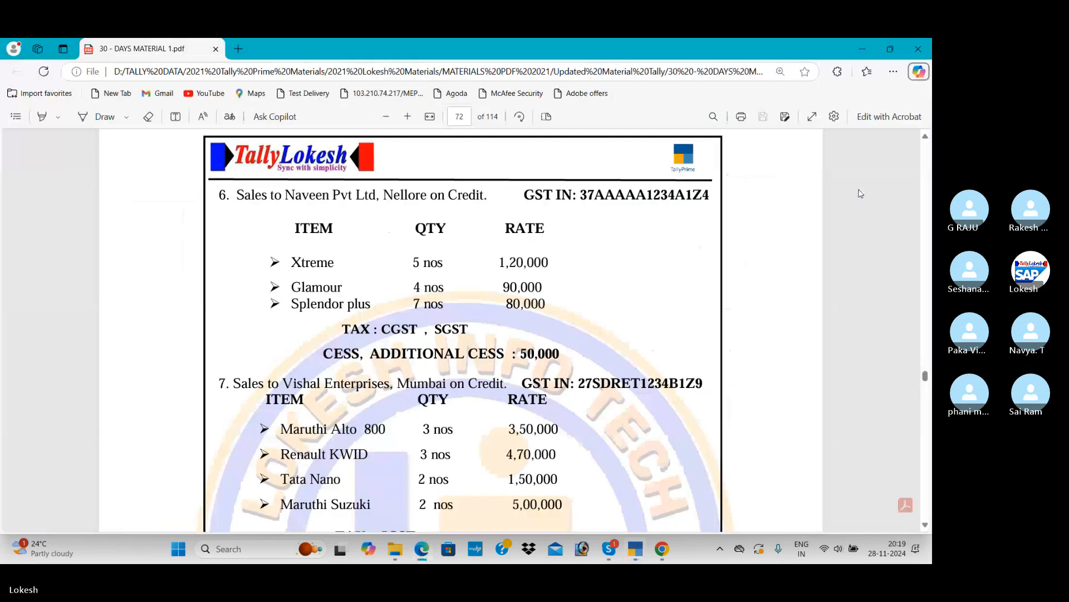
key("alt+Tab")
key("alt+Tab")
key("alt+Tab")
type("aveen ")
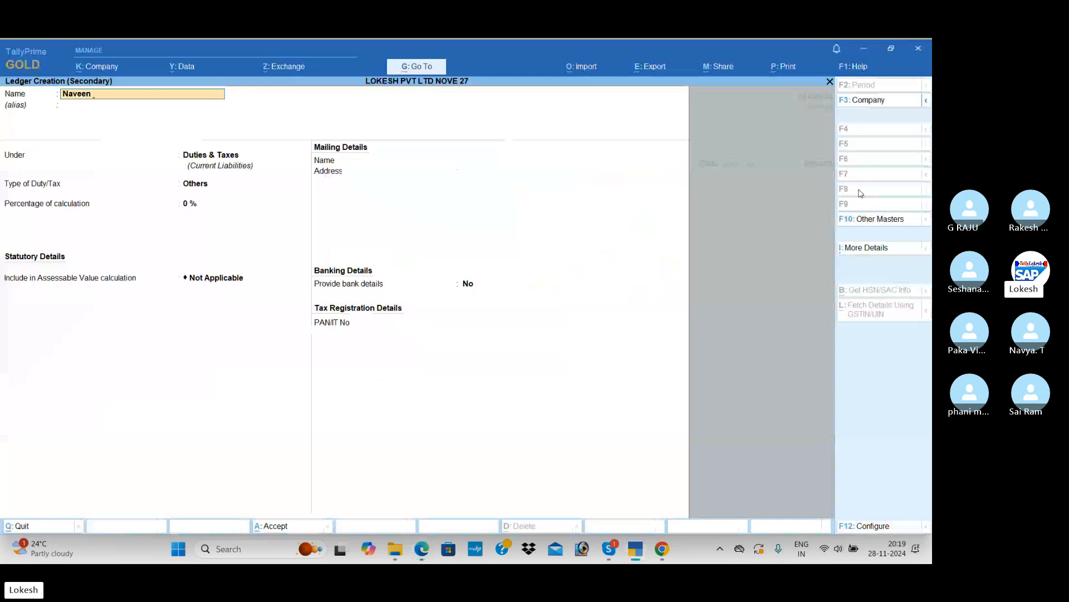
type("P")
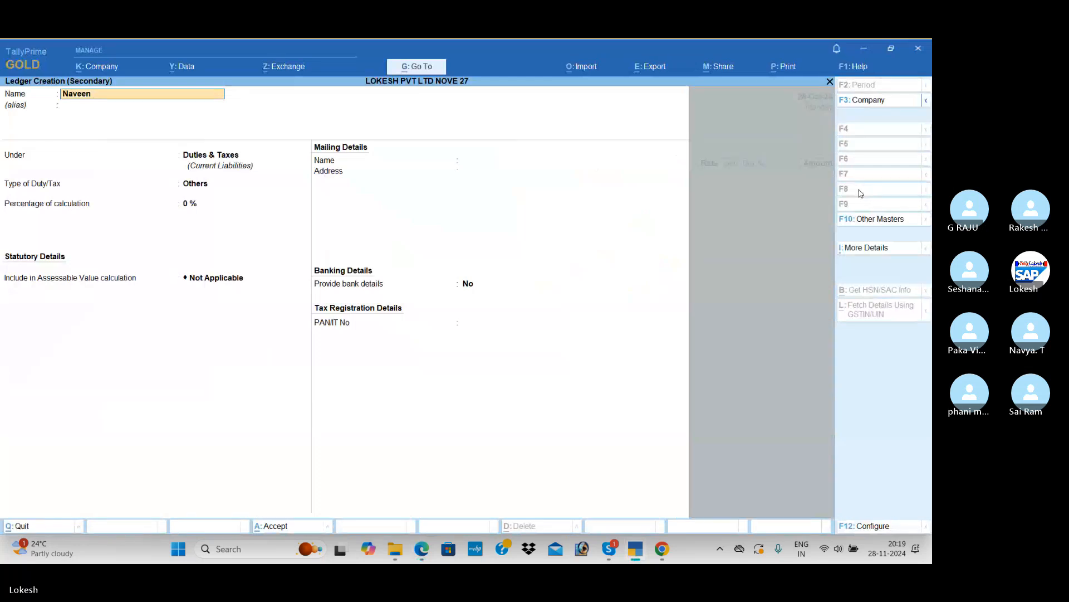
type("Pv")
key("Return")
key("Return")
Place the Naveen Pvt Ltd ledger under Sundry Debtors, keeping Andhra Pradesh, India and no bank details, PAN or address
type("Sun")
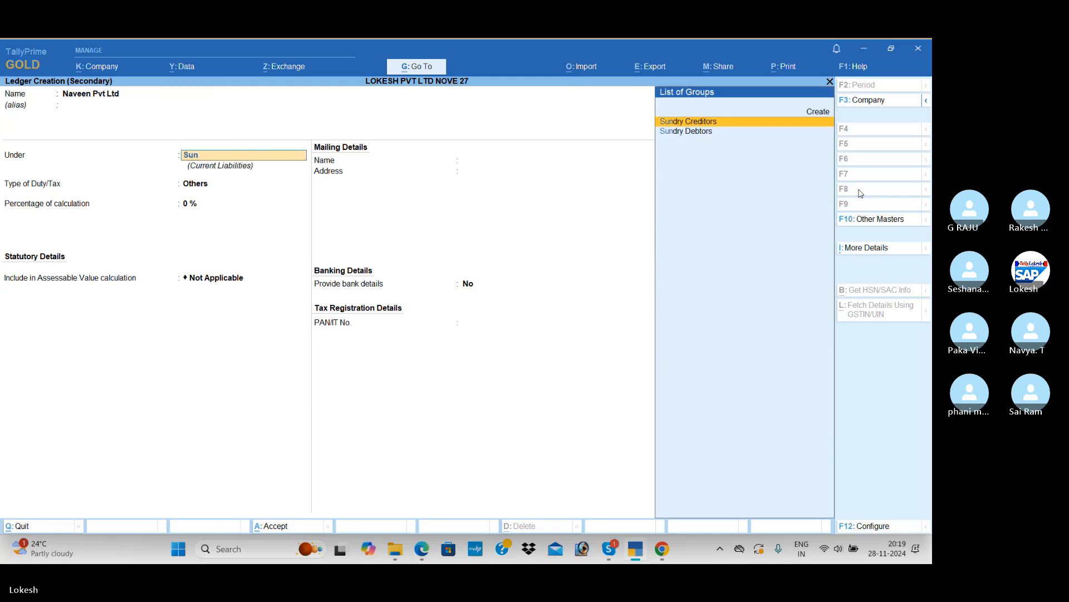
key("Down")
key("Return")
key("Return")
key("Return")
key("Return")
key("Return")
key("Return")
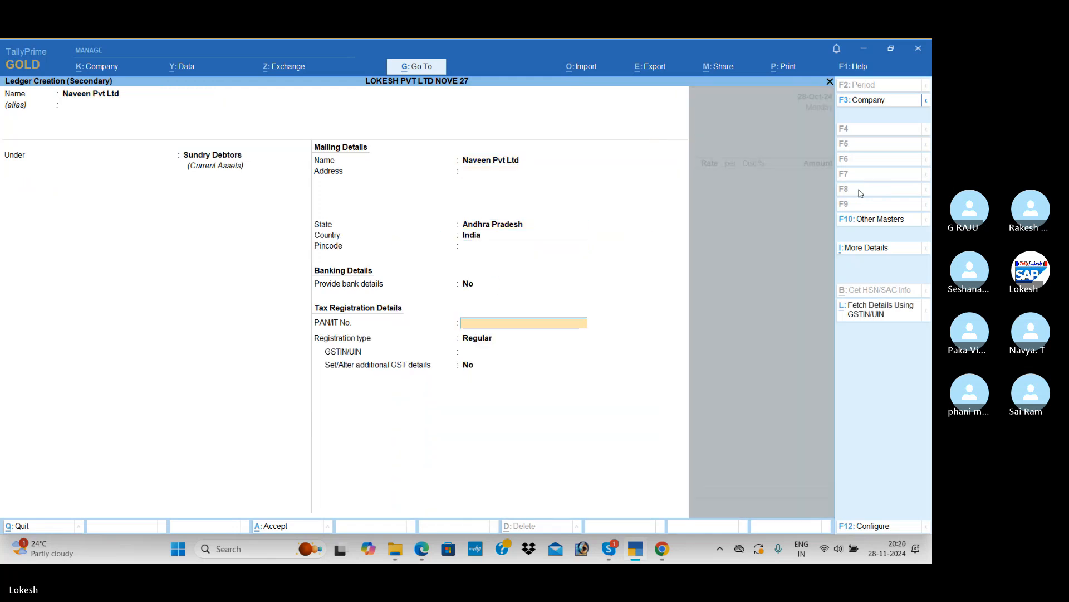
key("Return")
Check the GSTIN in the PDF, enter only its state code with Regular registration, and save the Naveen Pvt Ltd ledger
key("alt+Tab")
key("alt+Tab")
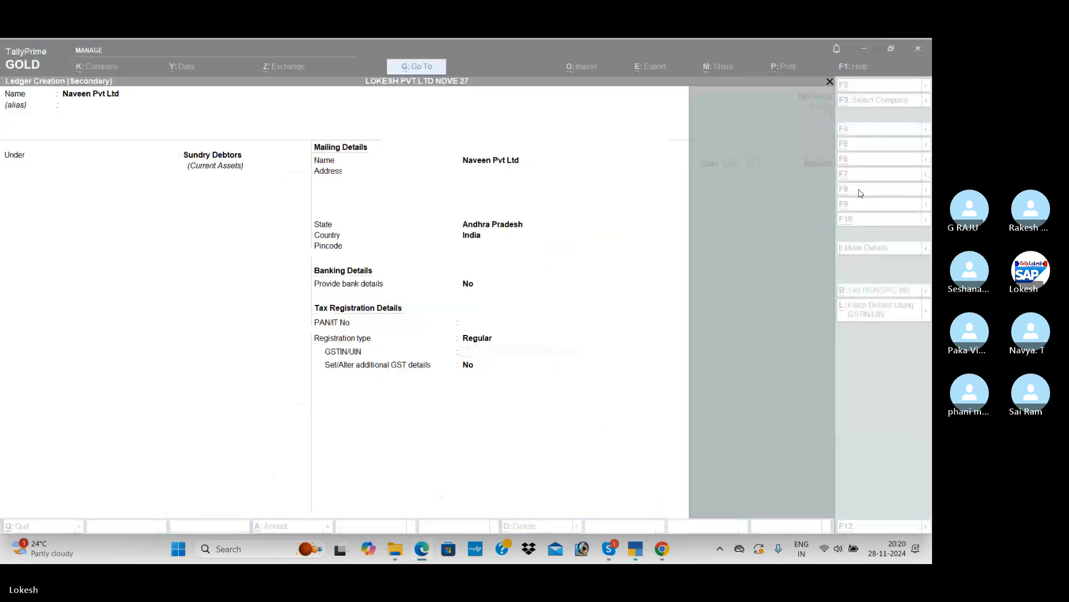
type("37")
key("Return")
key("Return")
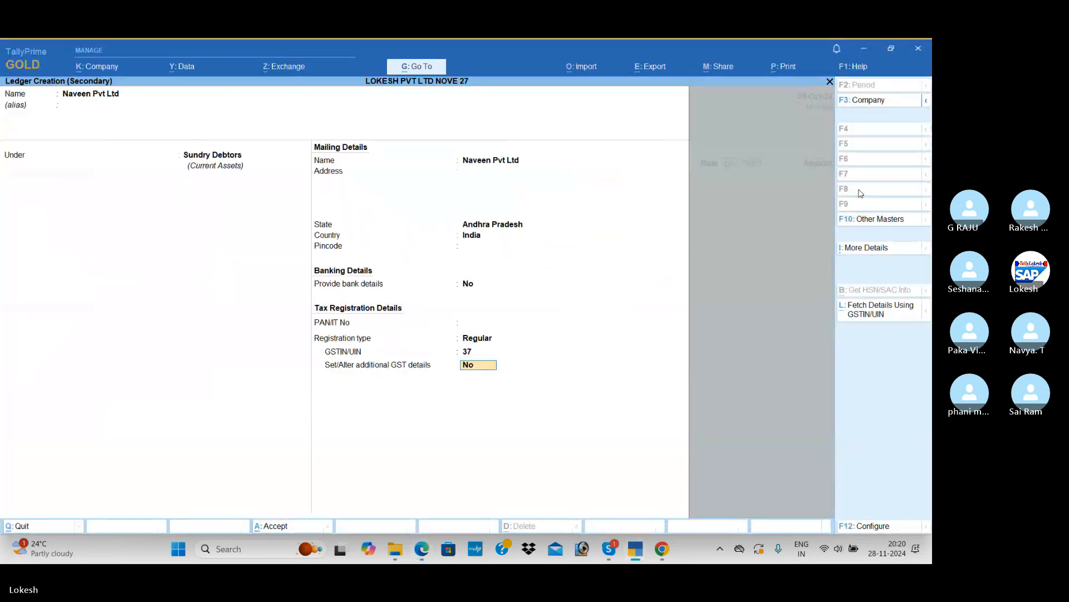
key("Return")
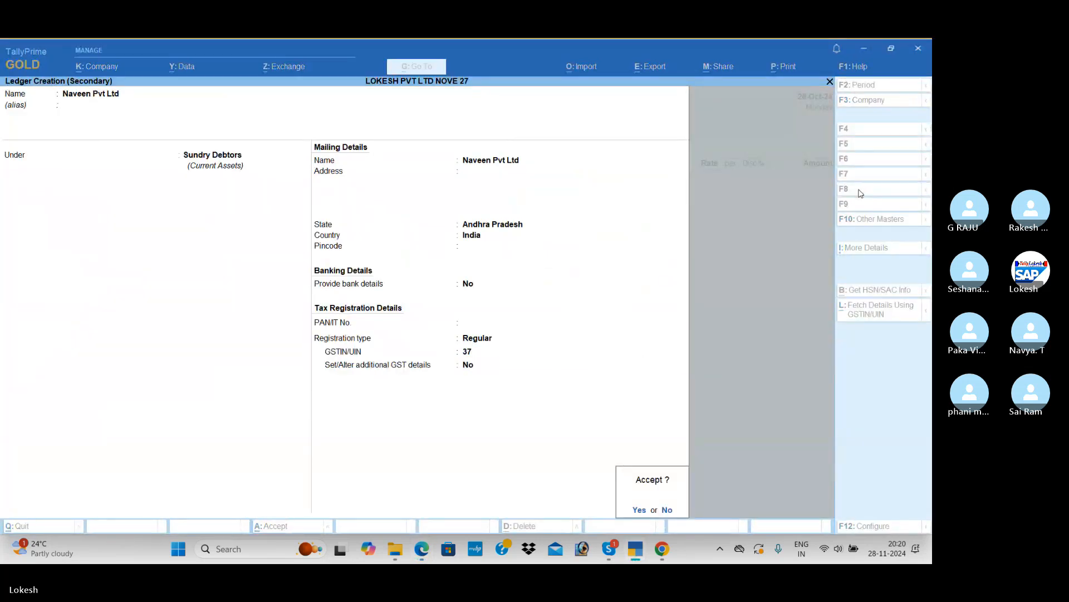
key("Return")
Accept the dispatch and party details for Naveen Pvt Ltd and use Sales as the sales ledger
key("Return")
key("Return")
key("Return")
key("Return")
key("Return")
key("Return")
key("Return")
key("Return")
key("Return")
key("Return")
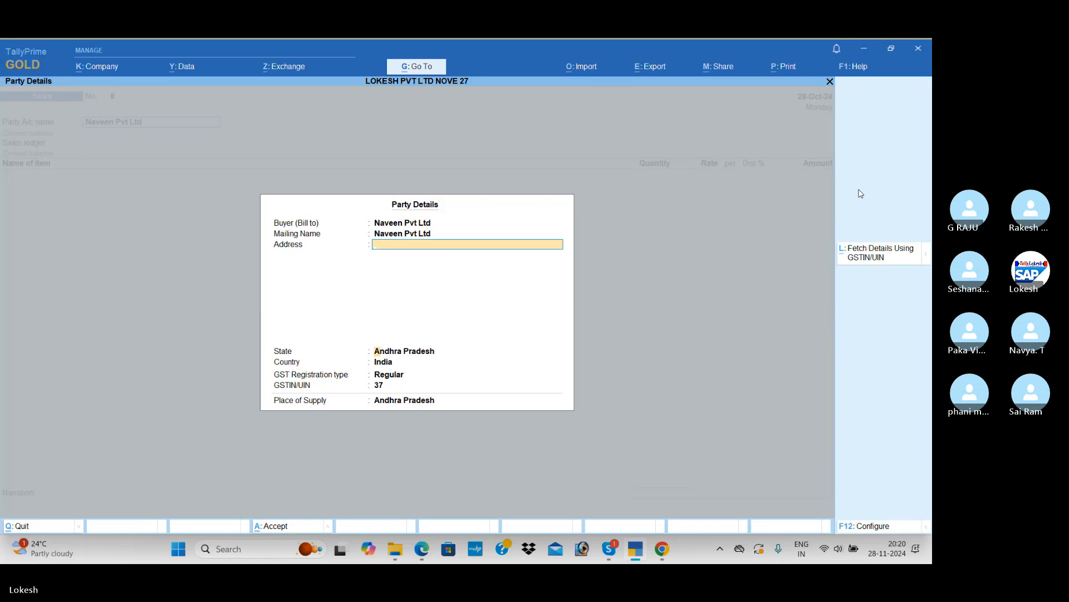
key("Return")
key("Return")
key("Return")
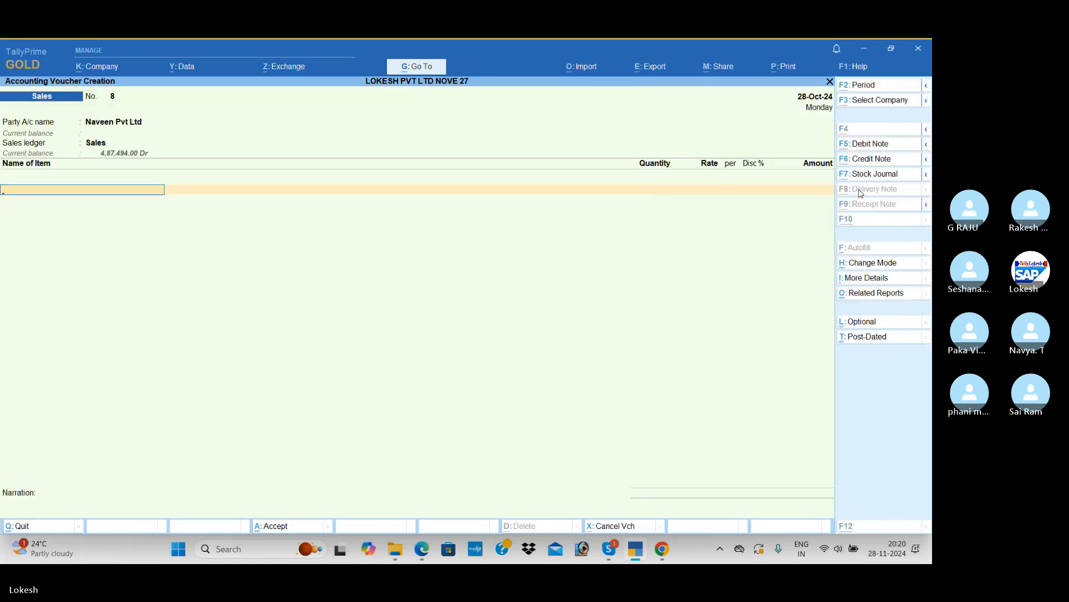
Check the first sale item in the PDF and add Xtream, 5 nos at 1,20,000 each, to the sales voucher
key("alt+Tab")
key("alt+Tab")
type("X")
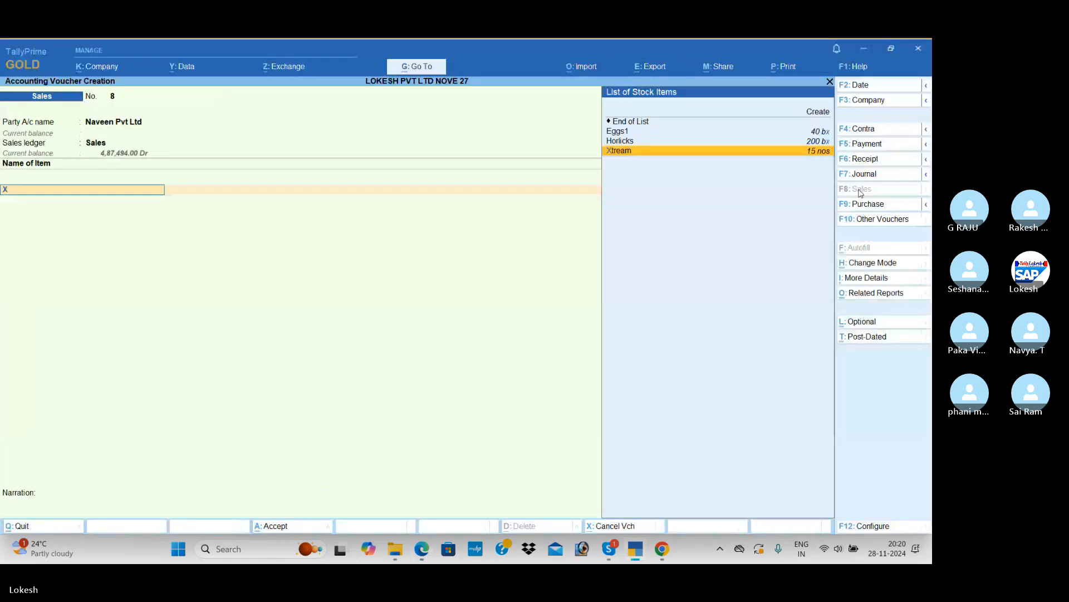
key("Return")
key("alt+Tab")
key("alt+Tab")
type("5")
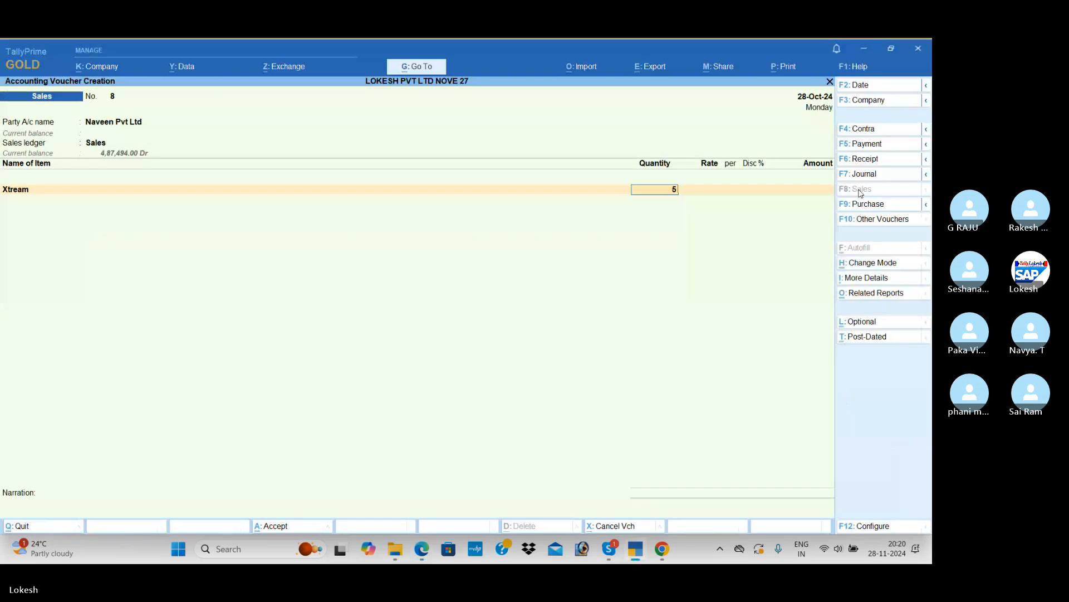
key("Return")
type("120000")
key("Return")
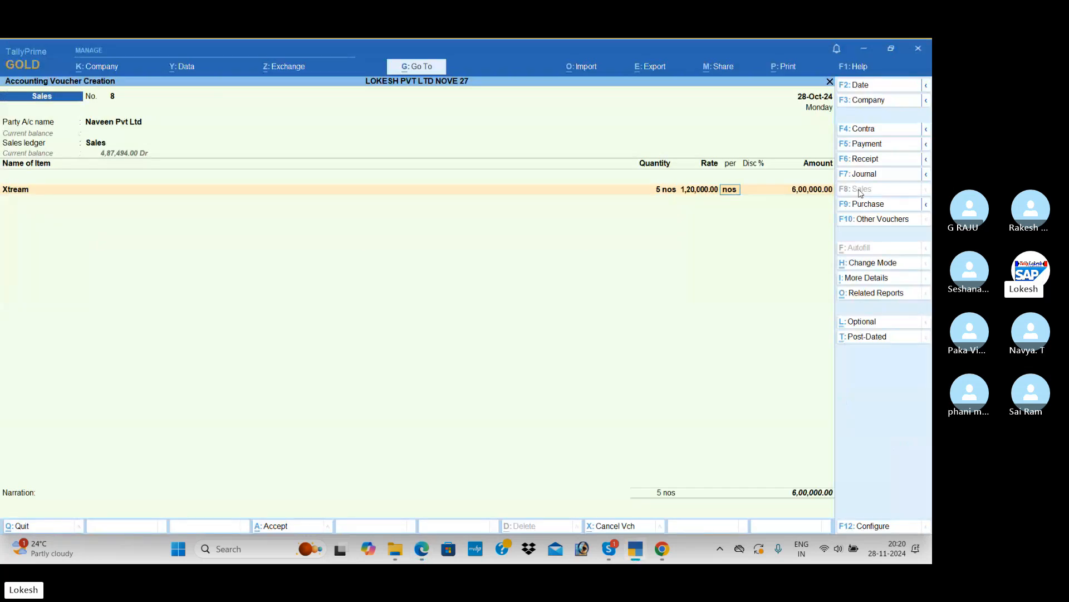
key("Return")
key("Return")
key("Return")
Check the second sale item in the PDF and choose Glamour as the next stock item
key("alt+Tab")
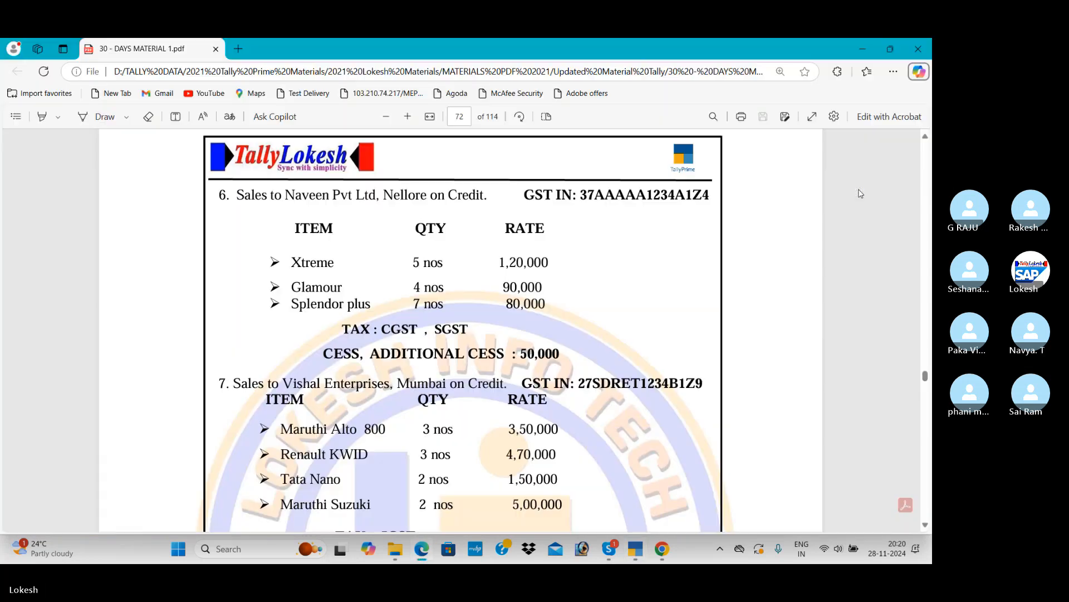
key("alt+Tab")
type("G")
key("Down")
key("Down")
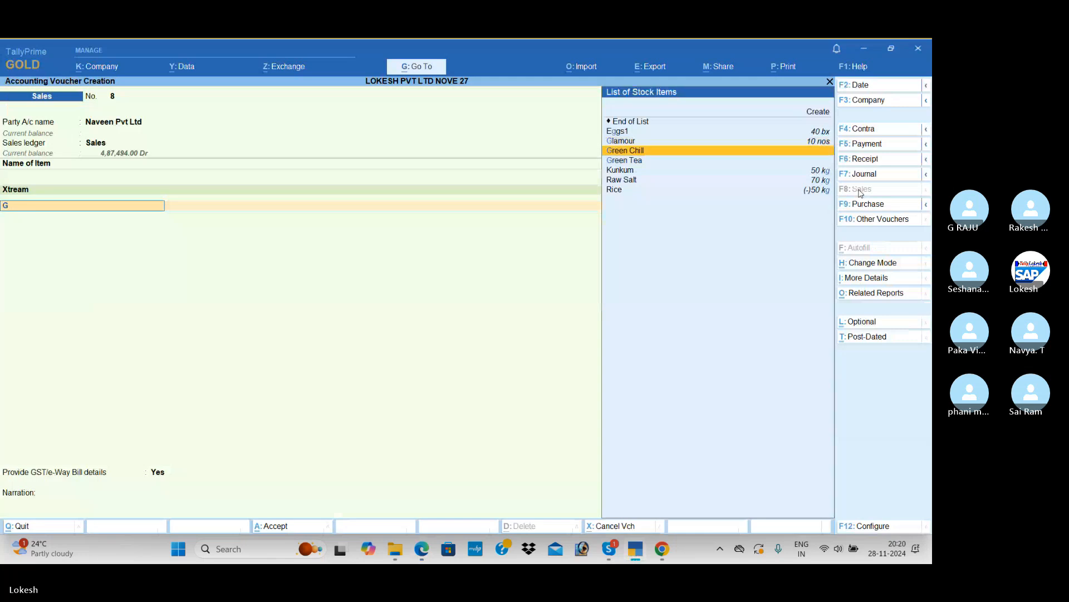
key("Down")
key("Up")
key("Up")
key("Return")
Check Glamour's figures in the PDF and enter 4 nos at a rate of 90,000
key("alt+Tab")
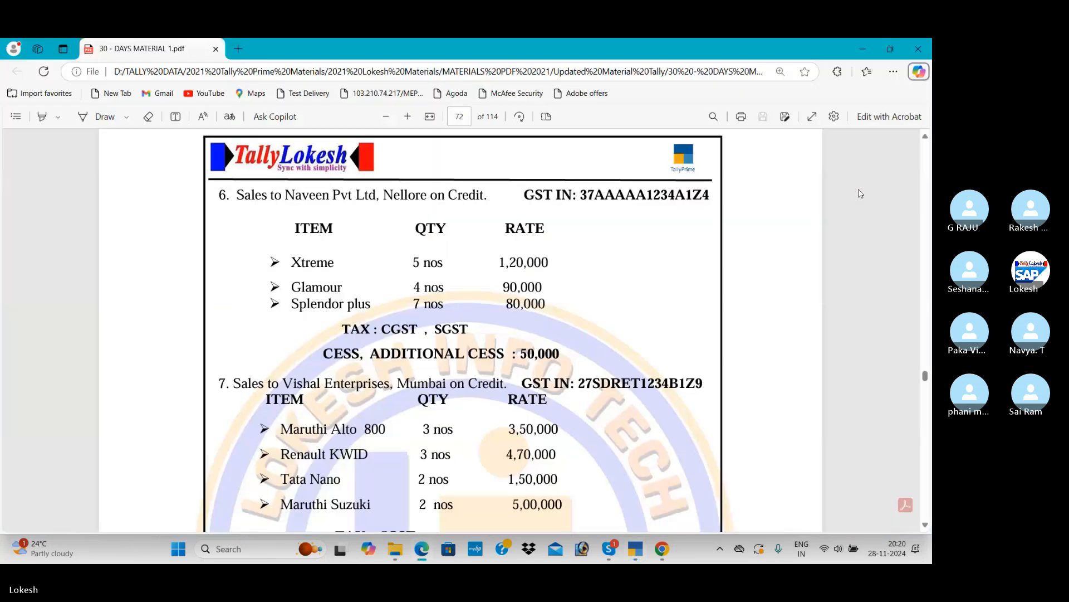
key("alt+Tab")
type("4")
key("Return")
type("900")
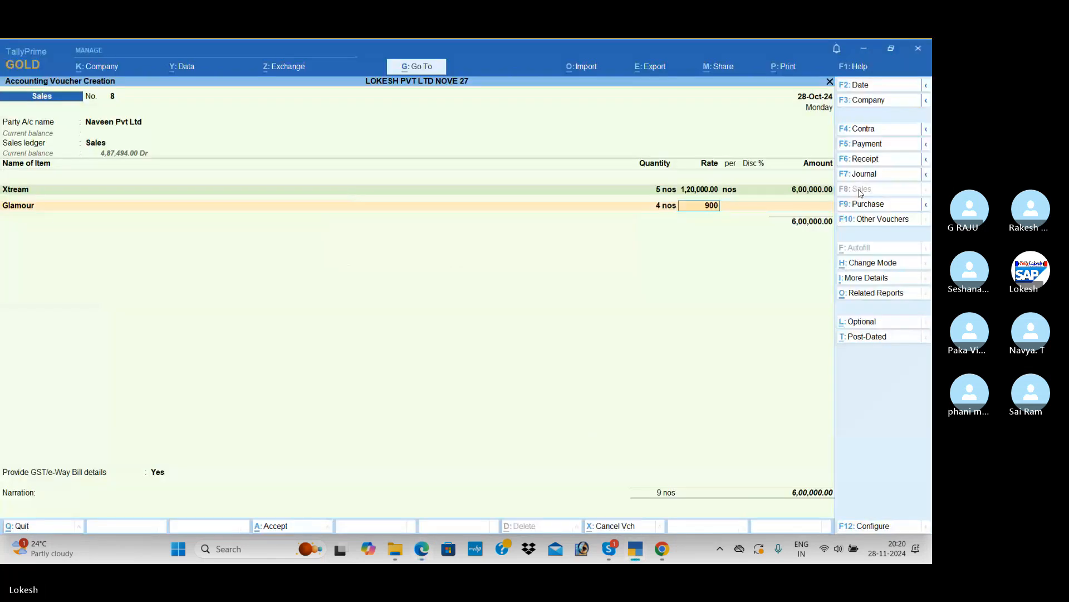
key("Return")
key("Return")
key("Return")
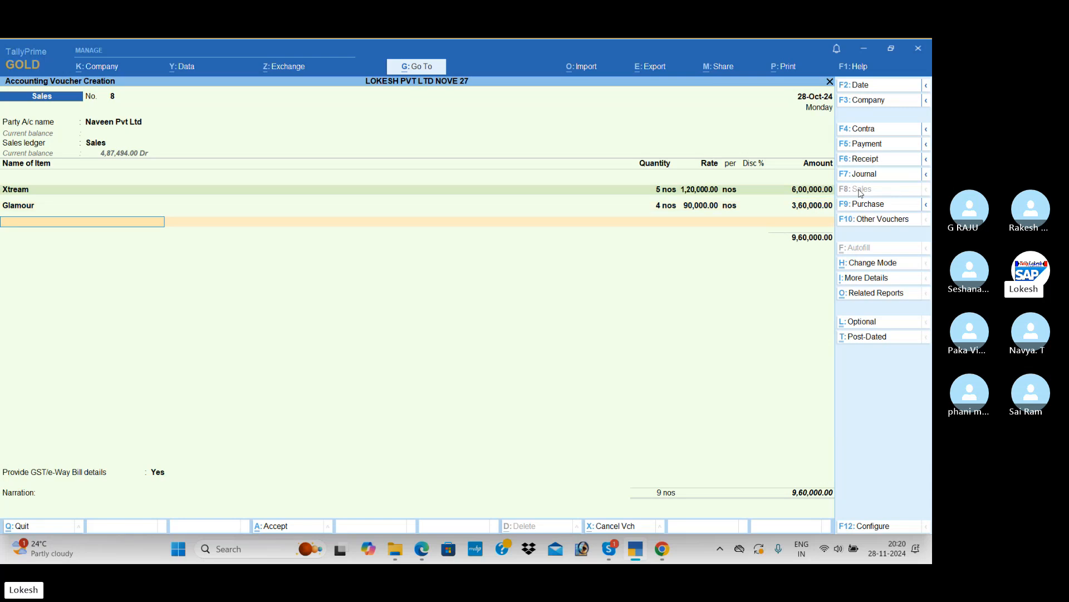
Check the third sale item in the PDF, choose Spelender Plus as the next stock item, and look up its figures
key("alt+Tab")
key("alt+Tab")
type("sp")
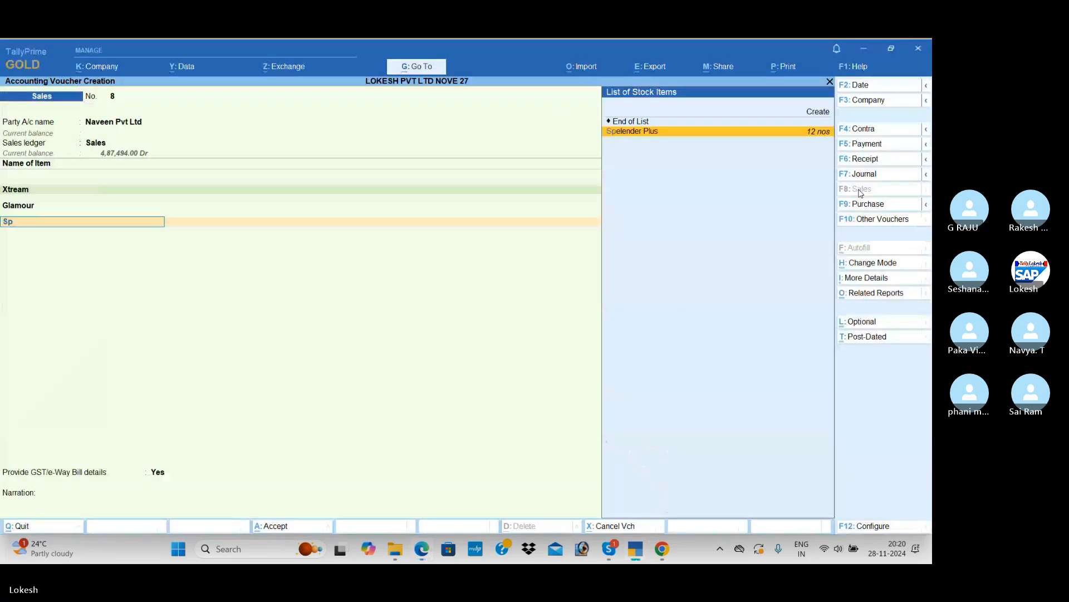
key("Return")
key("alt+Tab")
key("alt+Tab")
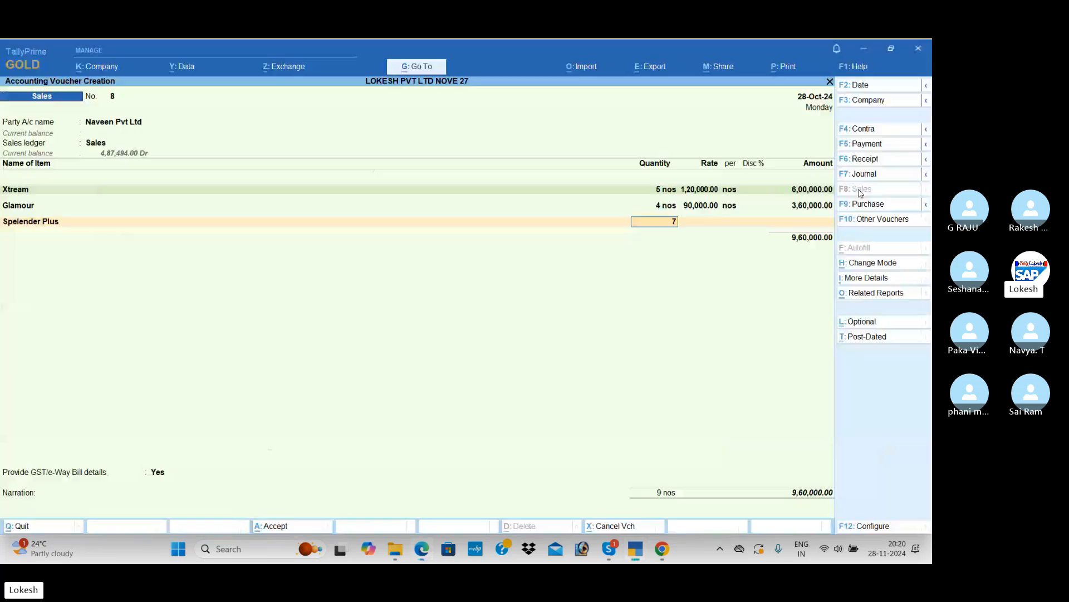
Enter 7 nos at a rate of 80,000 for Spelender Plus and finish the item list
type("7")
key("Return")
type("80,000")
key("Return")
key("Return")
key("Return")
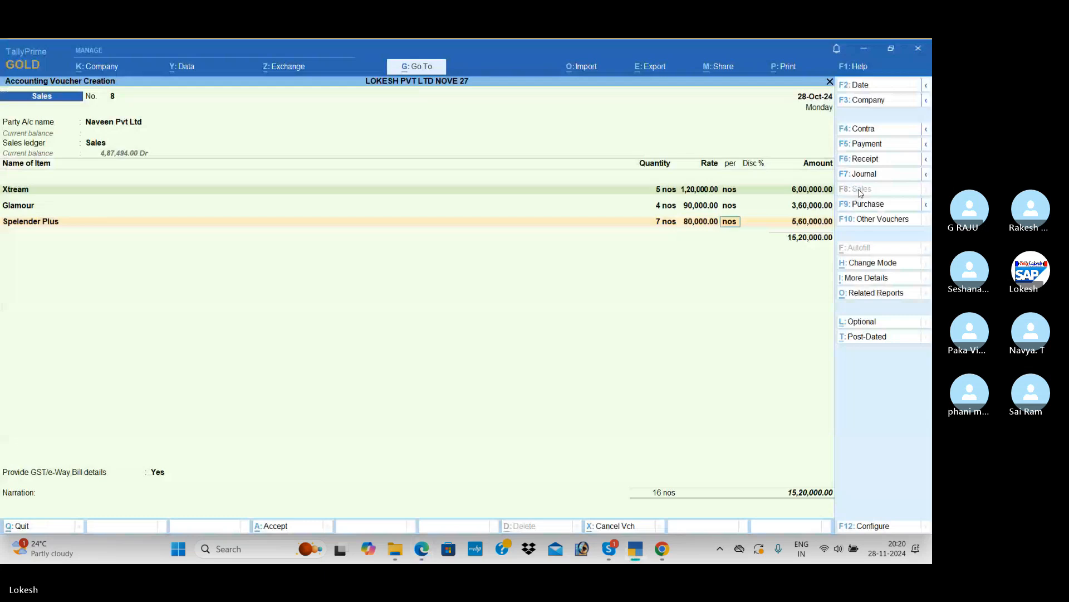
key("Return")
Check the Naveen Pvt Ltd sale's taxes in the PDF and add the Cess ledger to the sales voucher
key("alt+Tab")
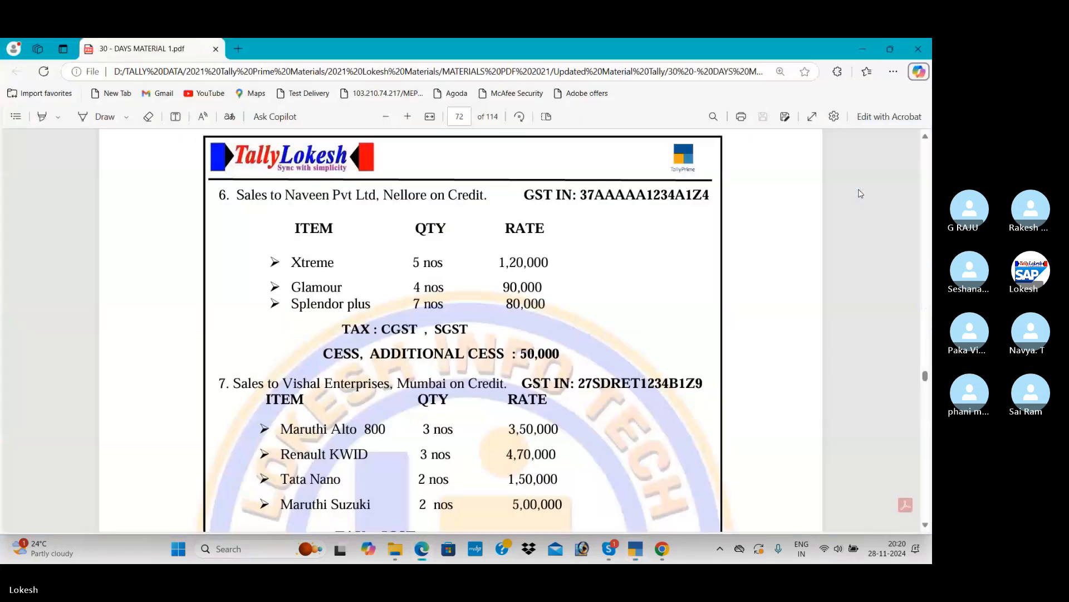
key("alt+Tab")
type("c")
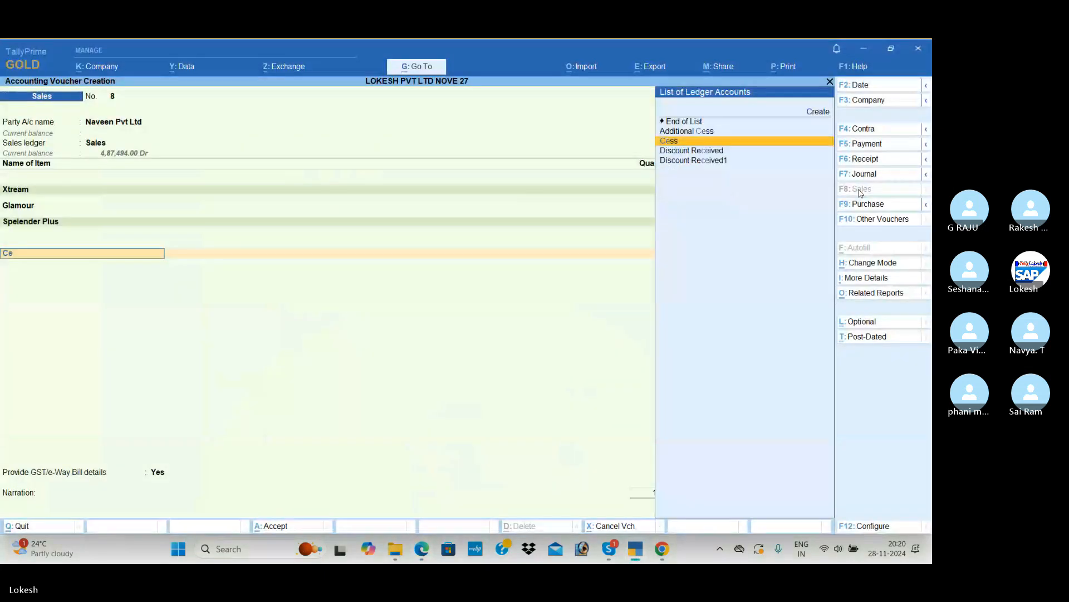
key("Return")
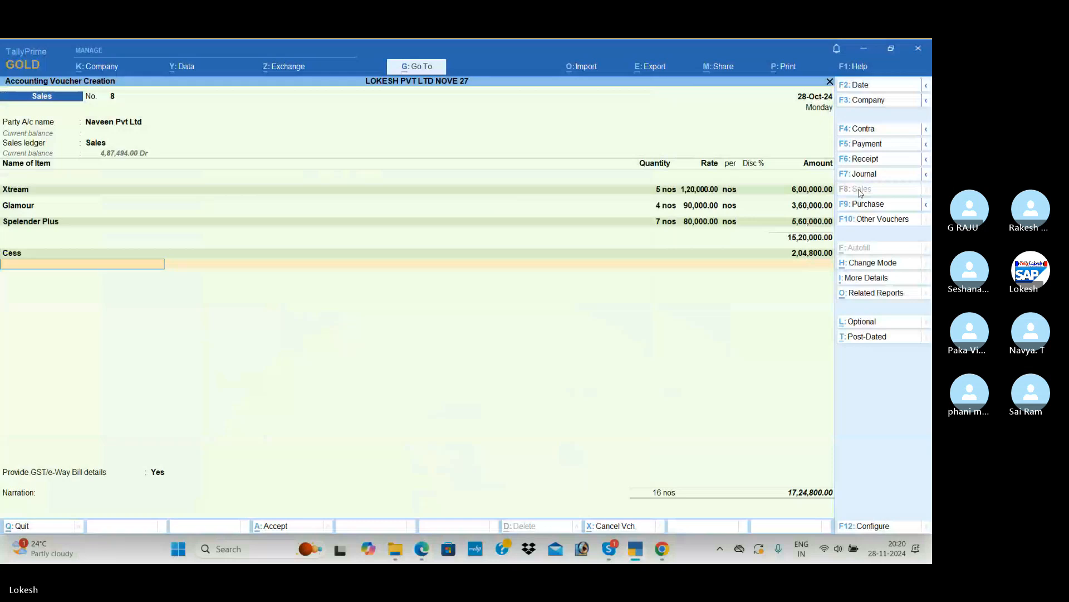
Add the Additional Cess ledger and set its amount to 50,000 as given in the PDF
type("a")
key("Return")
key("Return")
key("alt+Tab")
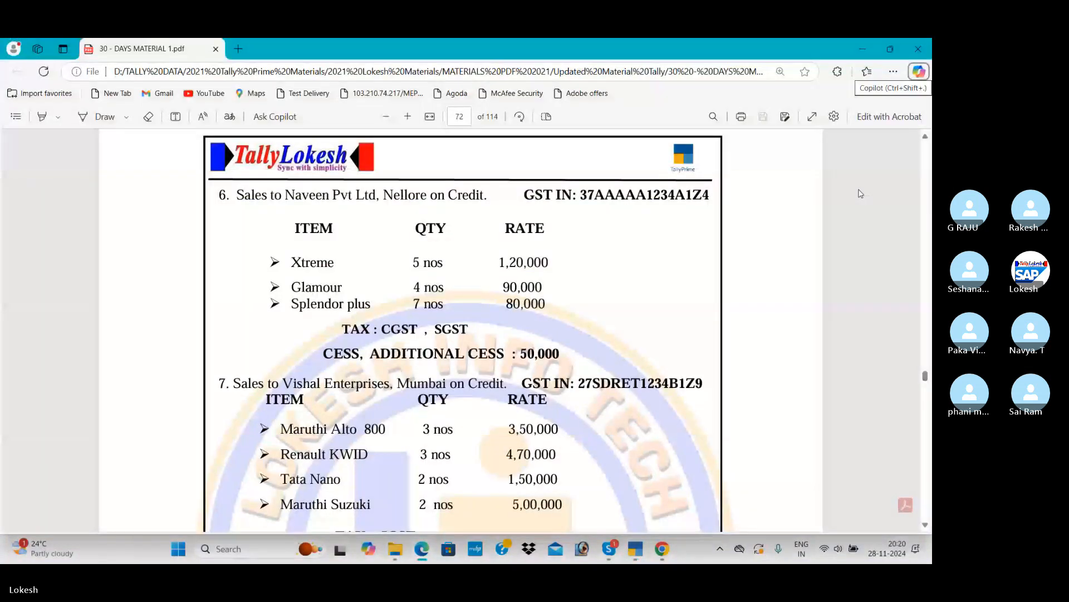
key("alt+Tab")
key("alt+Tab")
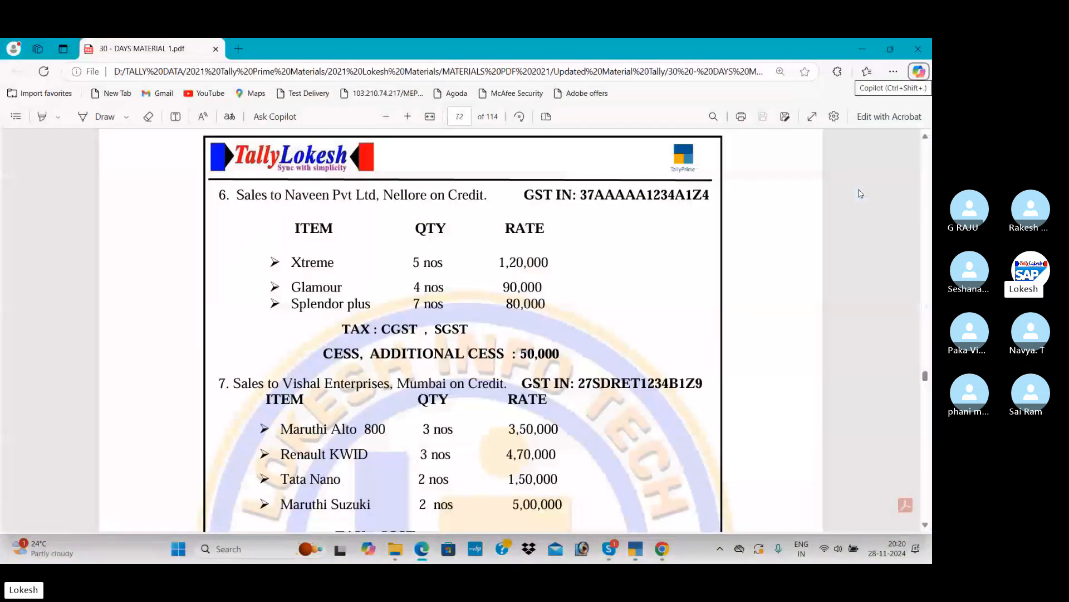
key("alt+Tab")
type("50,000")
key("Return")
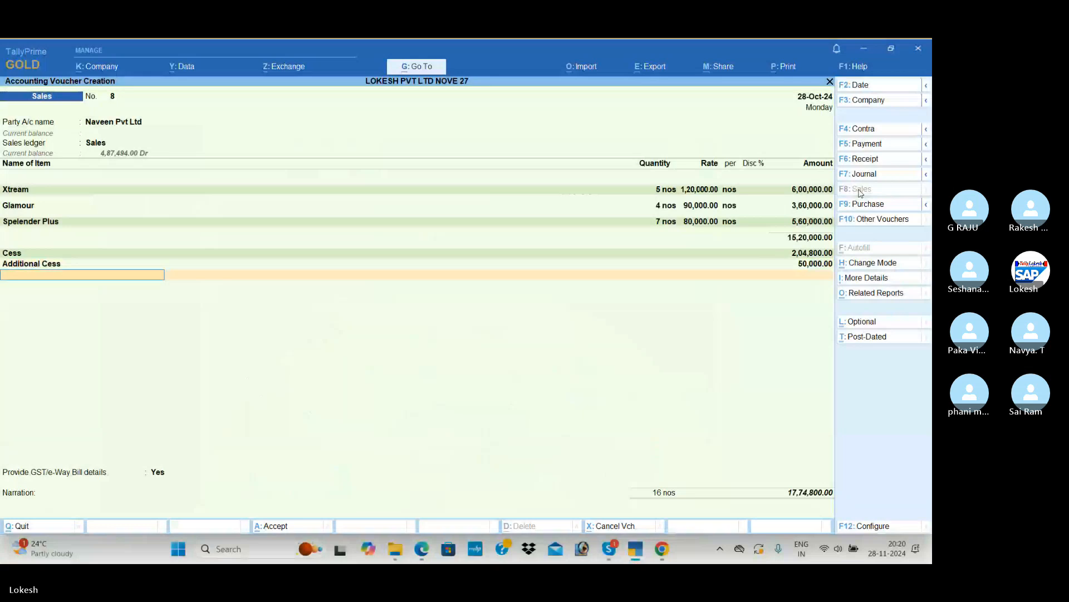
Add the CGST and SGST ledgers to the sales voucher with their calculated amounts
type("cgst")
key("Return")
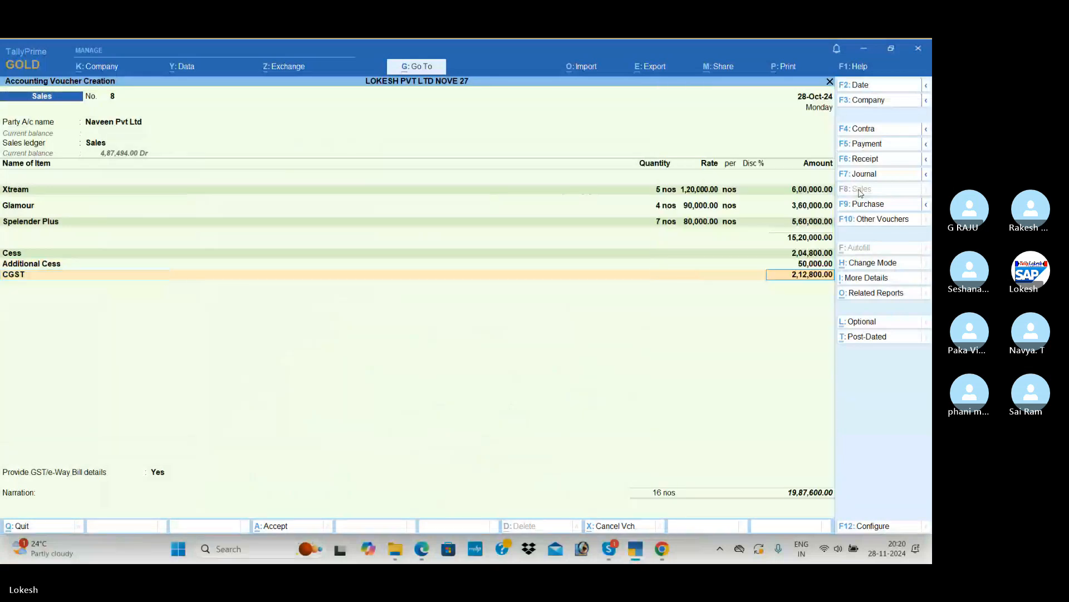
key("Return")
type("sgst")
key("Return")
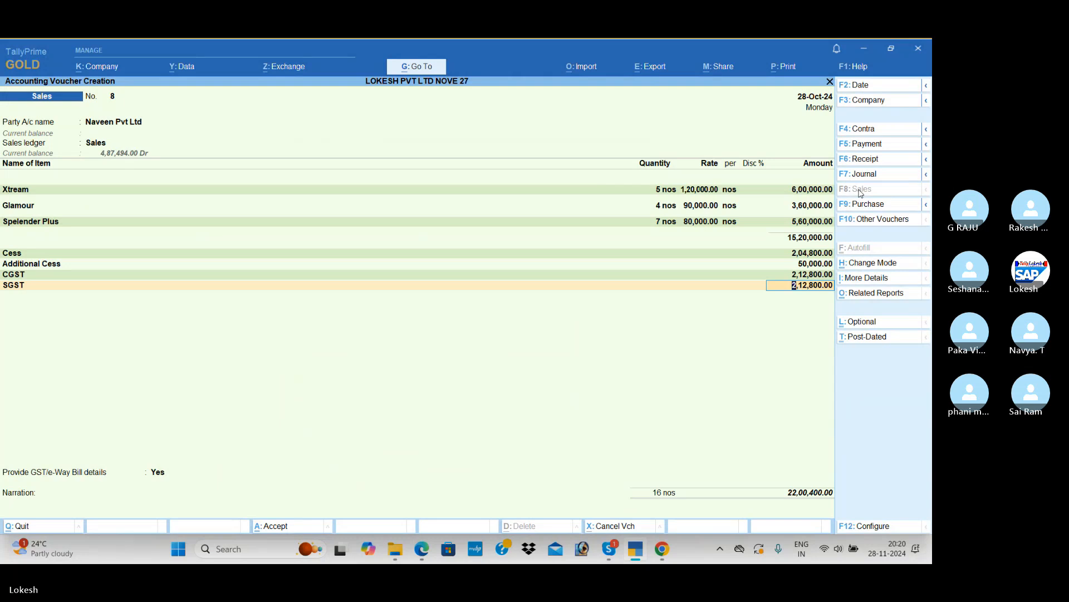
key("Return")
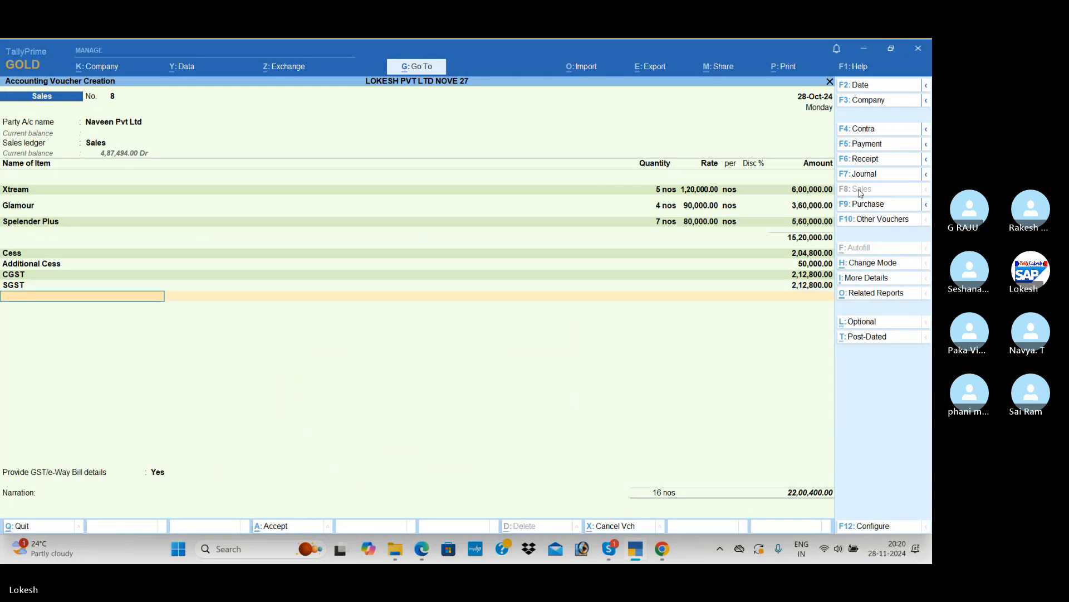
Set Provide GST/e-Way Bill details to No, save the sales voucher without narration, and decline sending details for e-Way Bill generation
key("Return")
key("Up")
key("Return")
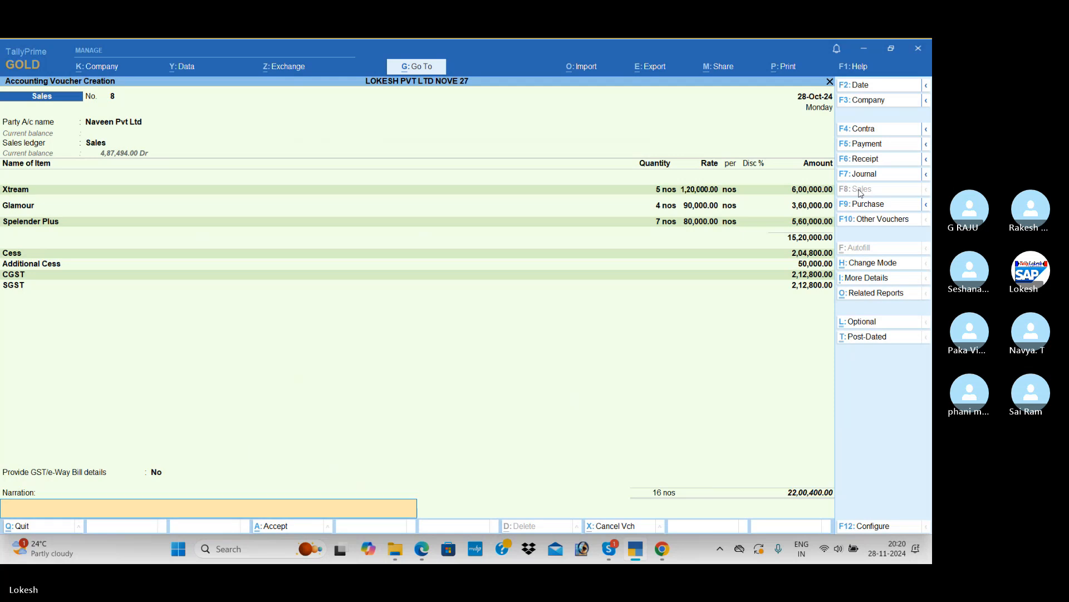
key("Return")
key("Return")
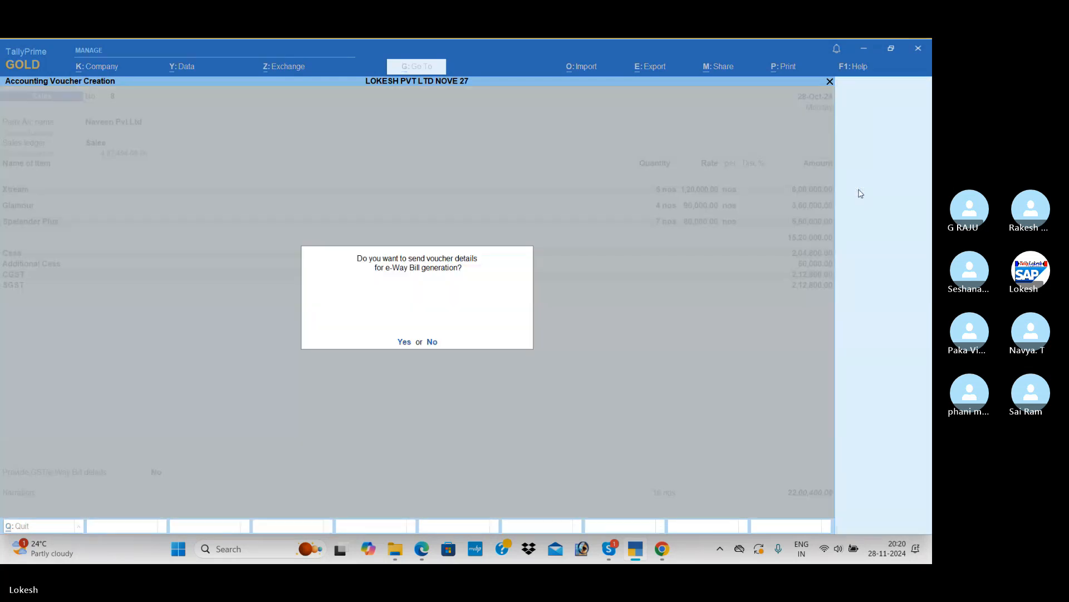
key("n")
Switch to the PDF and read through the remaining transactions, from the Vishal Enterprises sale to the petty cash payments
key("alt+Tab")
scroll(753, 209, "down", 5)
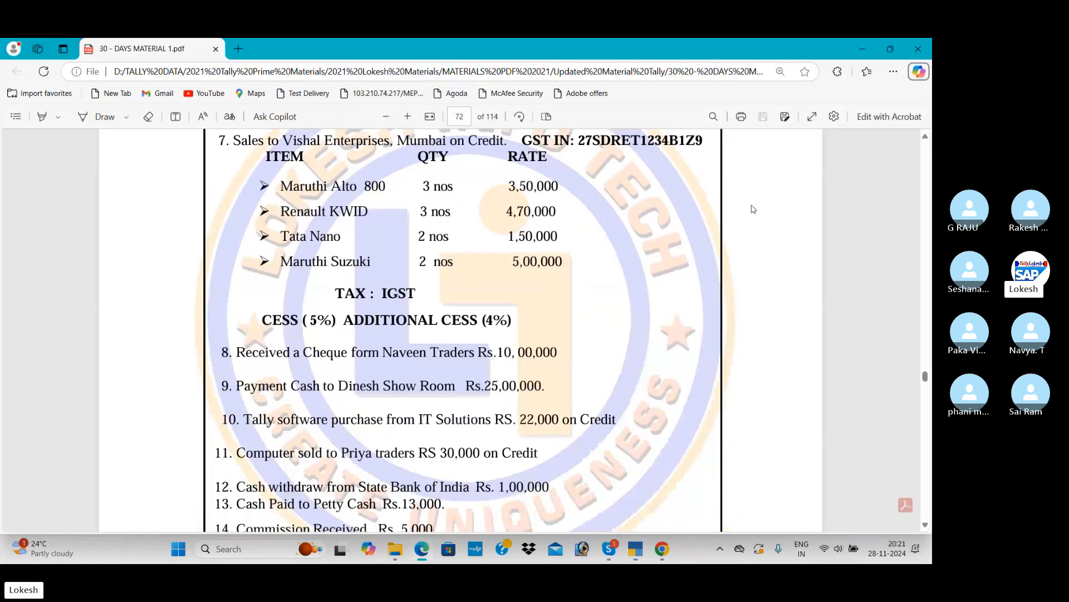
scroll(753, 209, "up", 2)
scroll(753, 212, "down", 3)
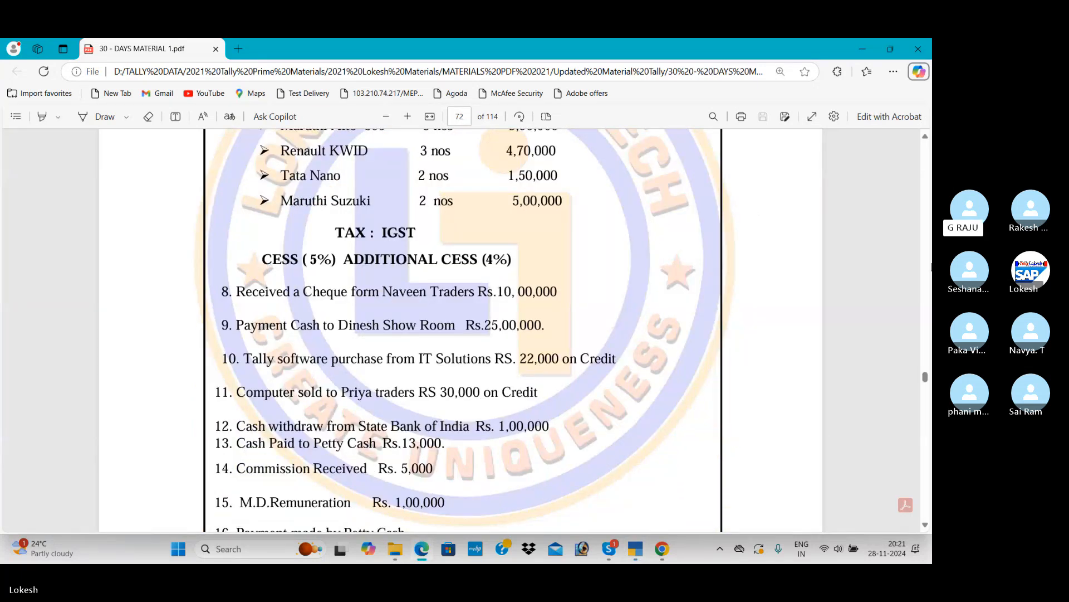
scroll(444, 311, "down", 2)
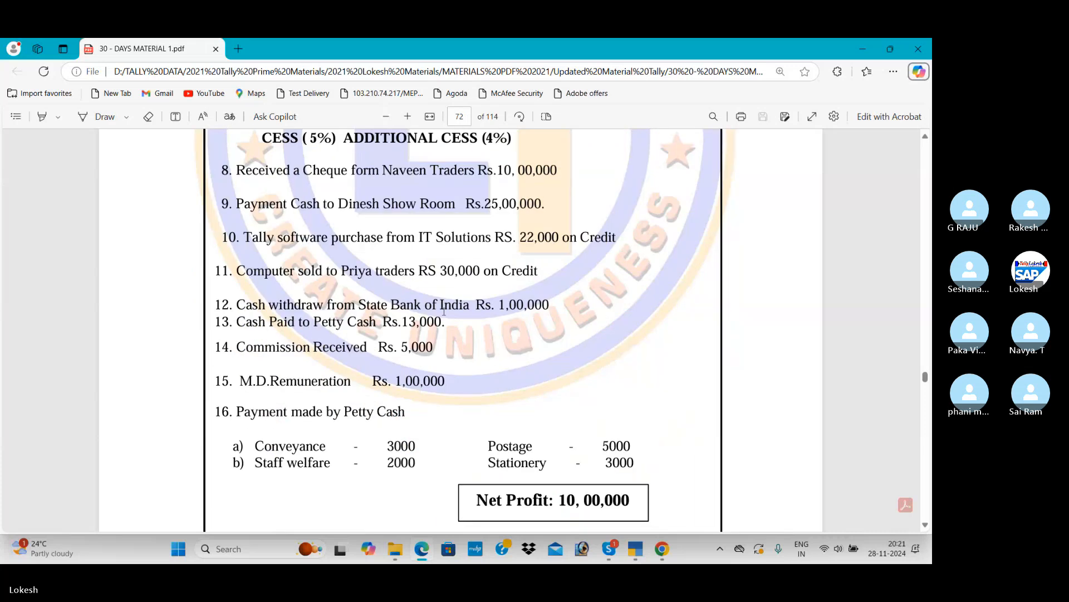
scroll(444, 311, "down", 1)
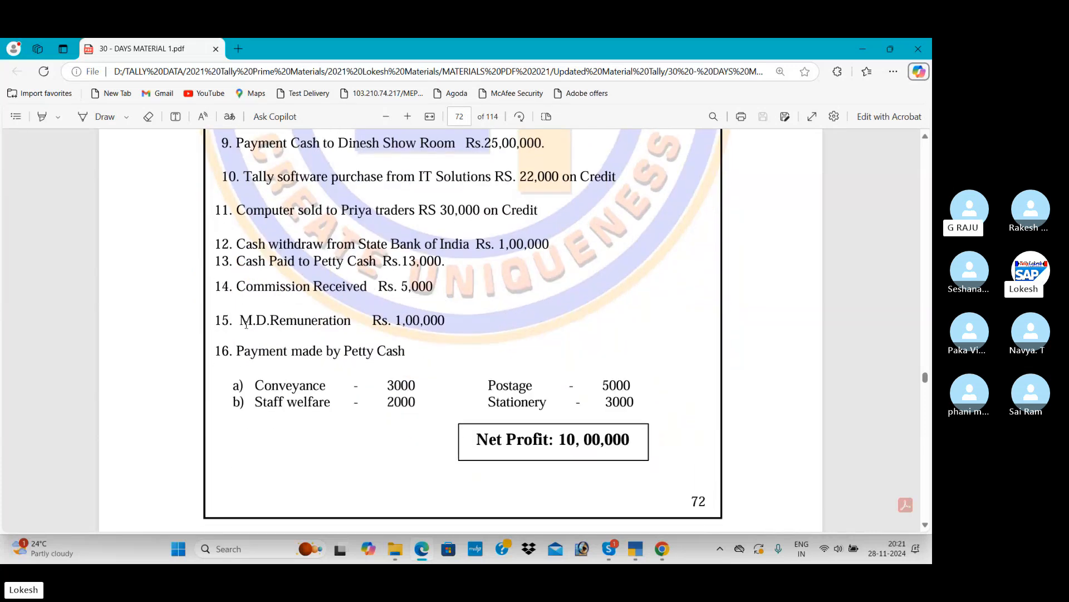
Highlight the M.D.Remuneration entry in transaction 15 for explanation, then clear the selection and return to the earlier transactions
left_click_drag(240, 319, 350, 329)
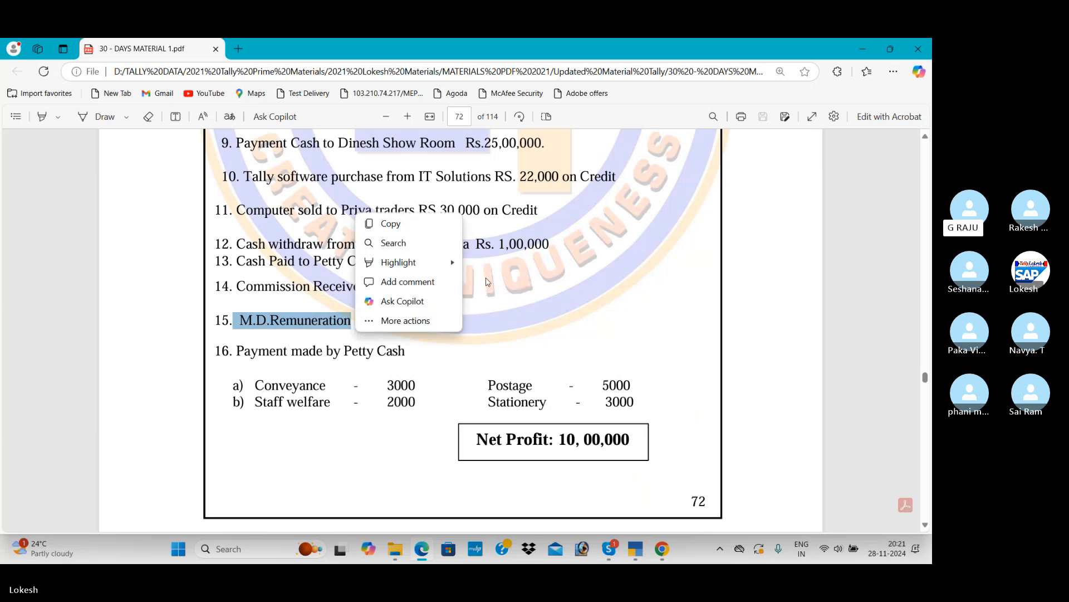
left_click(524, 275)
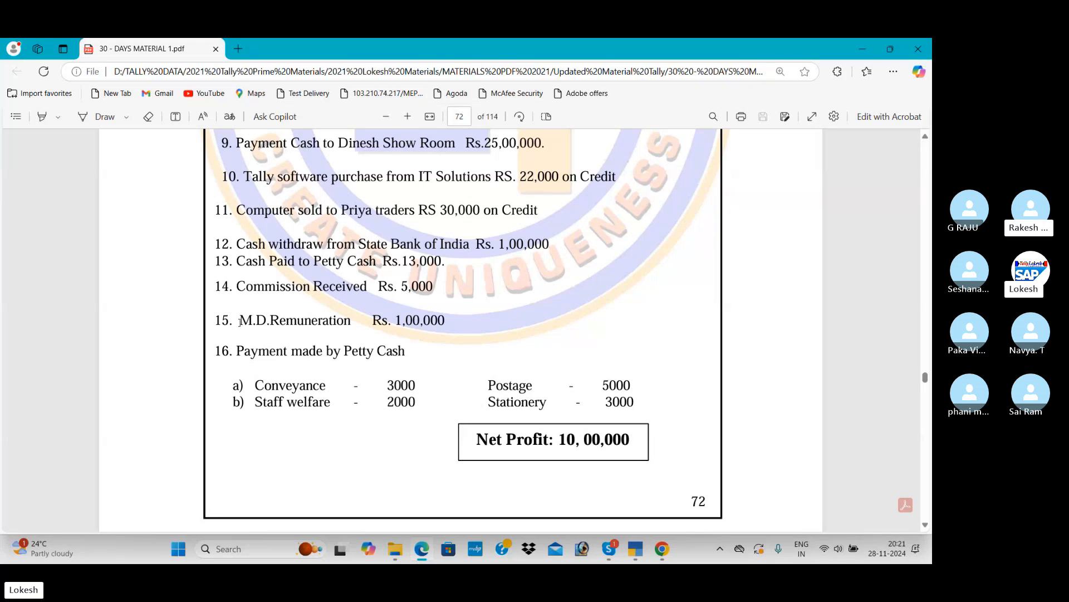
left_click_drag(239, 322, 350, 324)
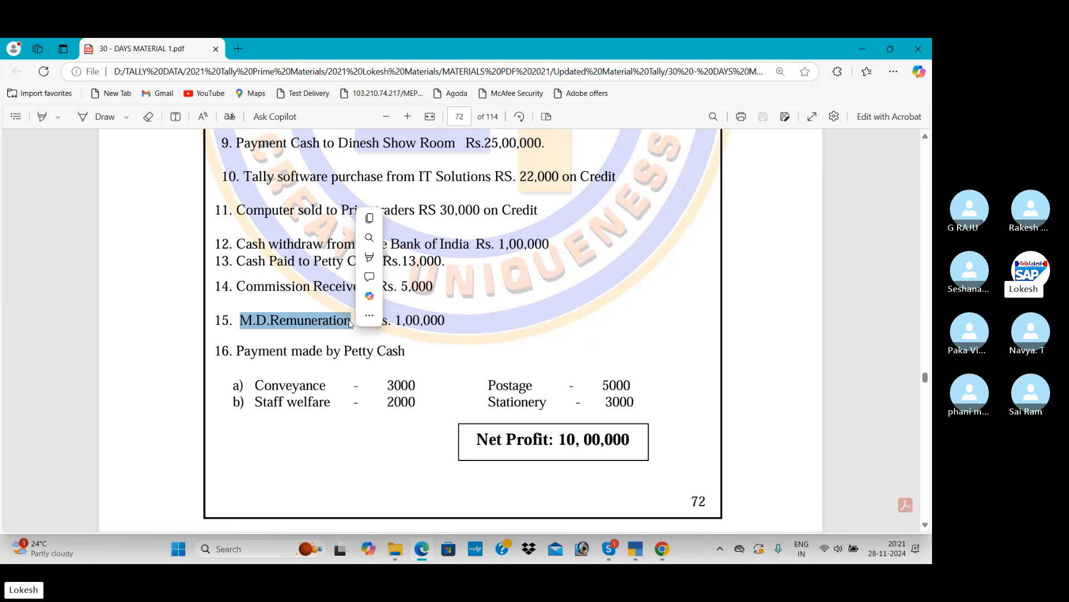
left_click(301, 322)
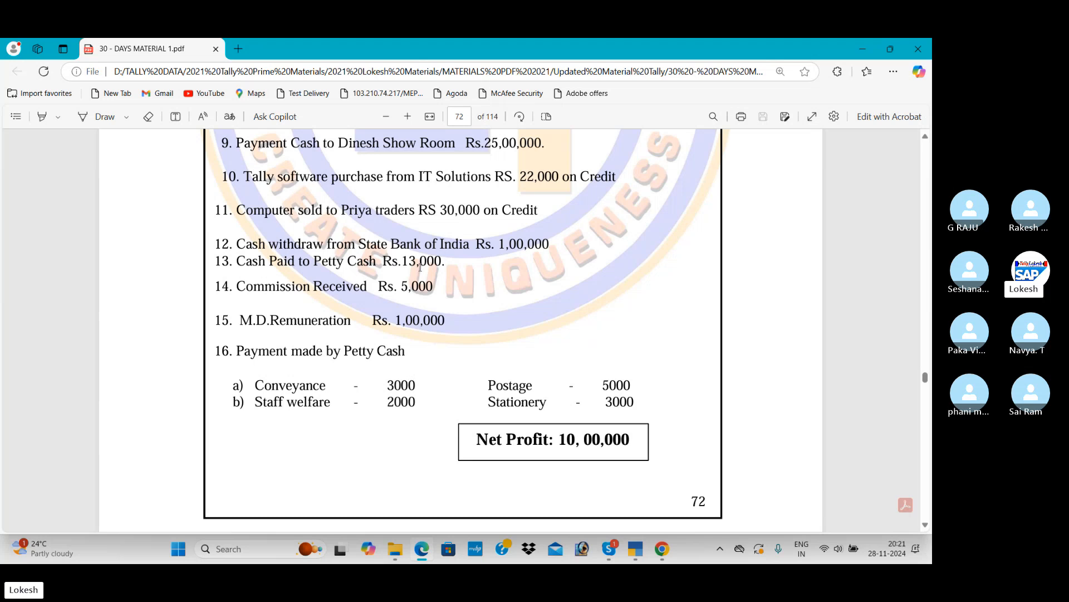
scroll(442, 312, "up", 2)
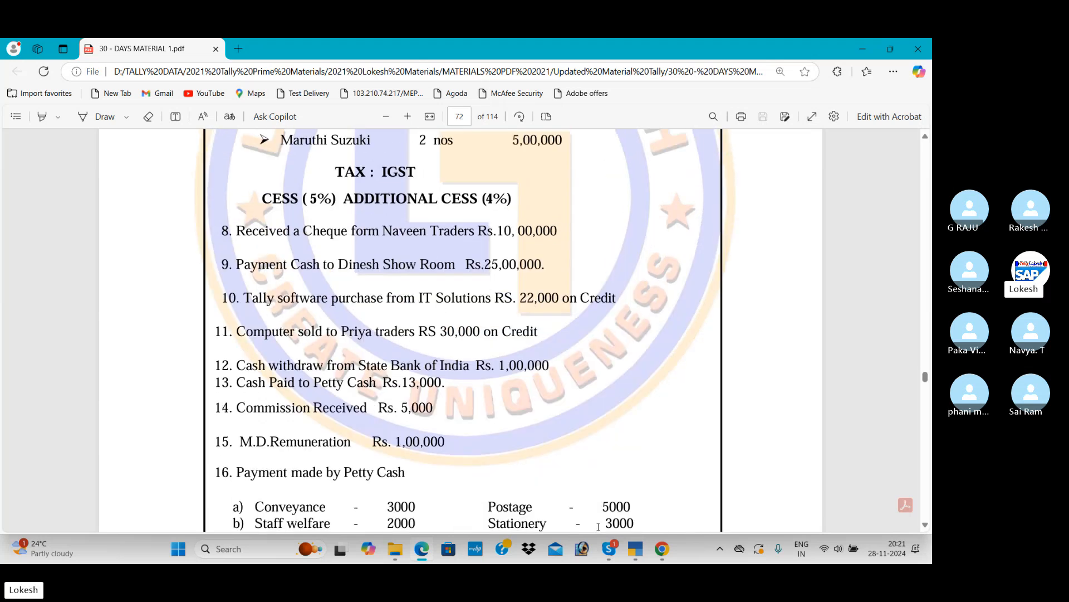
Switch to the Skype window of the TALLY BATCH 61 (8 PM) call
mouse_move(609, 549)
left_click(557, 474)
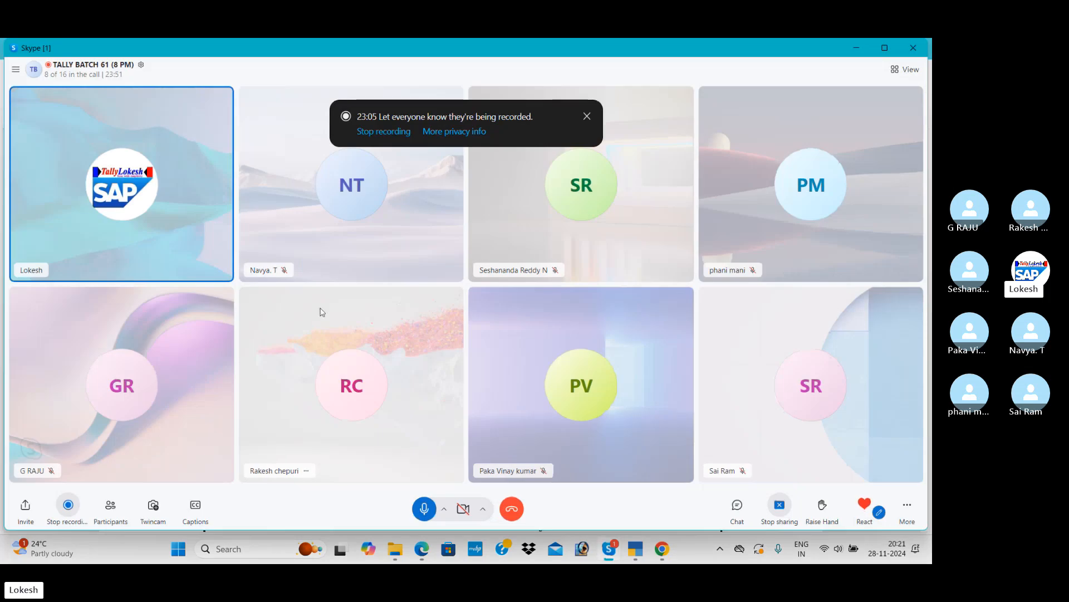